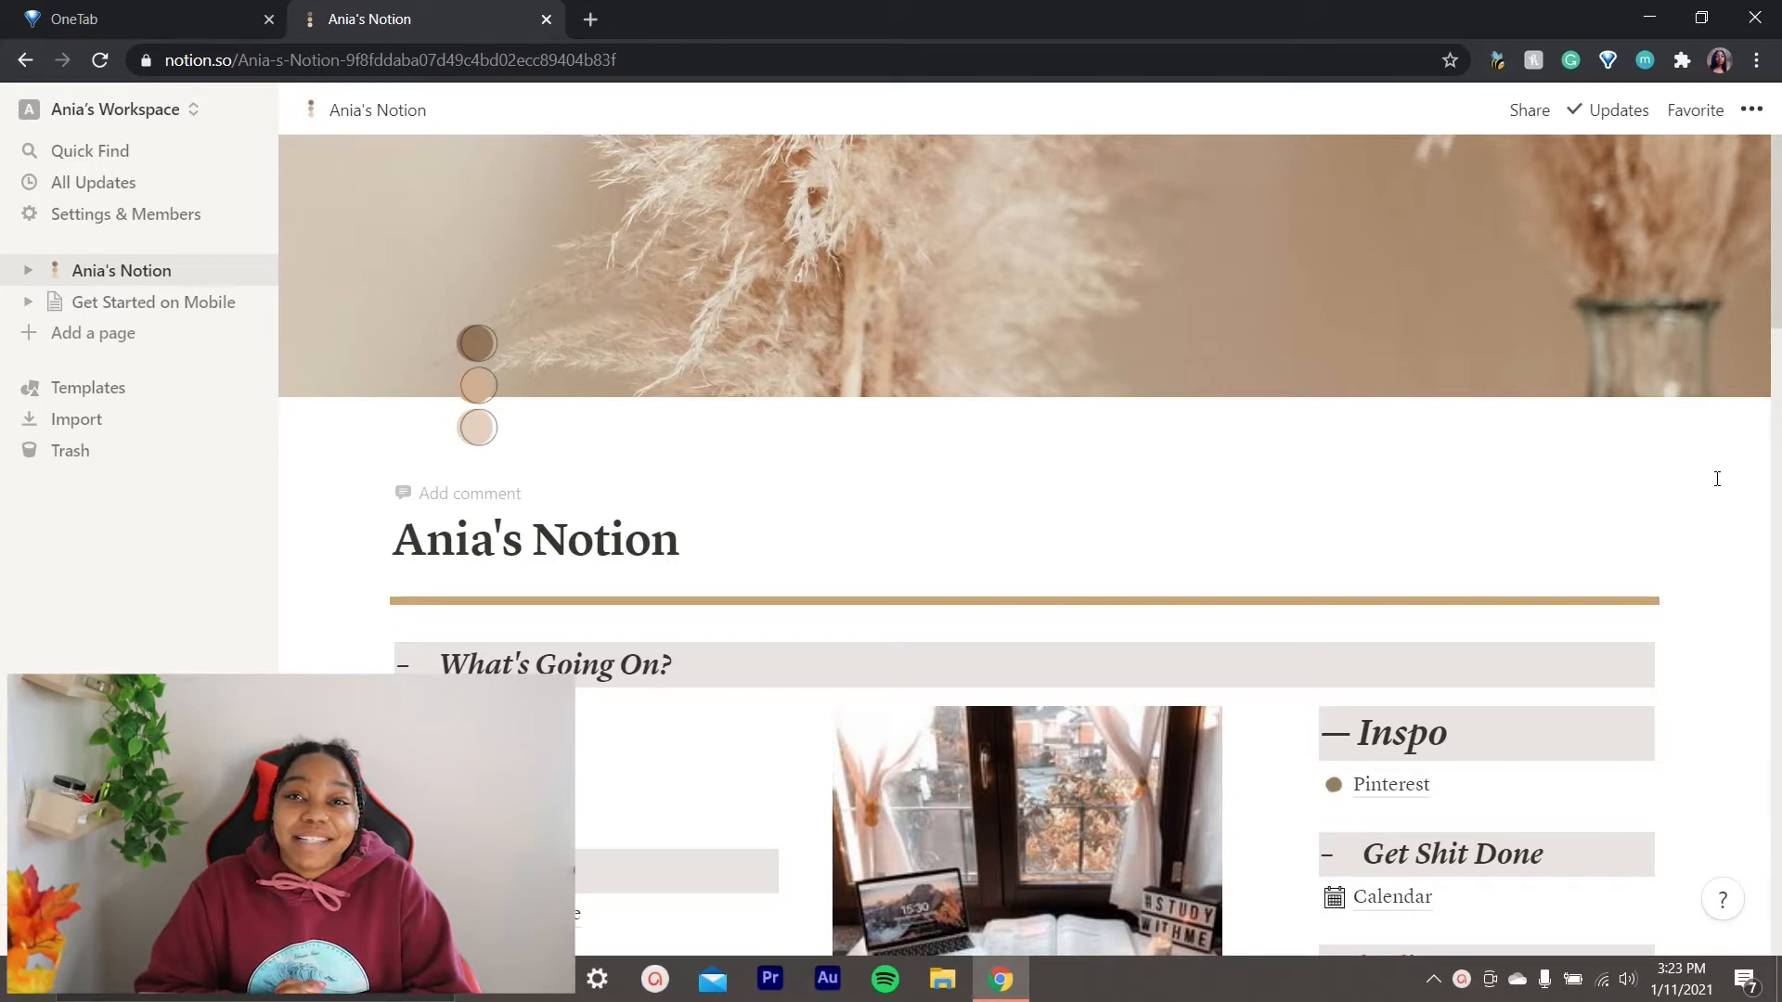
Open the Reading page listed under What's Going On? on the main dashboard page.
scroll(1717, 479, down, 1)
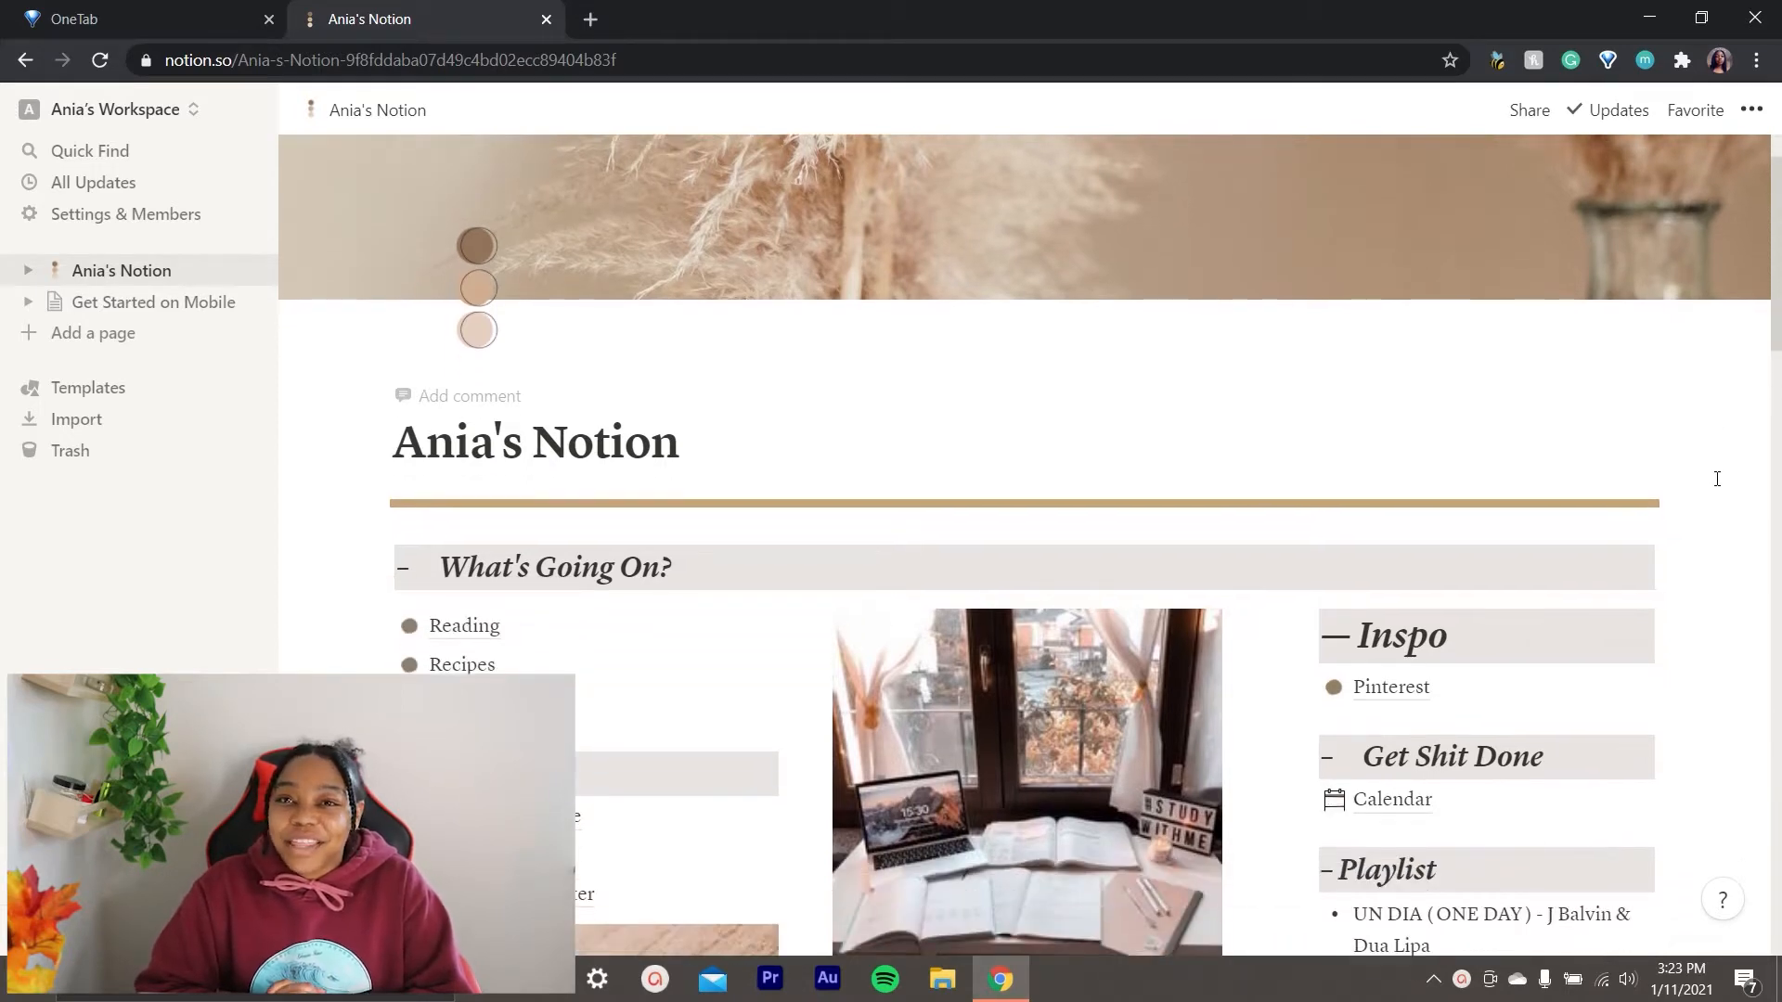
scroll(1038, 365, down, 2)
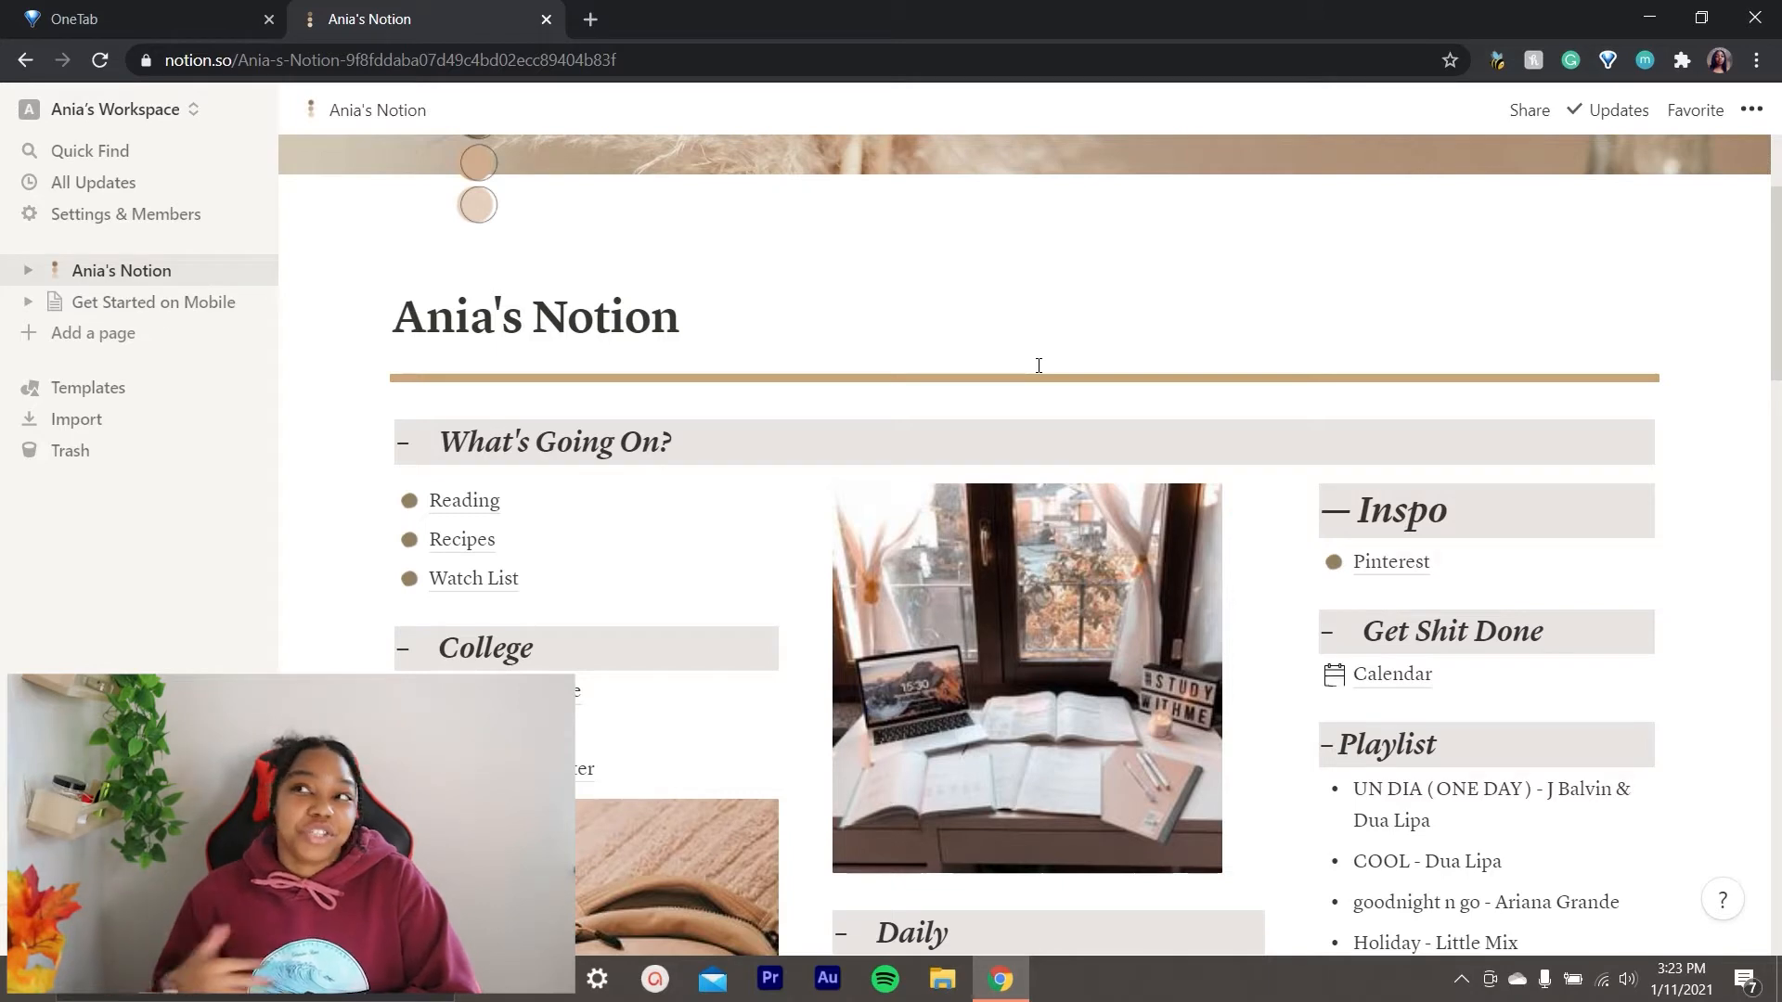
scroll(1039, 365, down, 2)
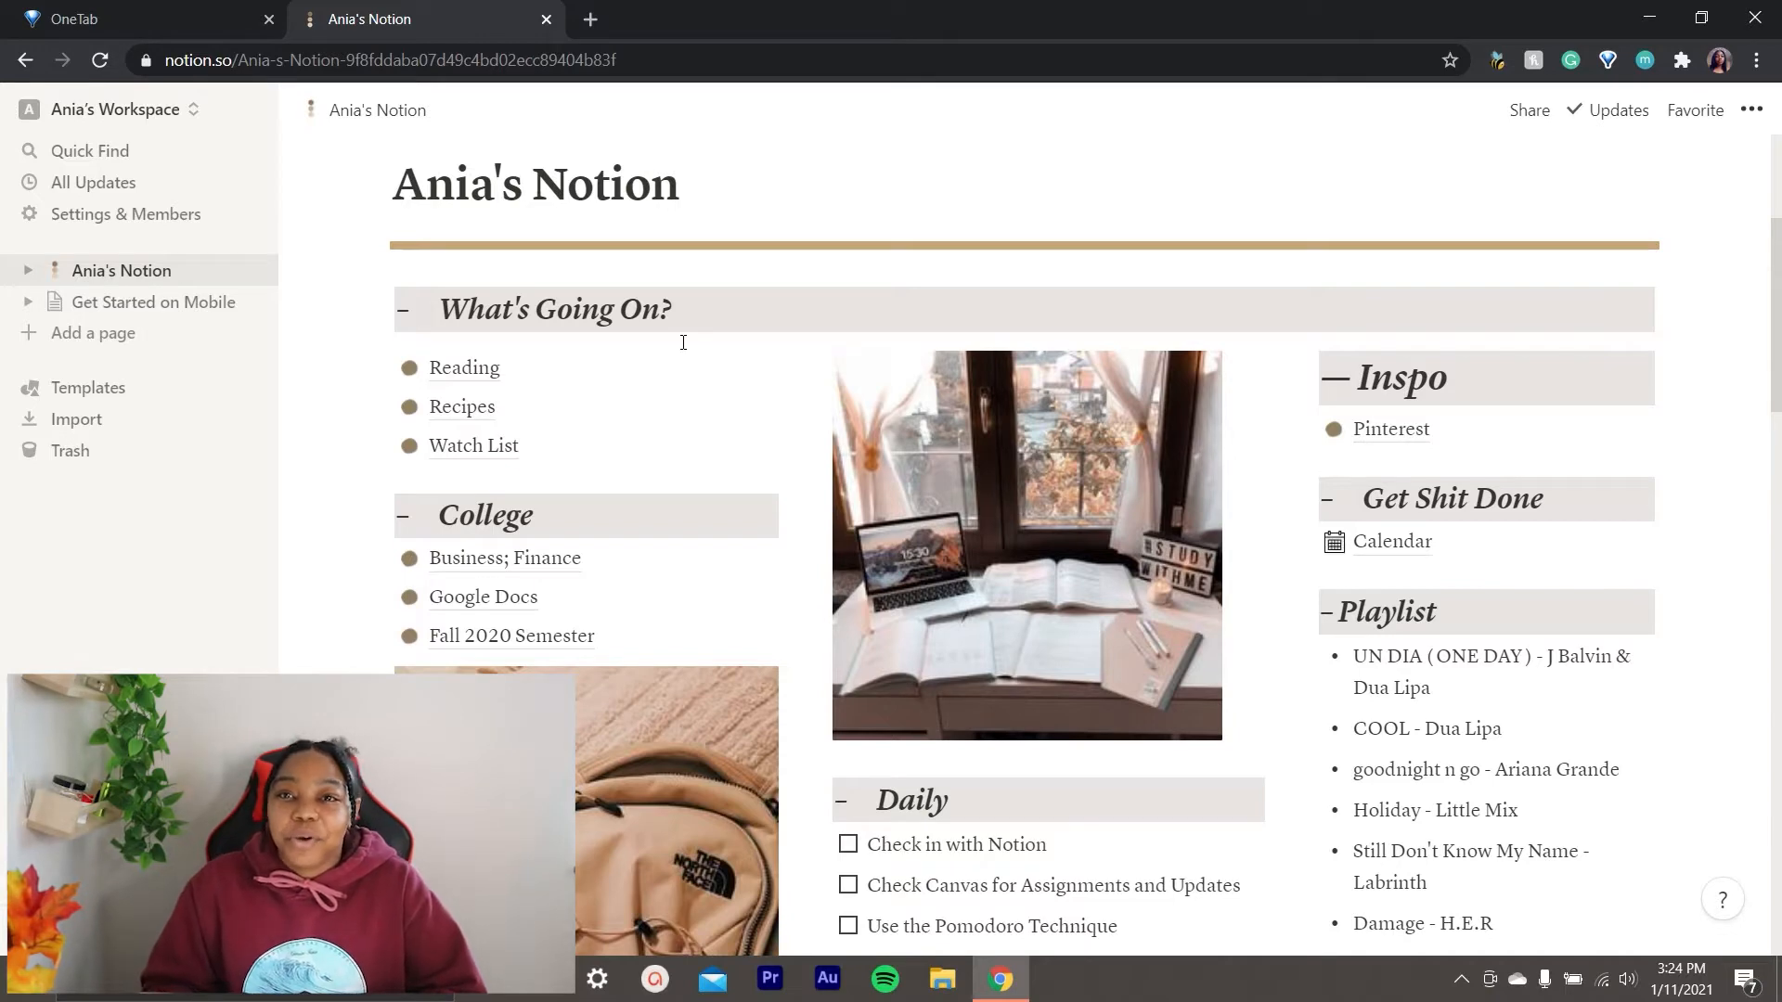
click(482, 369)
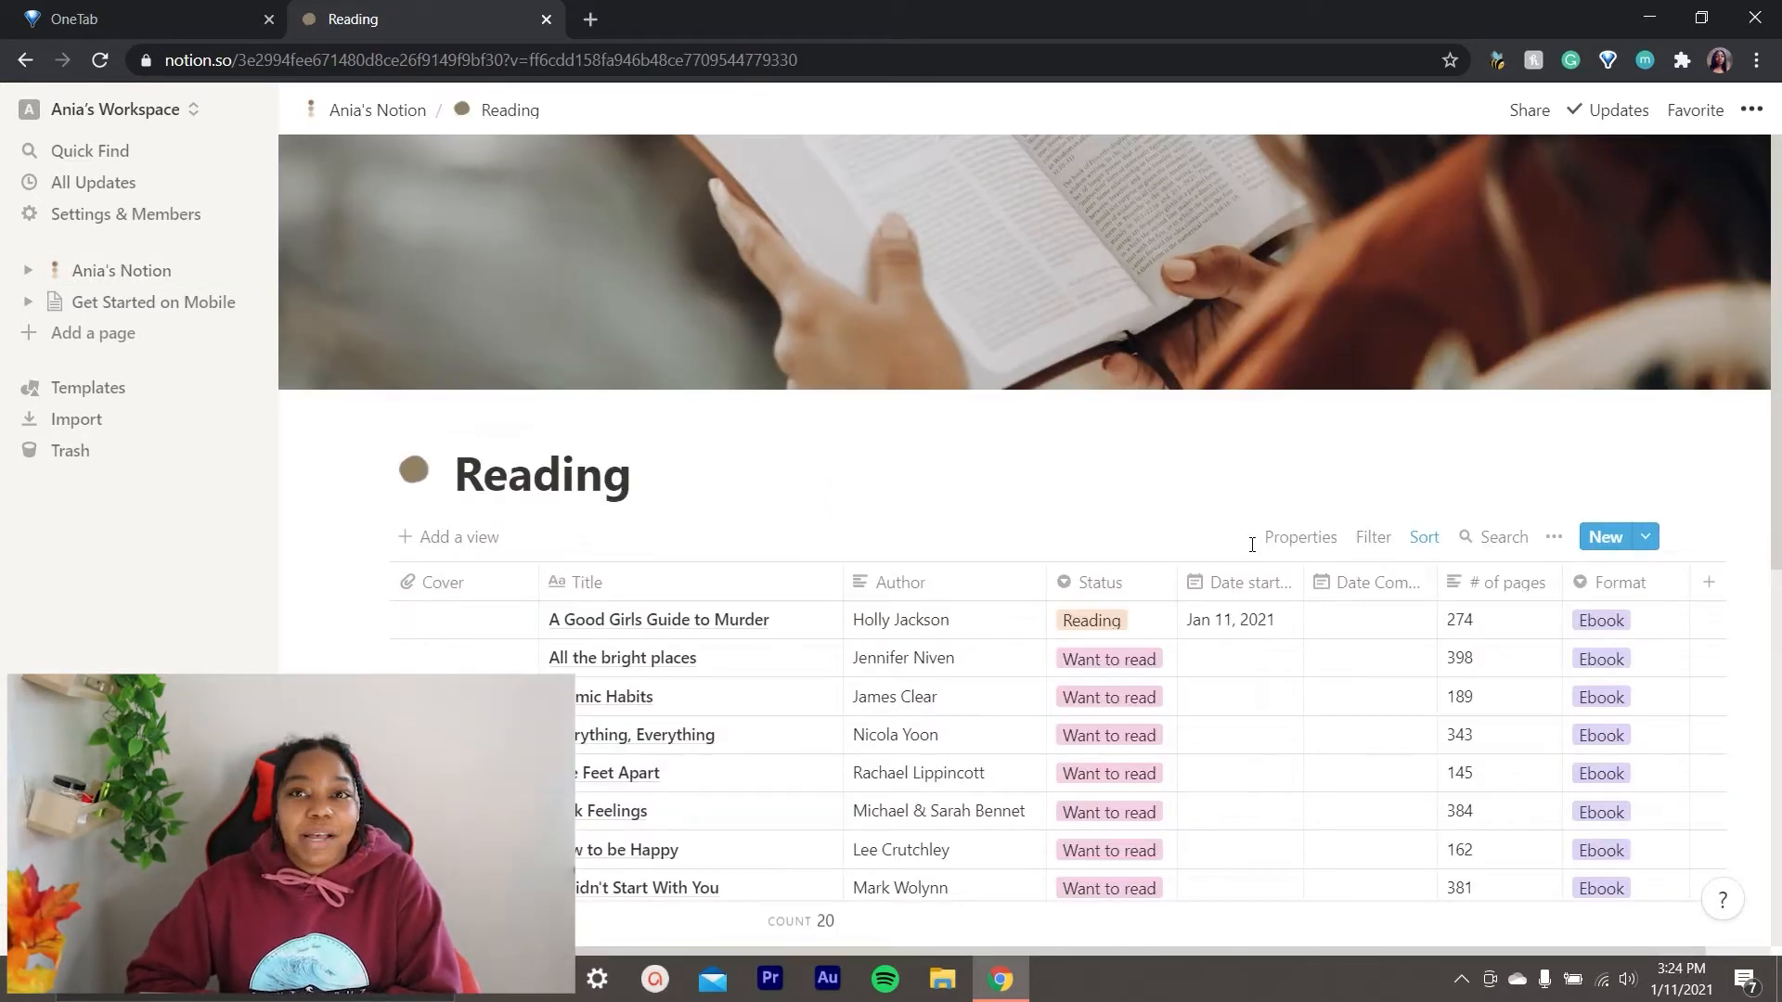
Look through the Reading table's full list of books, including author, status, dates, page count and format.
scroll(1251, 544, down, 2)
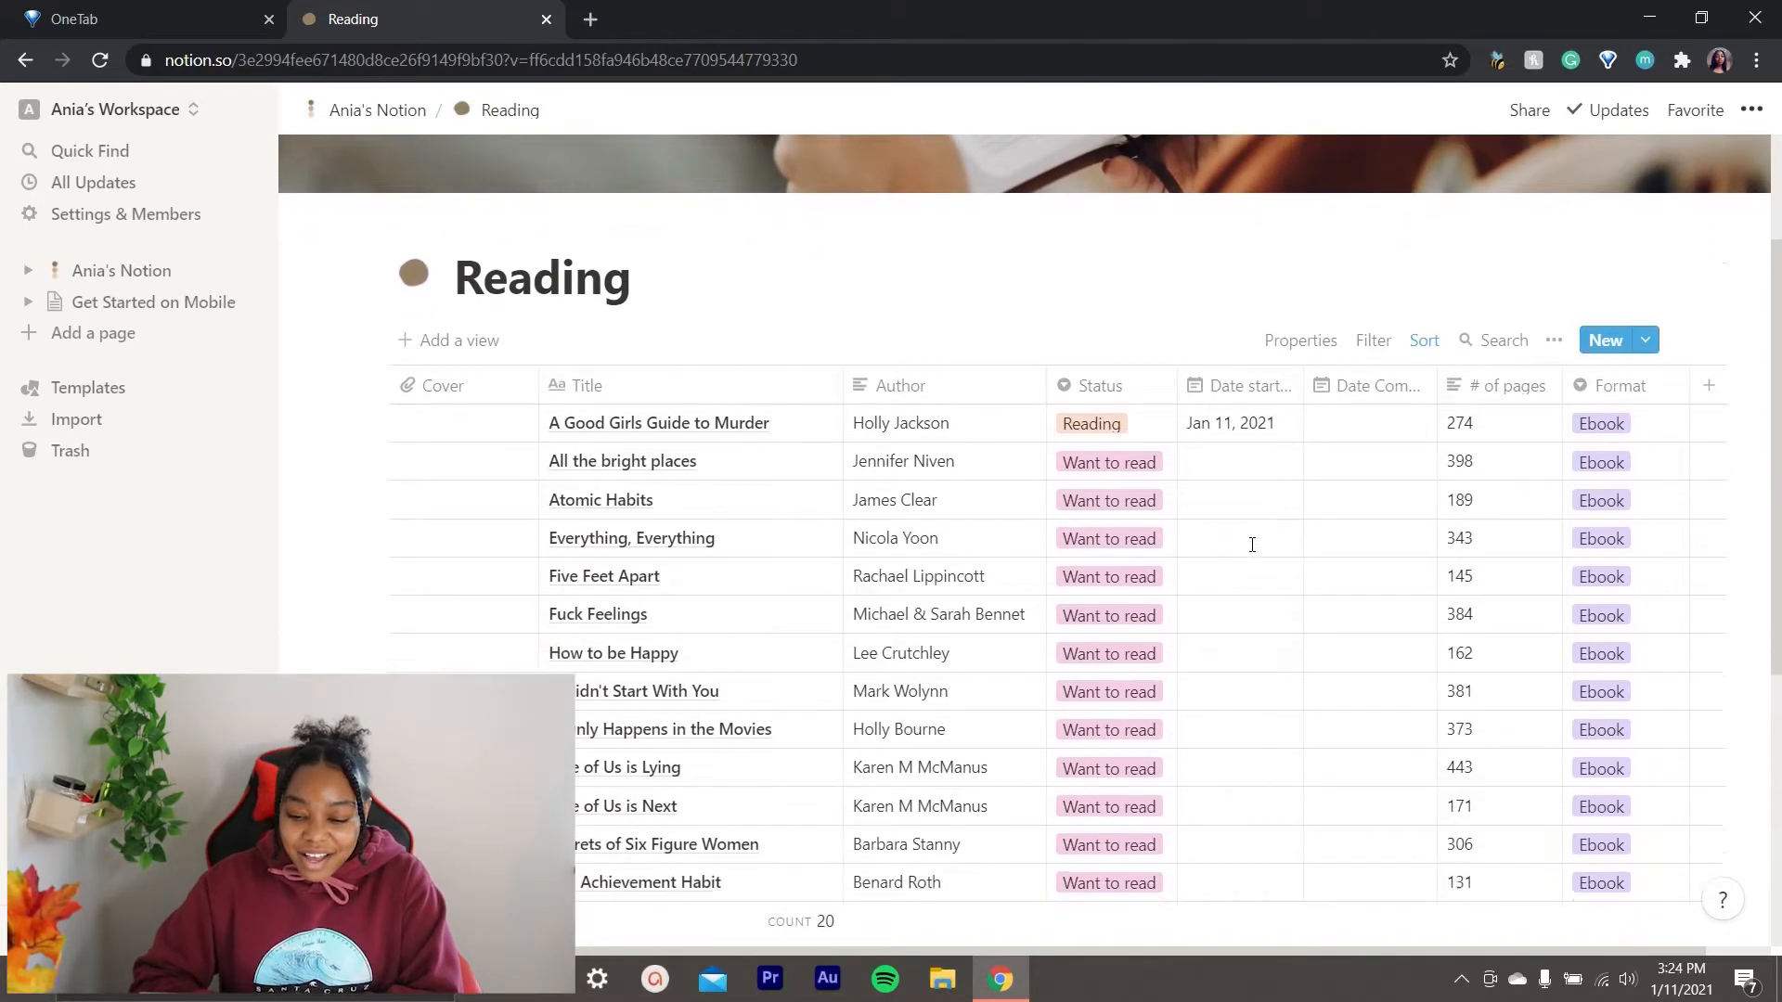
scroll(1252, 545, down, 5)
scroll(1252, 545, up, 4)
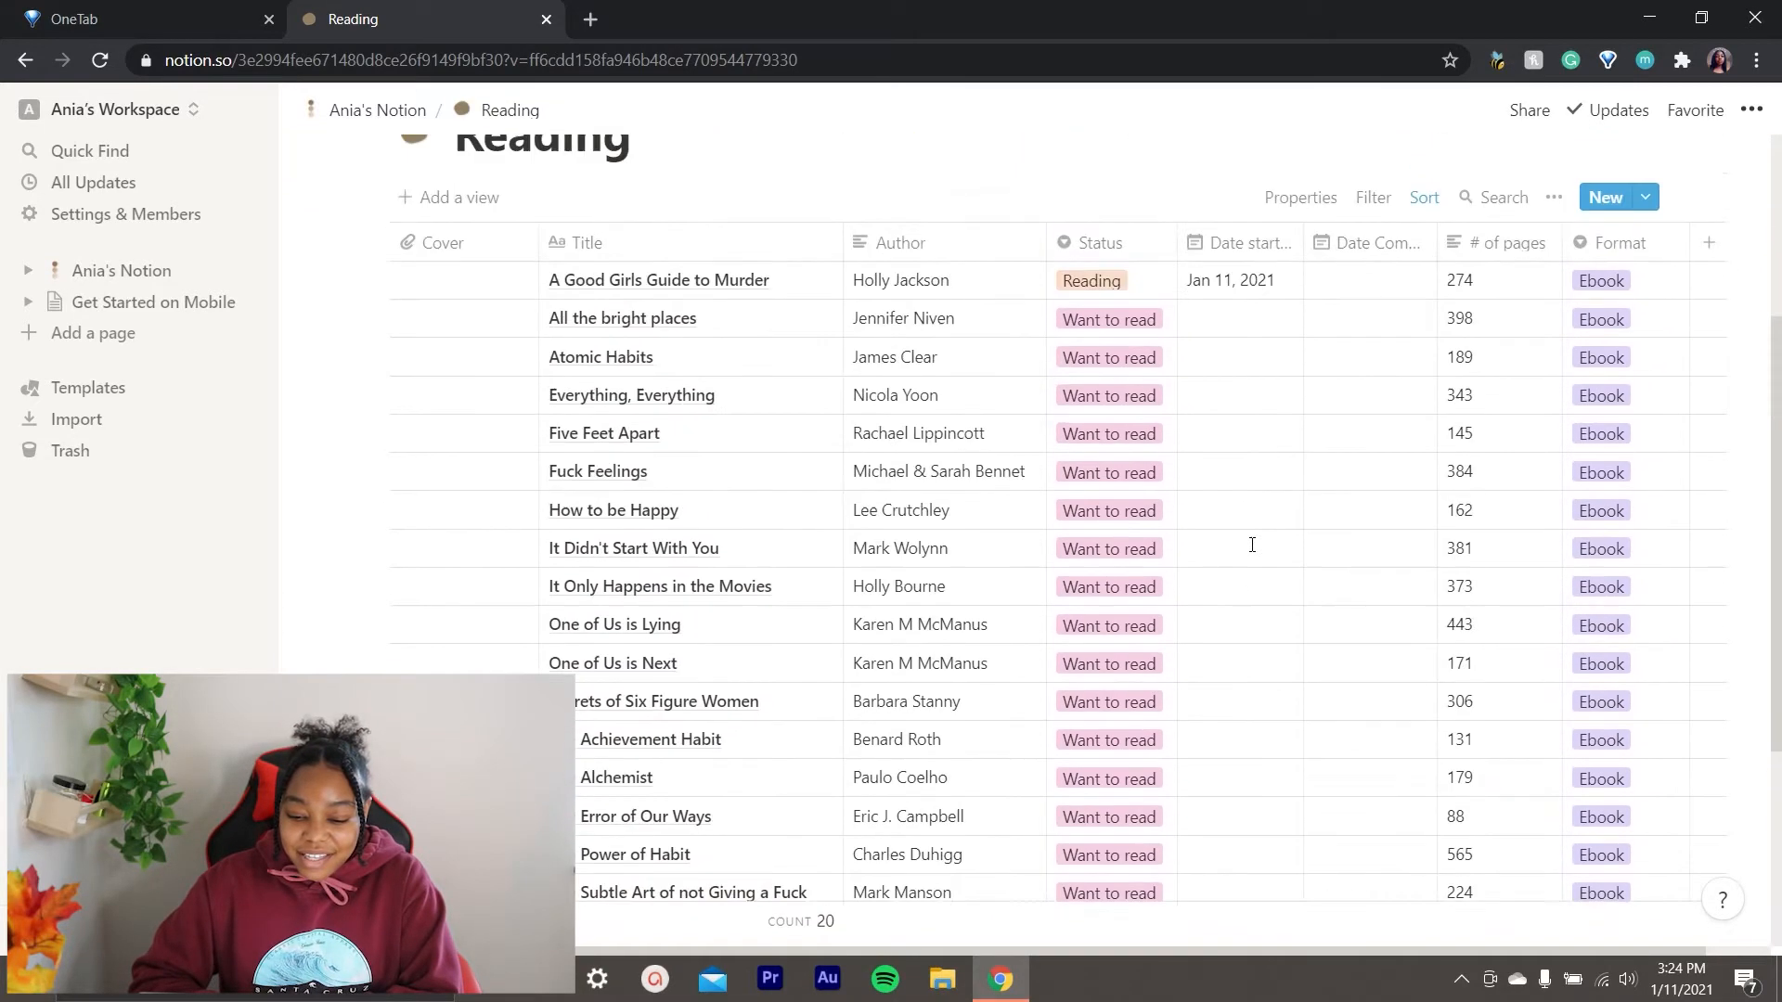
scroll(1252, 545, up, 2)
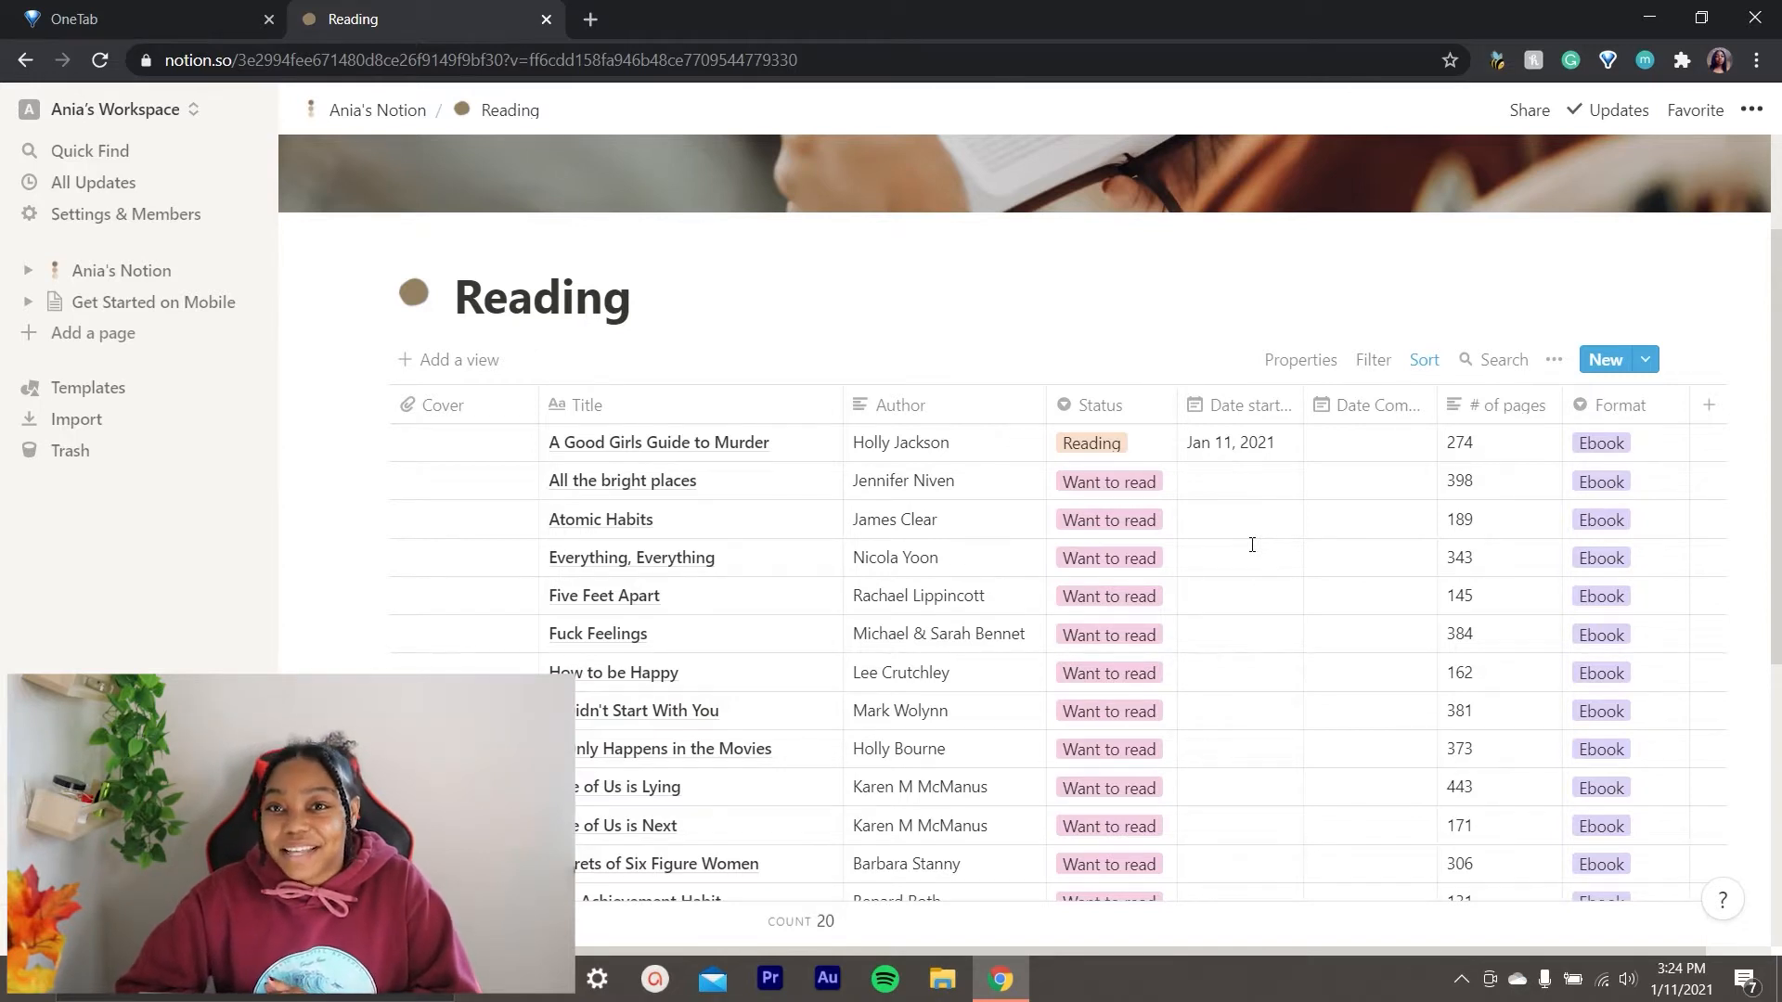
scroll(1252, 544, down, 2)
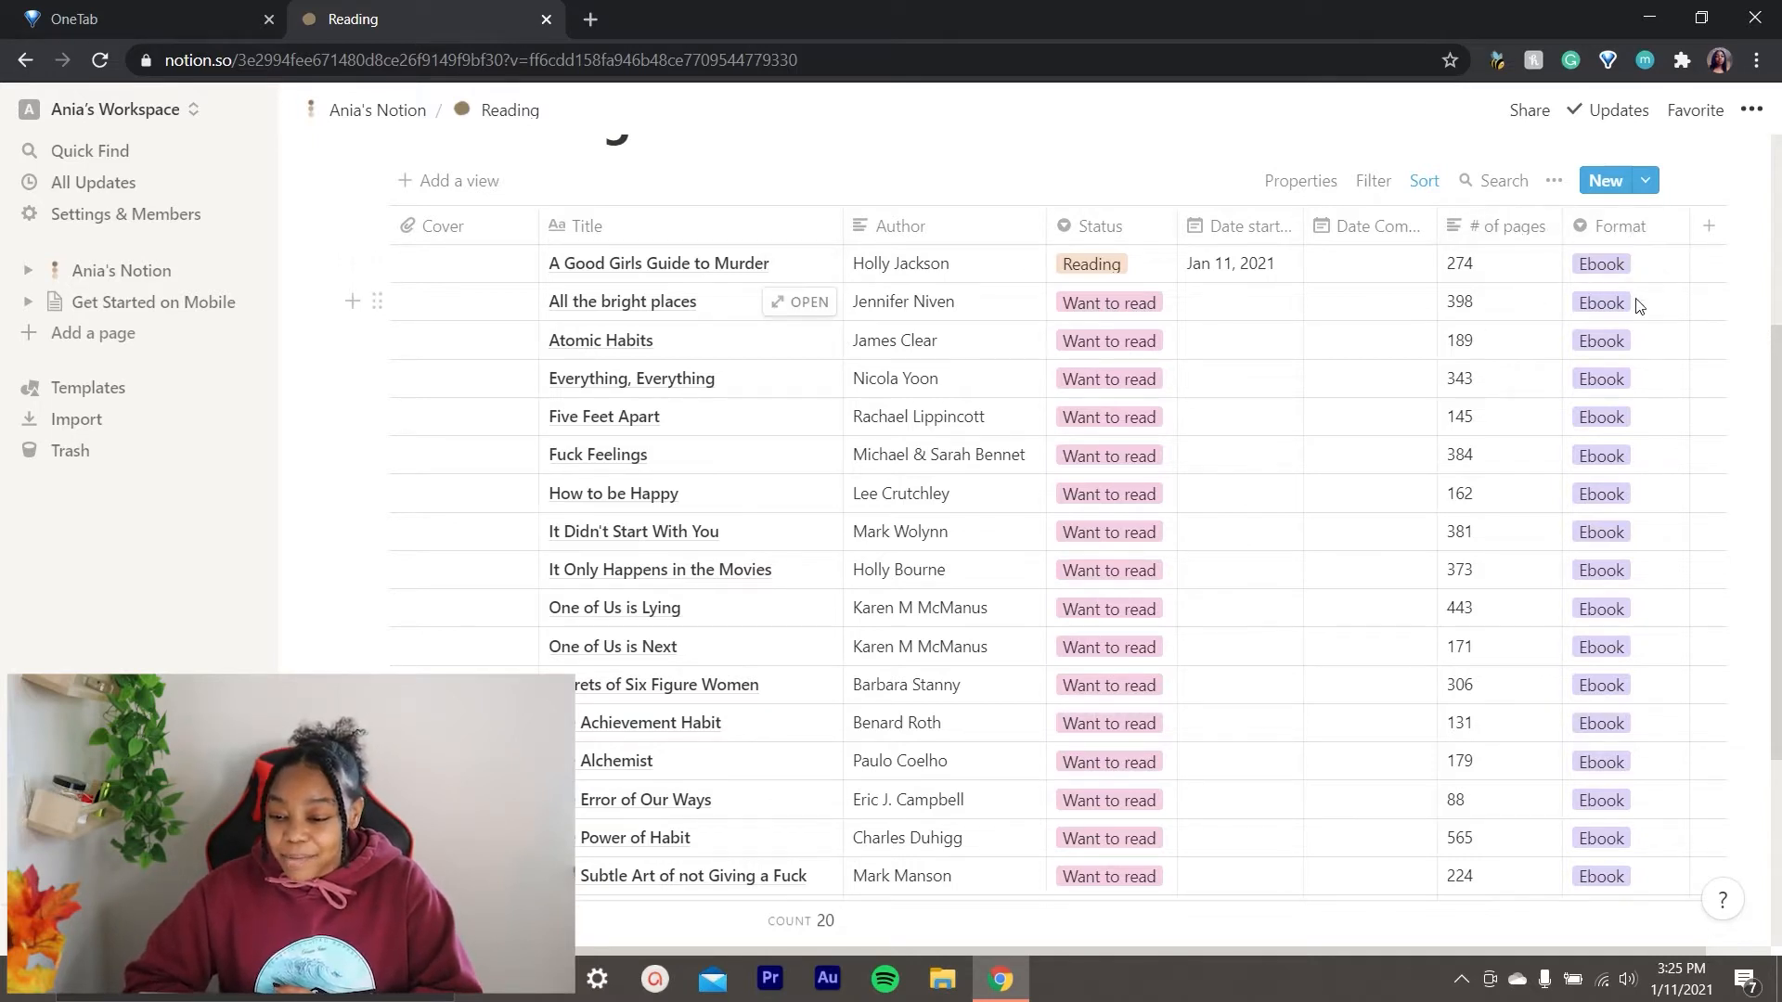
scroll(1638, 306, down, 3)
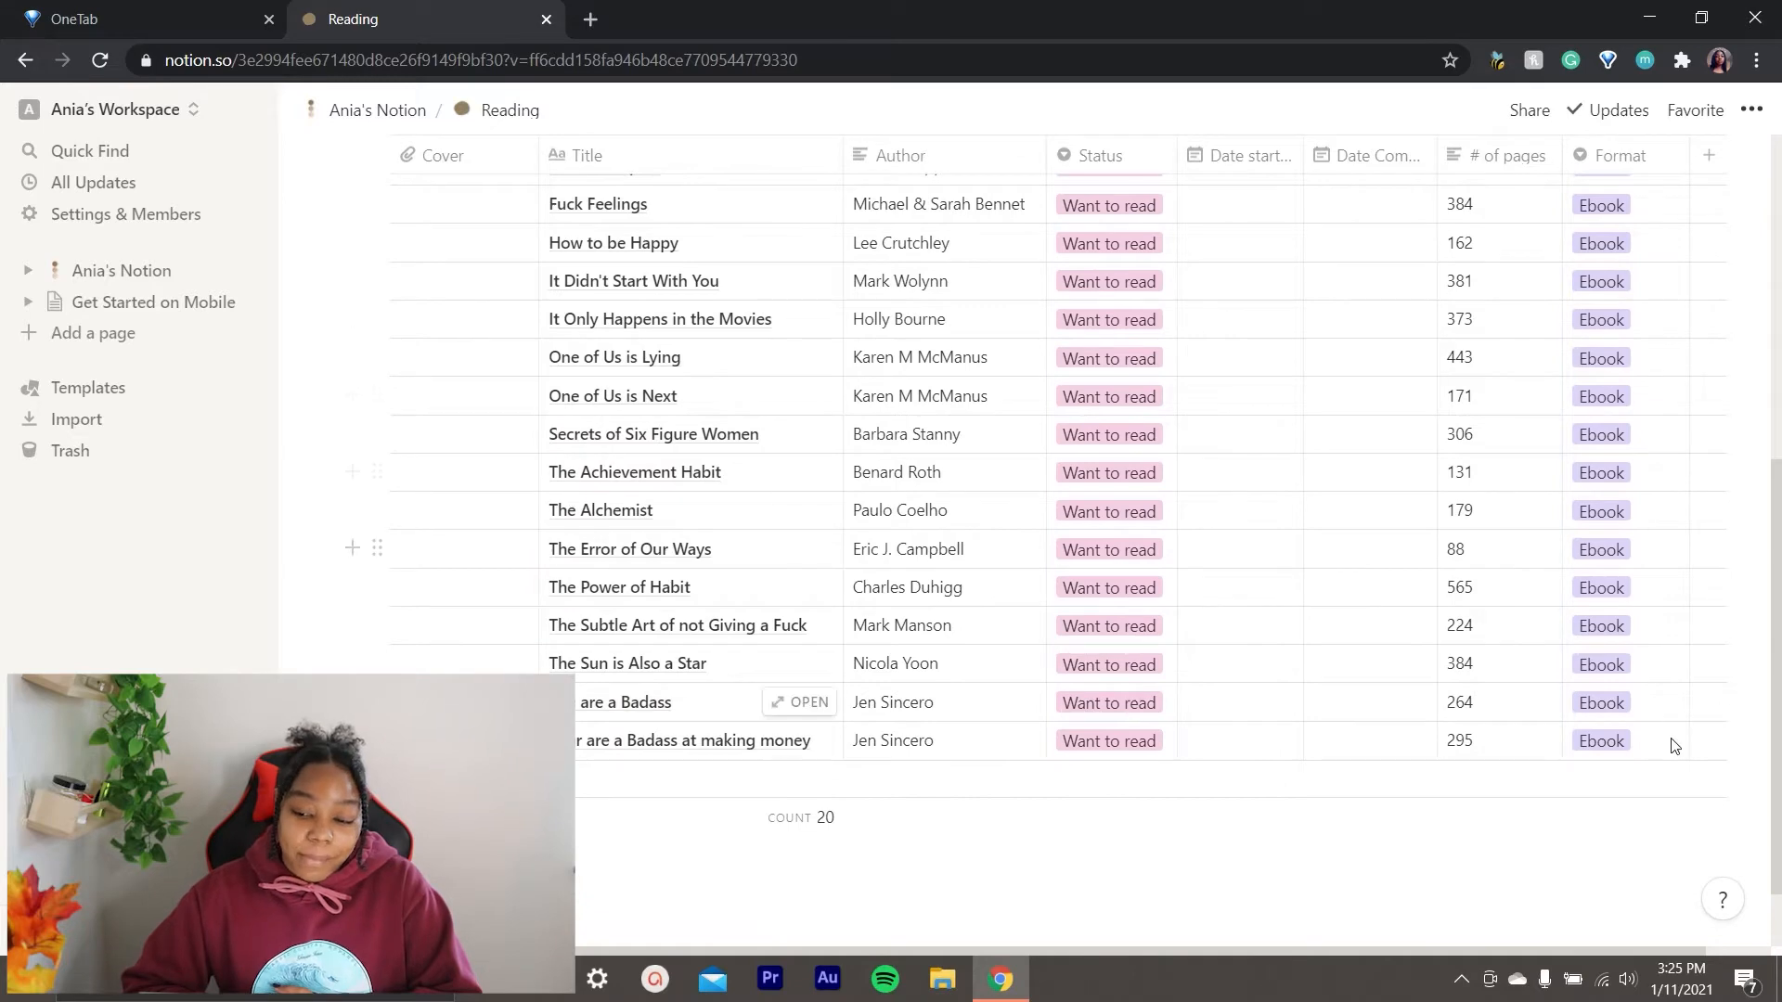
scroll(1587, 340, up, 5)
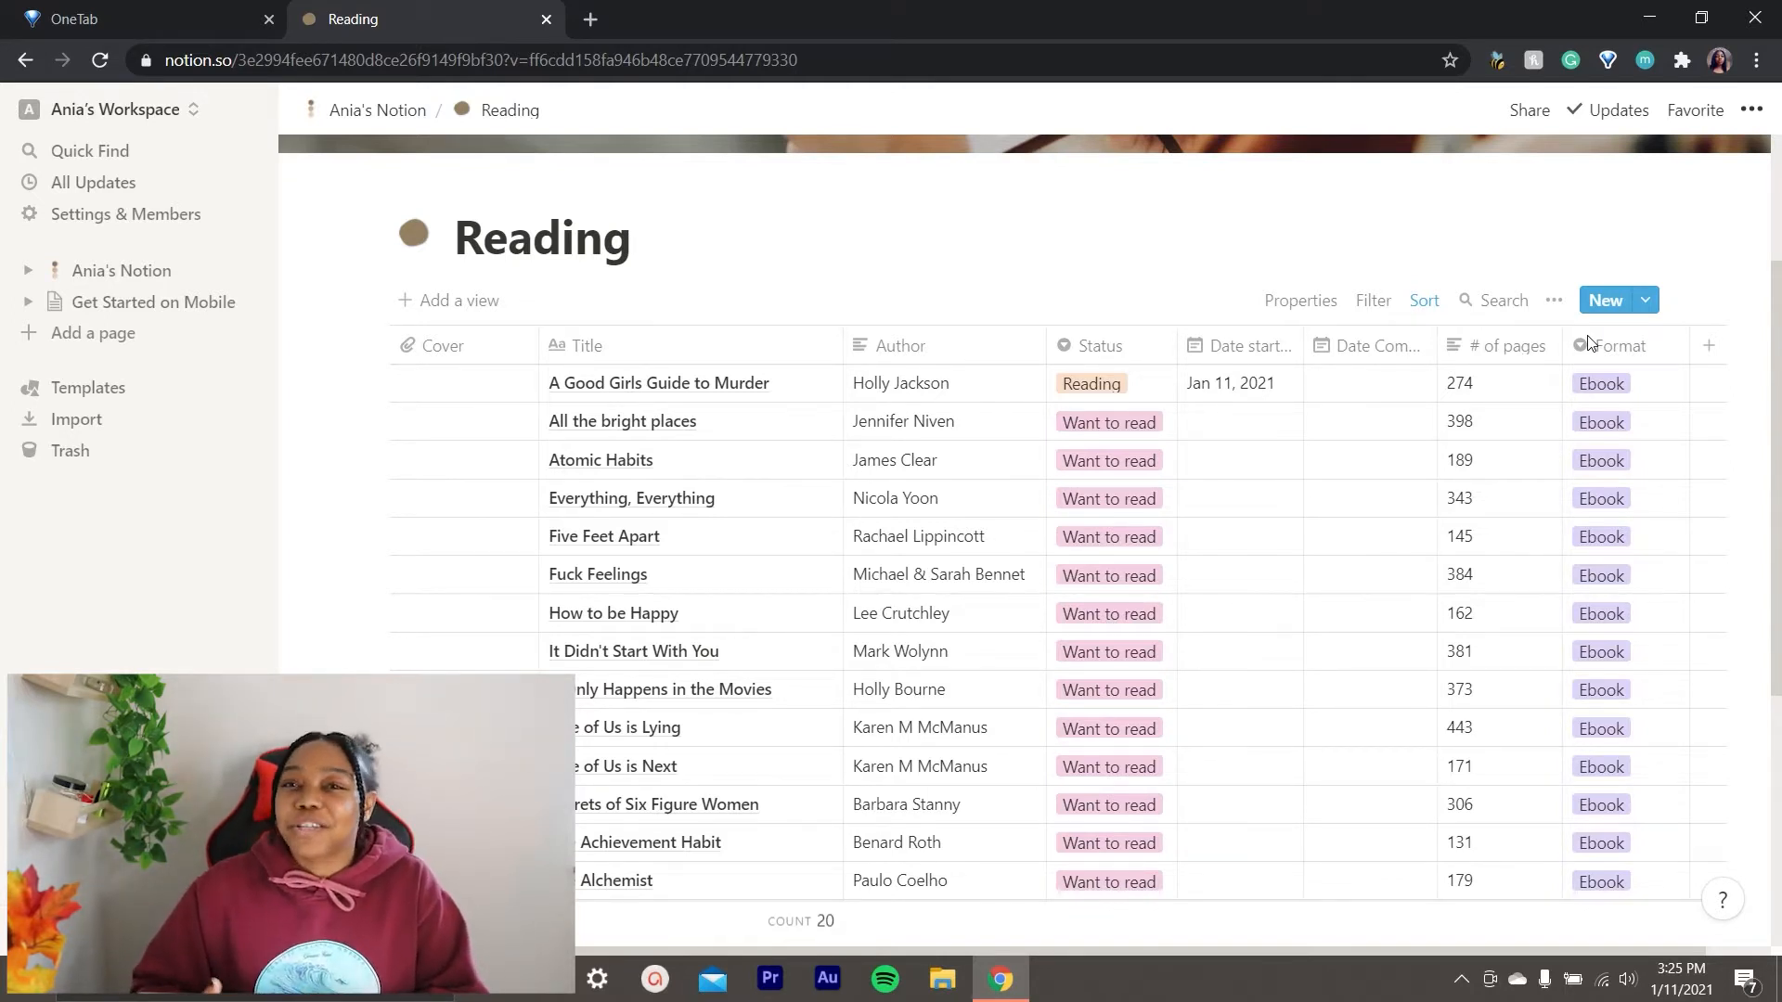
scroll(826, 219, up, 3)
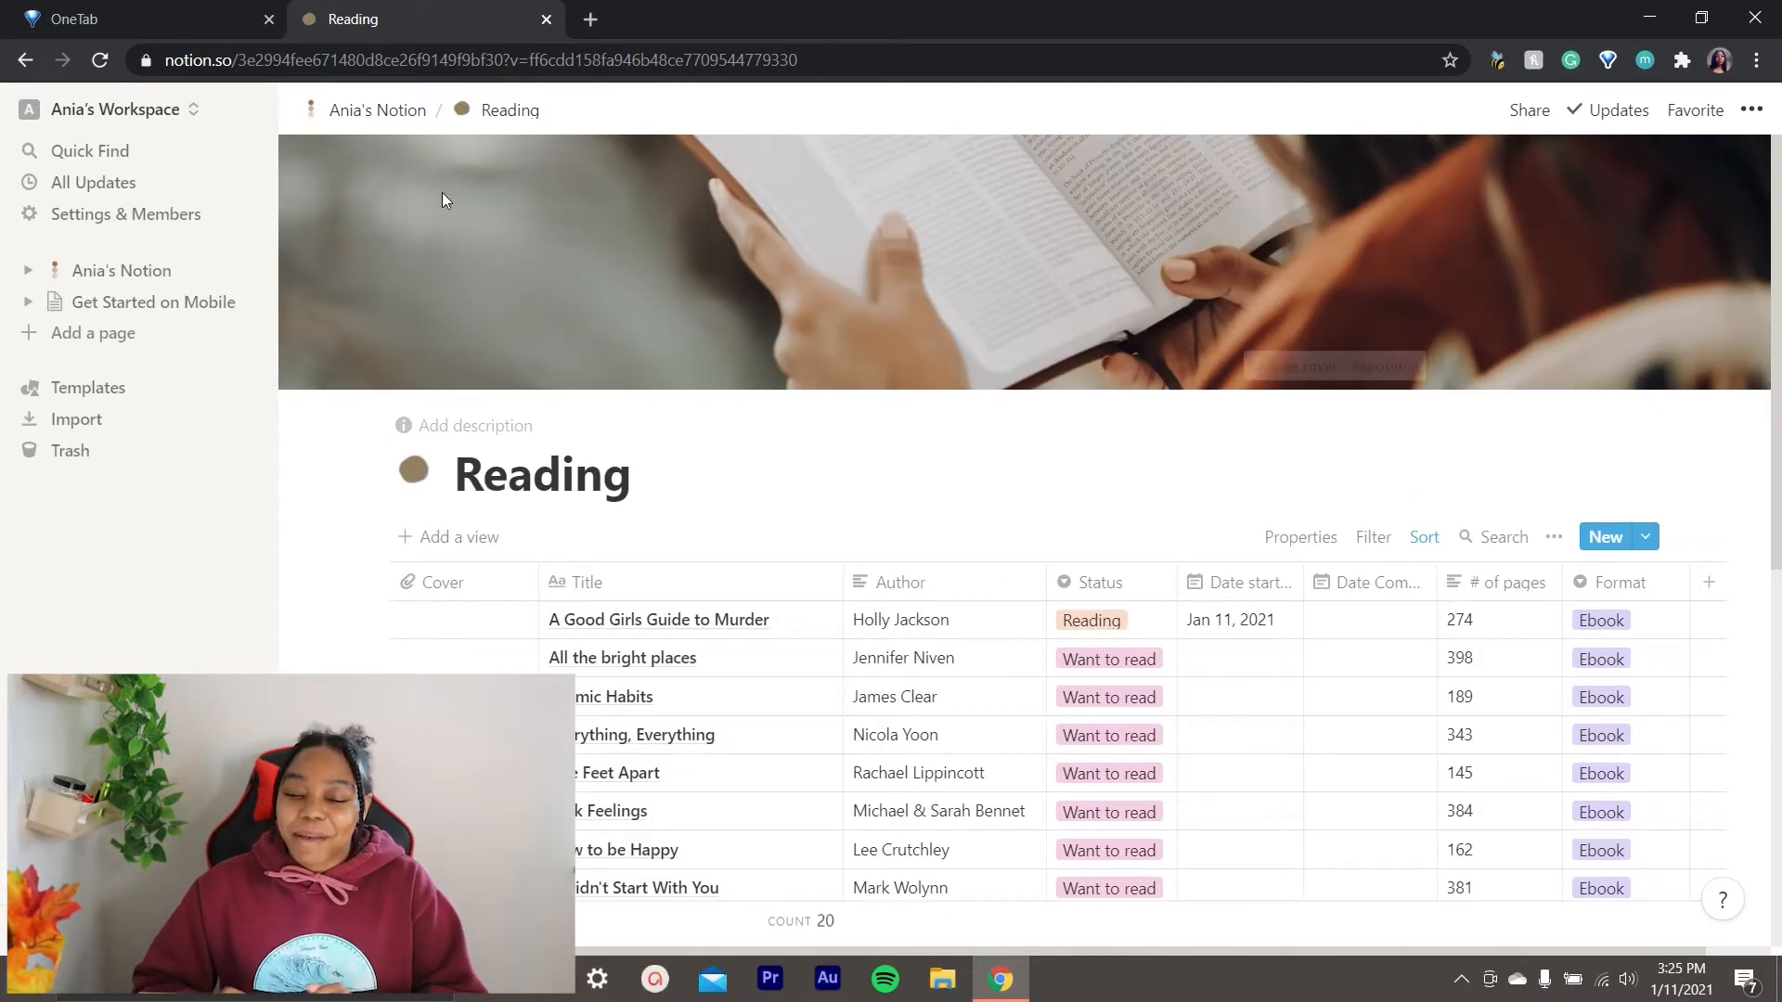
Return to the main dashboard page and open the Recipes page under What's Going On?
click(405, 111)
scroll(724, 556, down, 4)
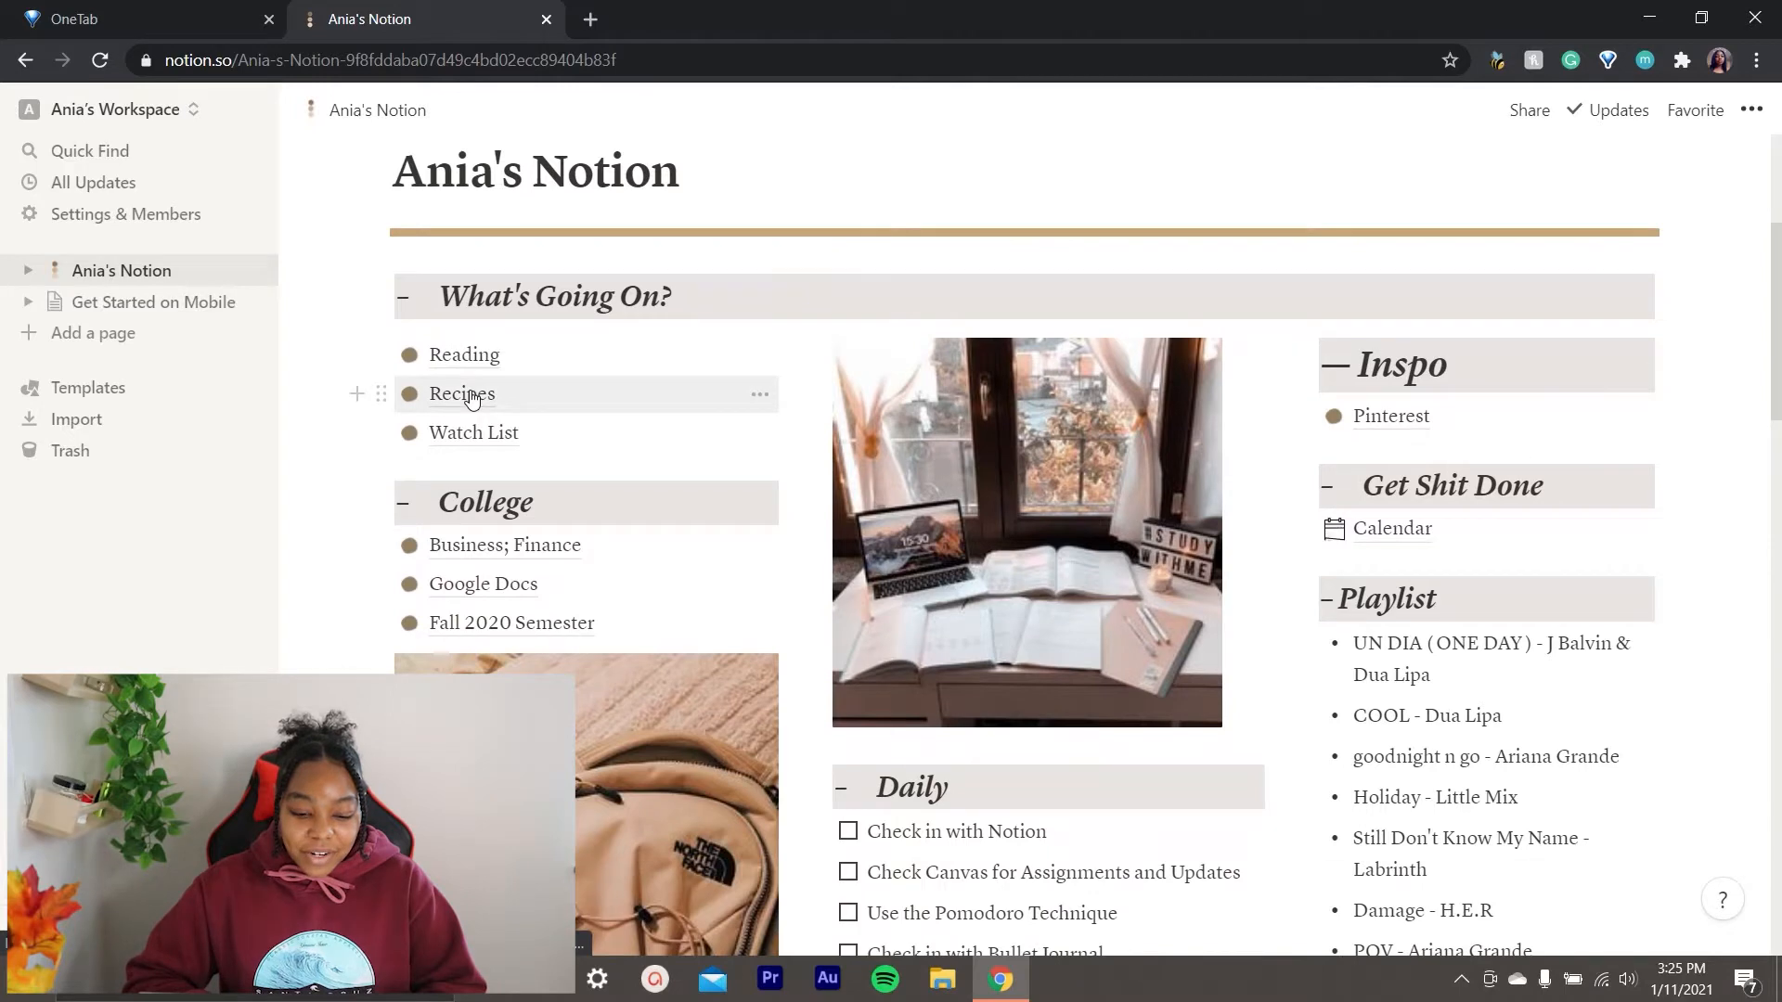
click(470, 397)
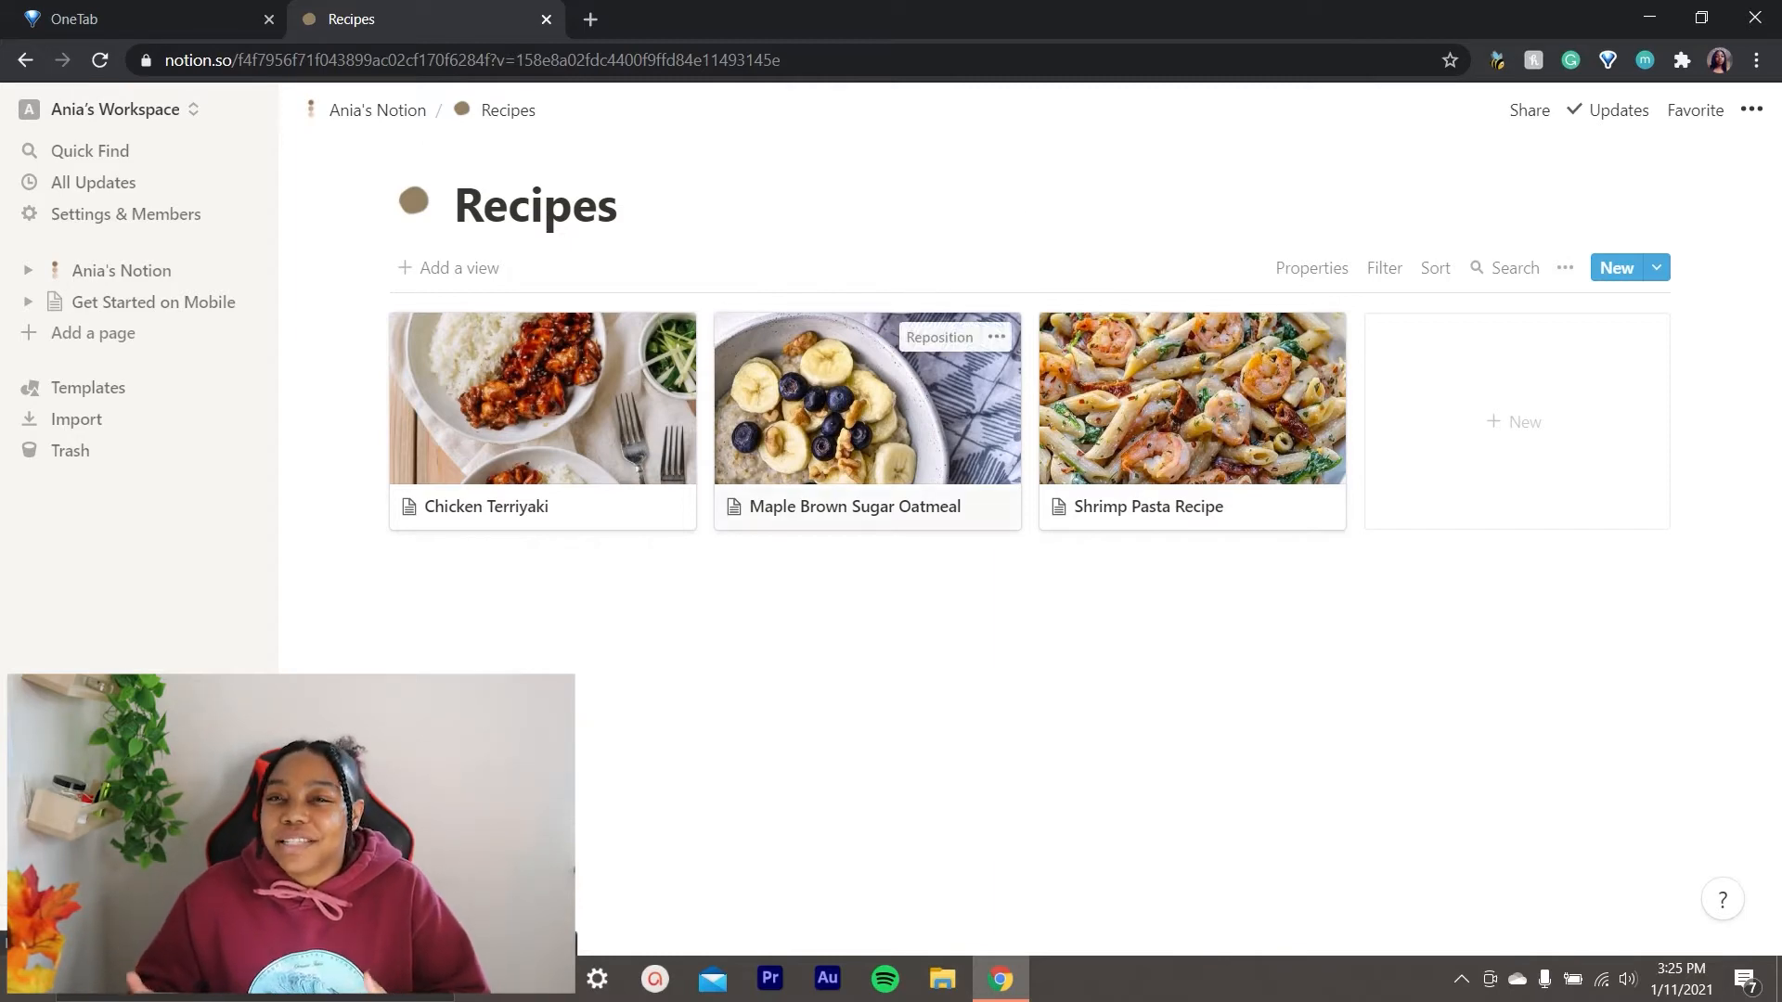
Open the Maple Brown Sugar Oatmeal recipe, read its cook time, ingredients and instructions, and close it.
click(889, 399)
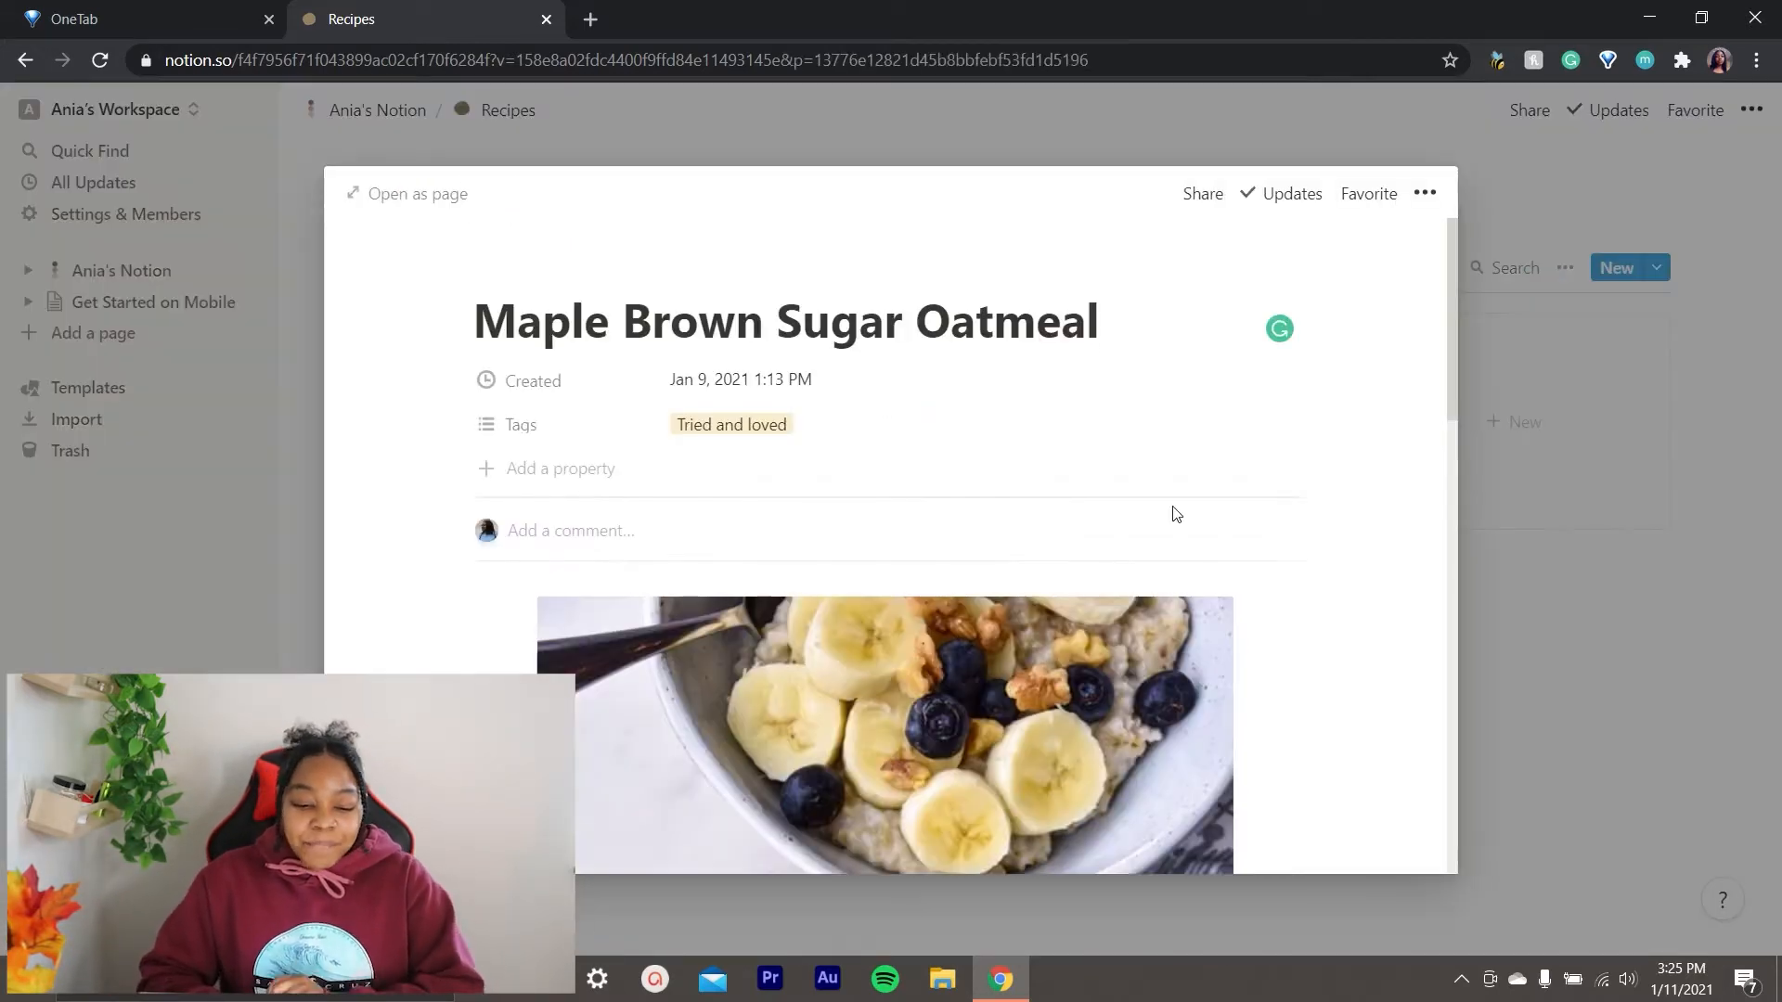
scroll(1171, 508, down, 2)
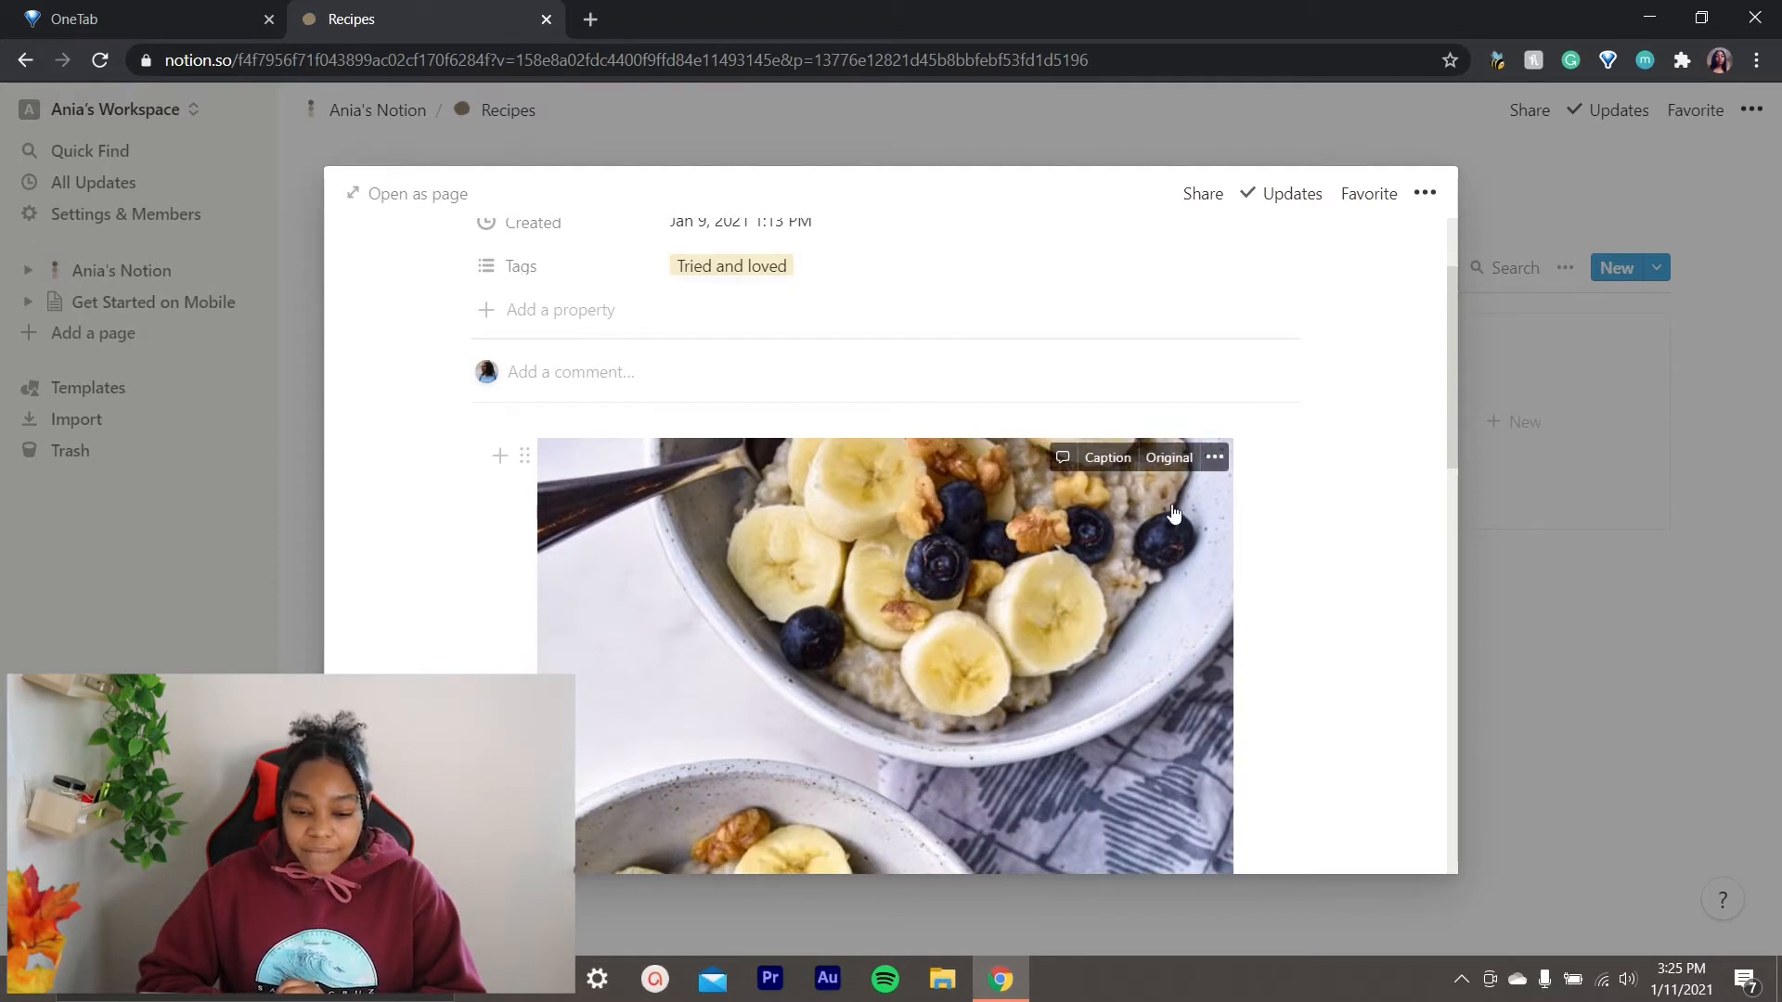
scroll(1294, 601, down, 4)
scroll(1295, 604, down, 7)
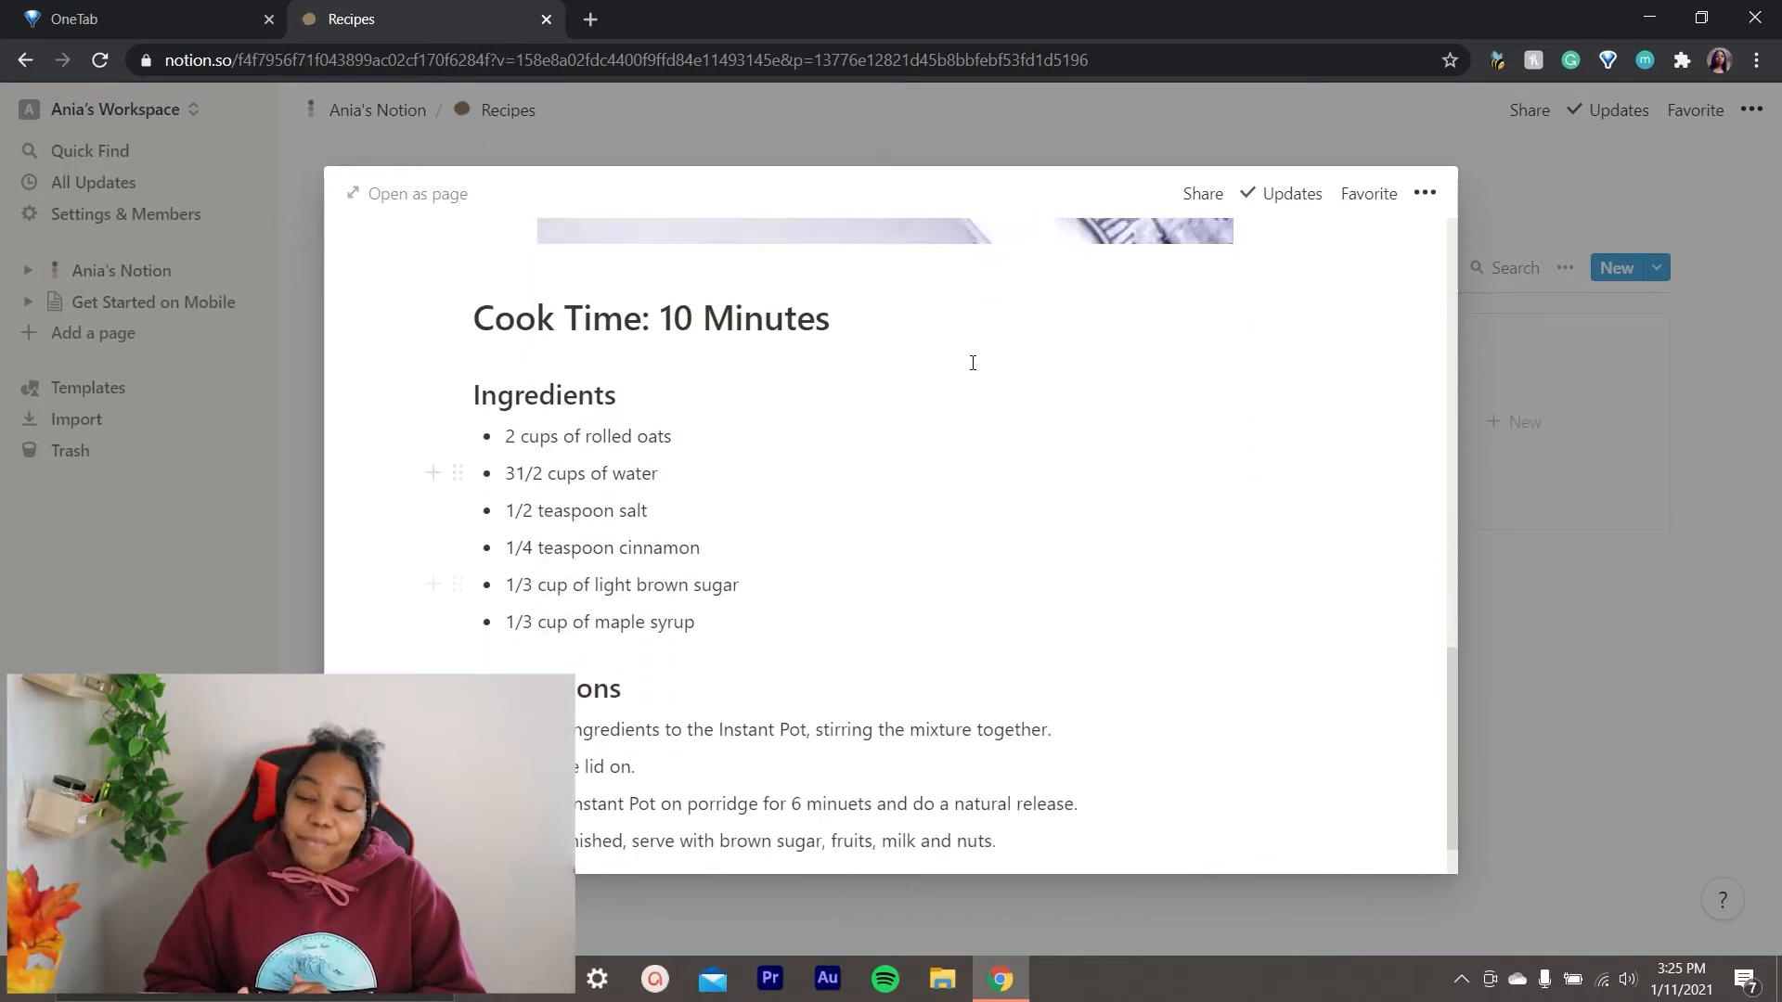
scroll(895, 335, down, 1)
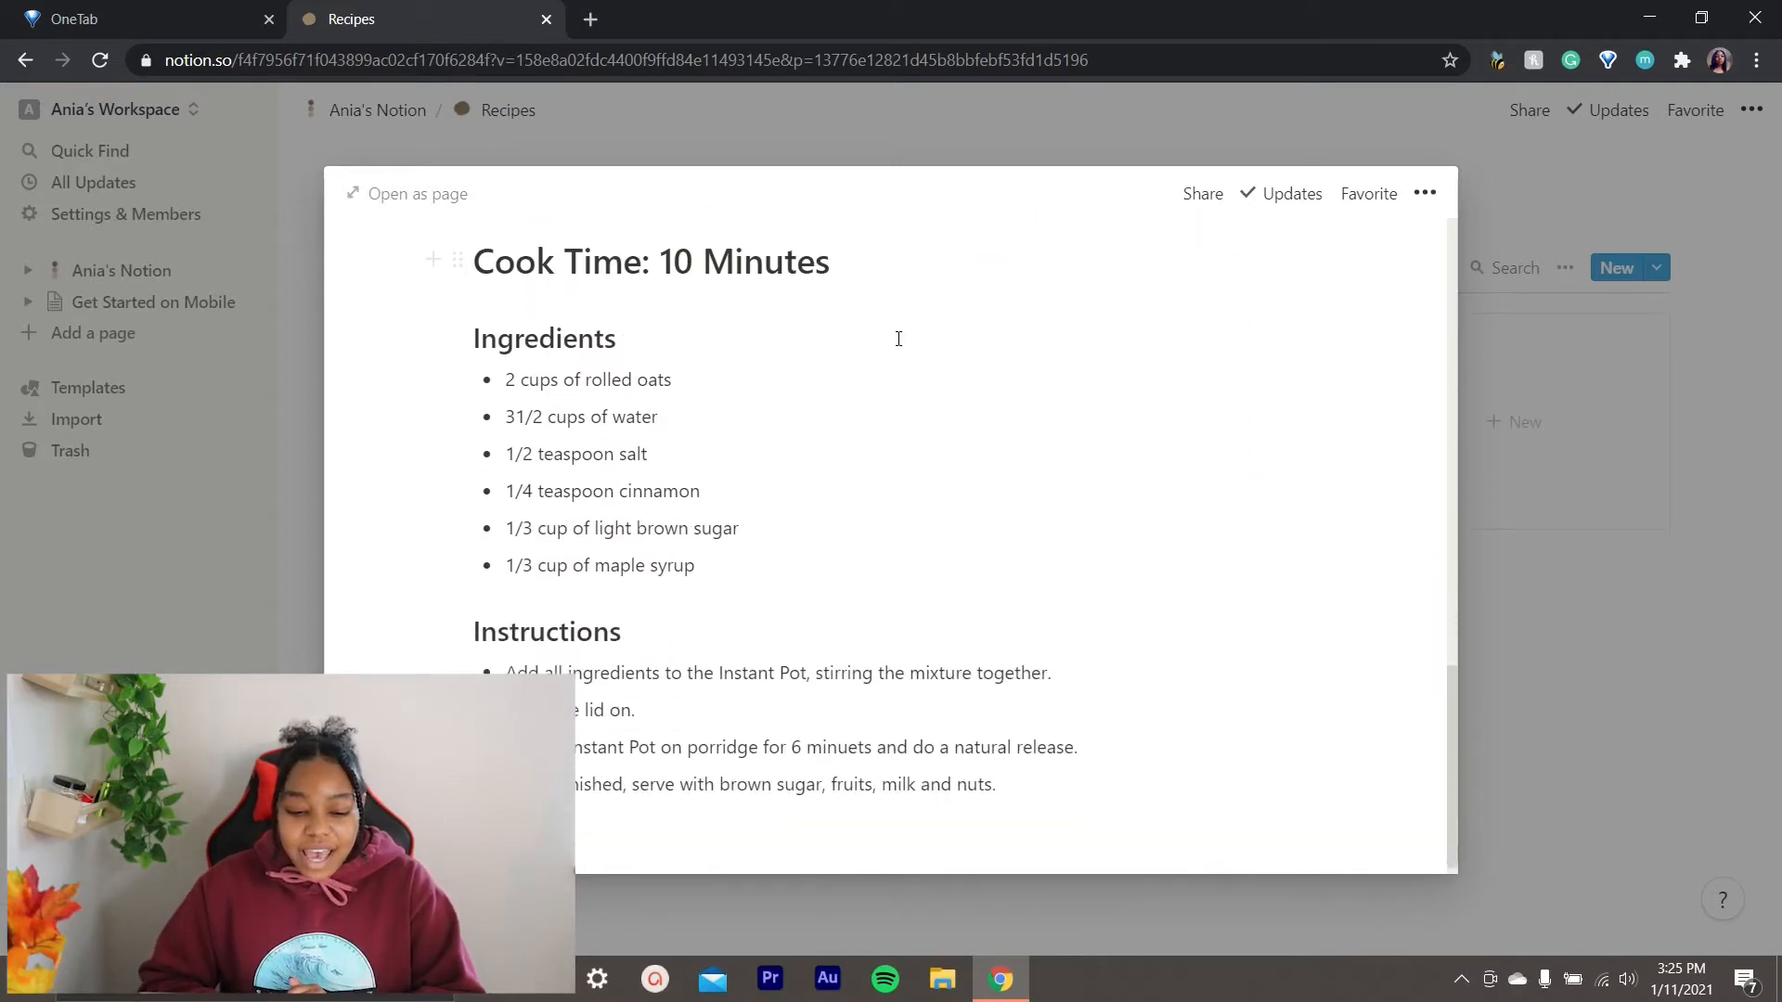
scroll(891, 445, down, 1)
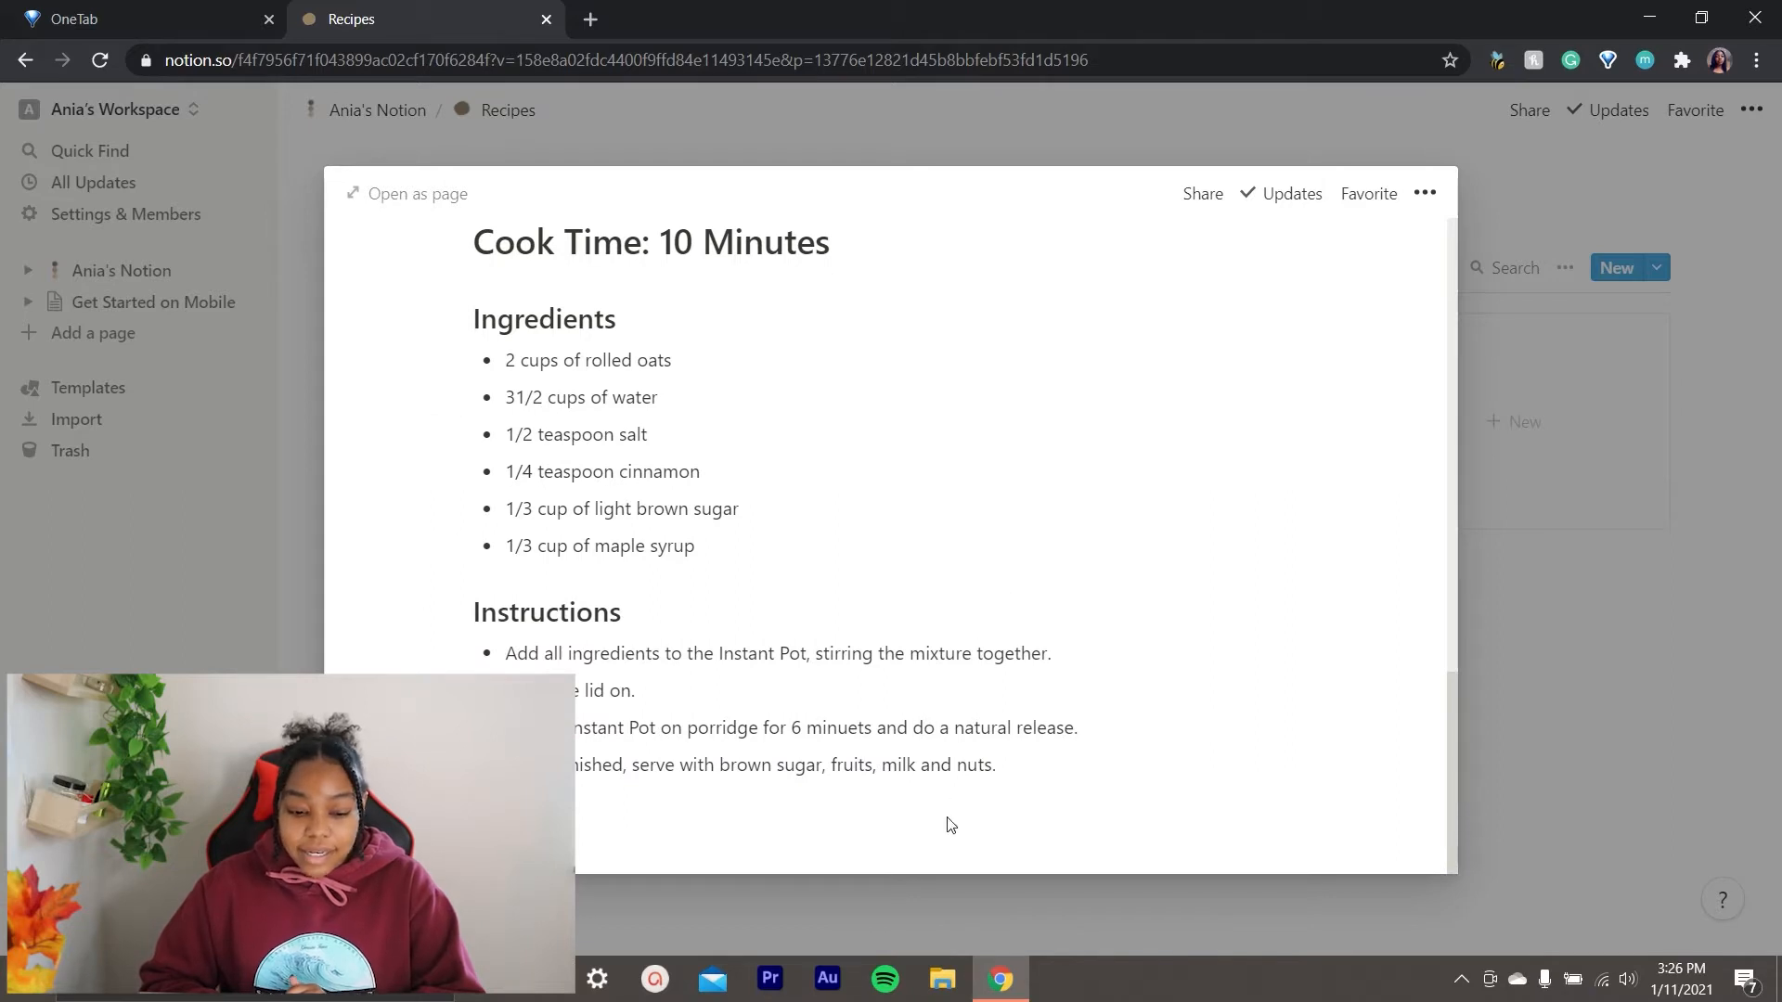
click(1605, 237)
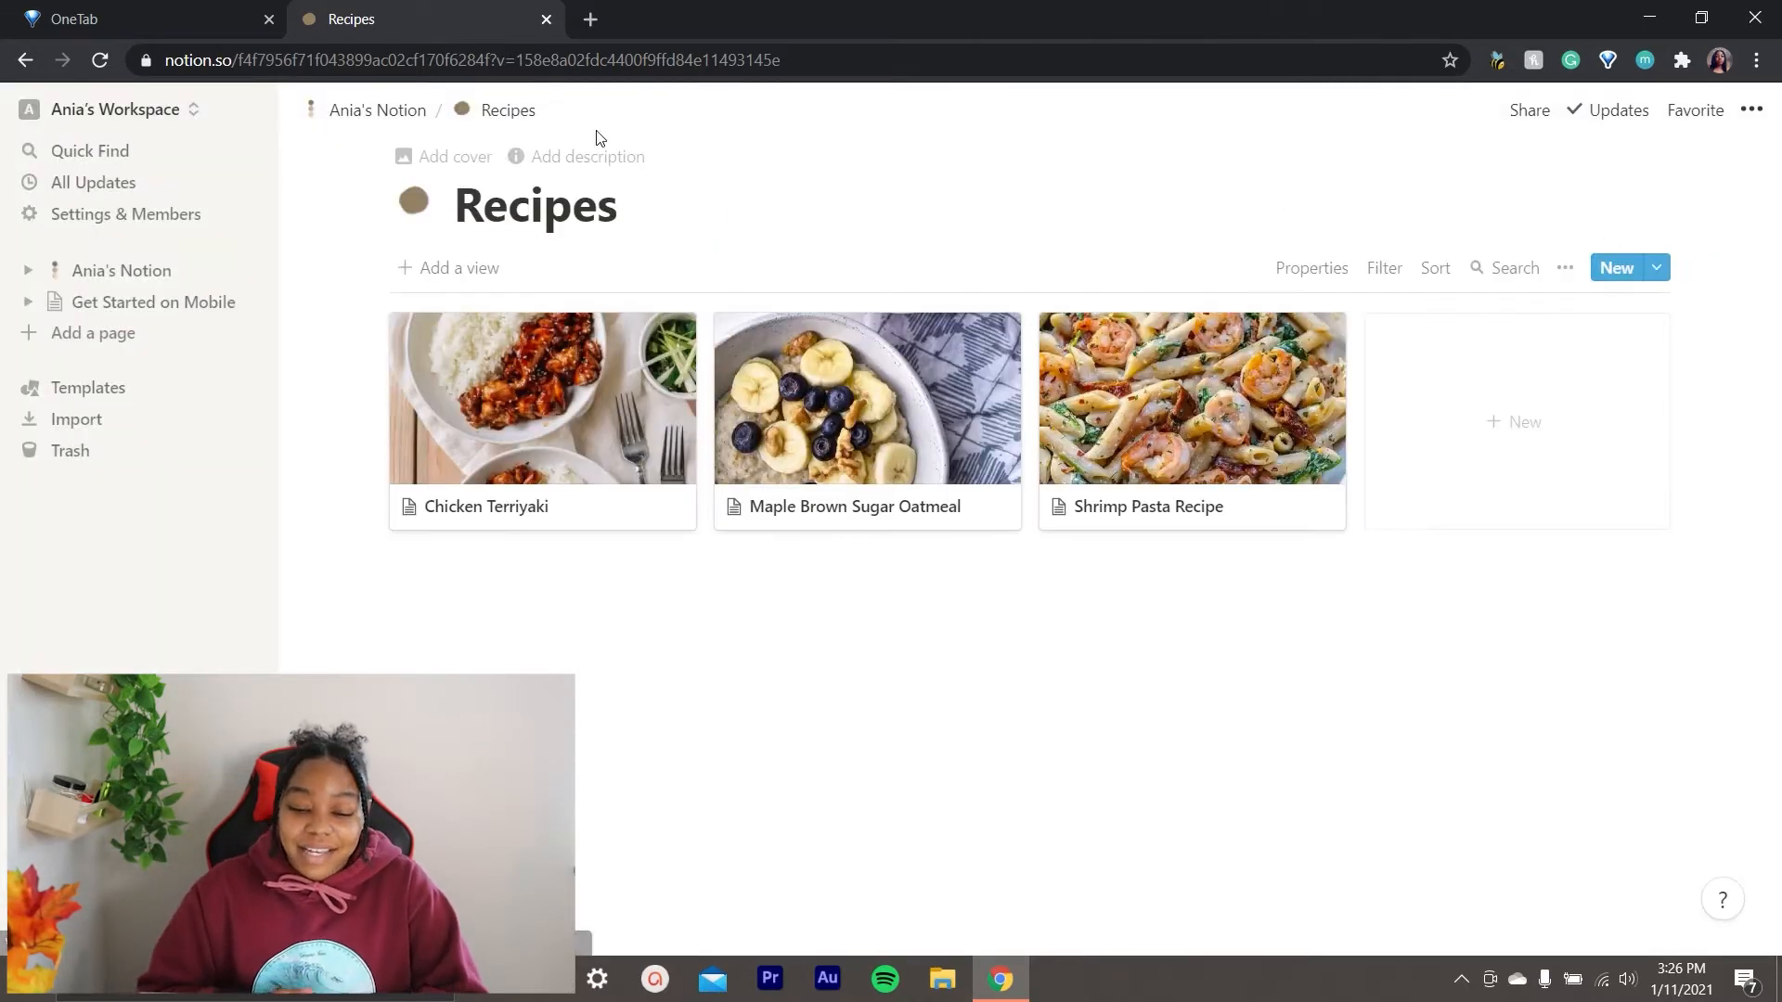
Open the Watch List page from the main dashboard and review its Shows and Movies/films tables.
click(402, 128)
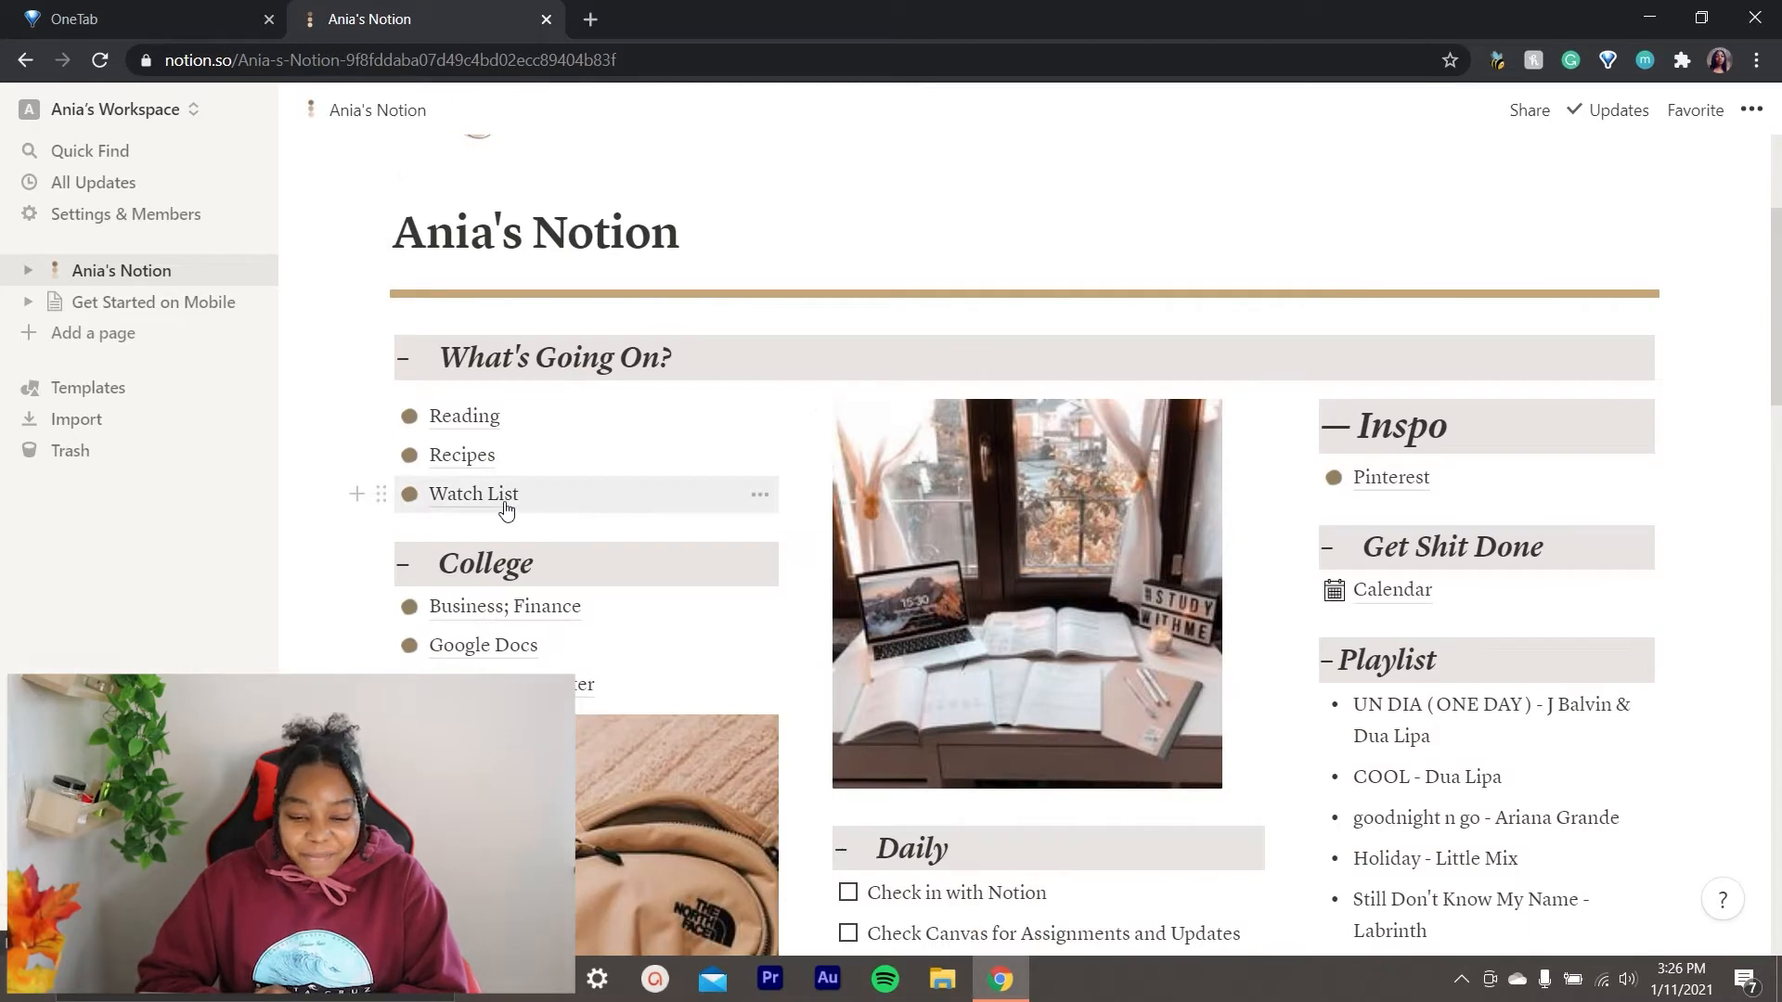
click(506, 510)
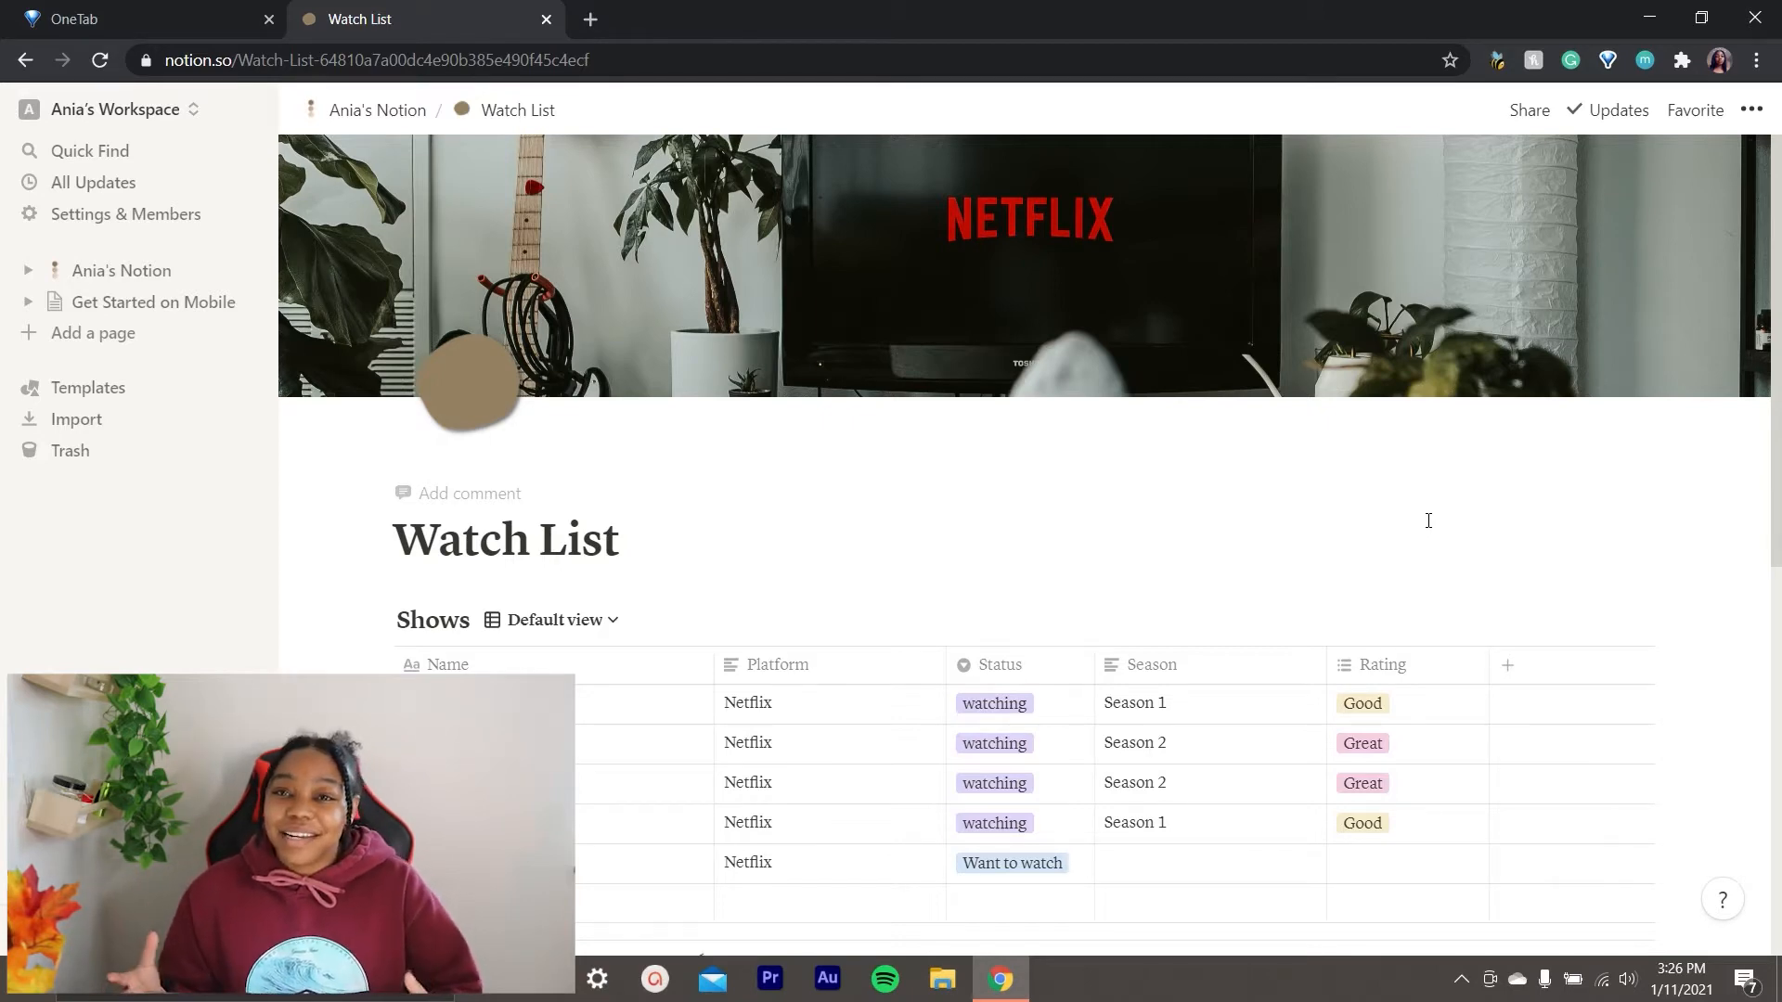
scroll(1510, 527, down, 1)
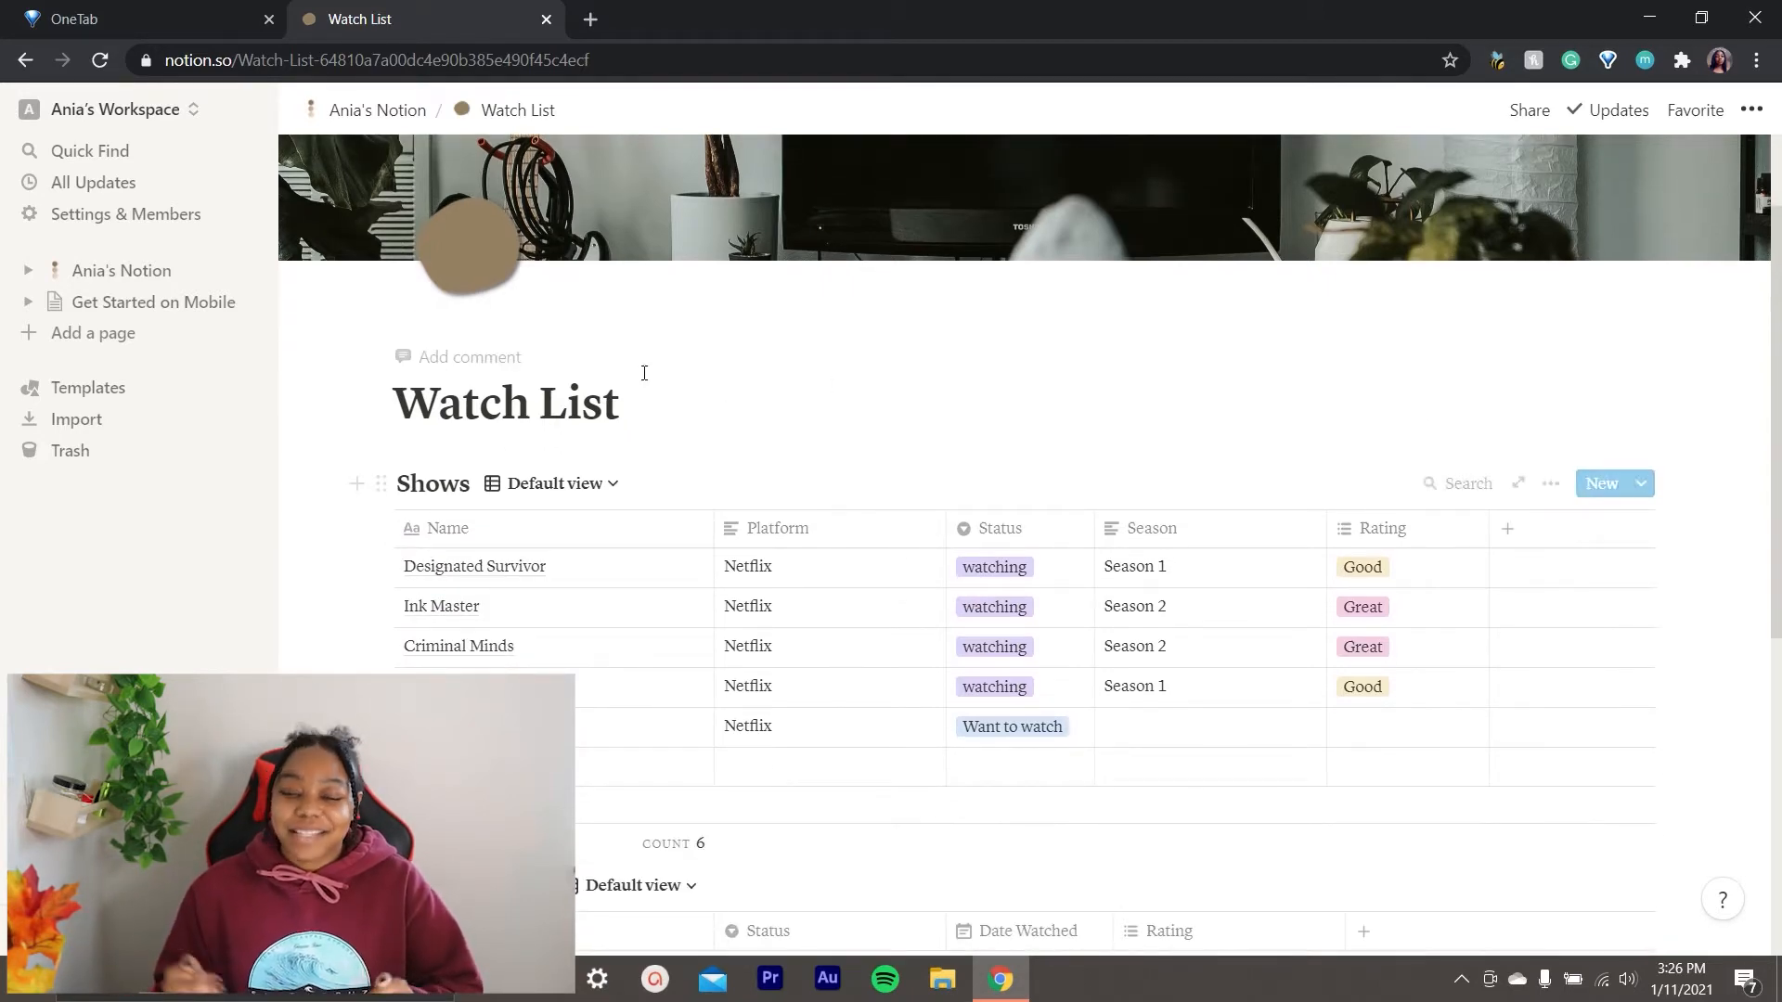
scroll(710, 594, down, 1)
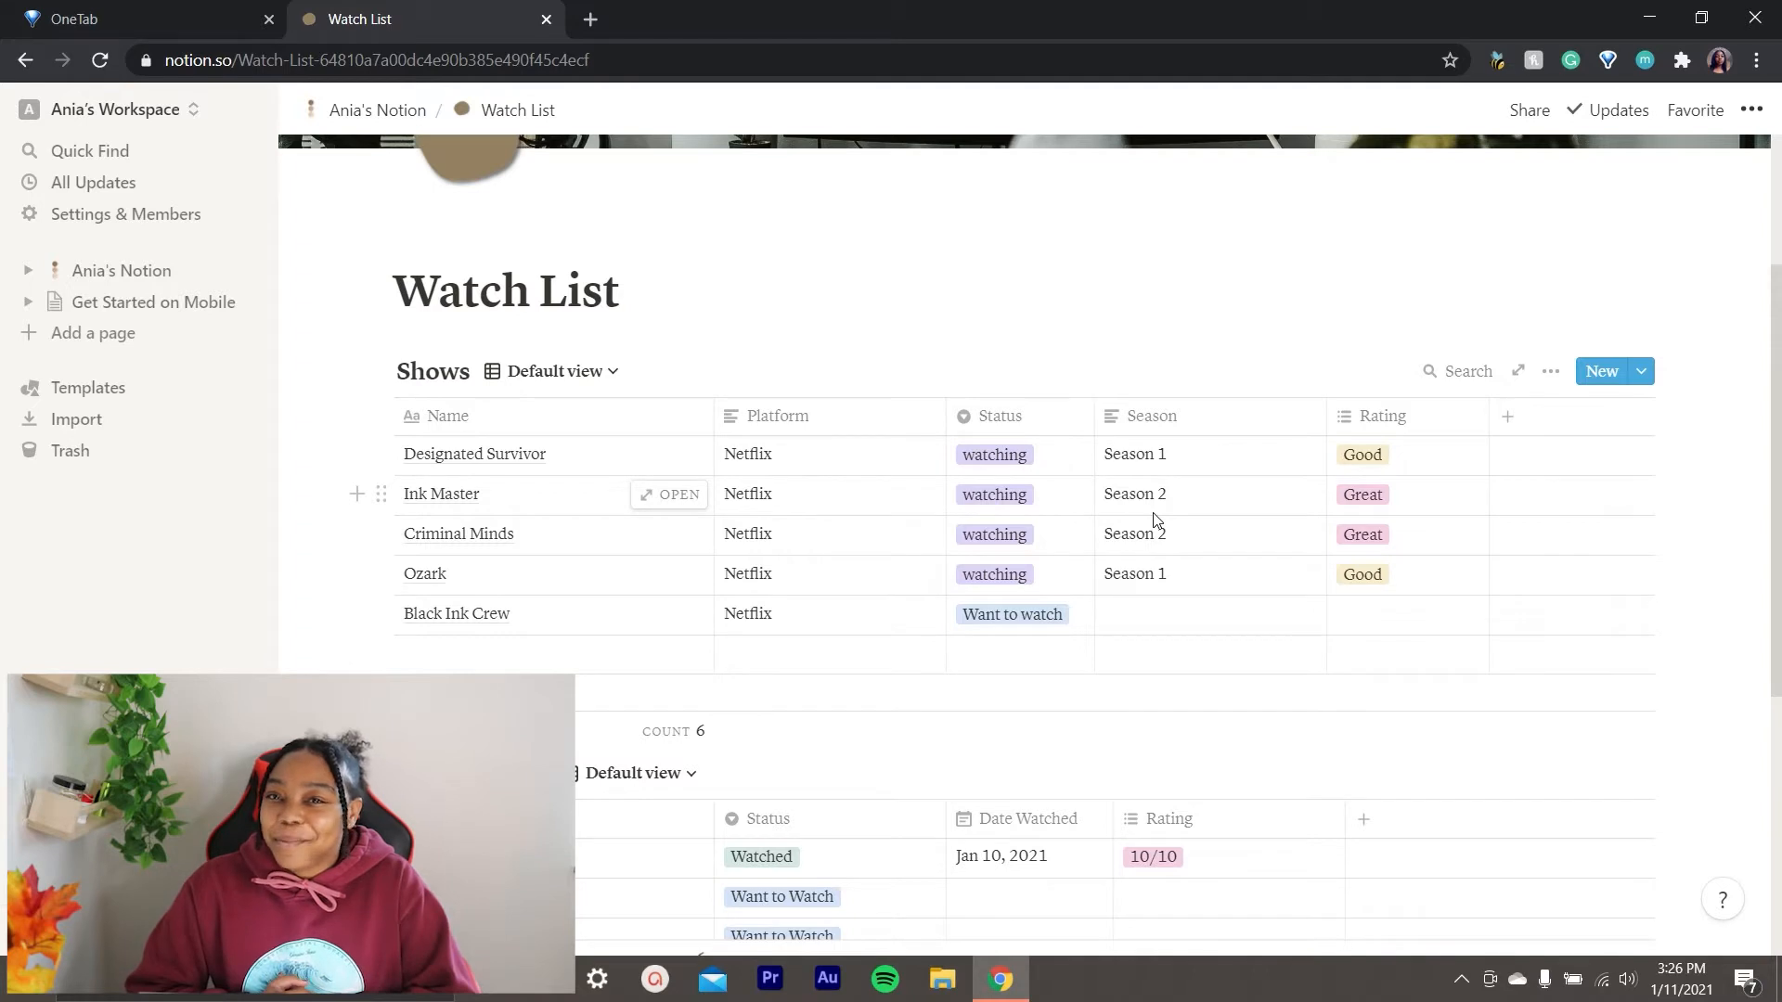
scroll(1155, 520, down, 5)
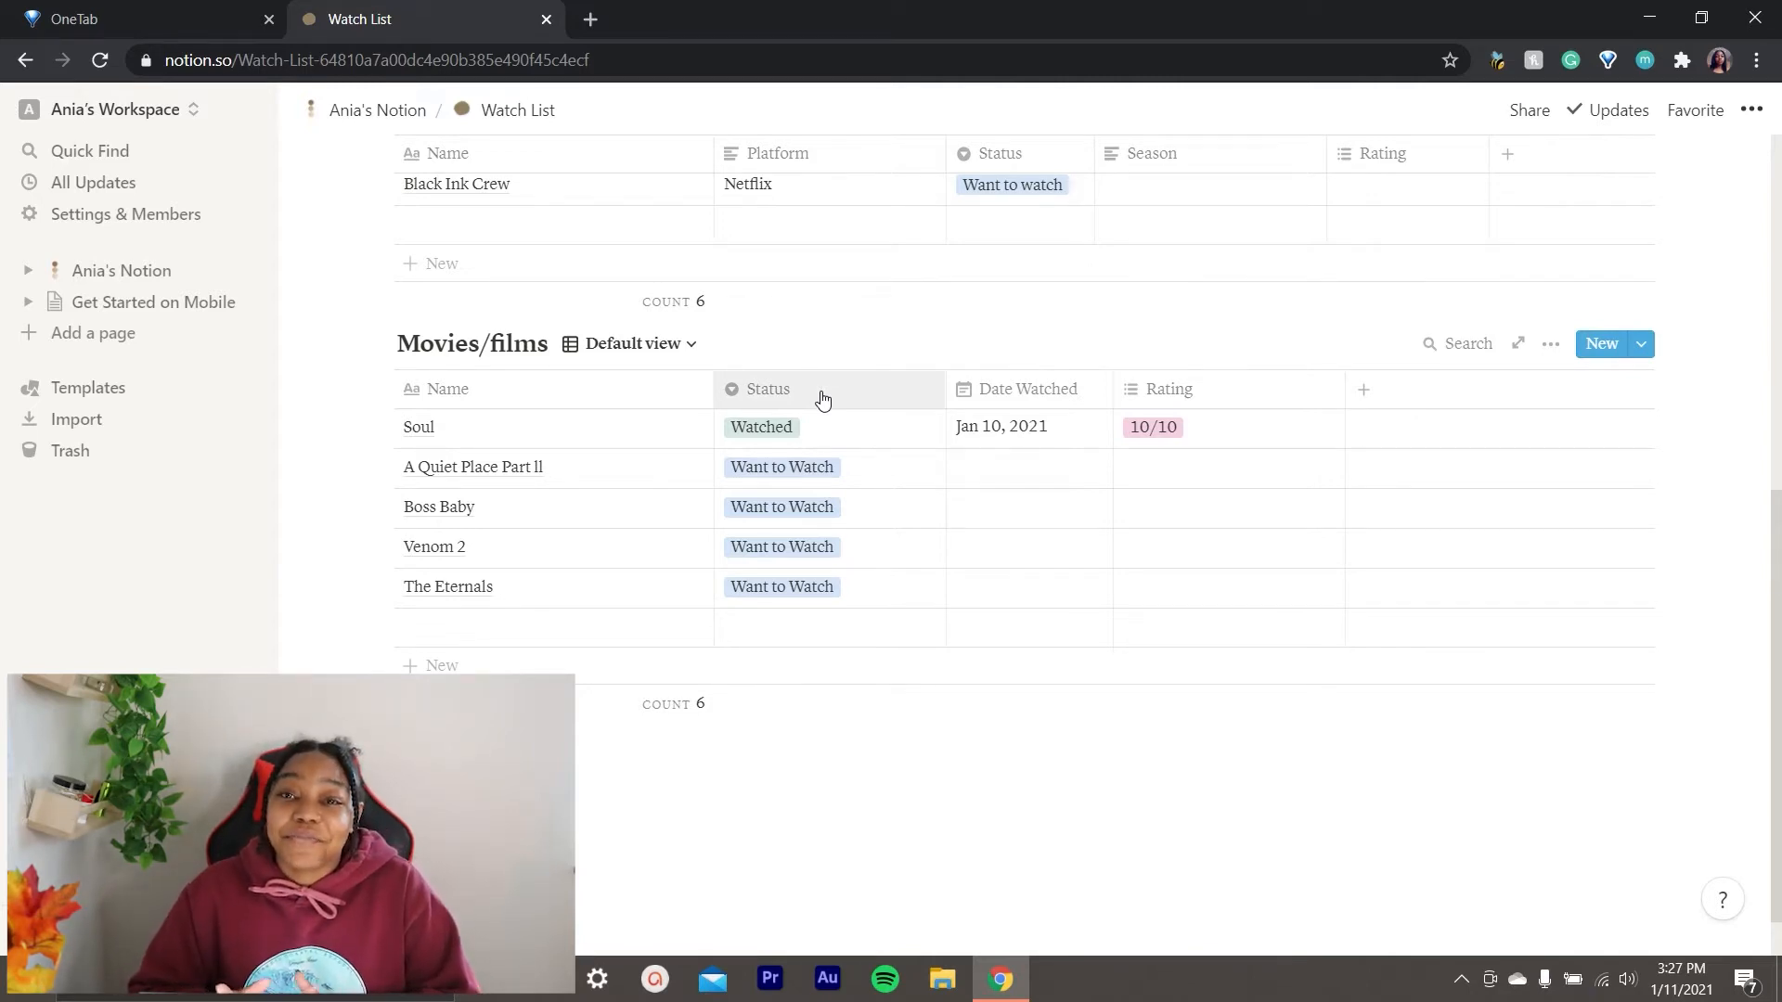
scroll(823, 399, up, 7)
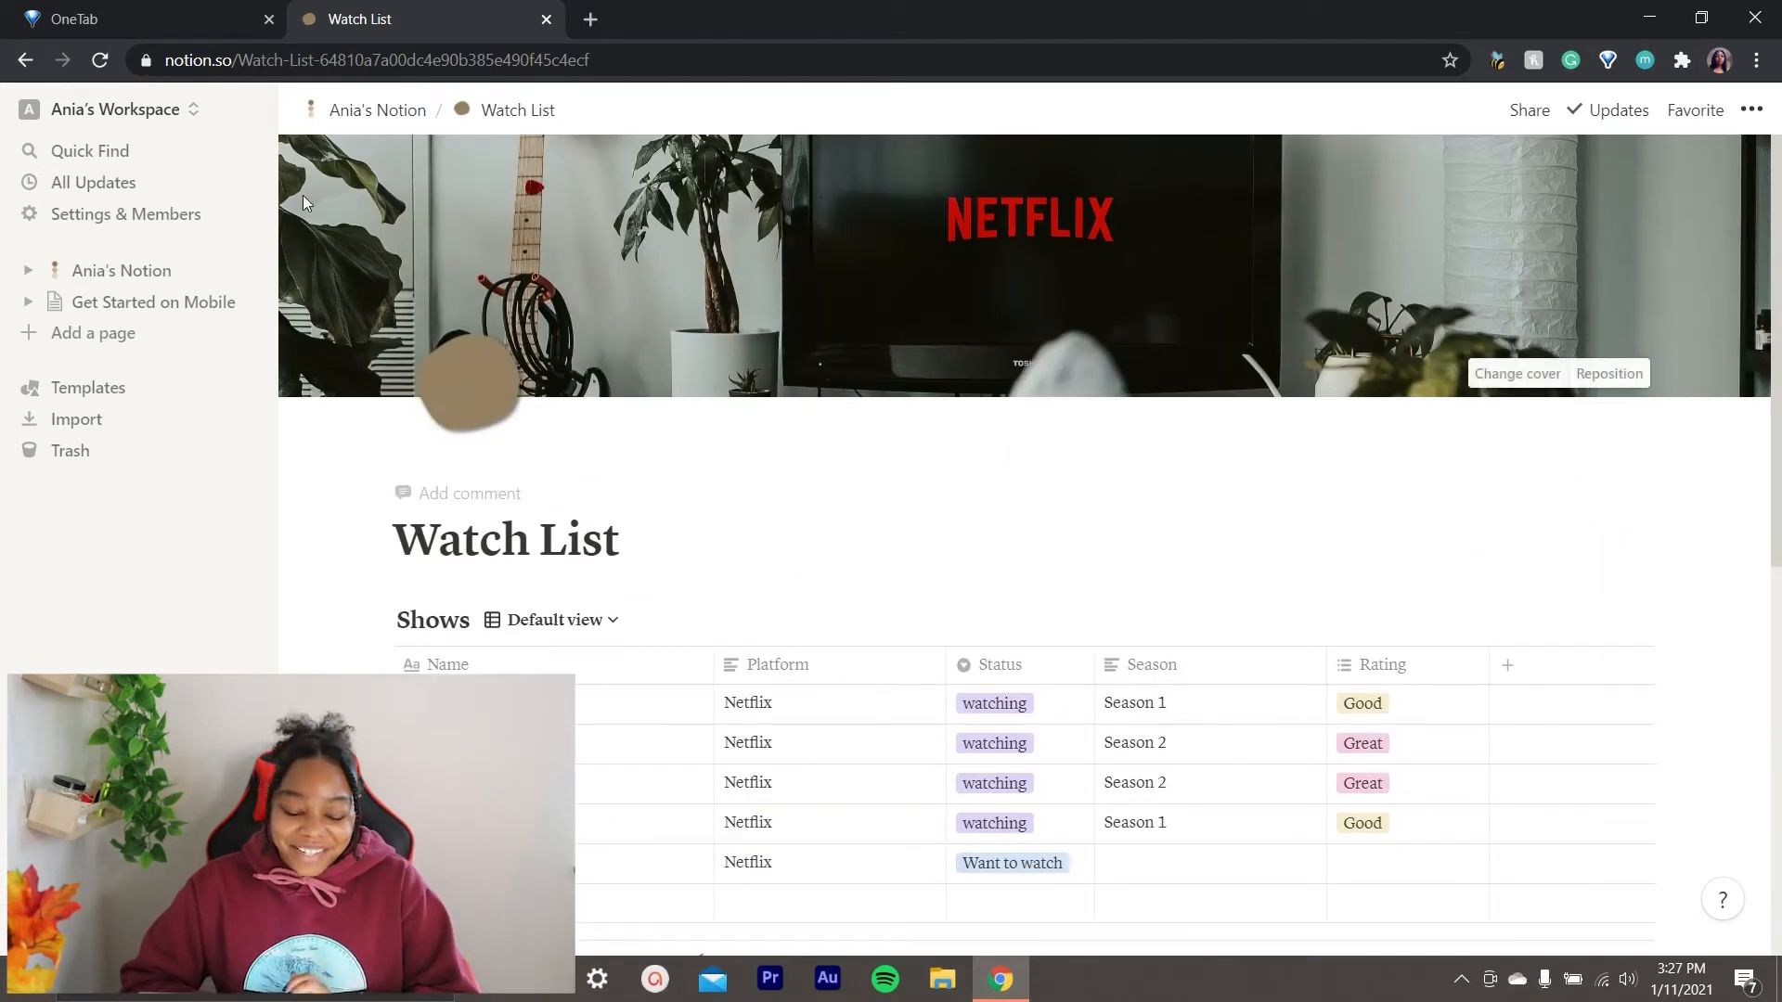
Open the Business; Finance page in the dashboard's College section and review its bookmarks, course list and to-dos.
click(376, 110)
scroll(884, 339, down, 6)
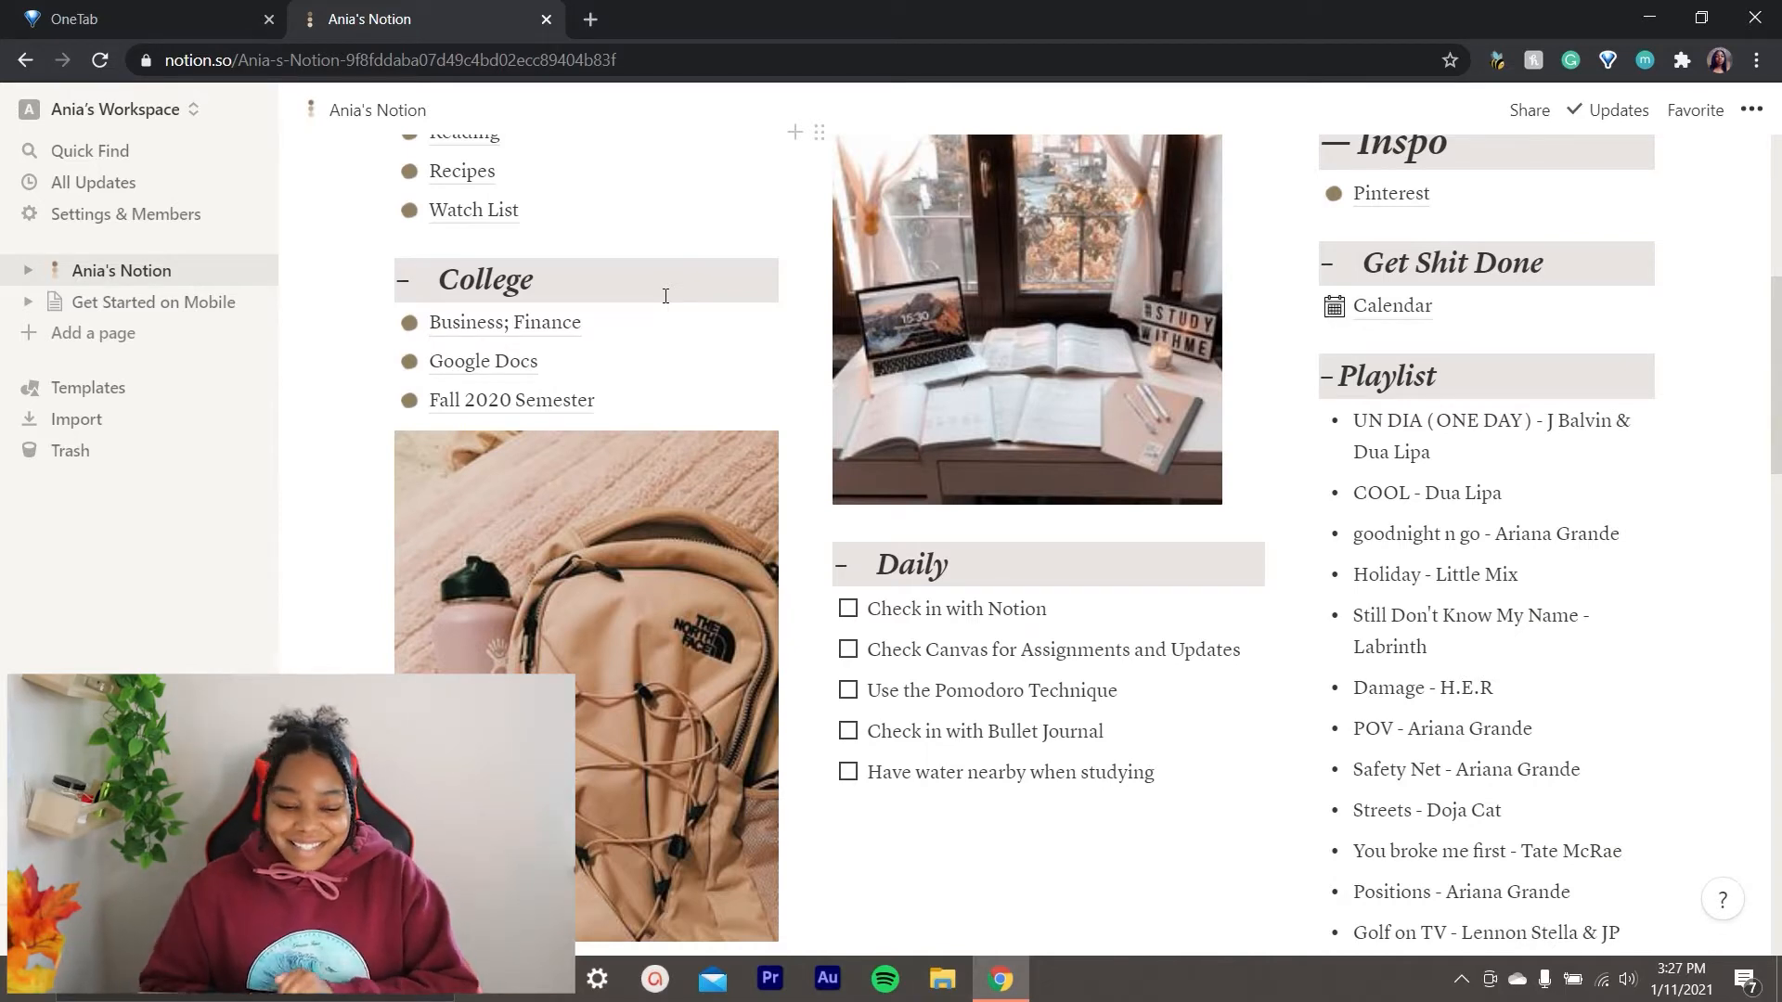
click(557, 327)
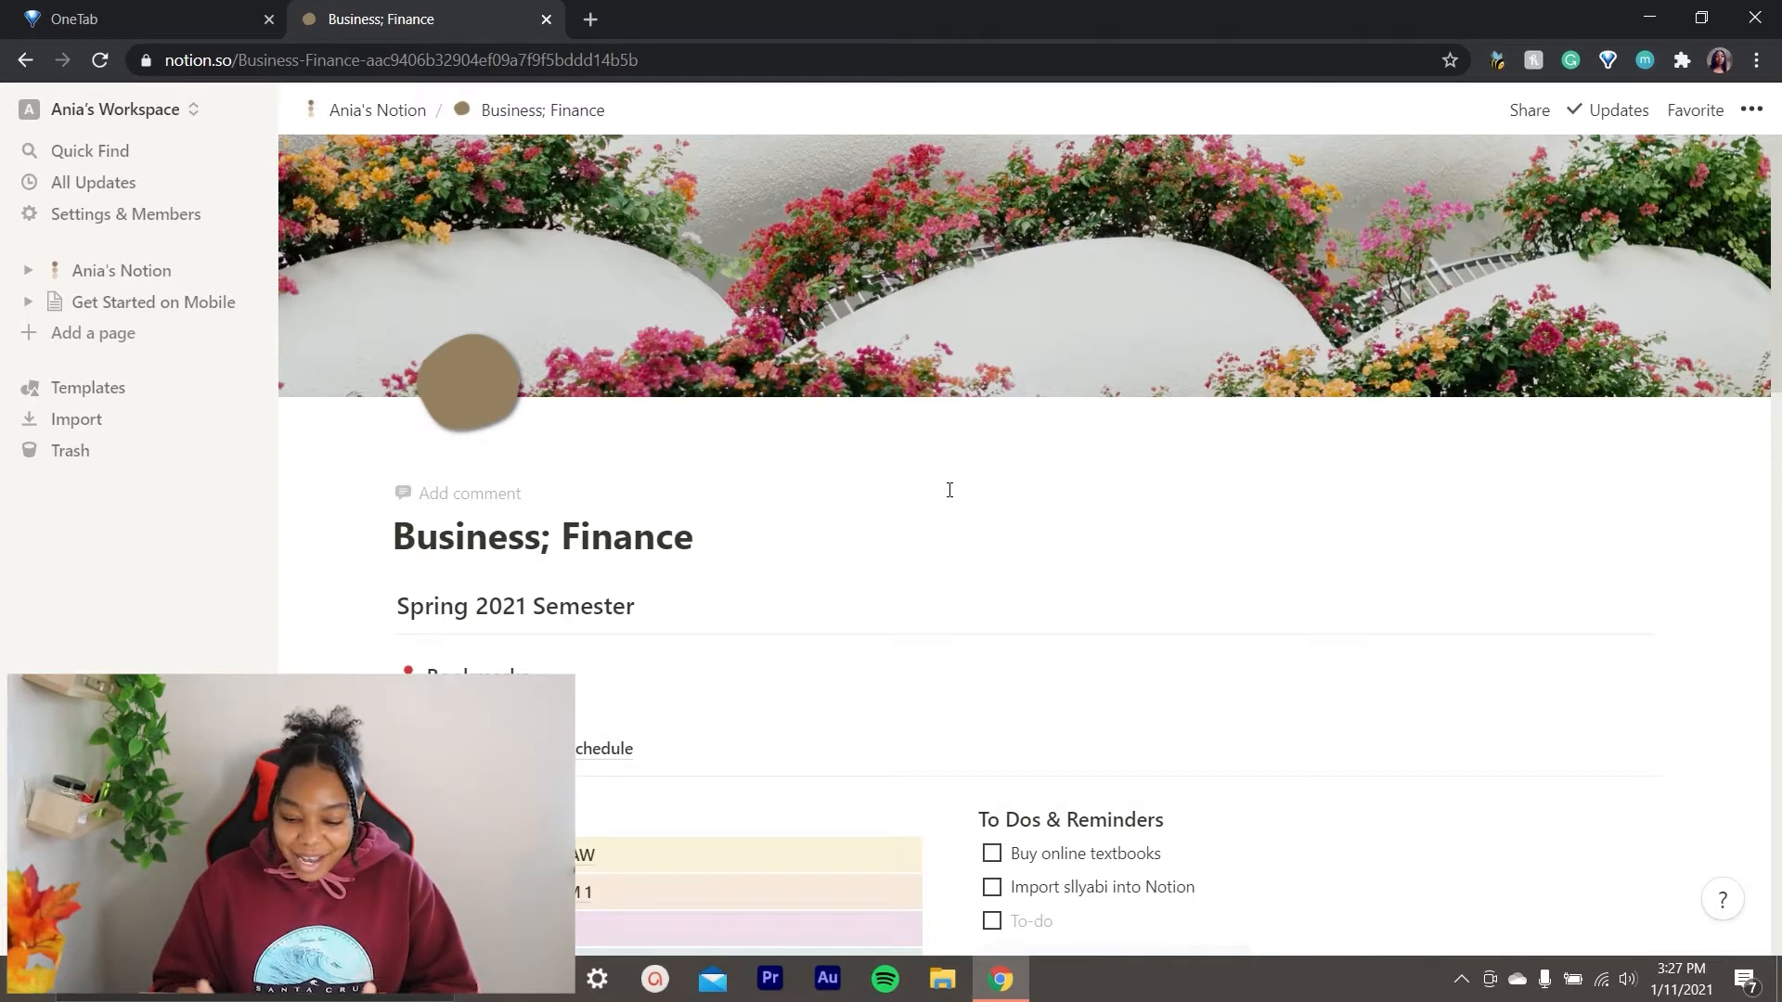
scroll(949, 490, down, 1)
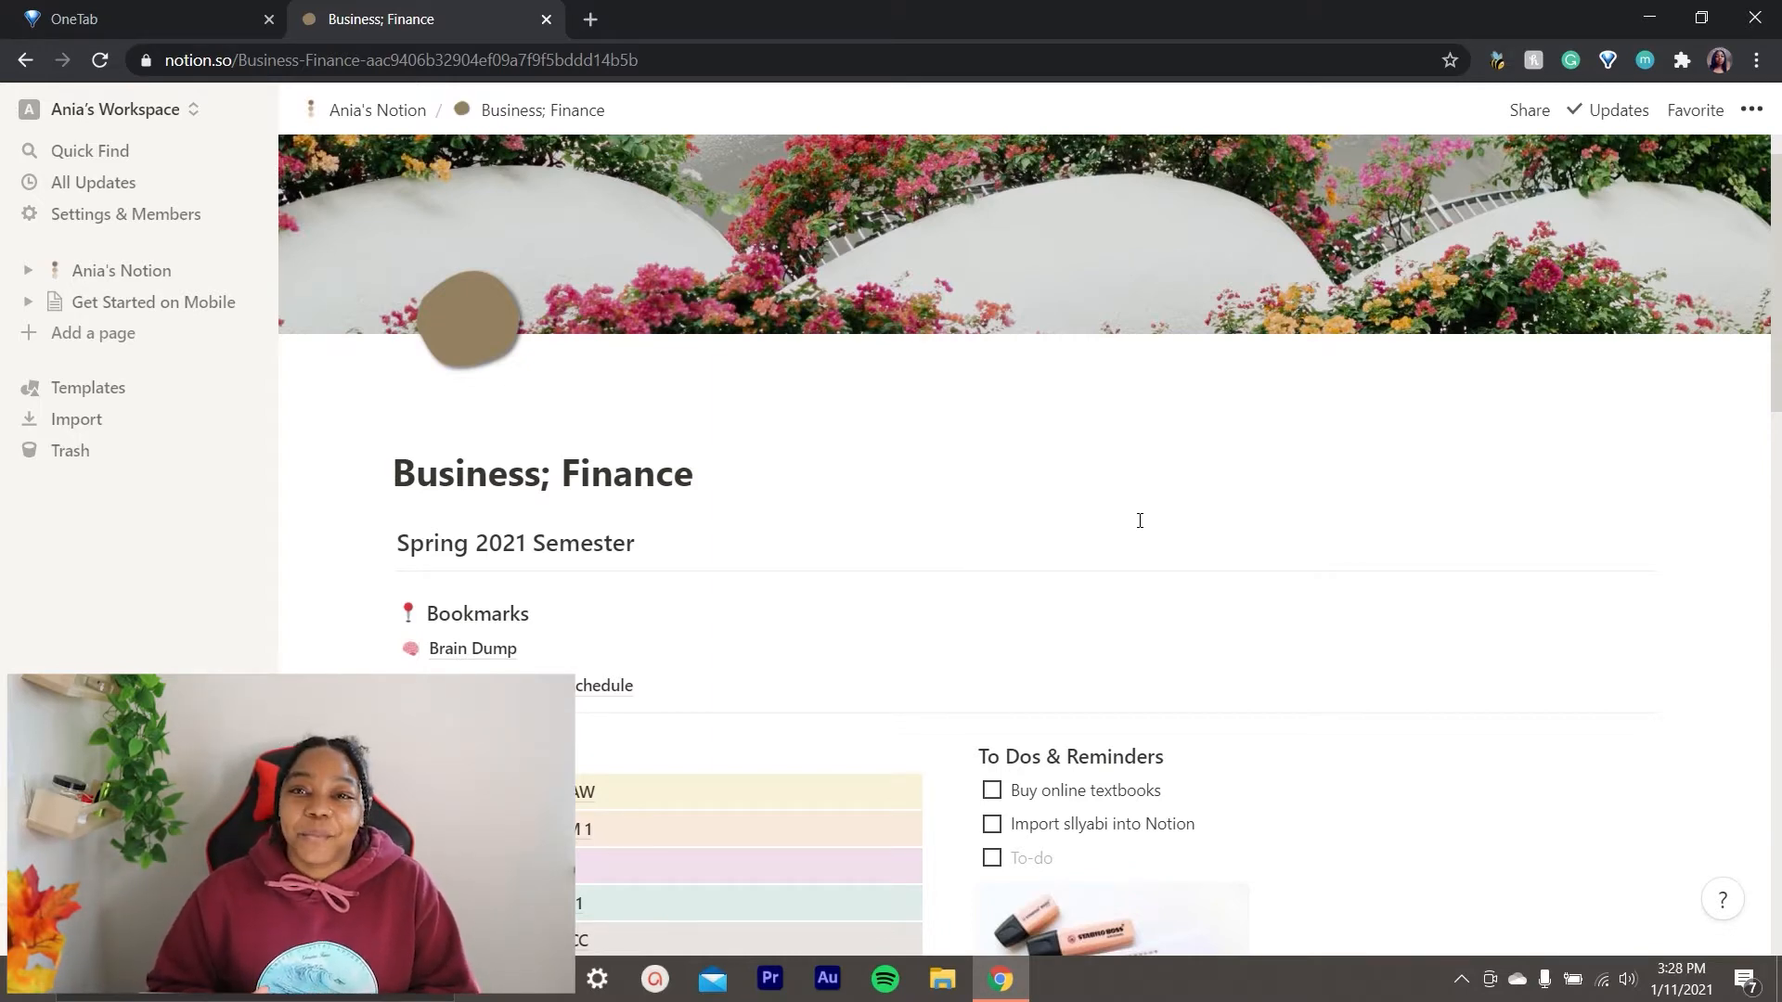
scroll(1140, 521, down, 3)
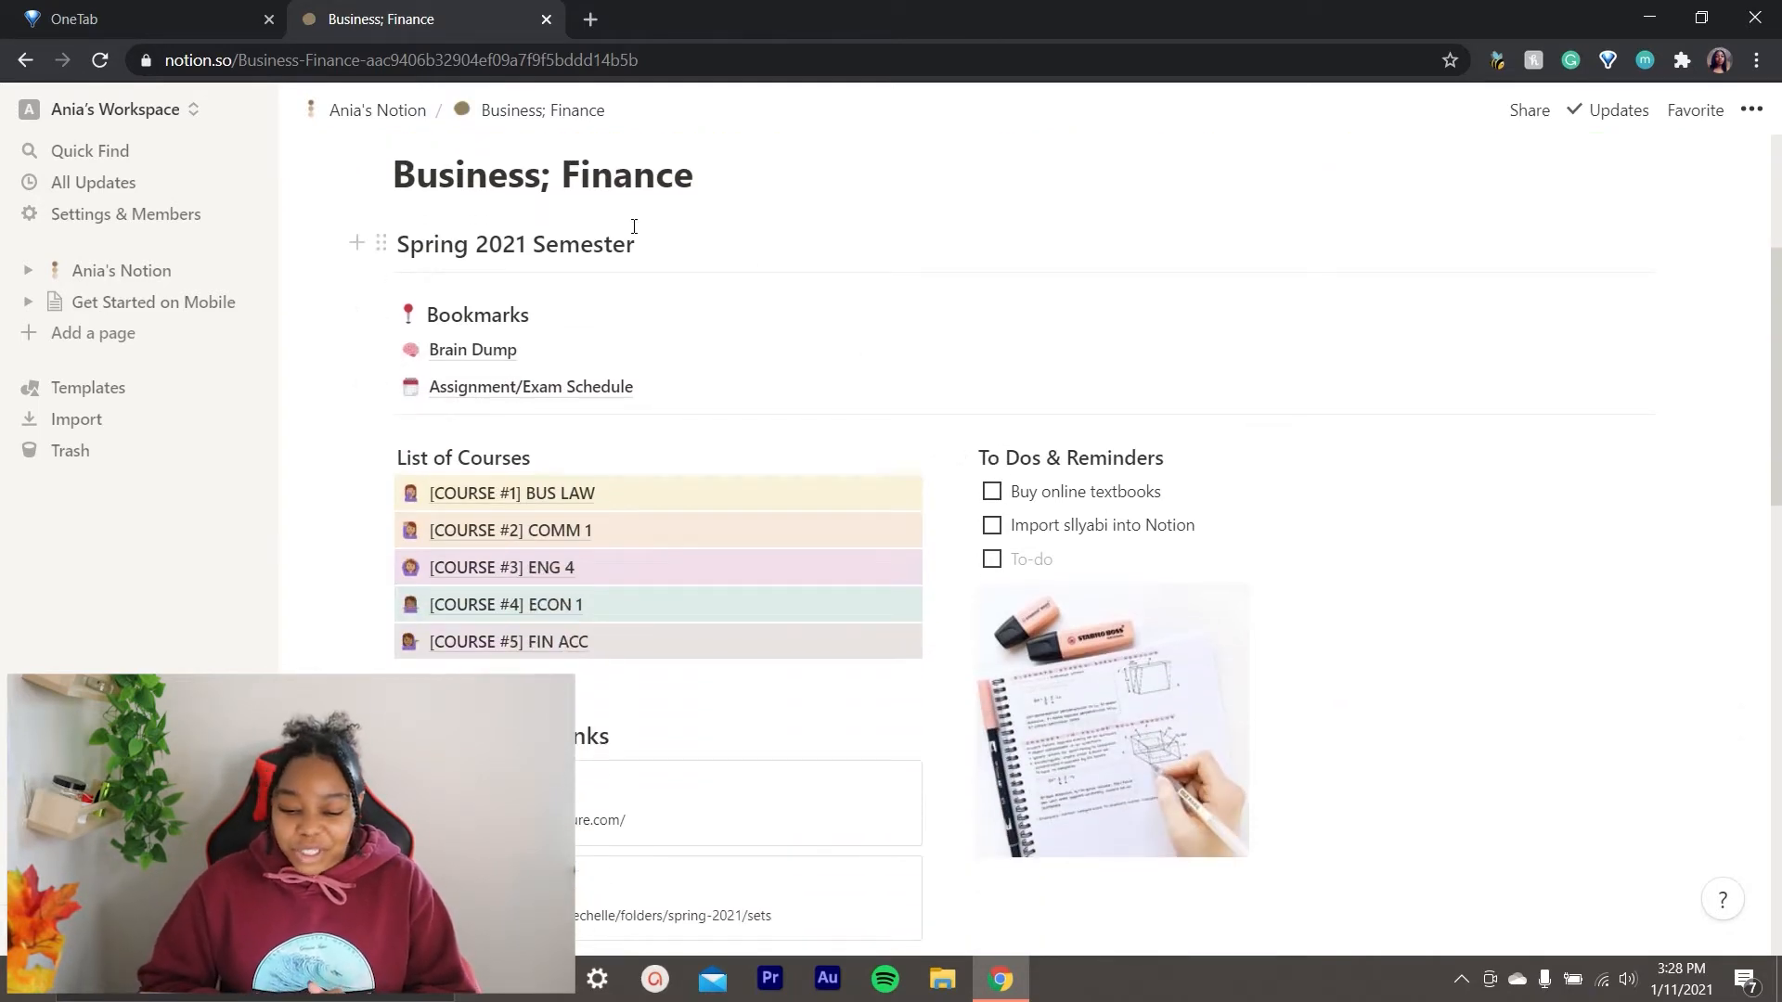
scroll(721, 193, up, 1)
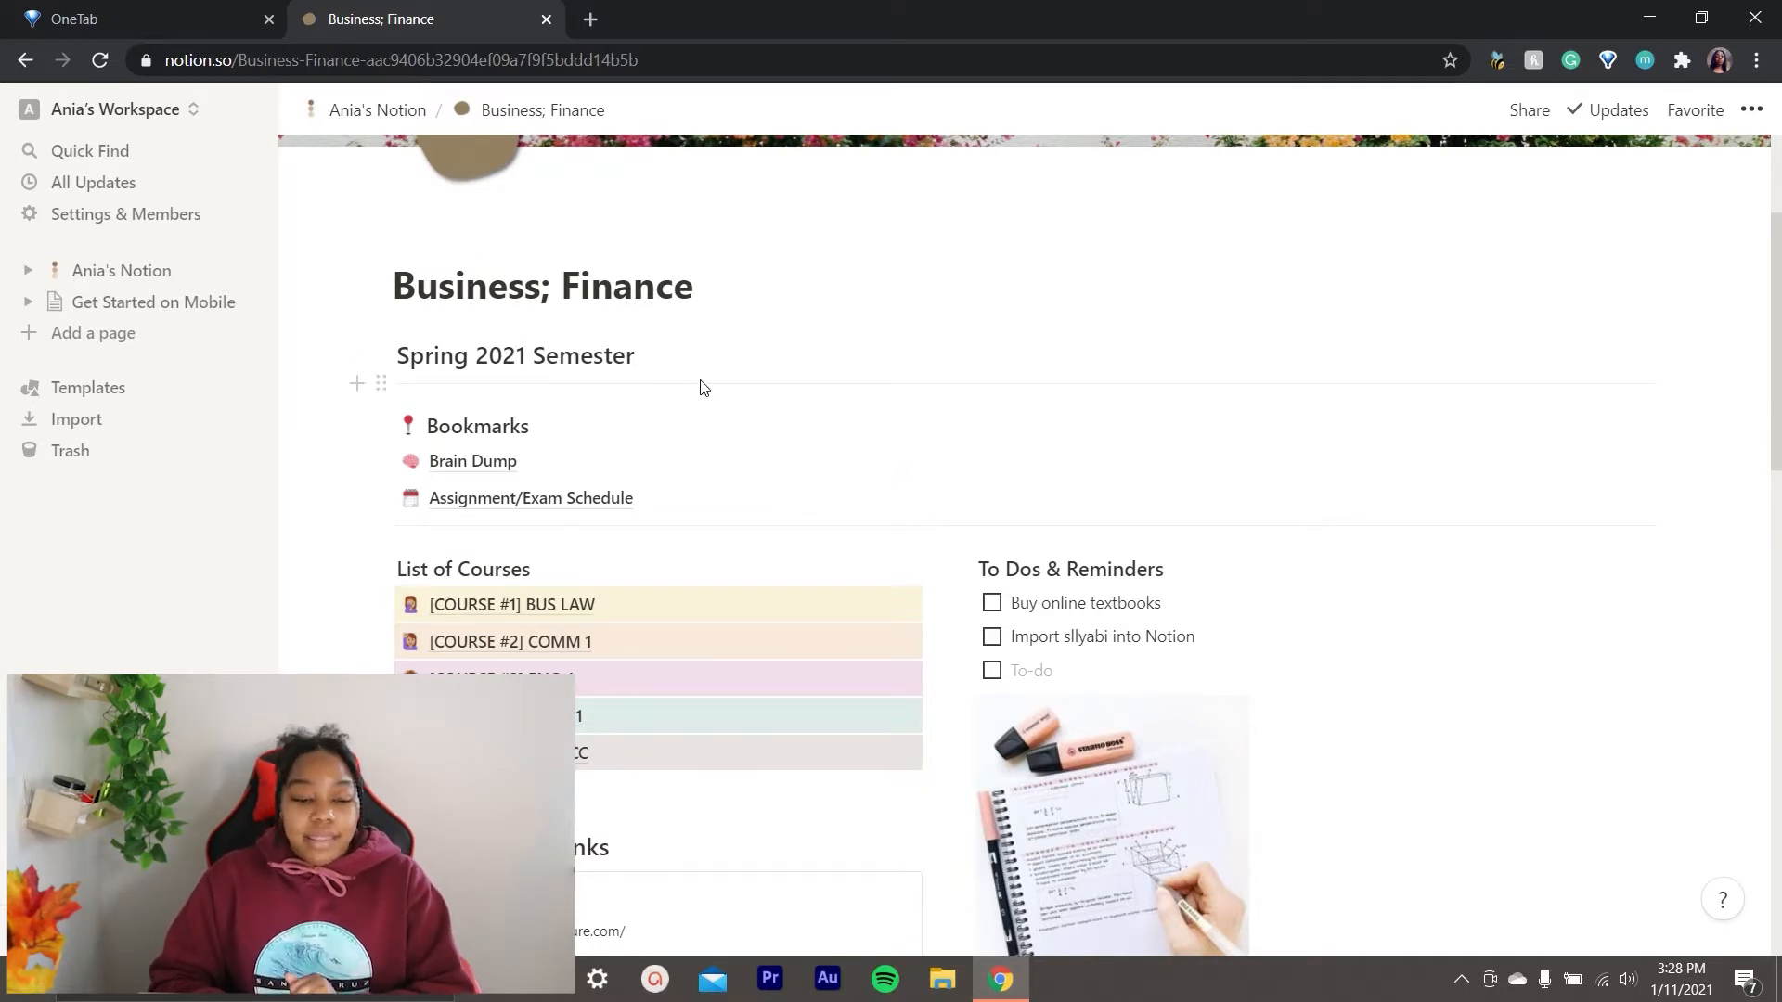
Open the Brain Dump page under Bookmarks, read its notes, and return to the Business; Finance page.
scroll(702, 388, down, 2)
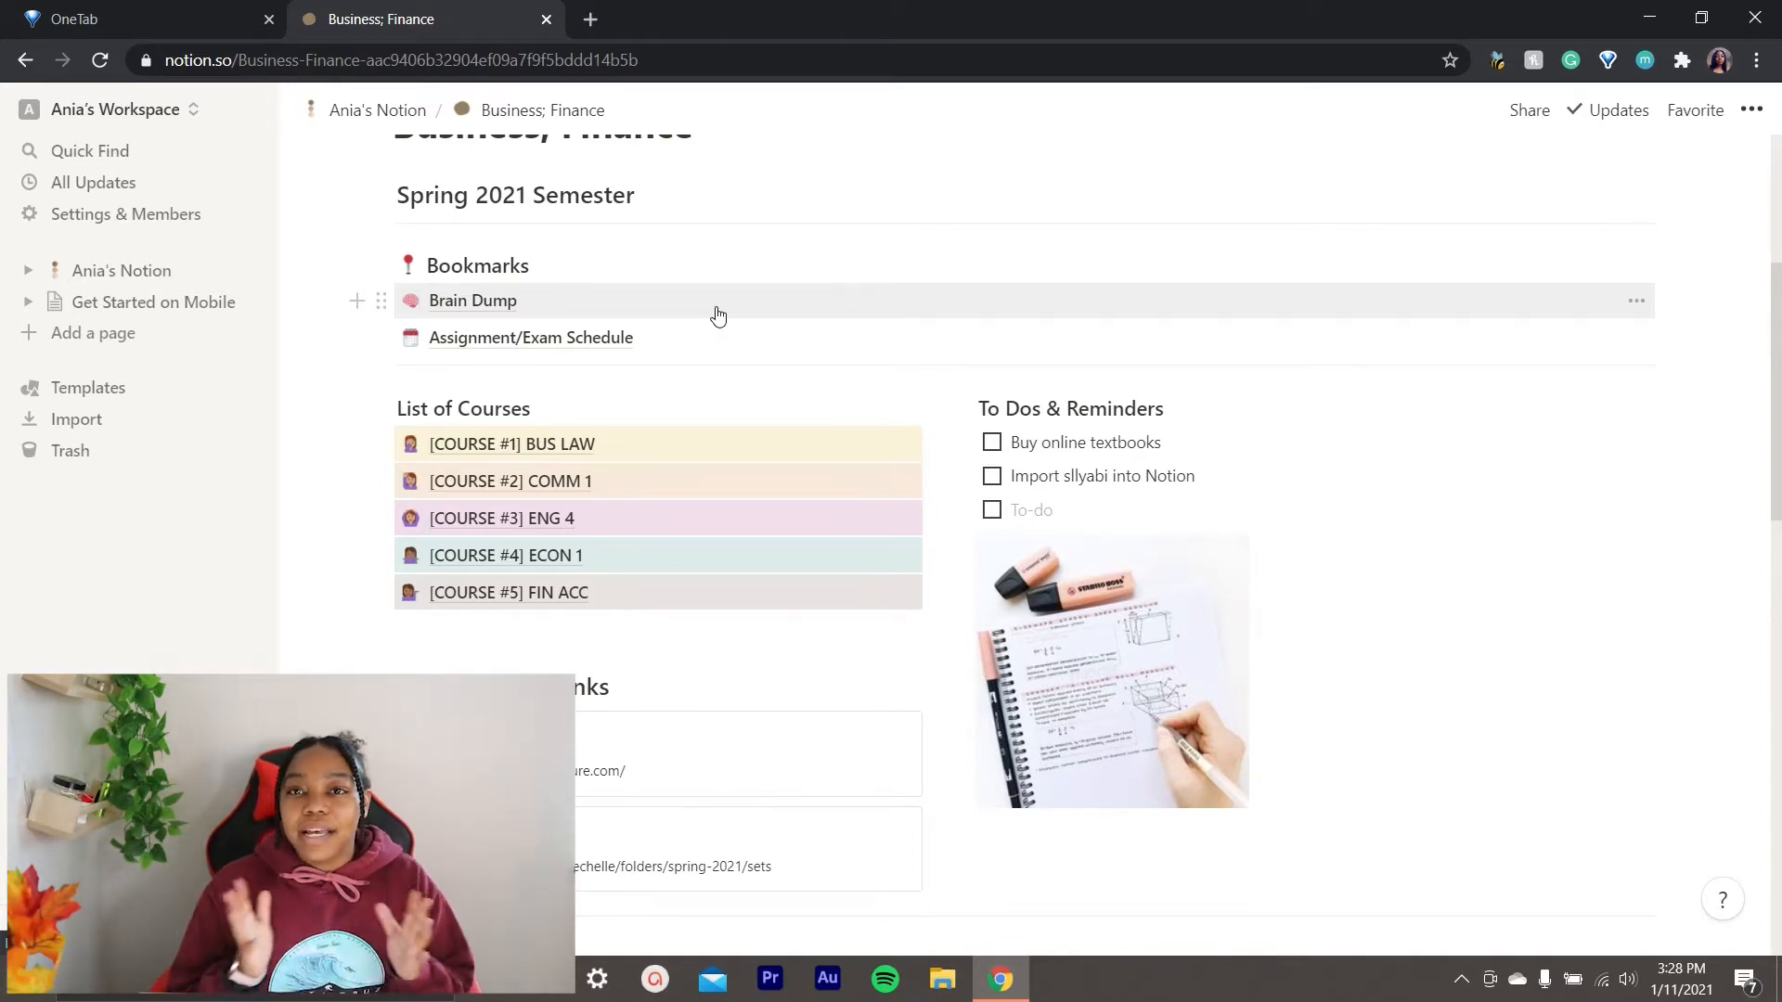
click(486, 306)
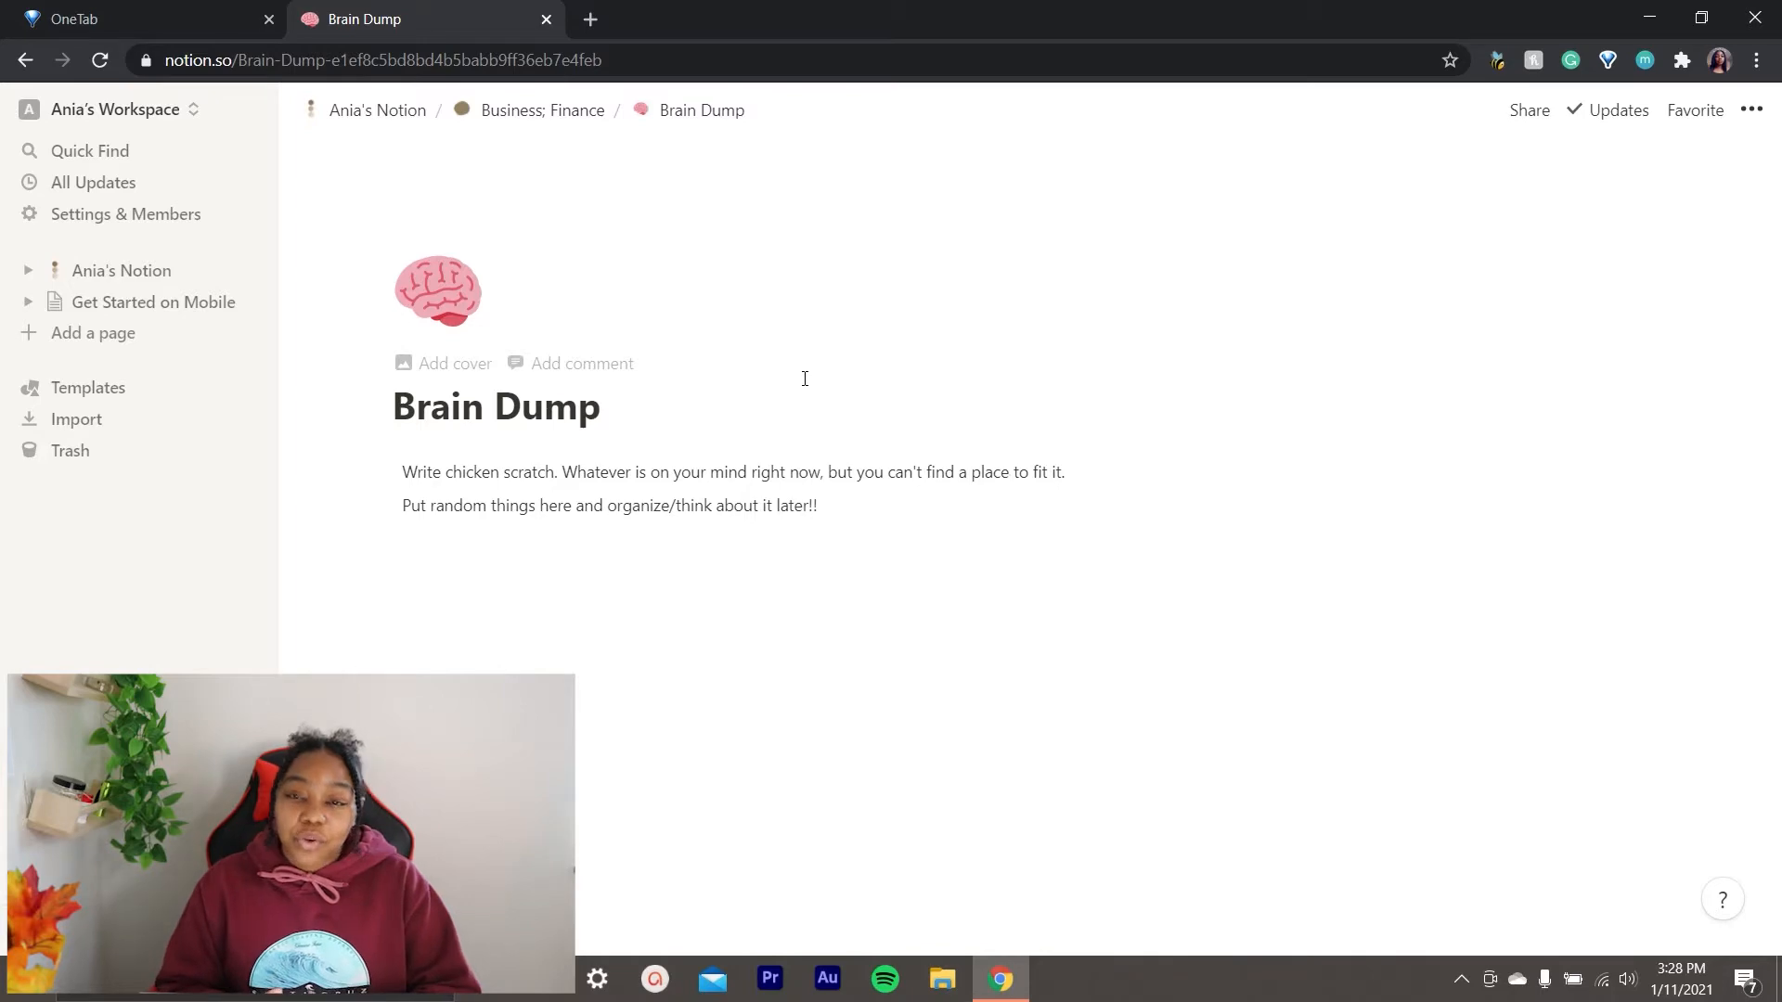
click(569, 111)
Open the Assignment/Exam Schedule under Bookmarks and view its table of status, course, dates, tasks and notes.
scroll(661, 623, down, 3)
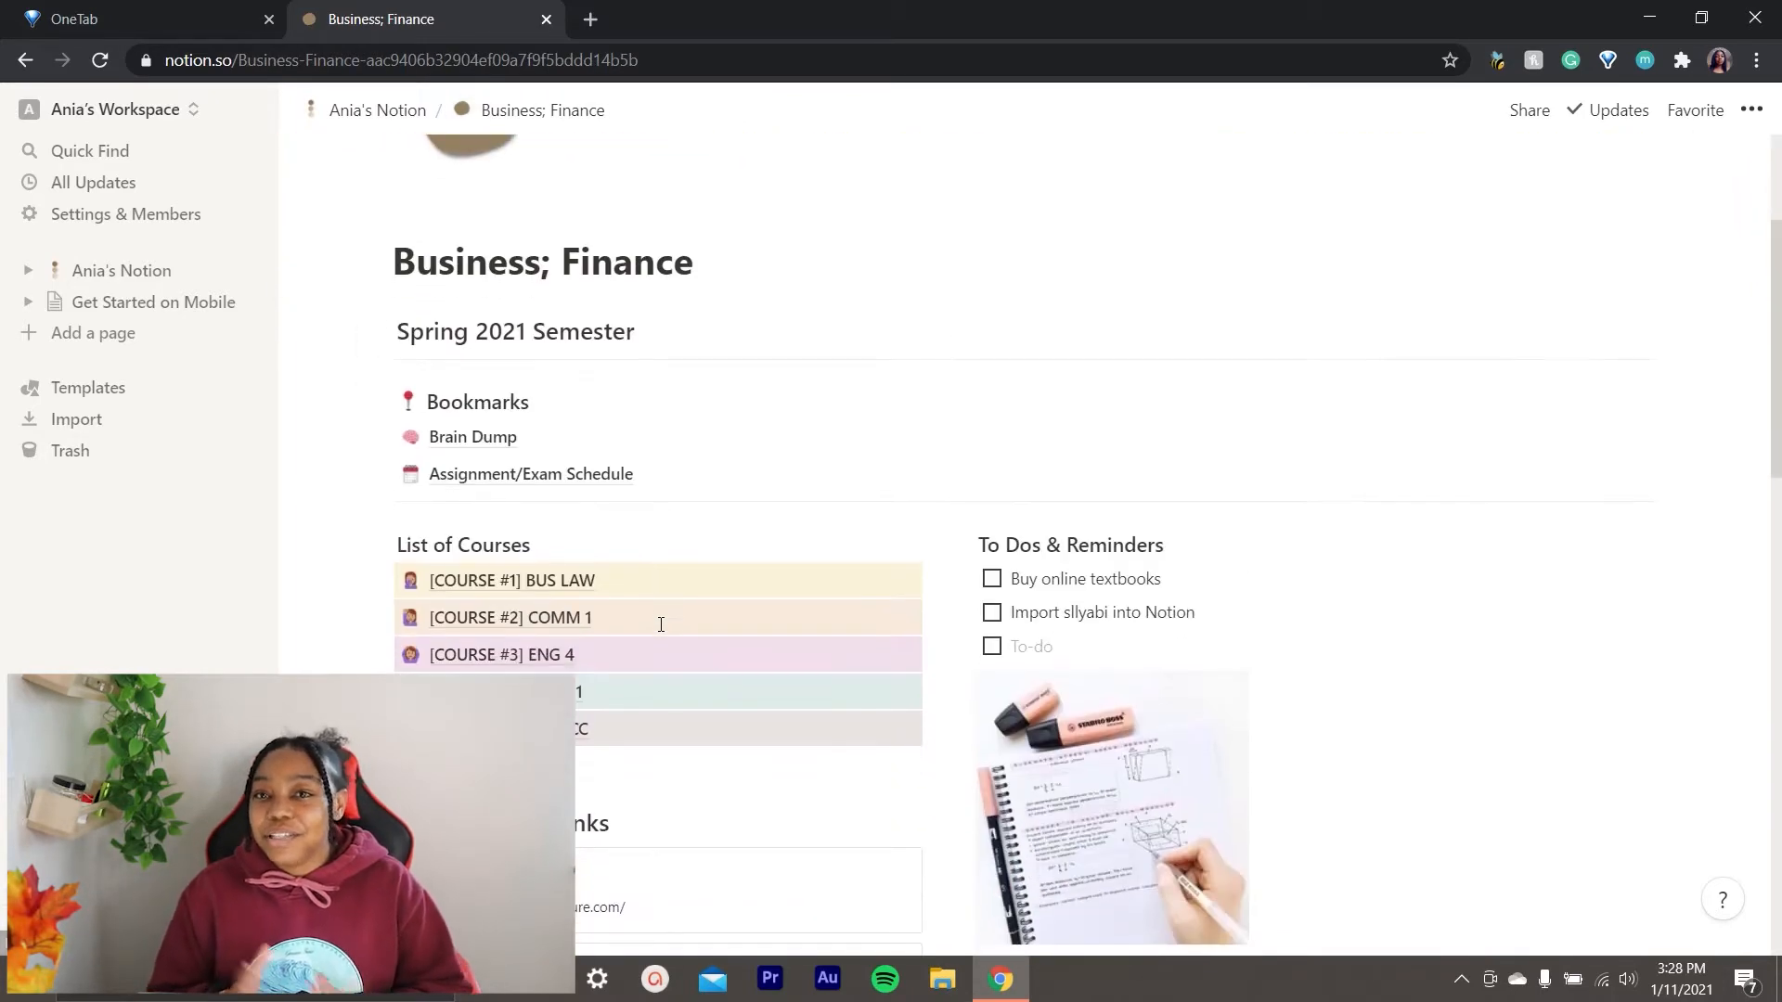
click(577, 474)
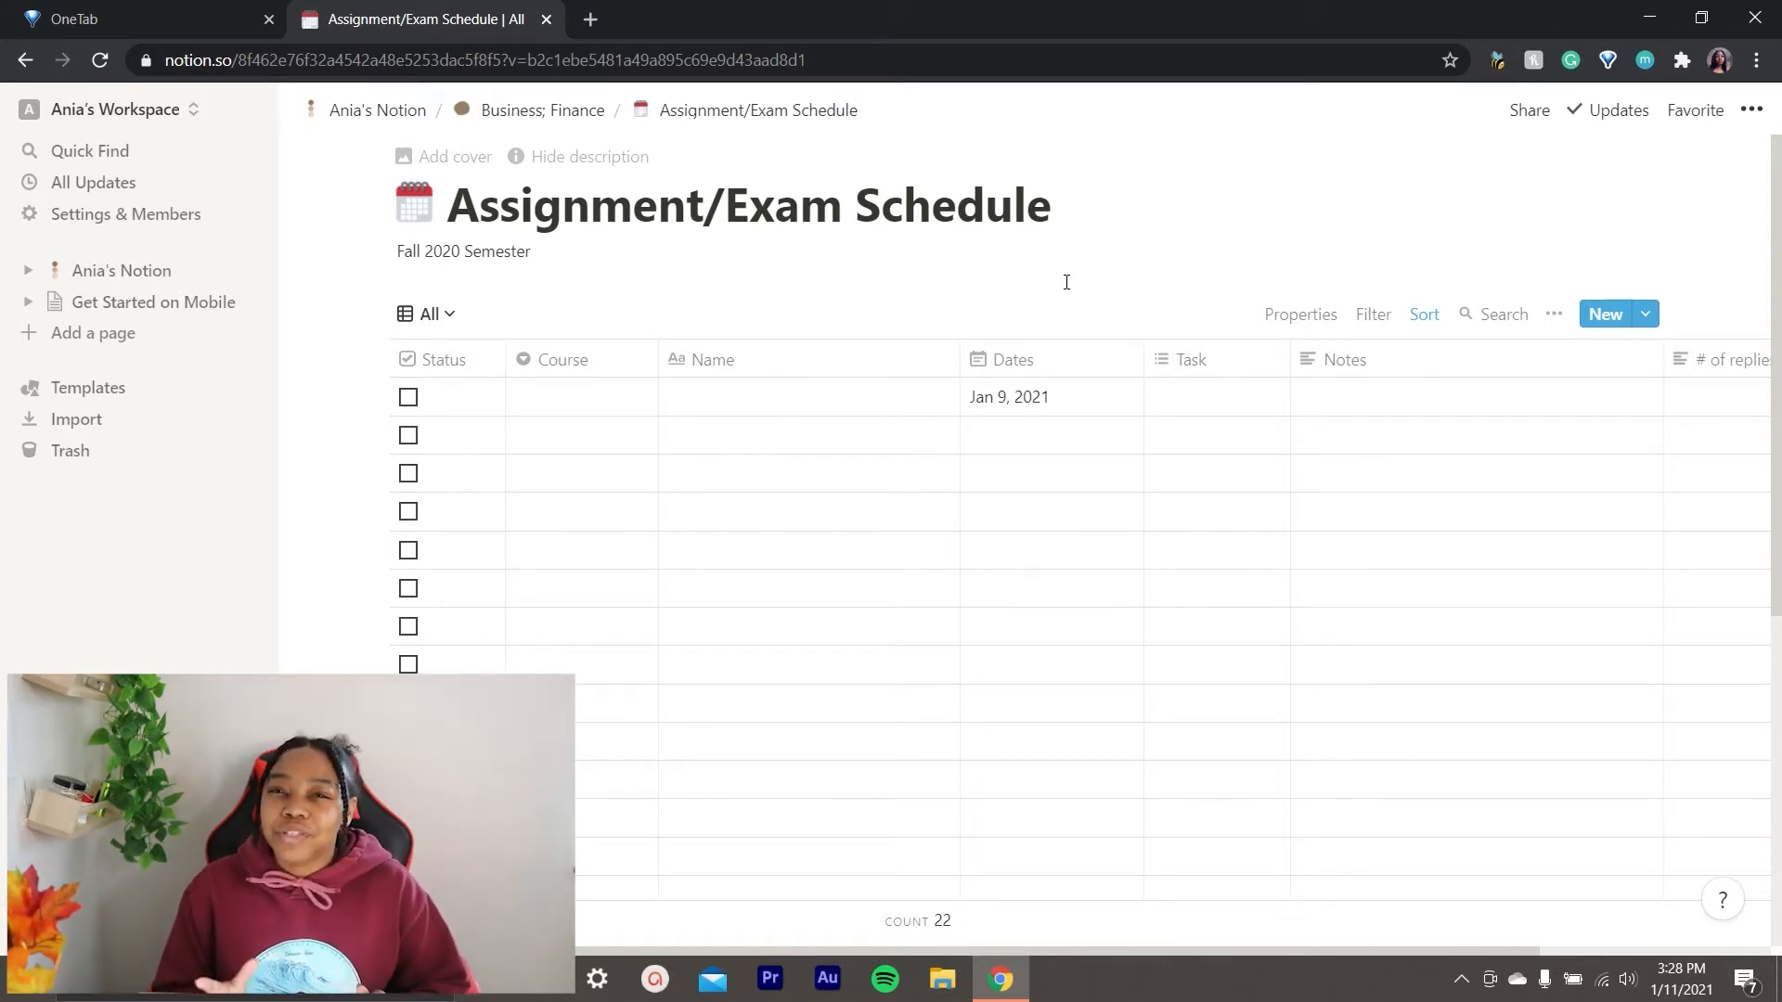
scroll(1118, 339, down, 1)
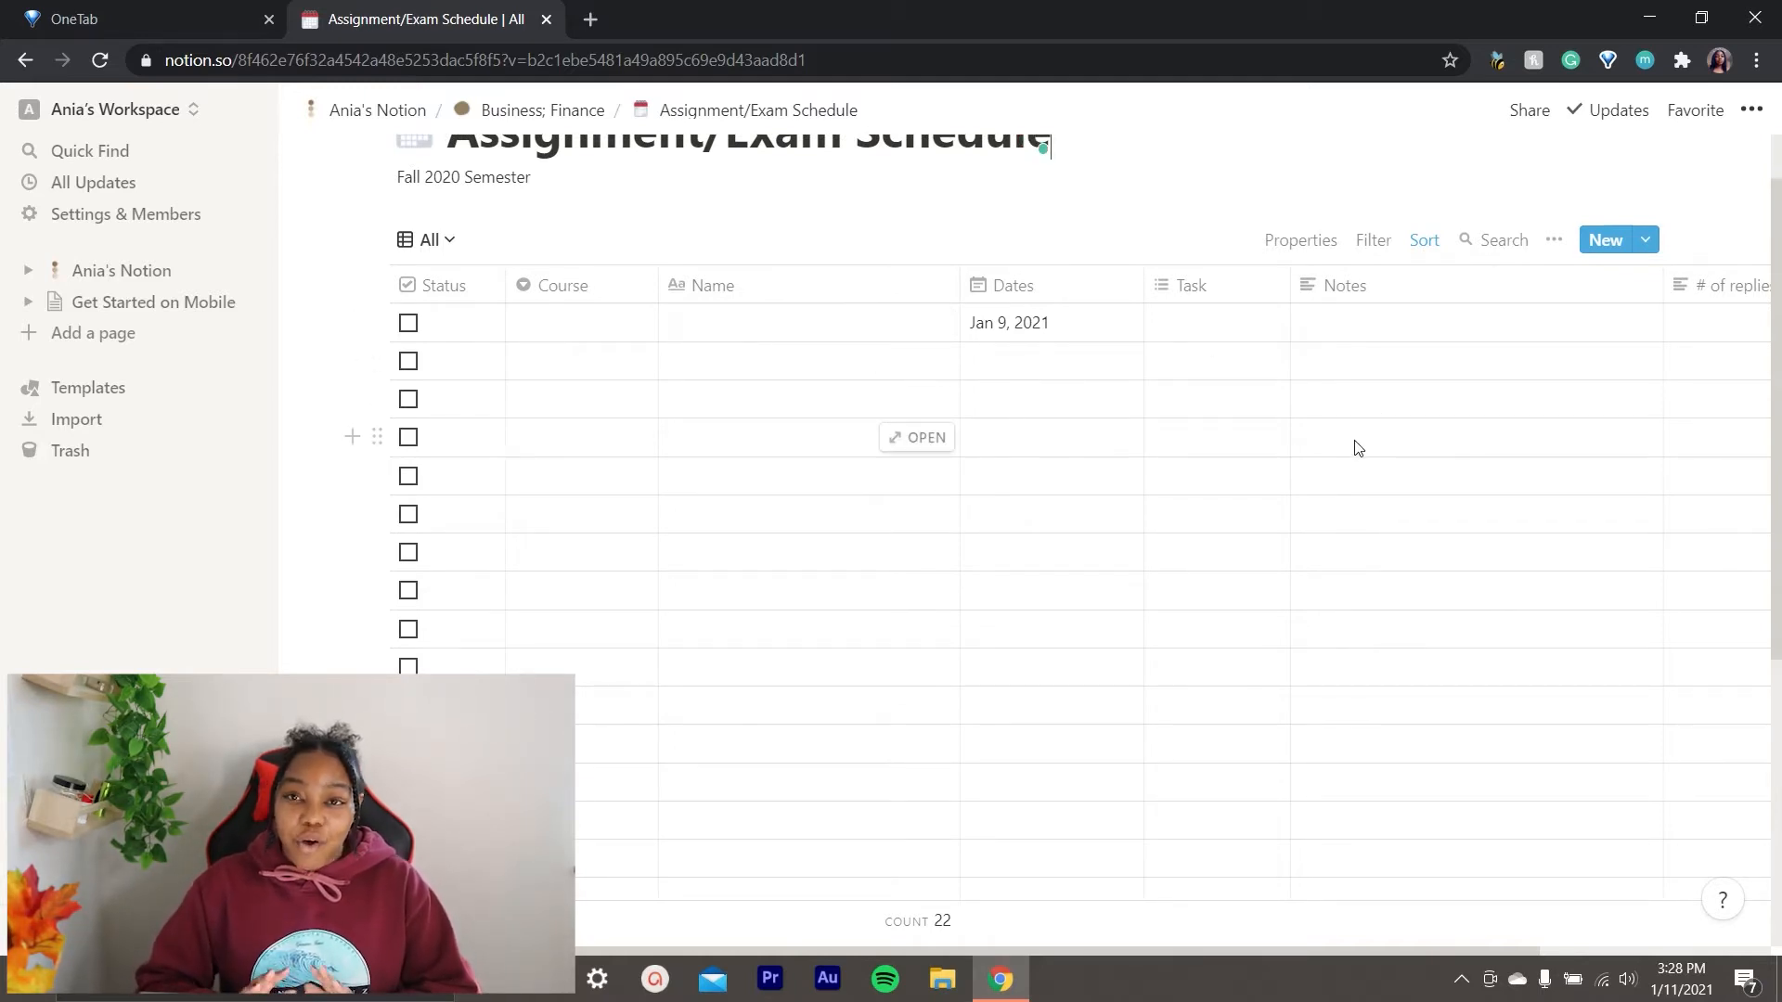
Look through the schedule table, then tick and untick the first row's Status checkbox.
scroll(1358, 448, down, 2)
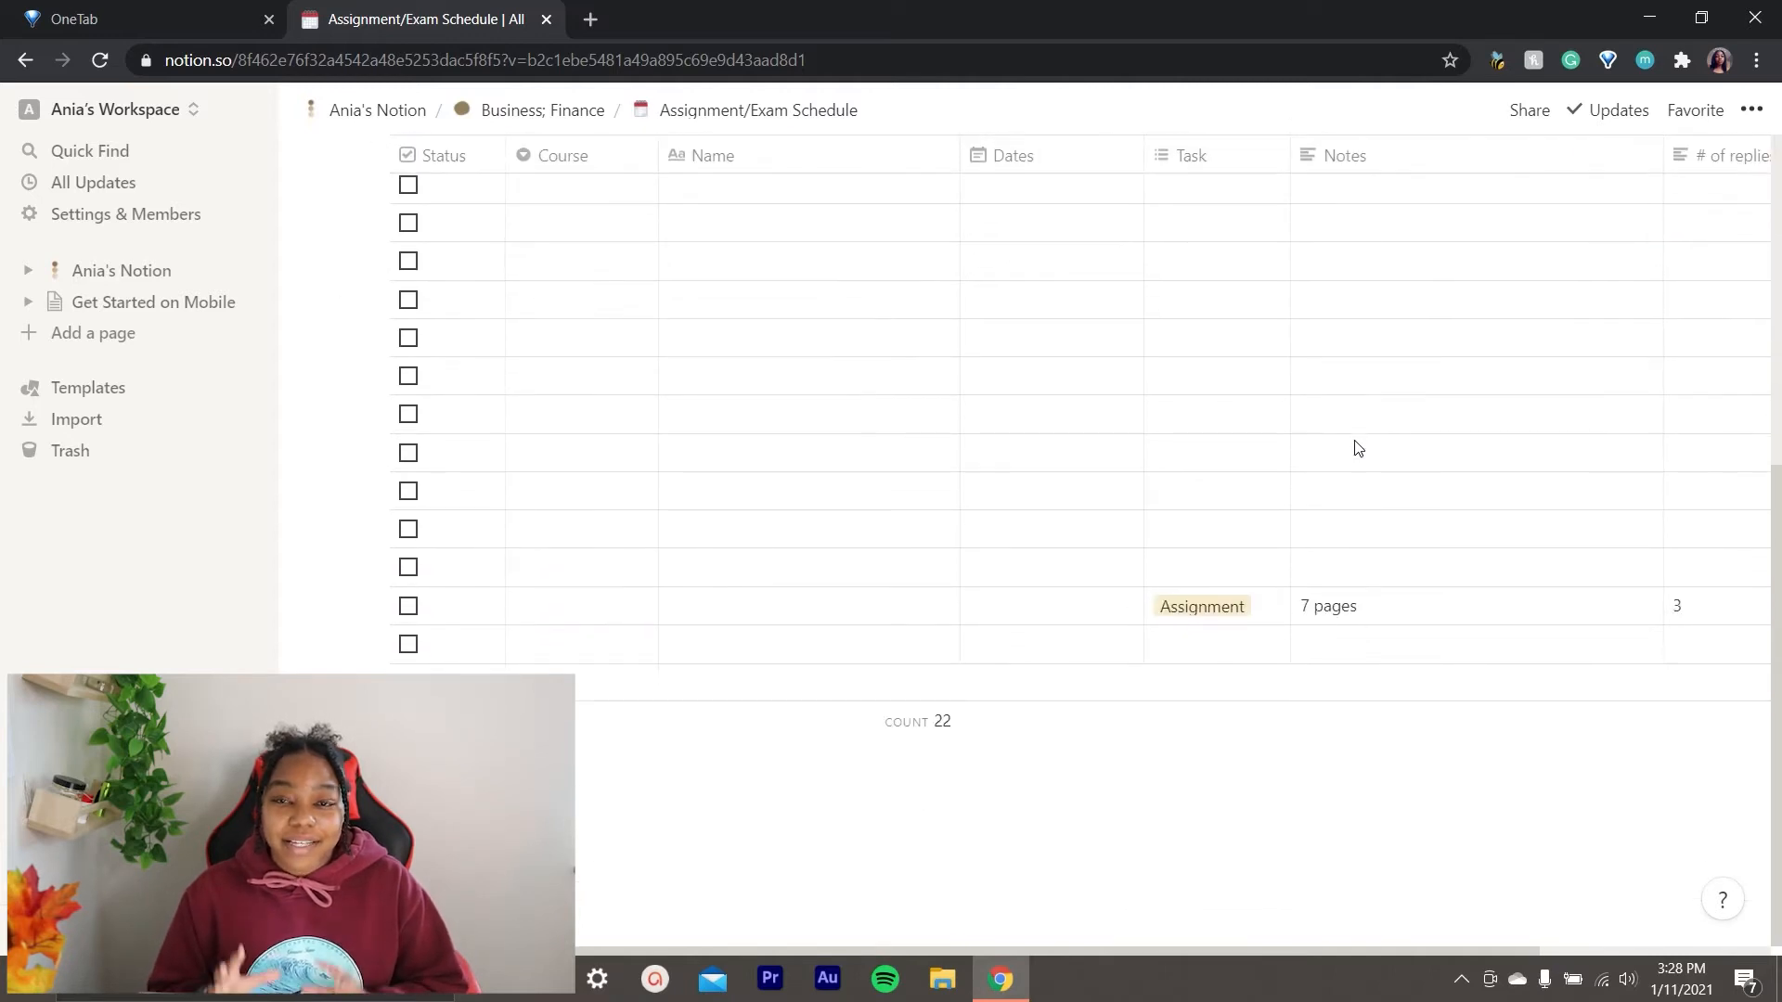
scroll(1358, 449, up, 1)
scroll(1357, 448, up, 5)
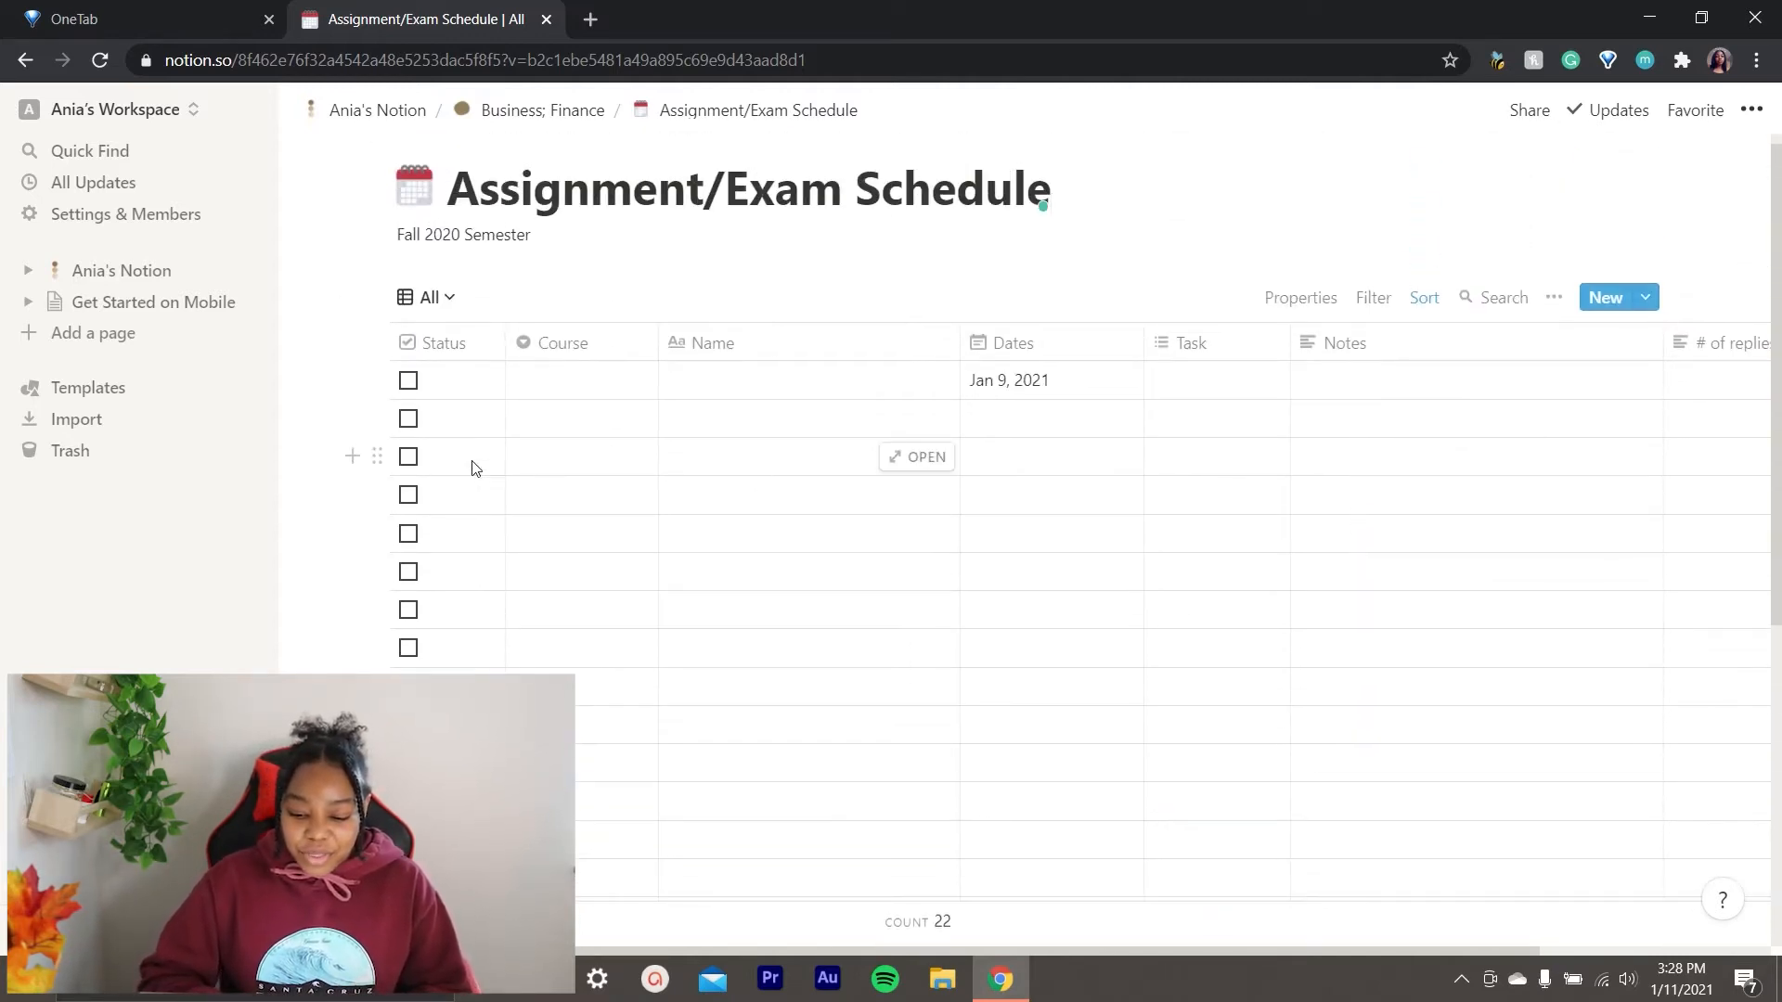
click(409, 381)
click(409, 384)
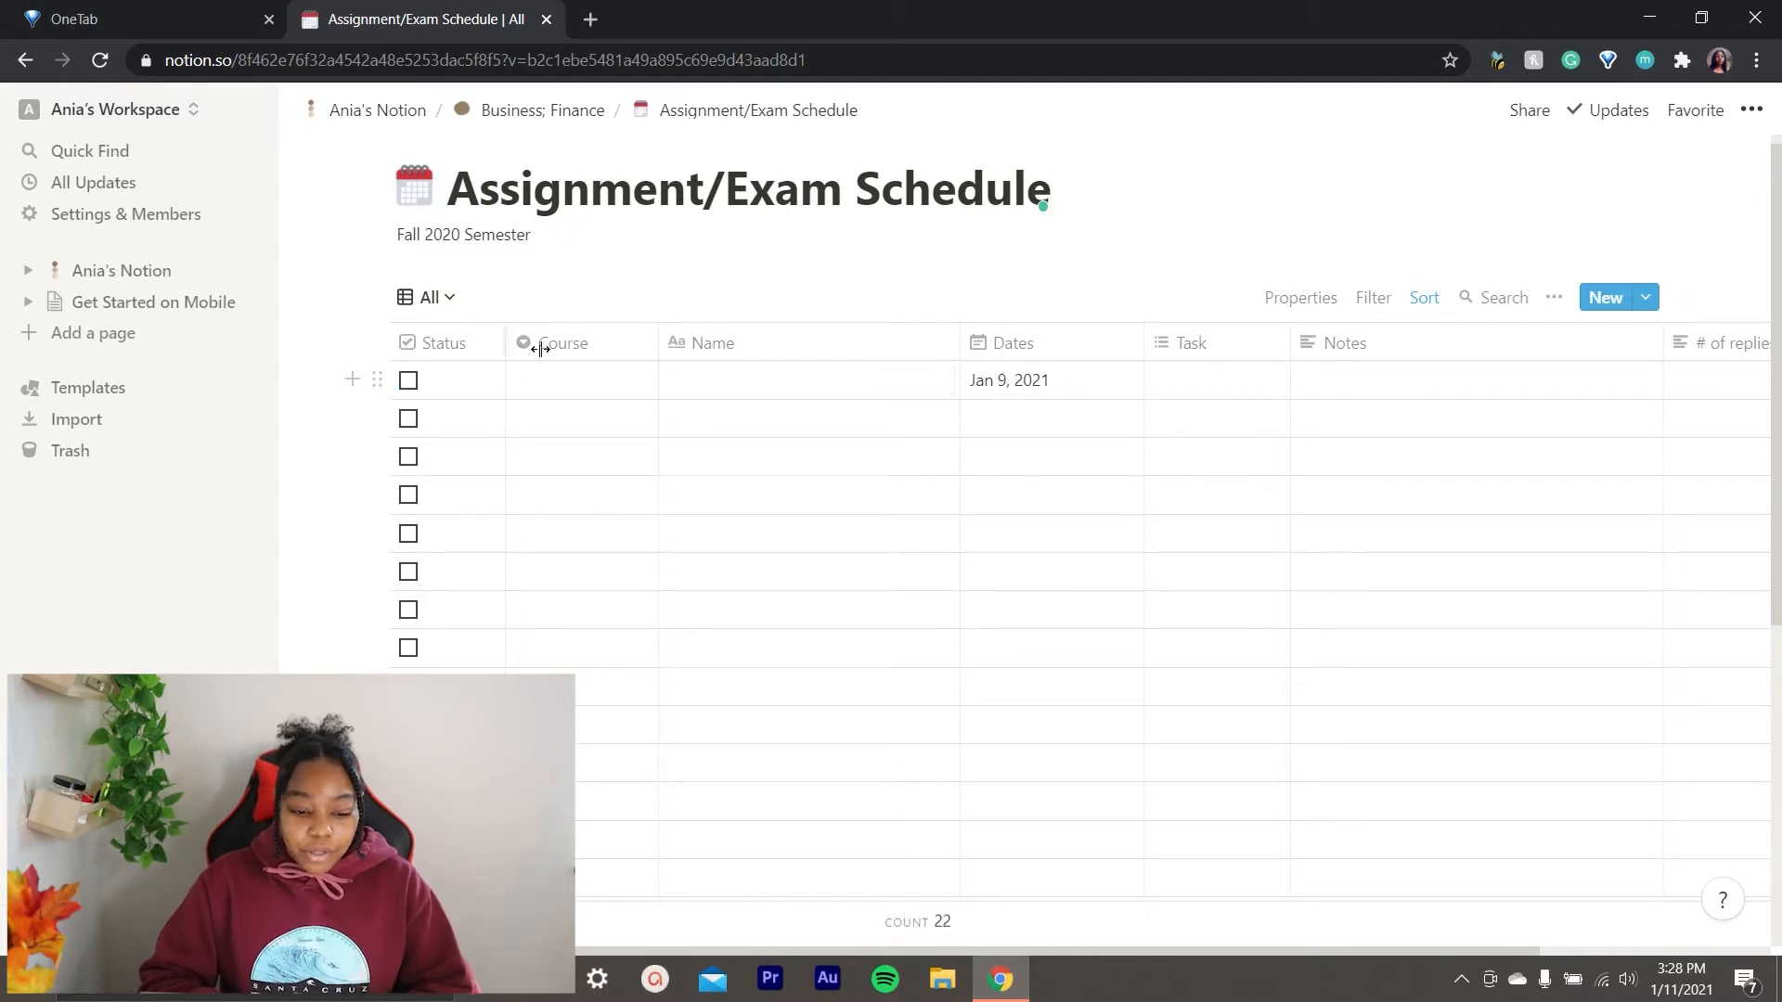
Set the first row's Course to BUS LAW and enter "Covid 19 report" as its Name.
click(595, 376)
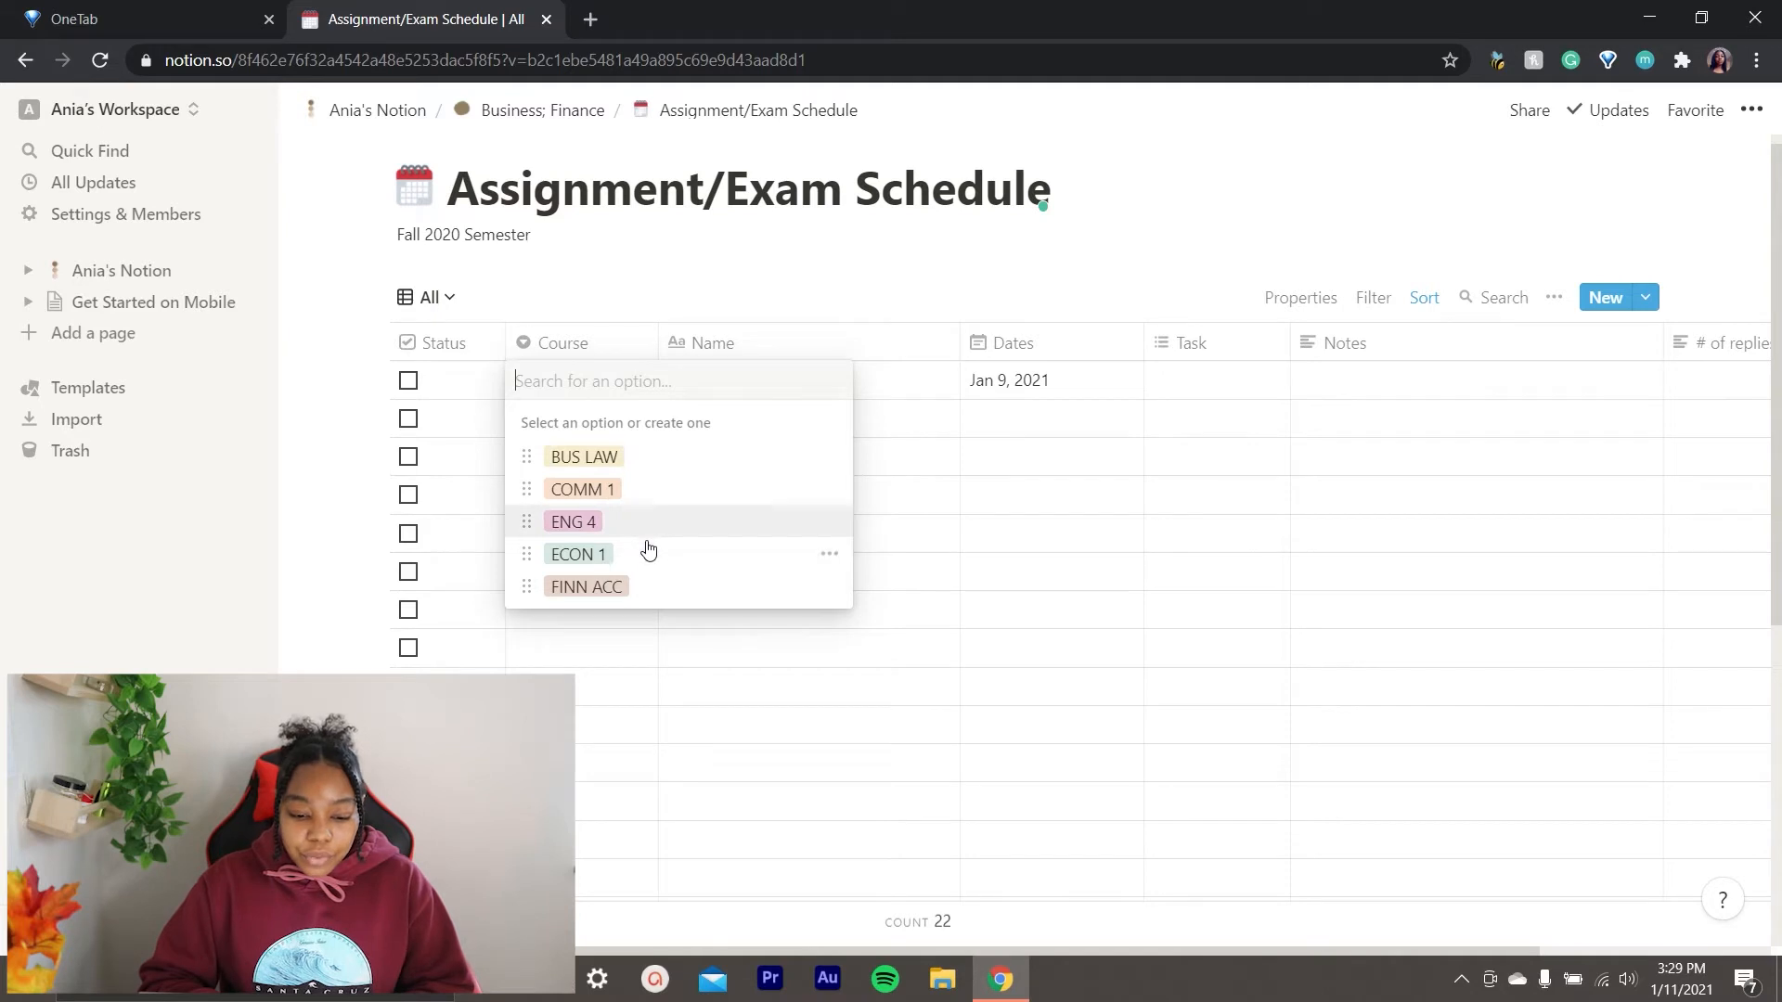
click(672, 459)
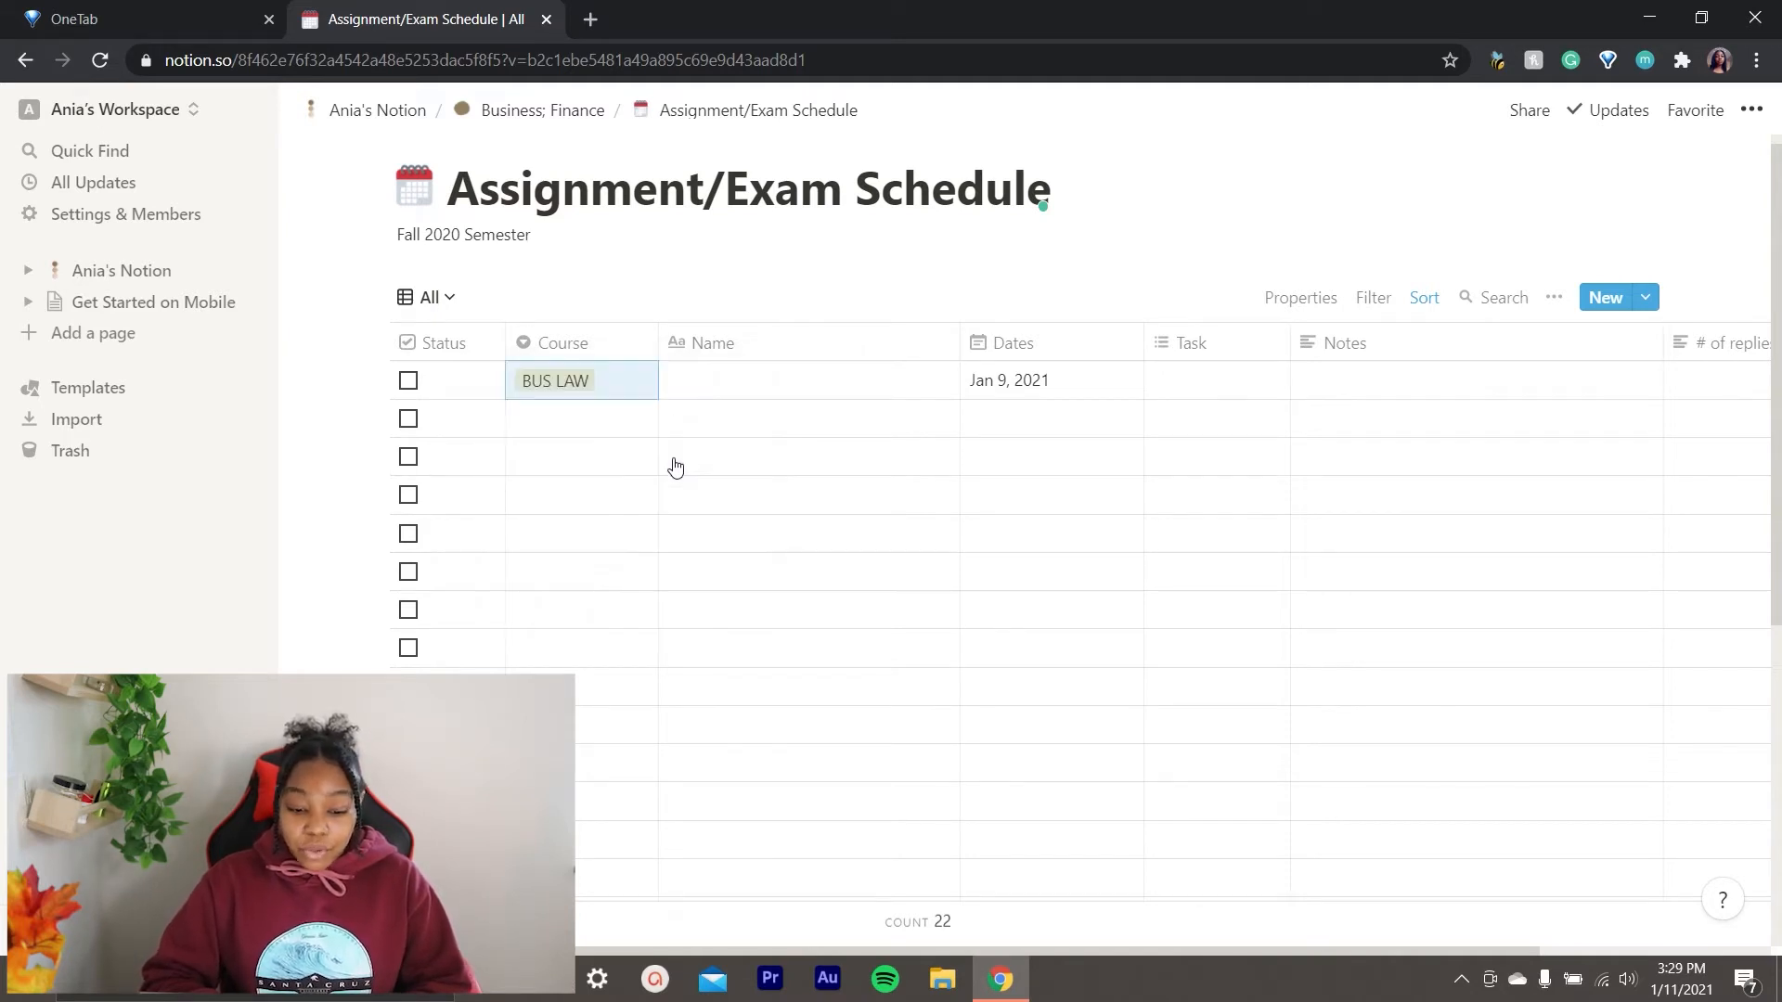
click(759, 384)
text(Co)
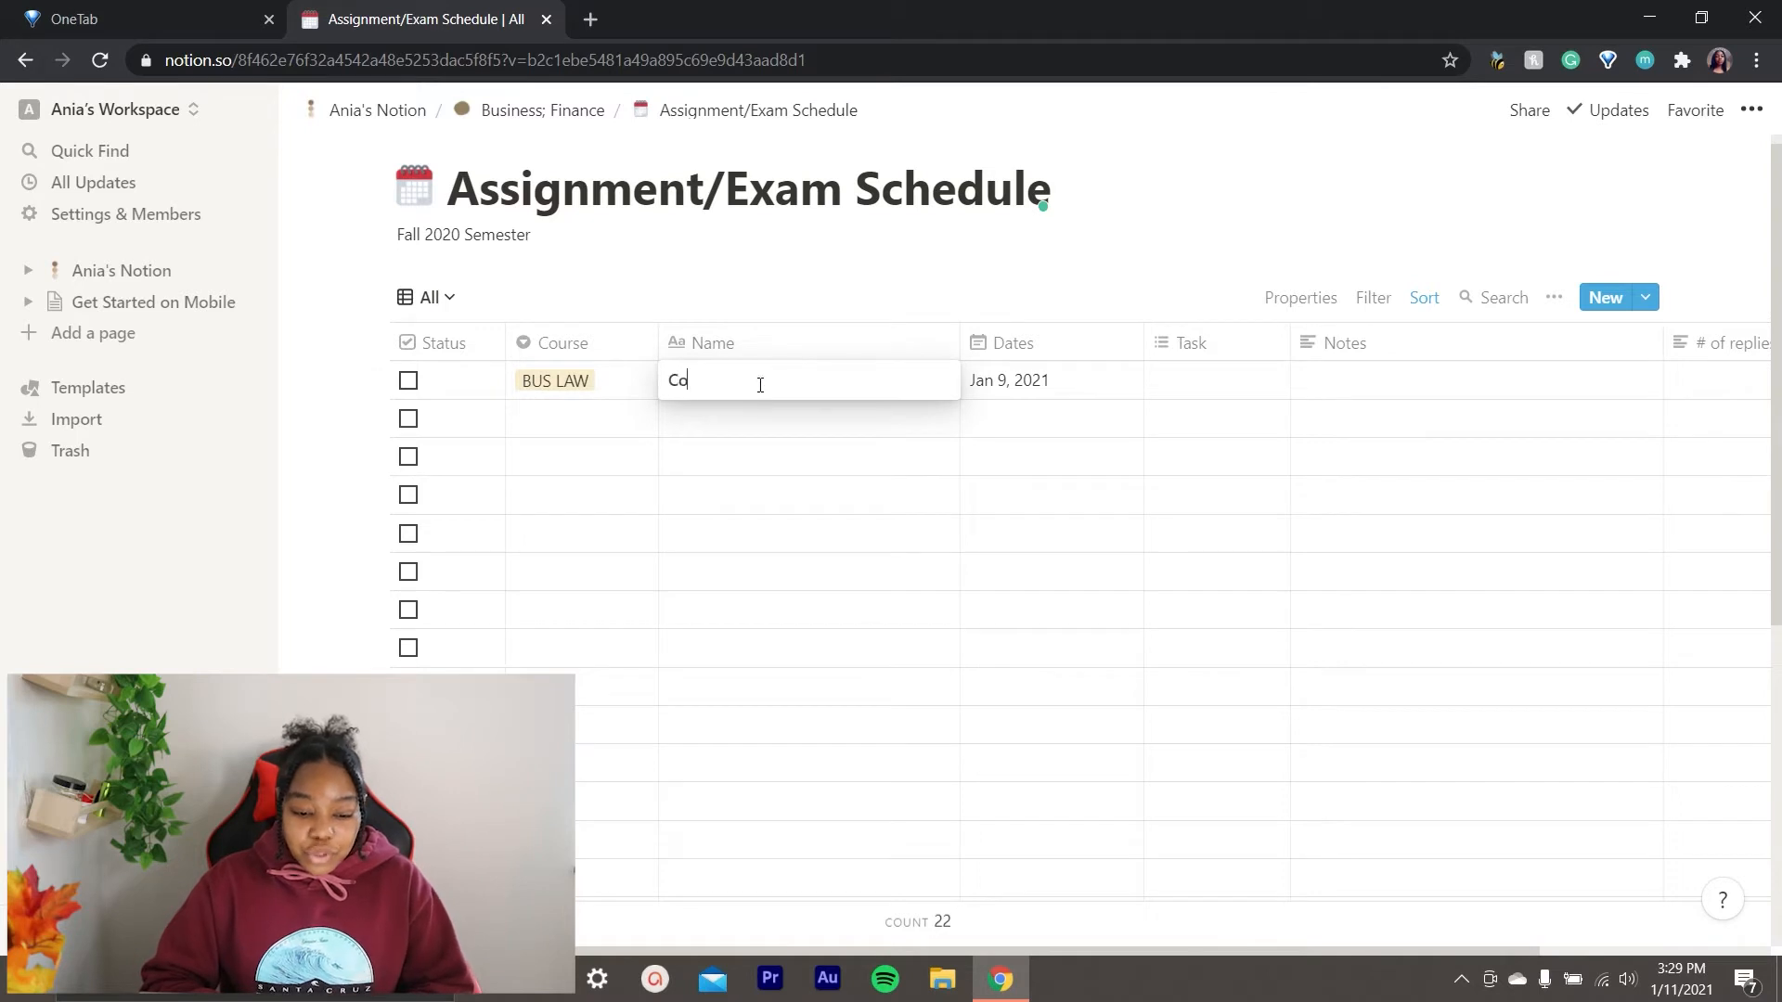
text(vid 19 reppr)
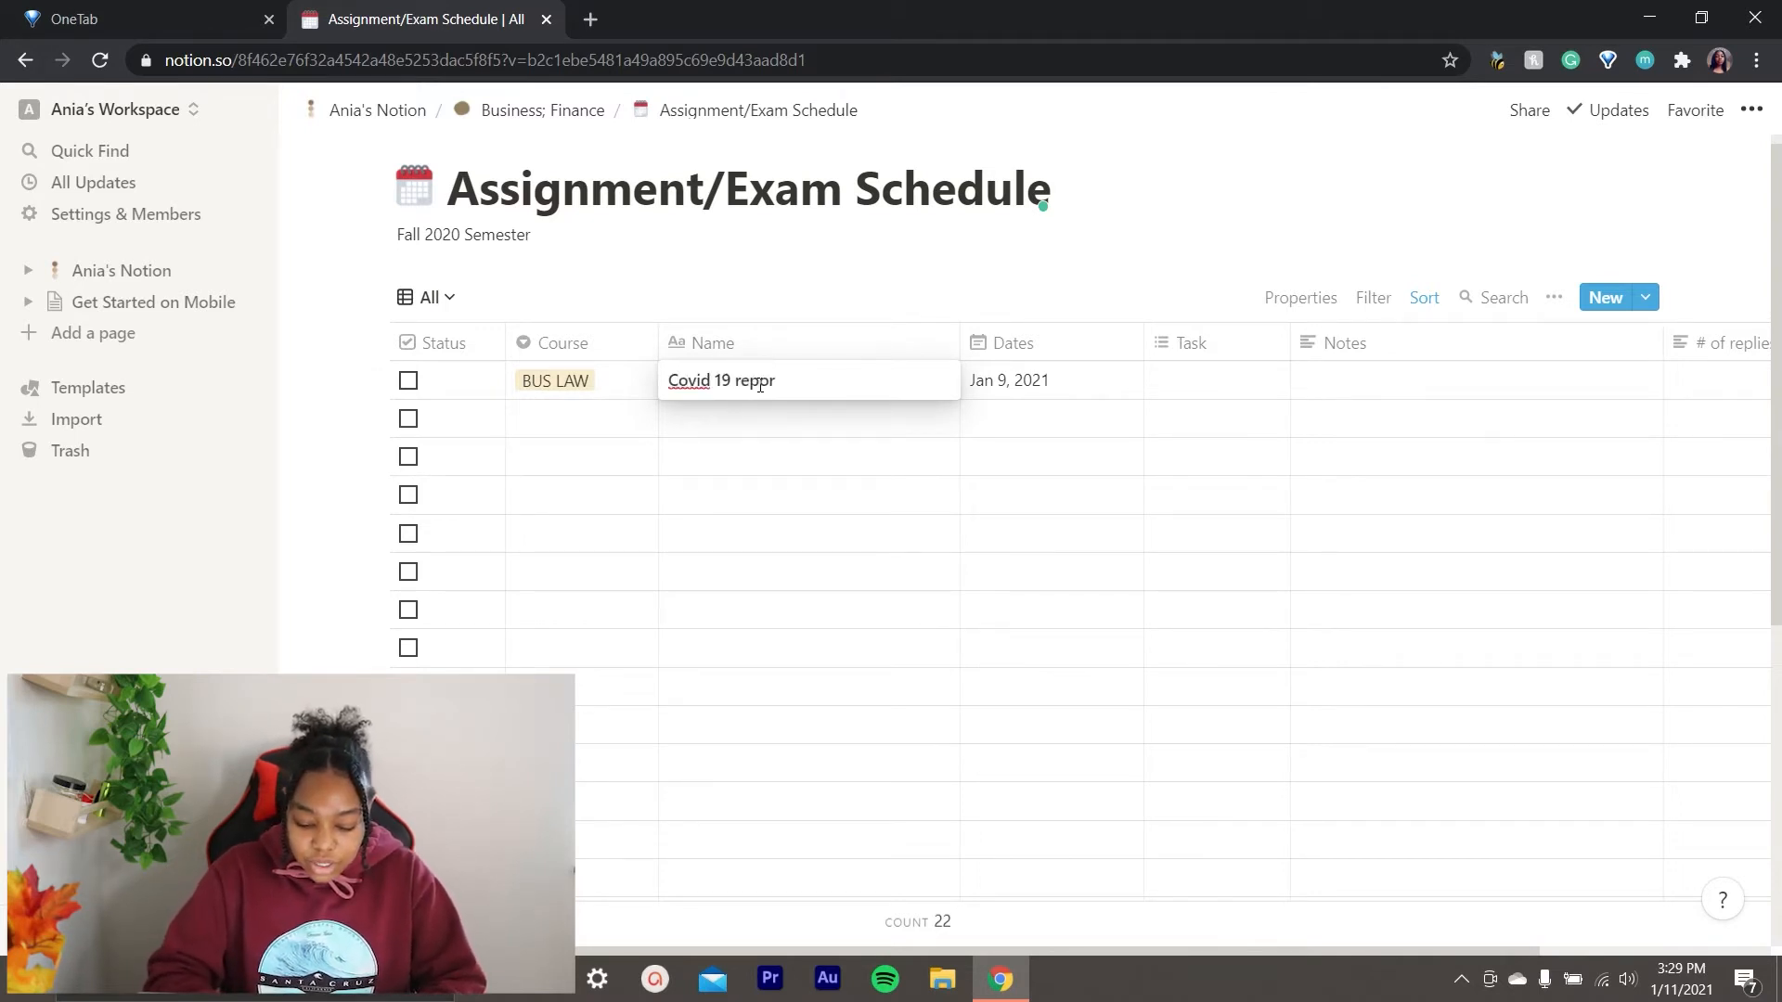
key(BackSpace)
key(BackSpace)
text(ort)
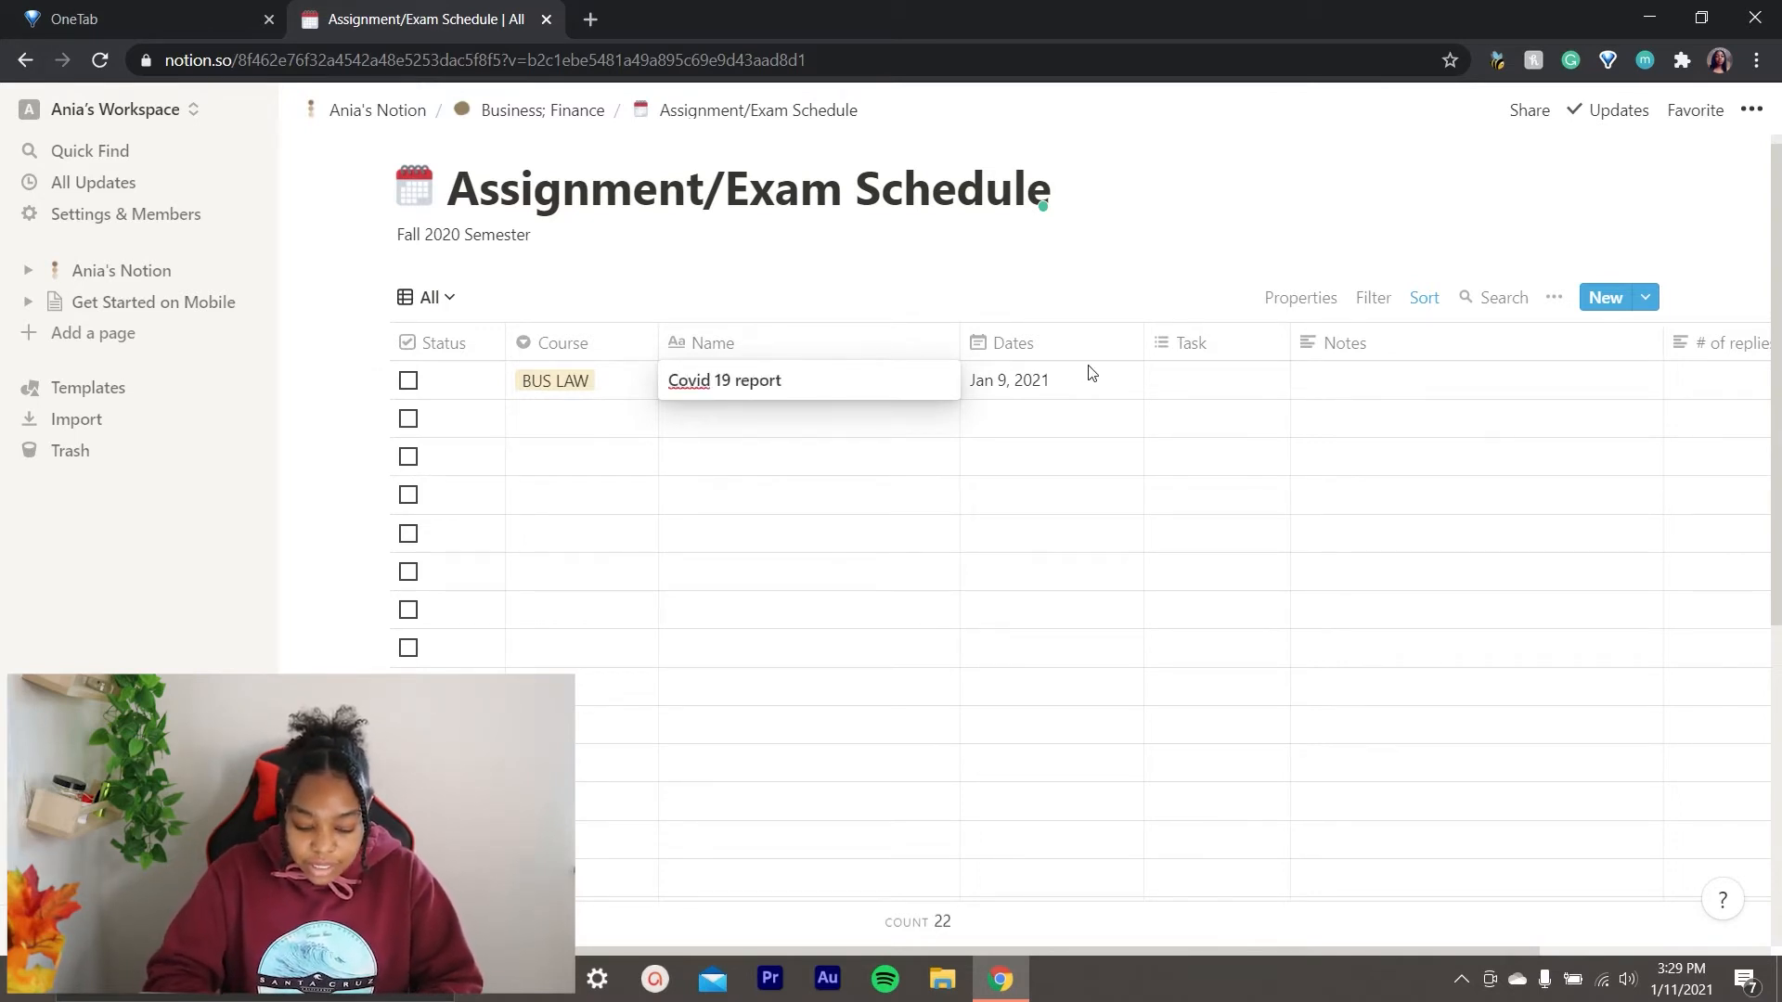
key(Escape)
Set the date of the Covid 19 report row to Jan 12, 2021.
click(1074, 394)
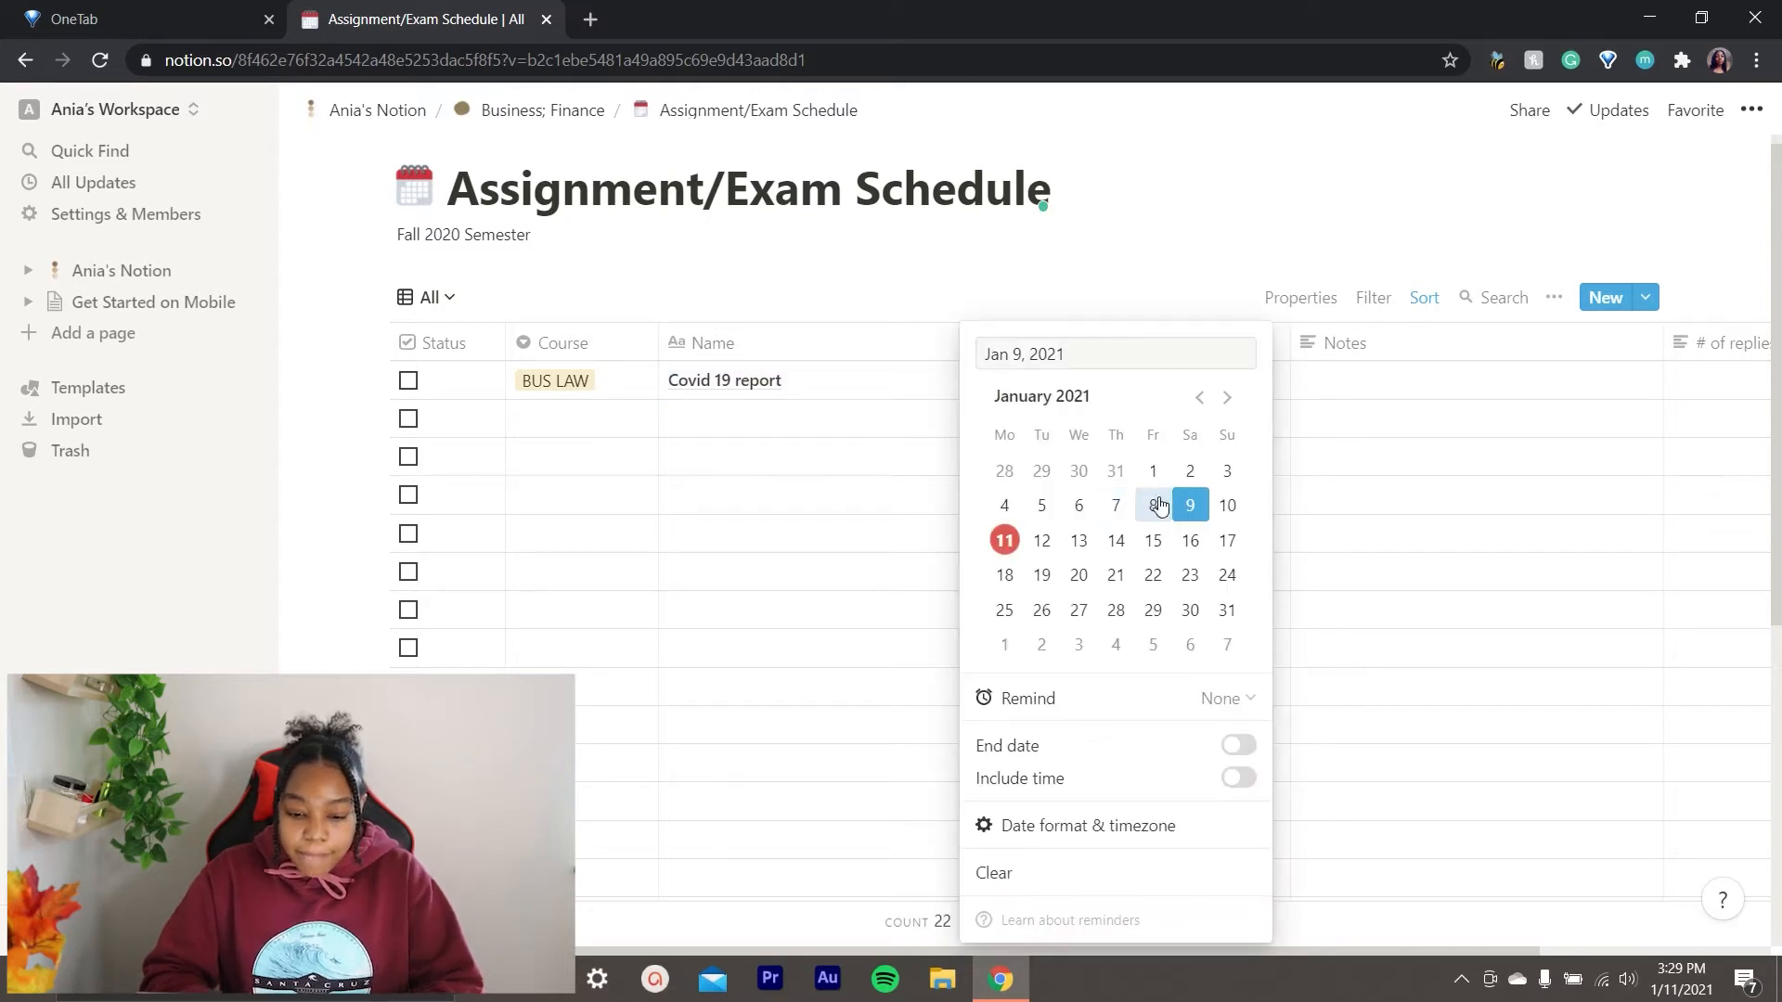
click(1043, 544)
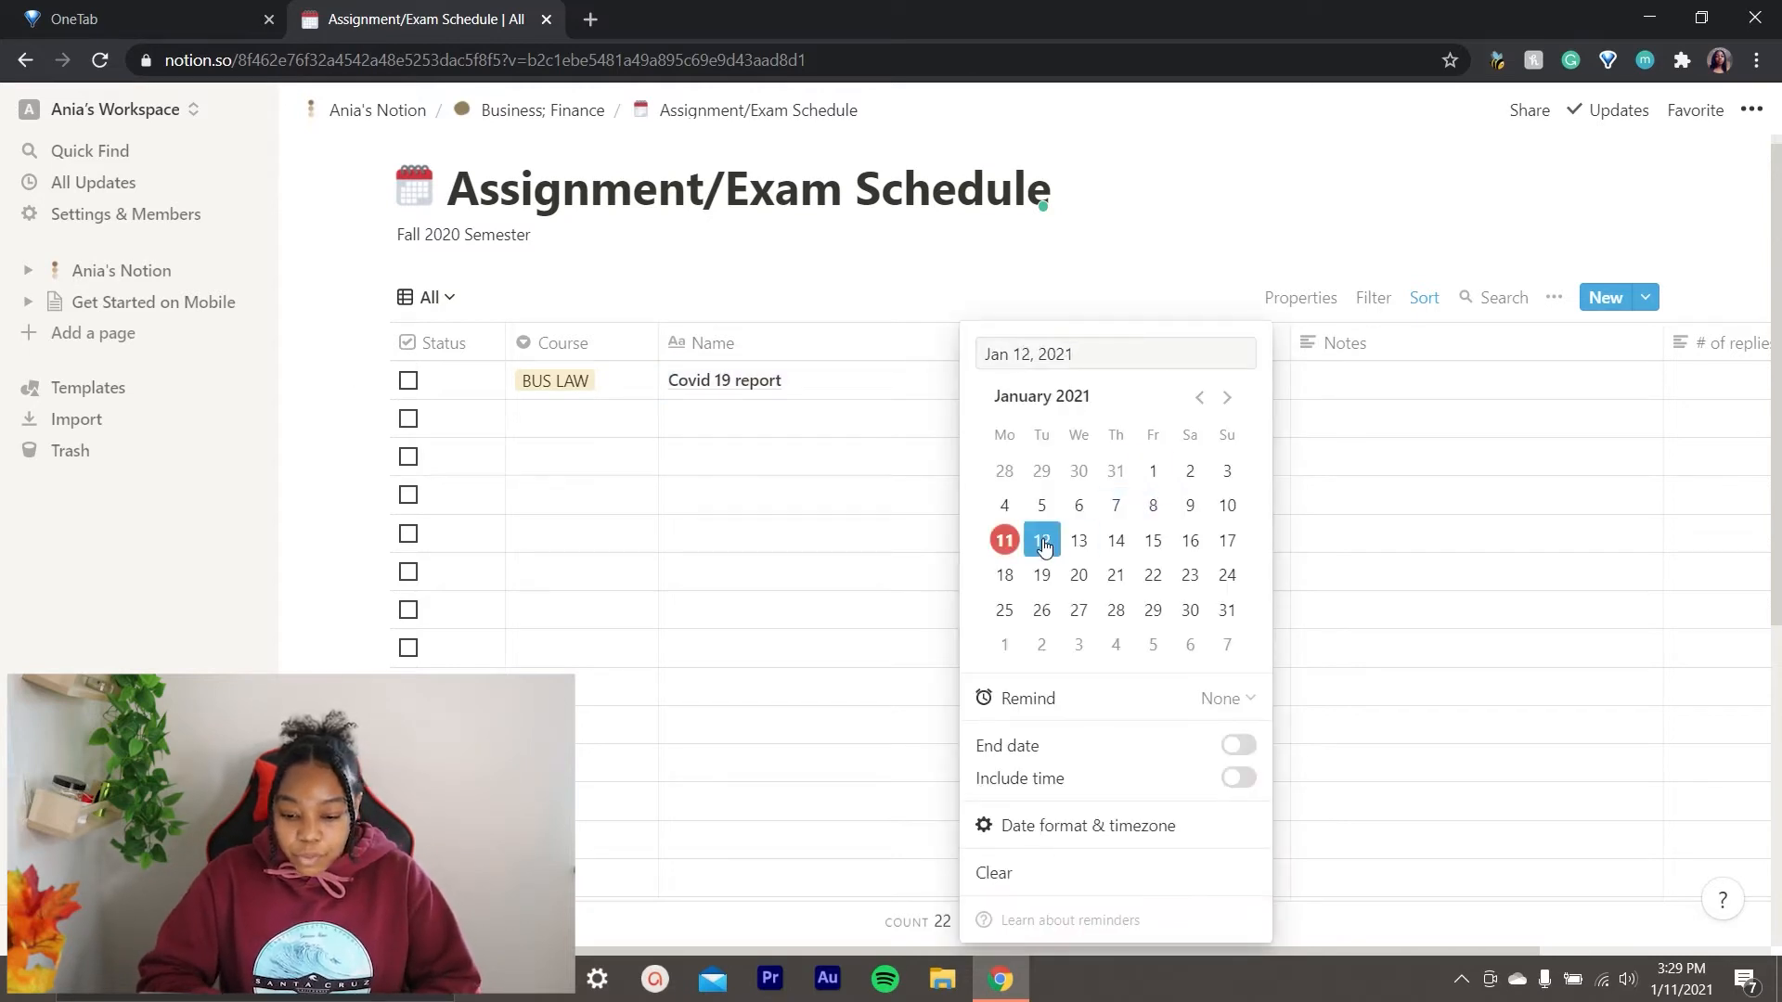
click(1302, 461)
Tag the Covid 19 report row's Task as Report only, without the Assignment tag.
click(1226, 378)
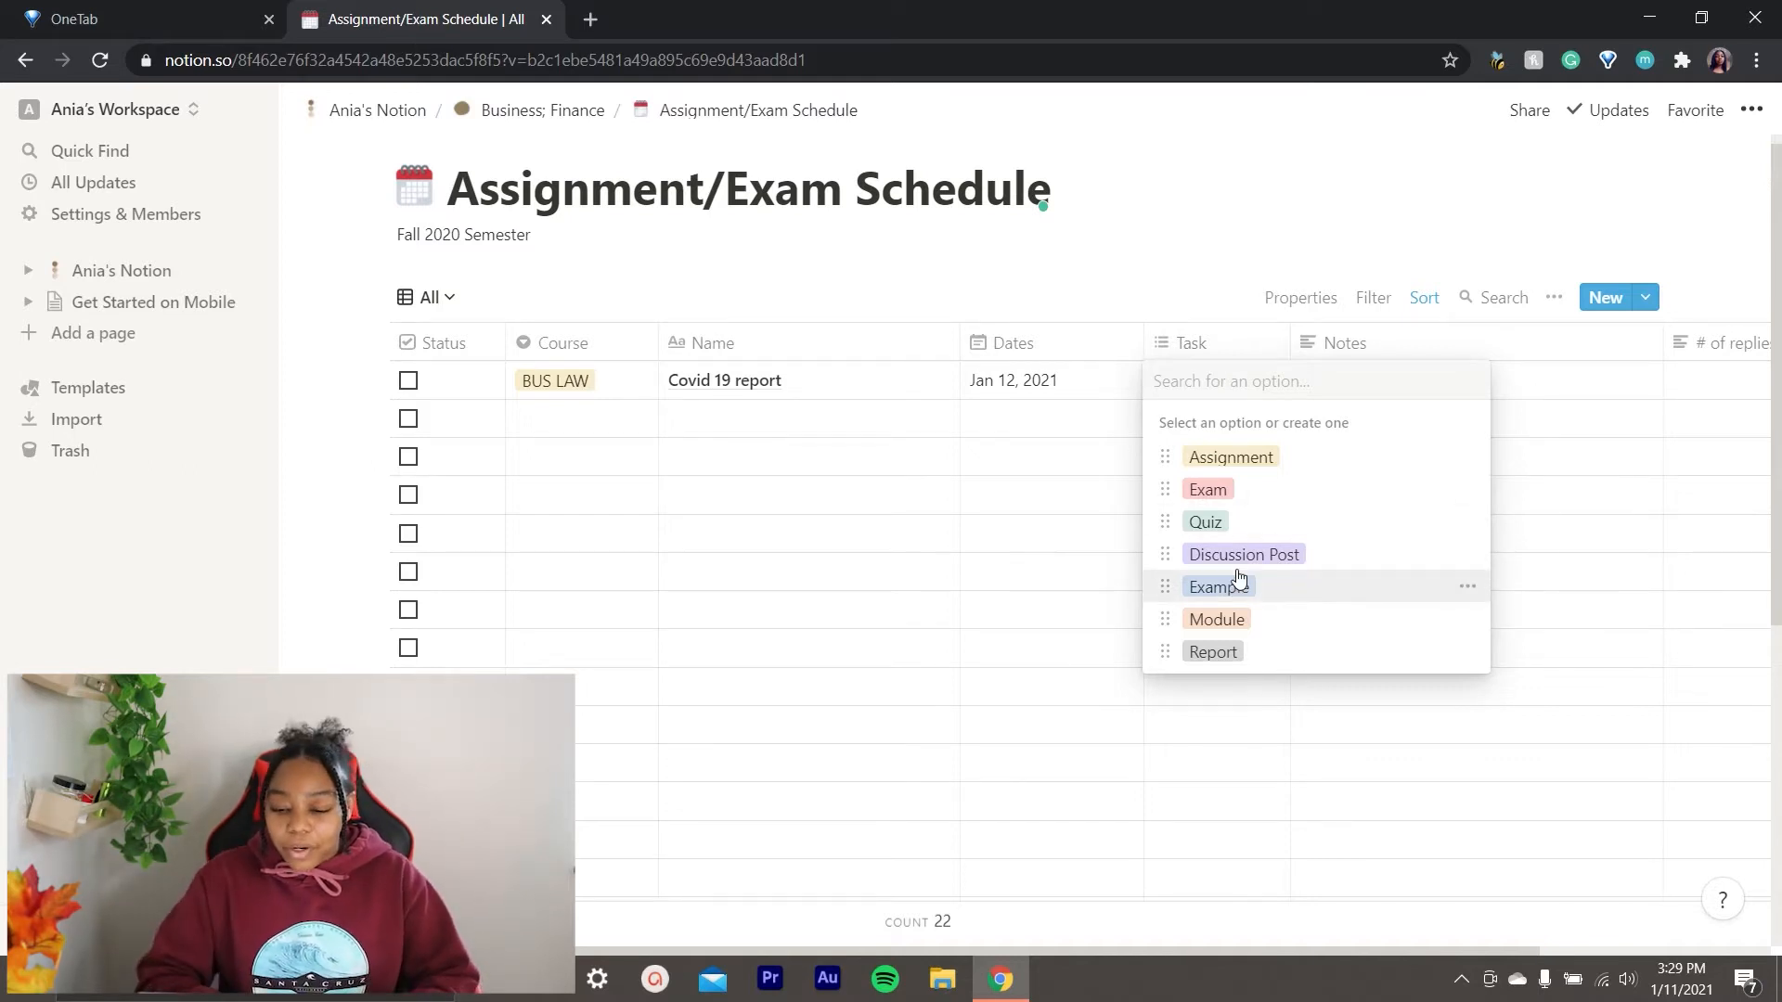
click(1284, 470)
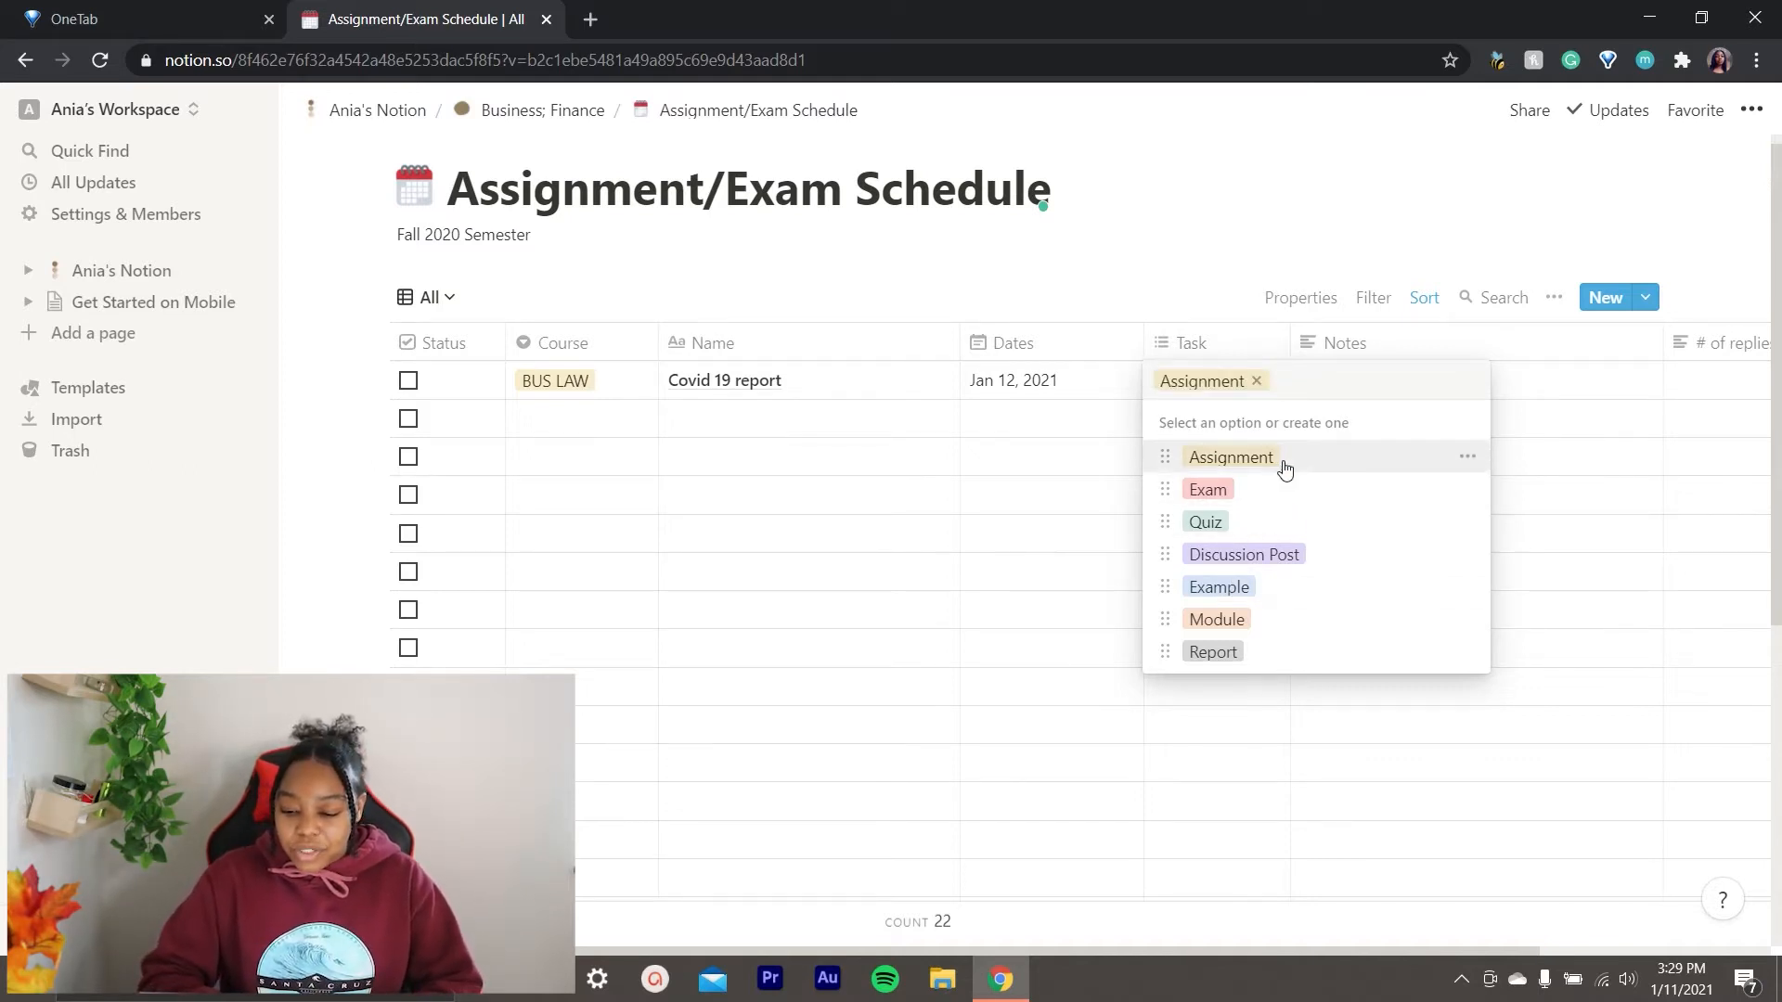
click(1281, 649)
click(1259, 382)
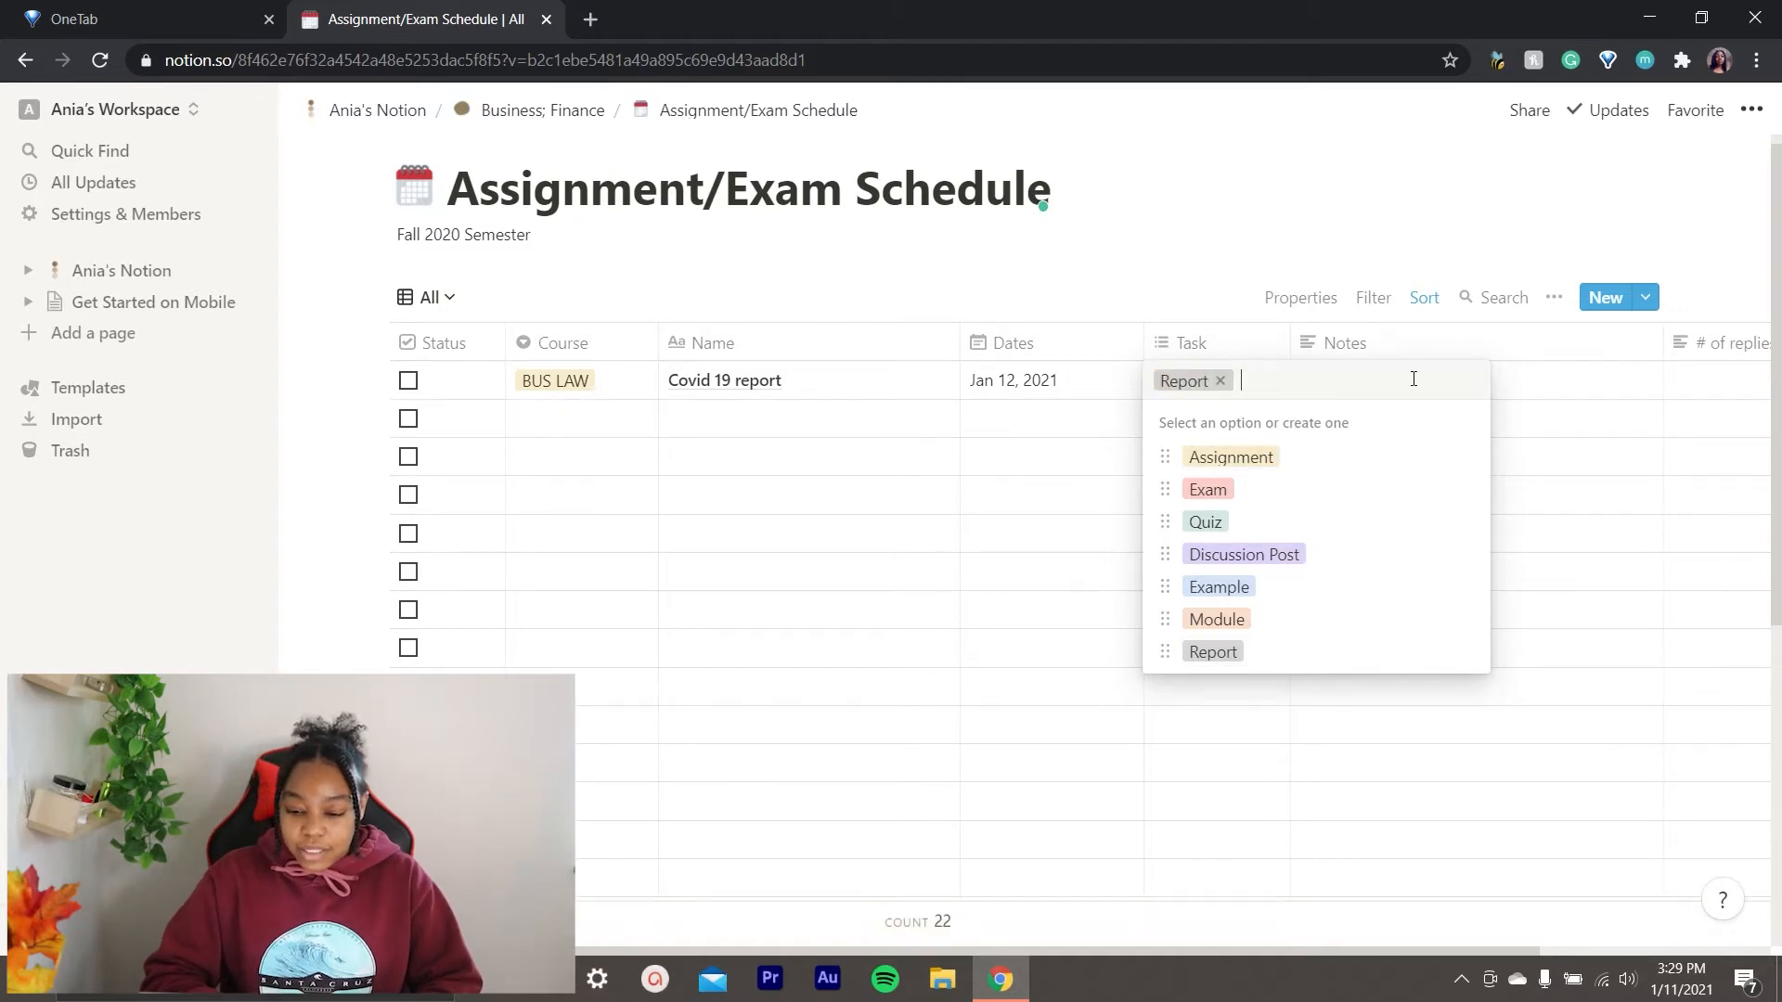
click(1534, 384)
Enter "It's worth 5% of grade" in the Notes of the Covid 19 report row.
scroll(1392, 376, right, 3)
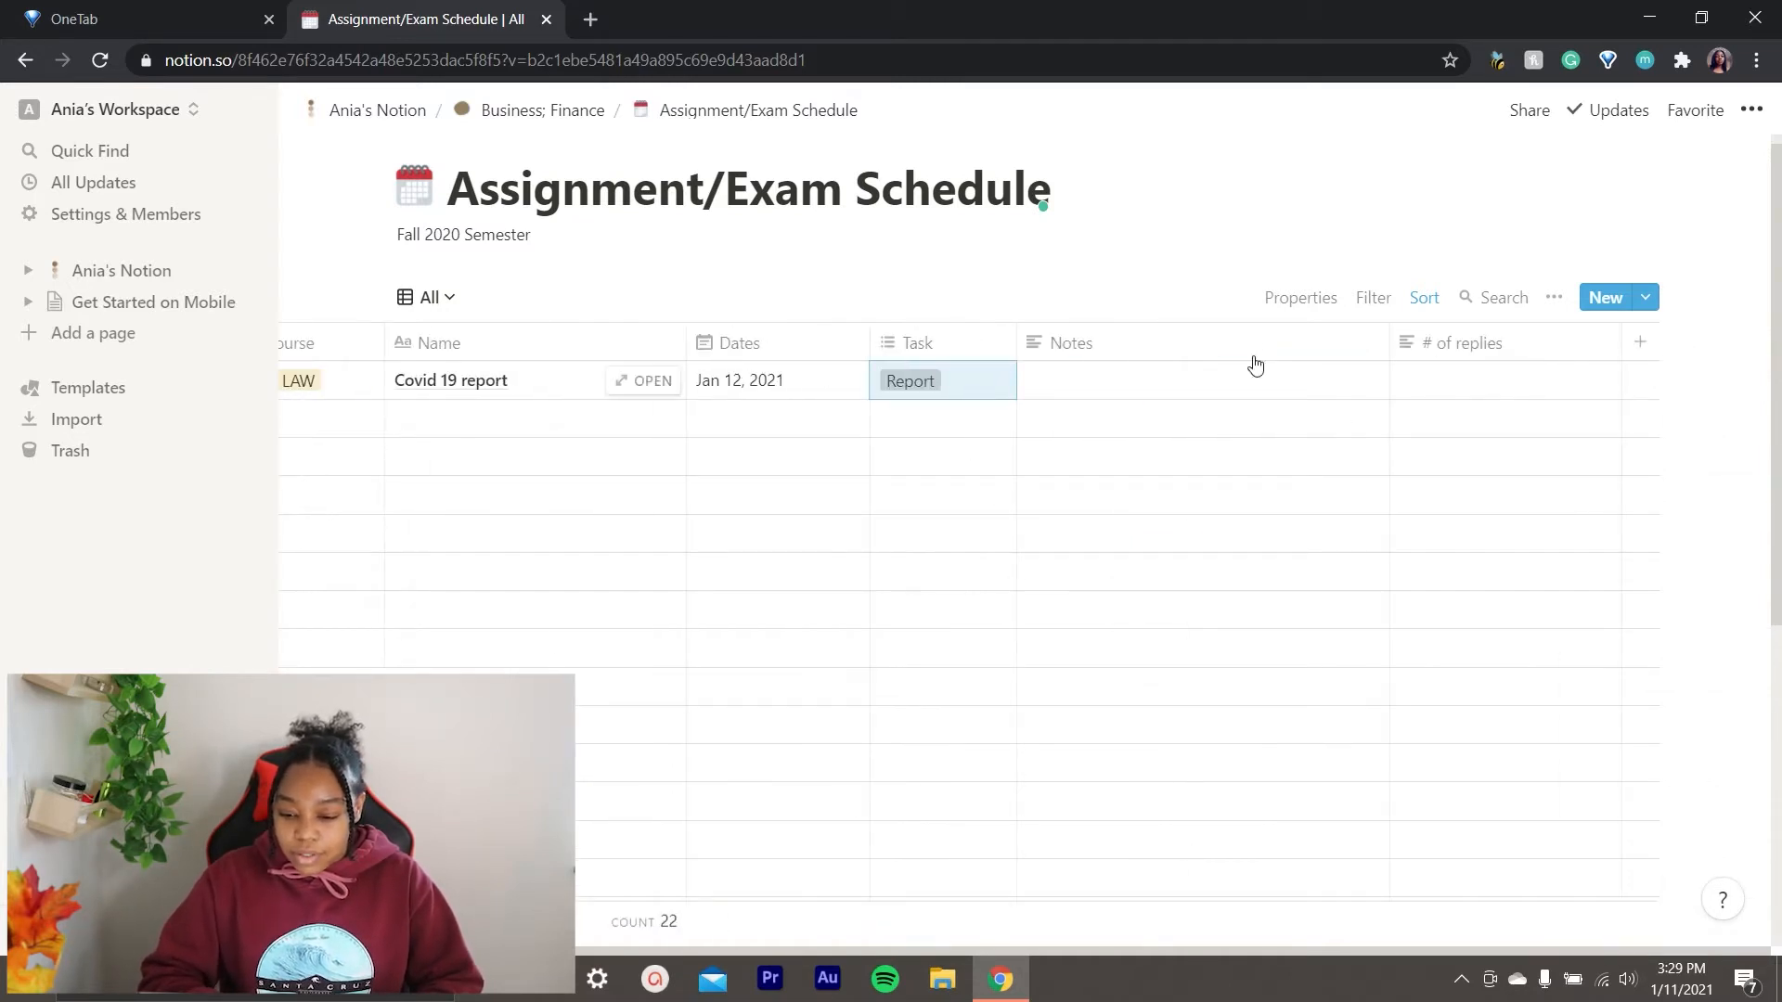
click(1209, 392)
text(M)
key(BackSpace)
text(It's worth)
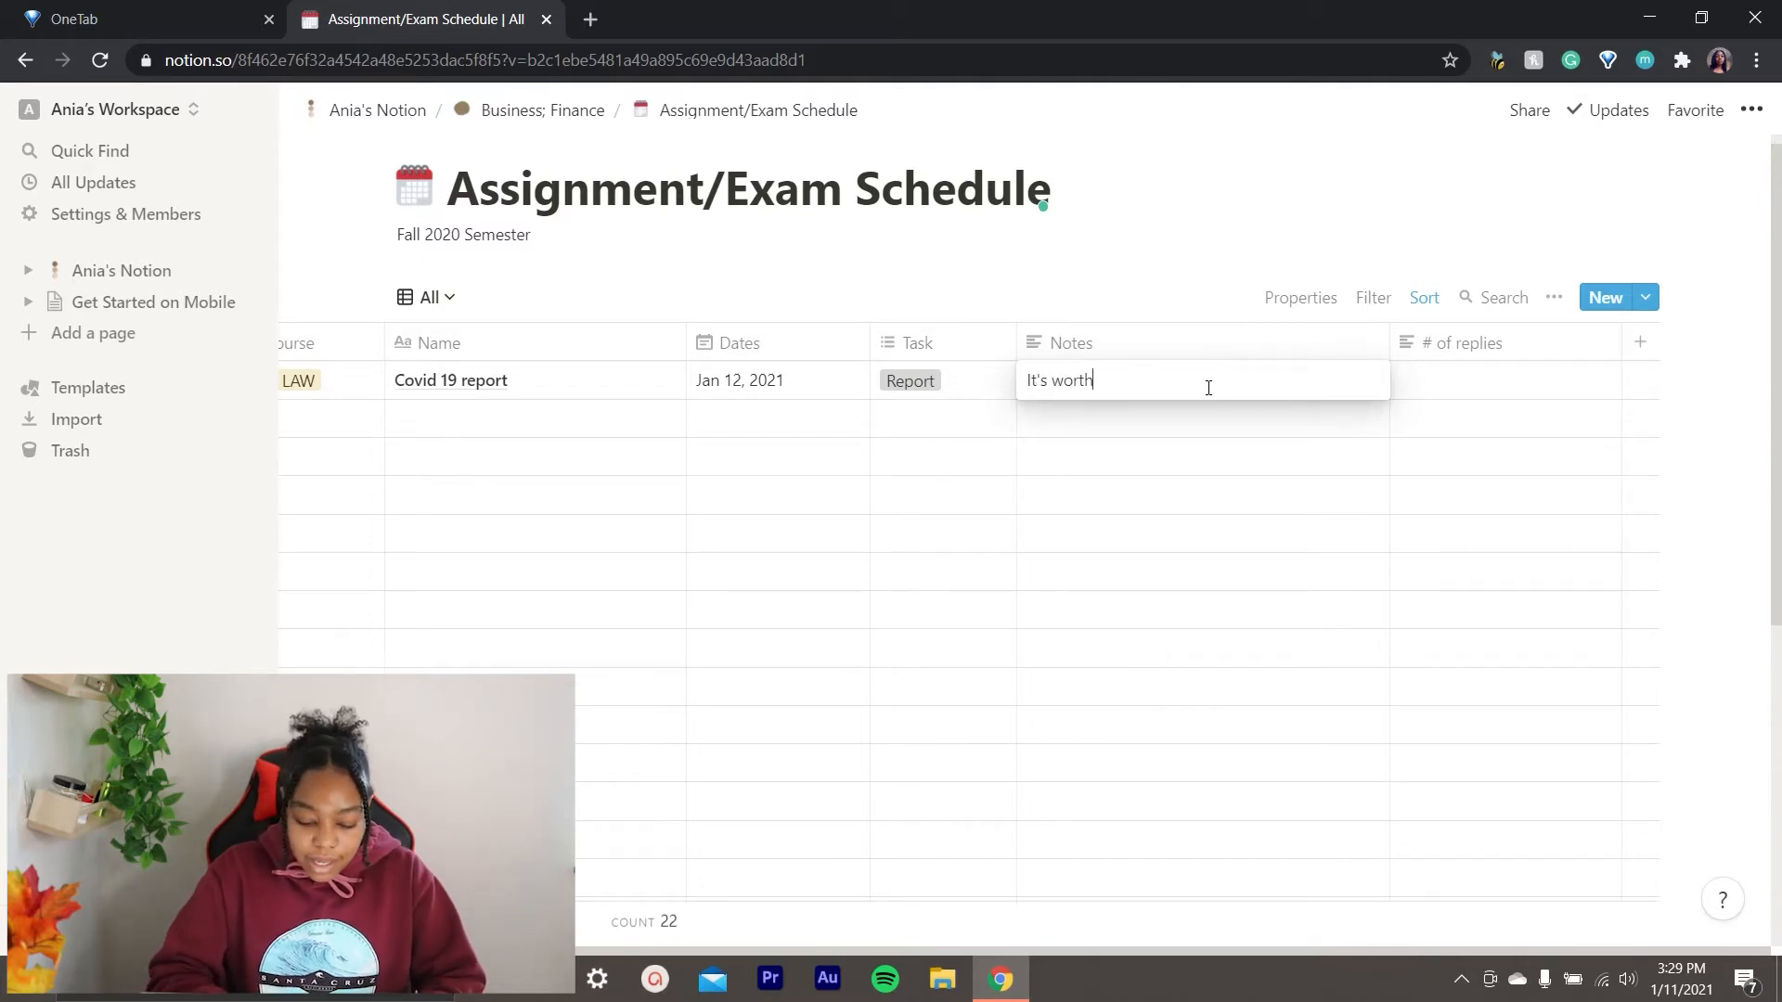
text( 5% of grade)
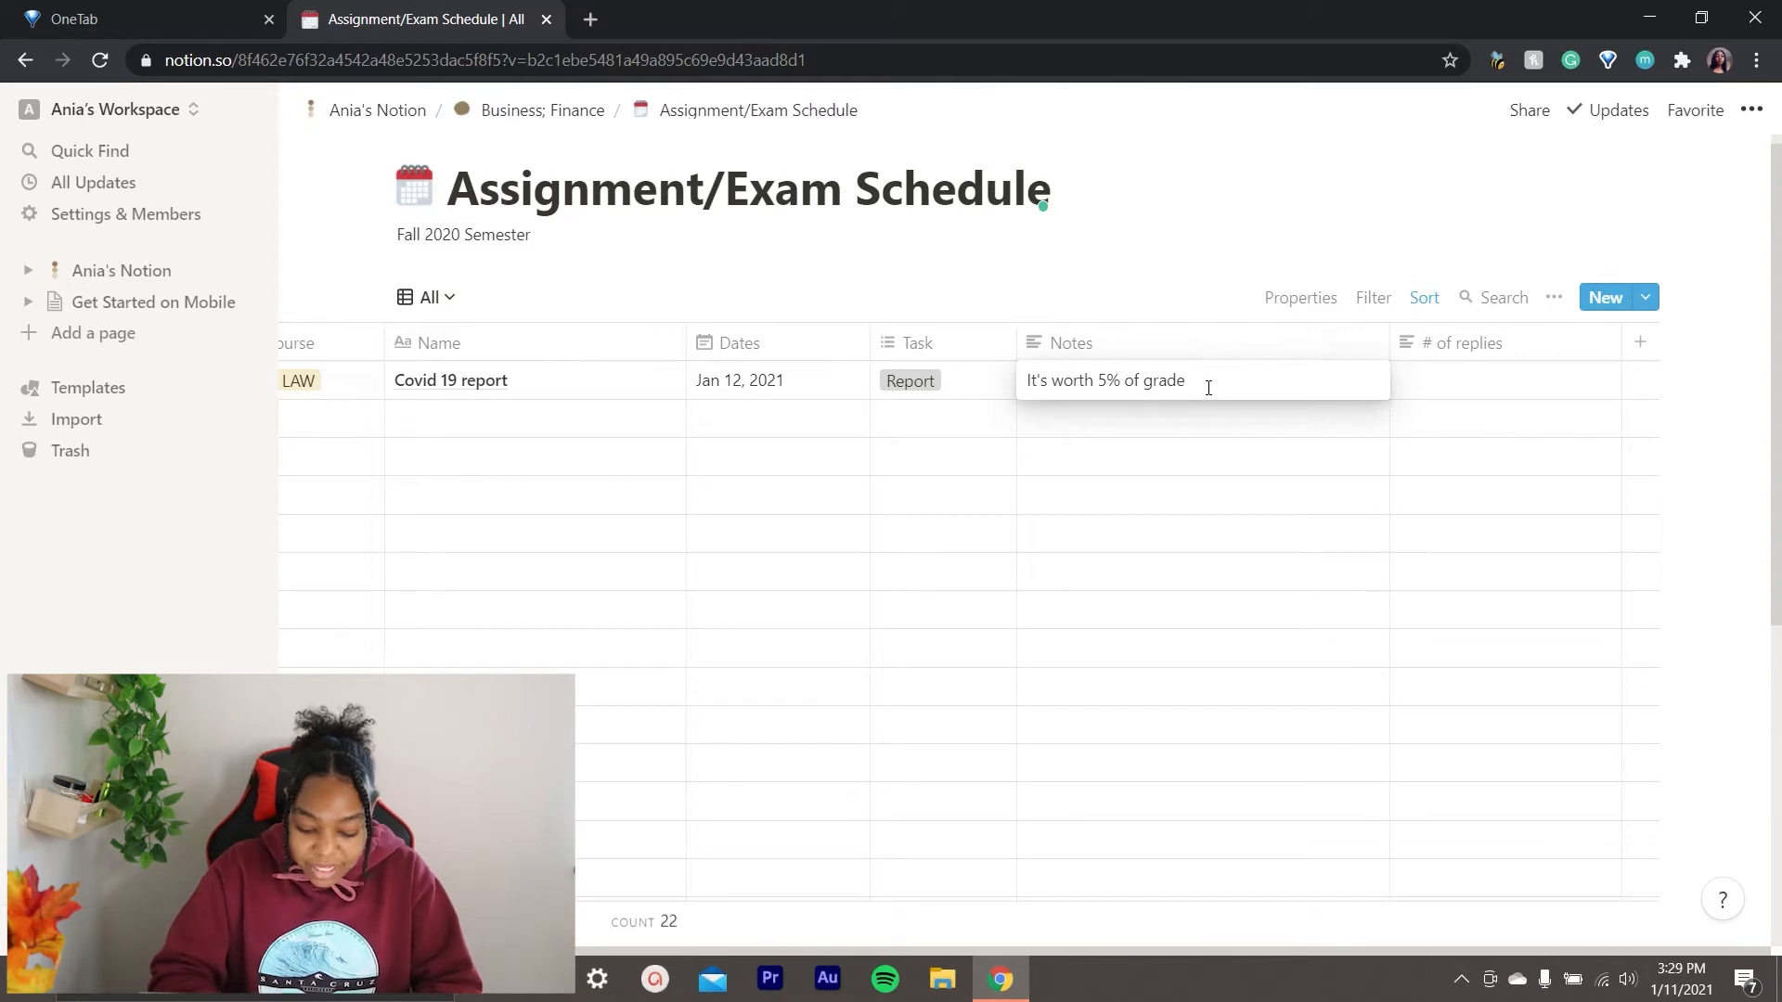
key(Escape)
Enter "3/3 replies" as the # of replies for the Covid 19 report row.
click(1451, 384)
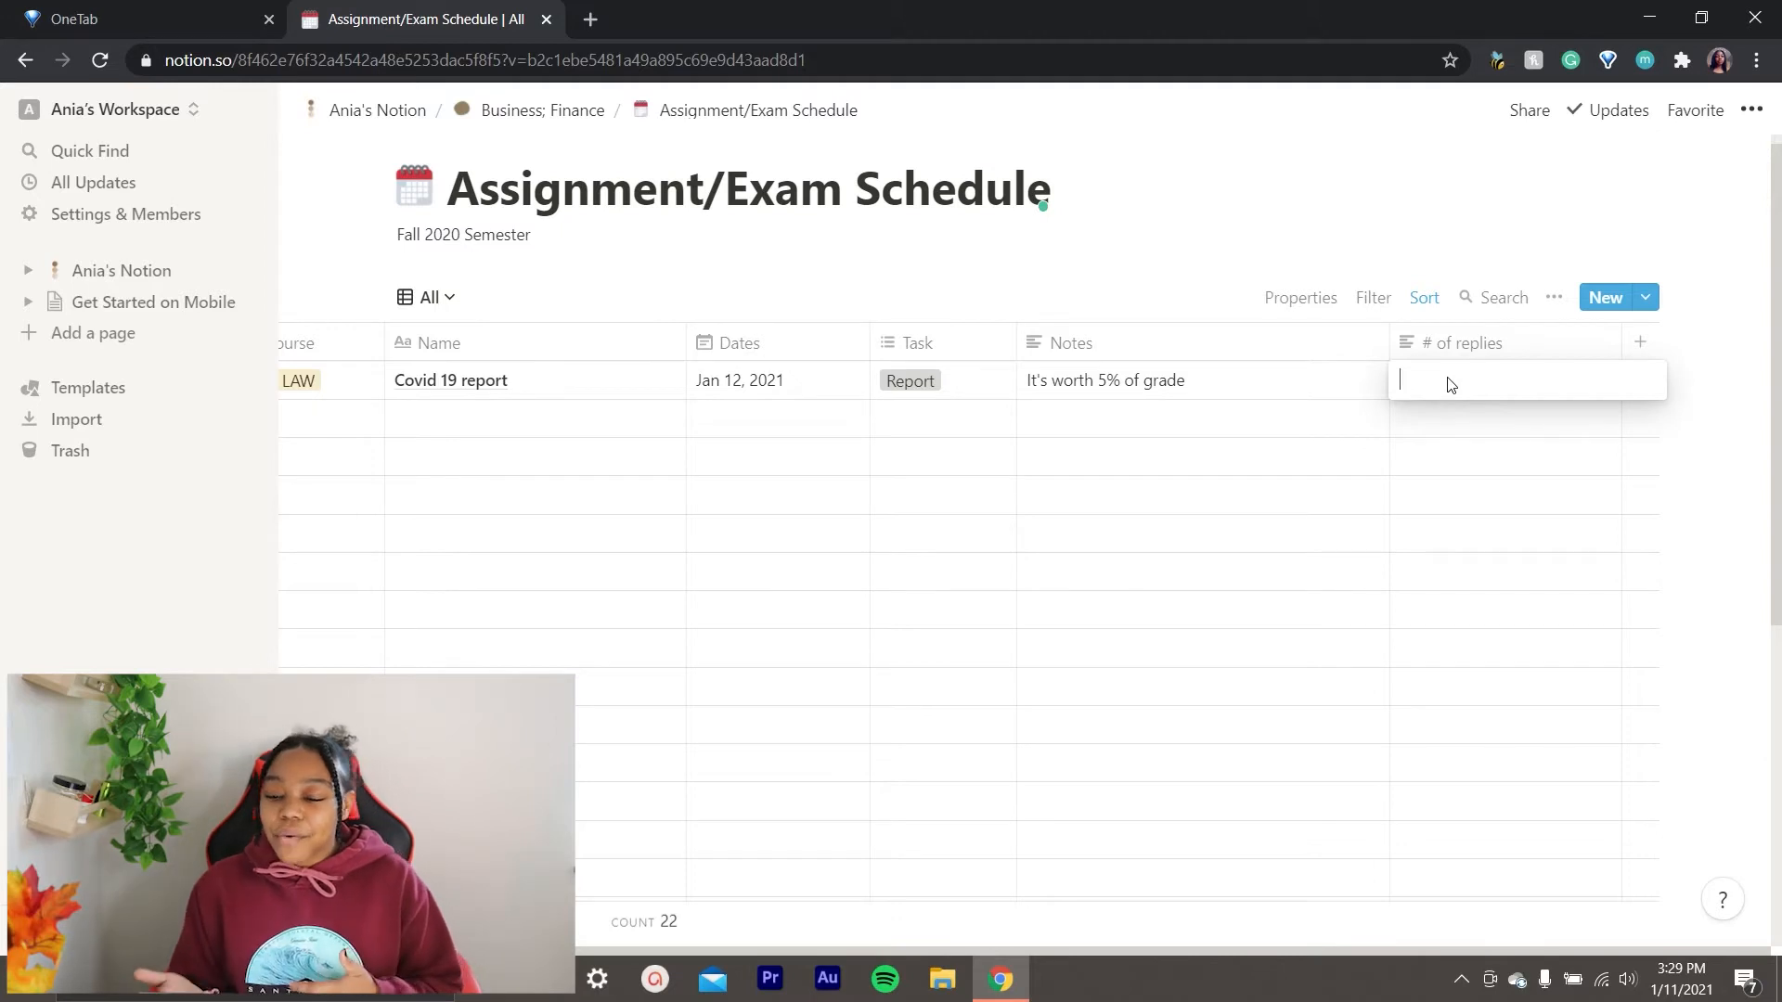
text(3/3 re)
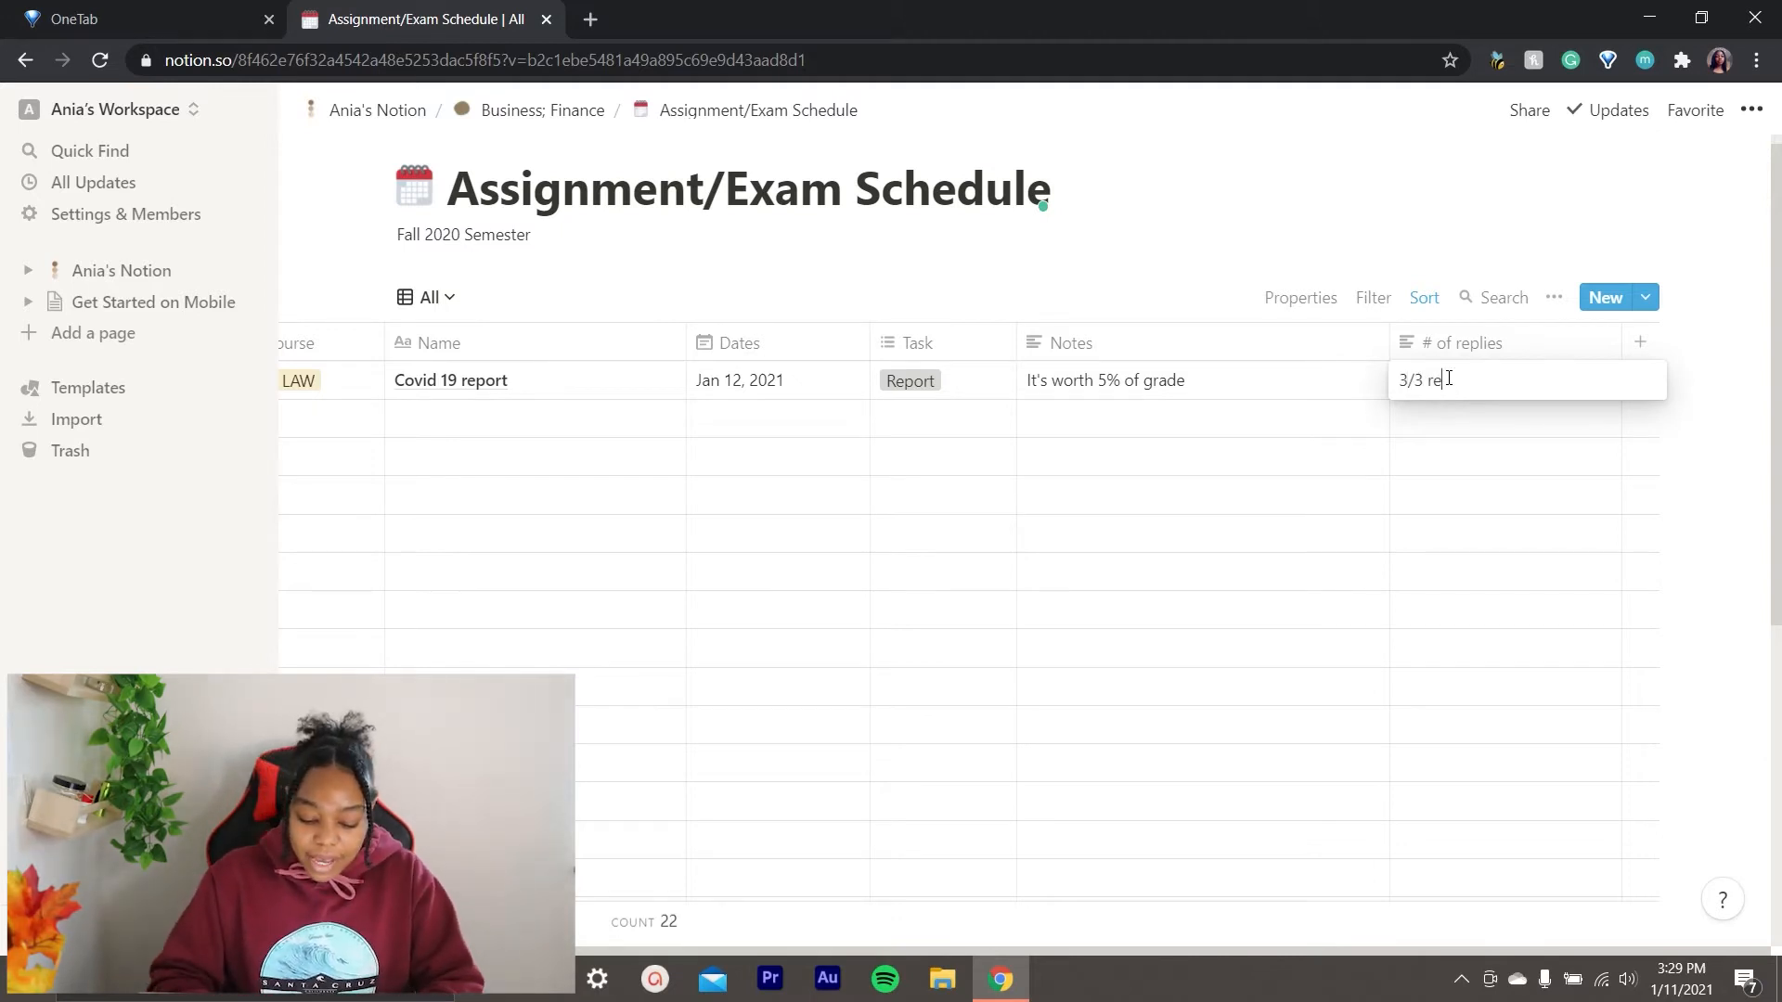
text(plies)
key(Return)
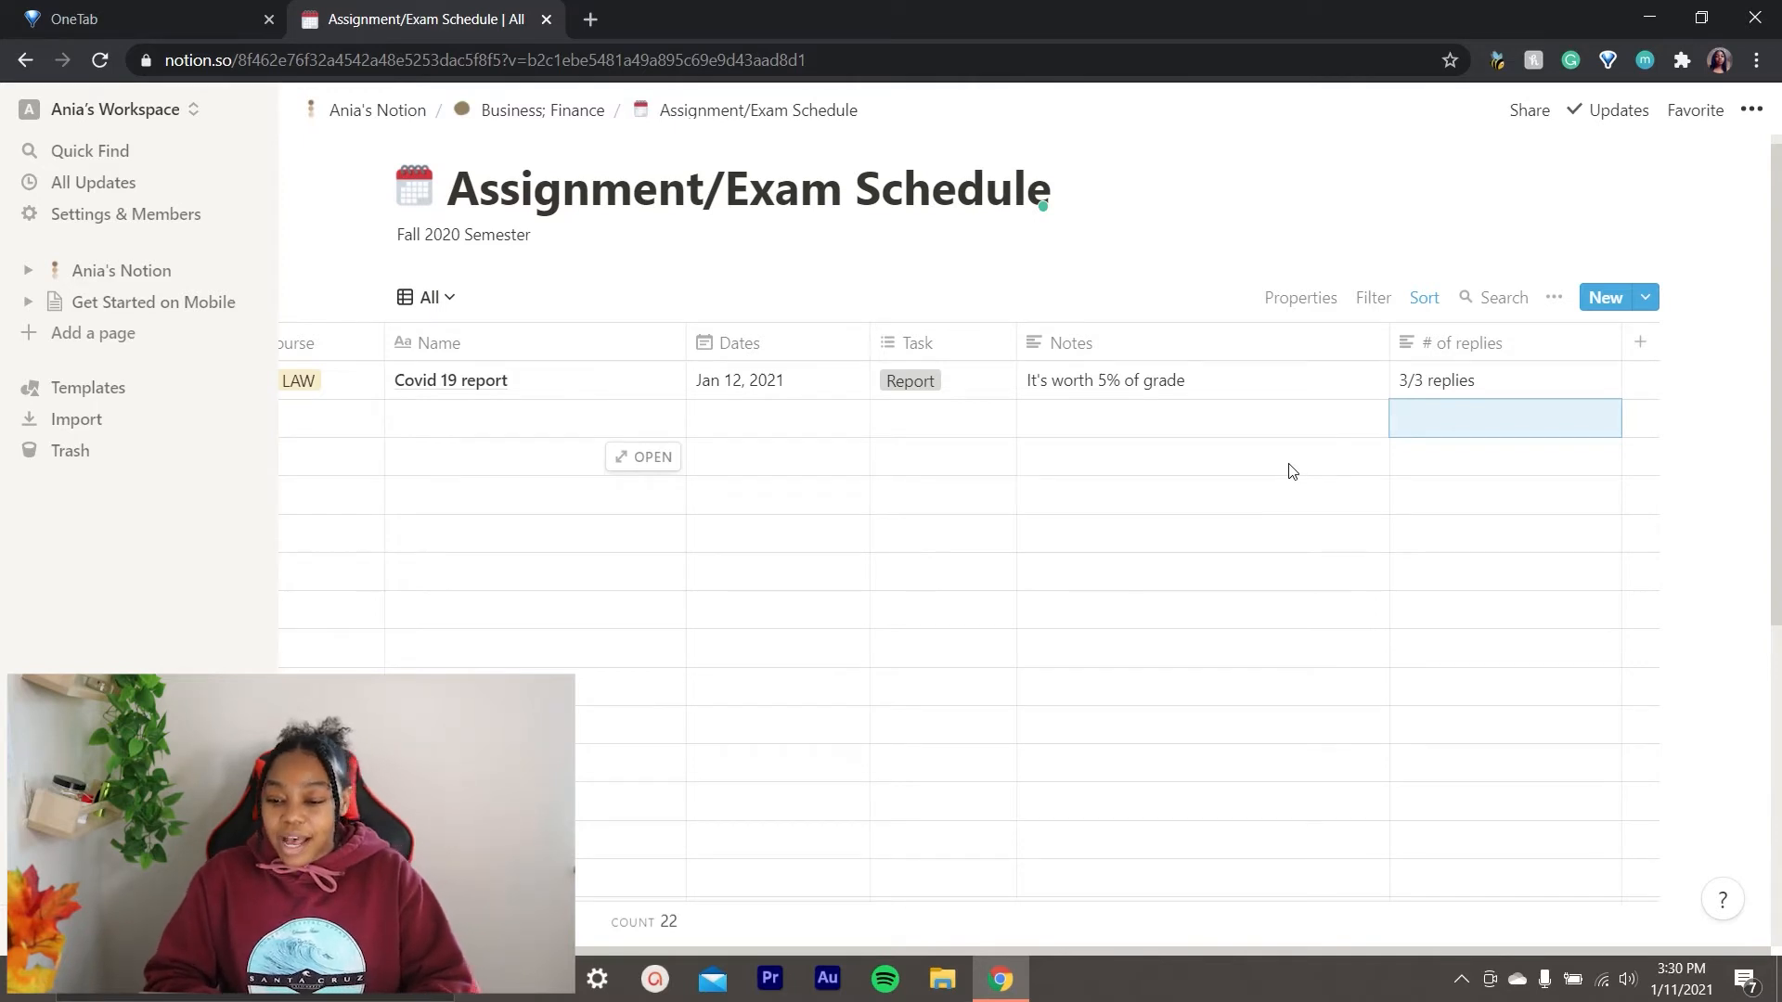
Look over the filled-in row, then return to the Business; Finance page and review its List of Courses and Other Helpful Links.
scroll(1293, 471, down, 1)
scroll(1293, 471, left, 3)
scroll(1293, 471, right, 3)
scroll(1293, 471, left, 3)
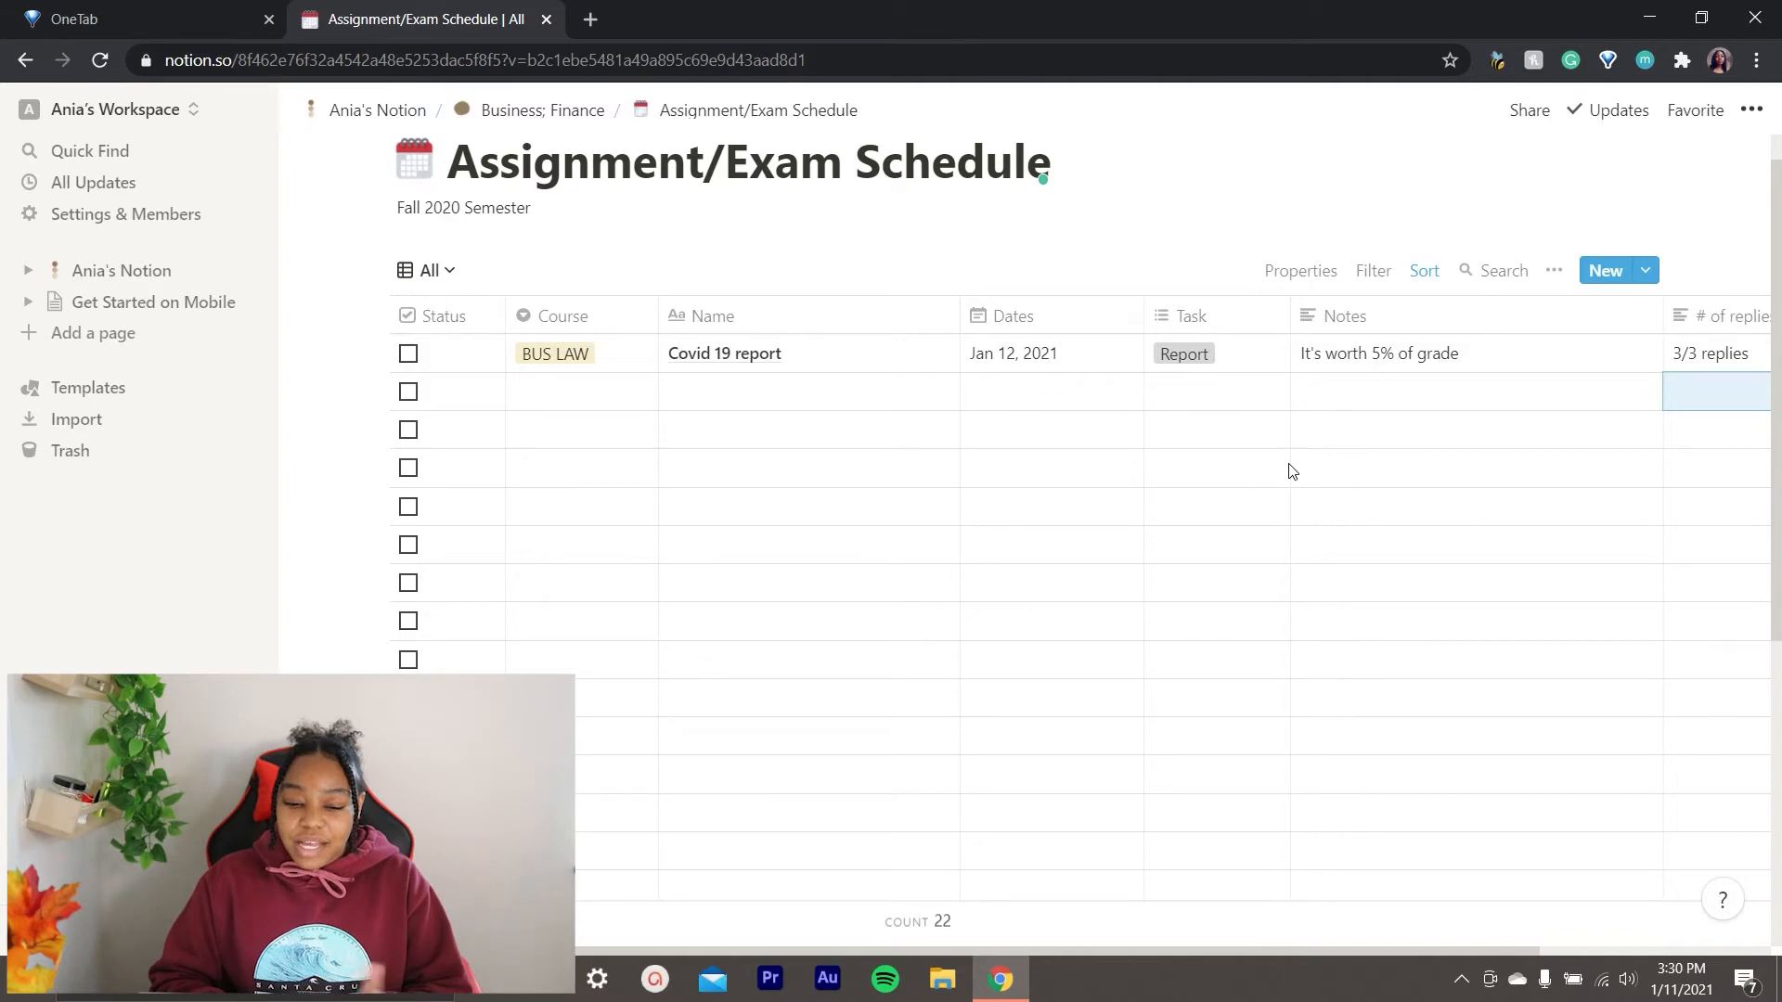
click(543, 109)
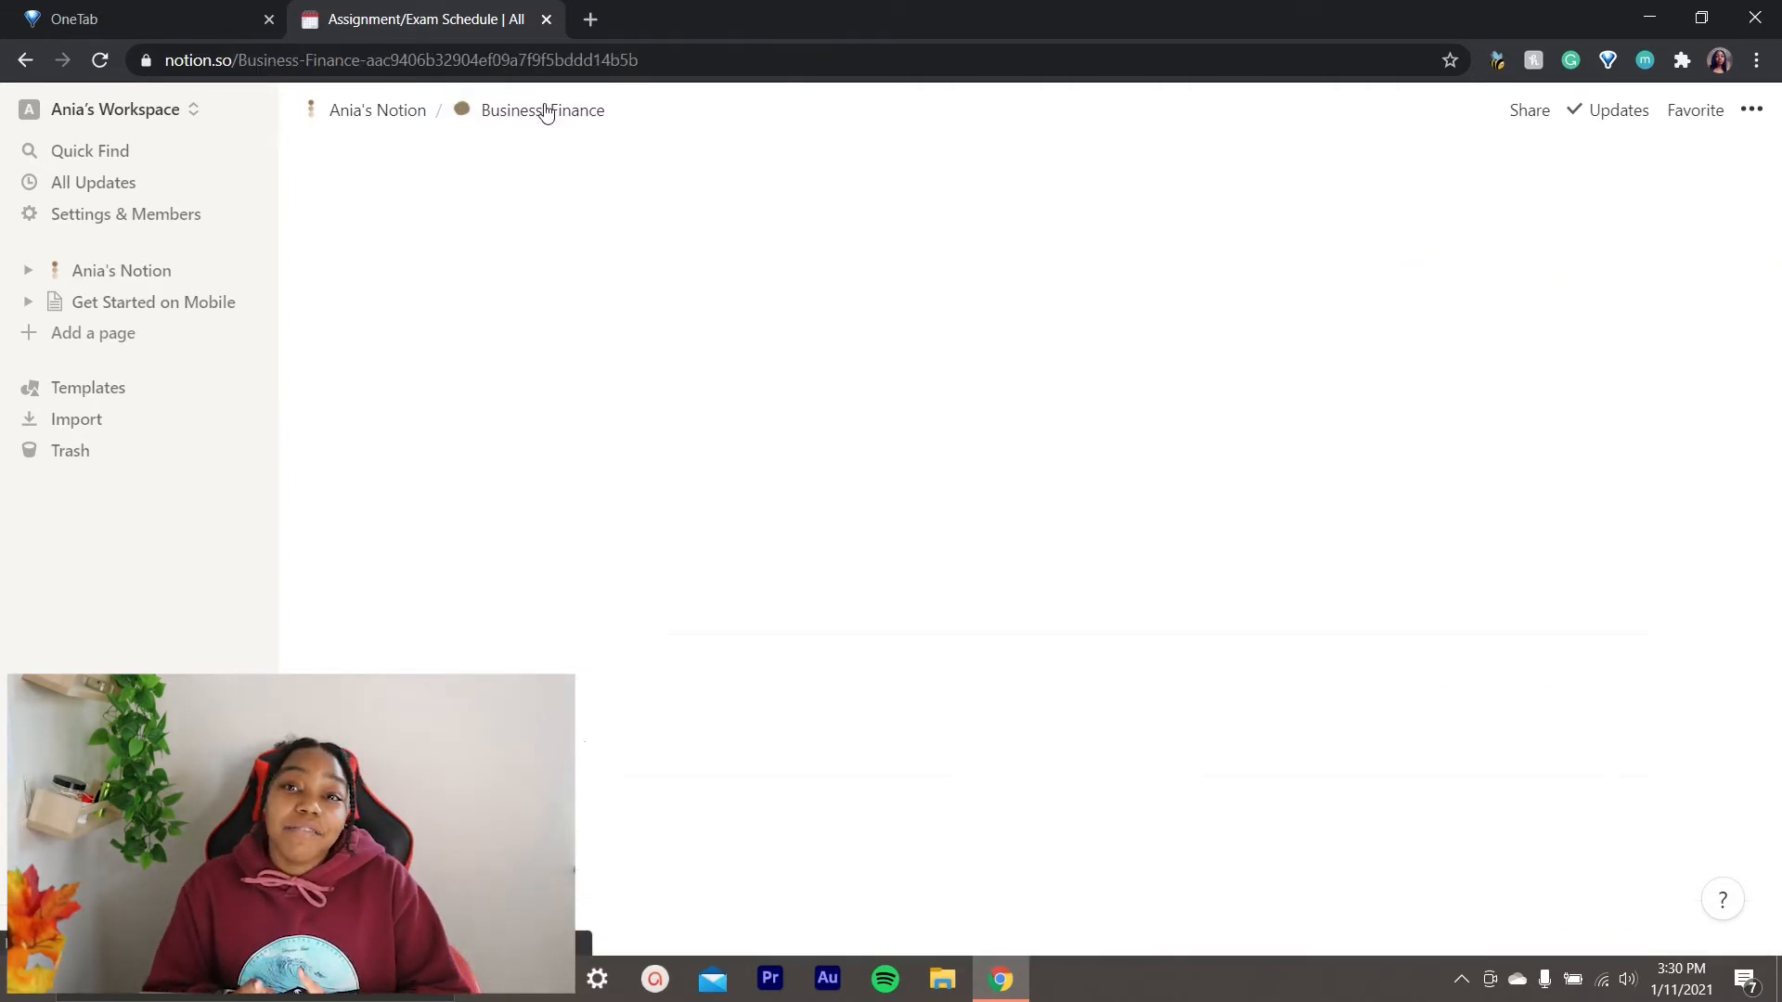
scroll(999, 625, down, 3)
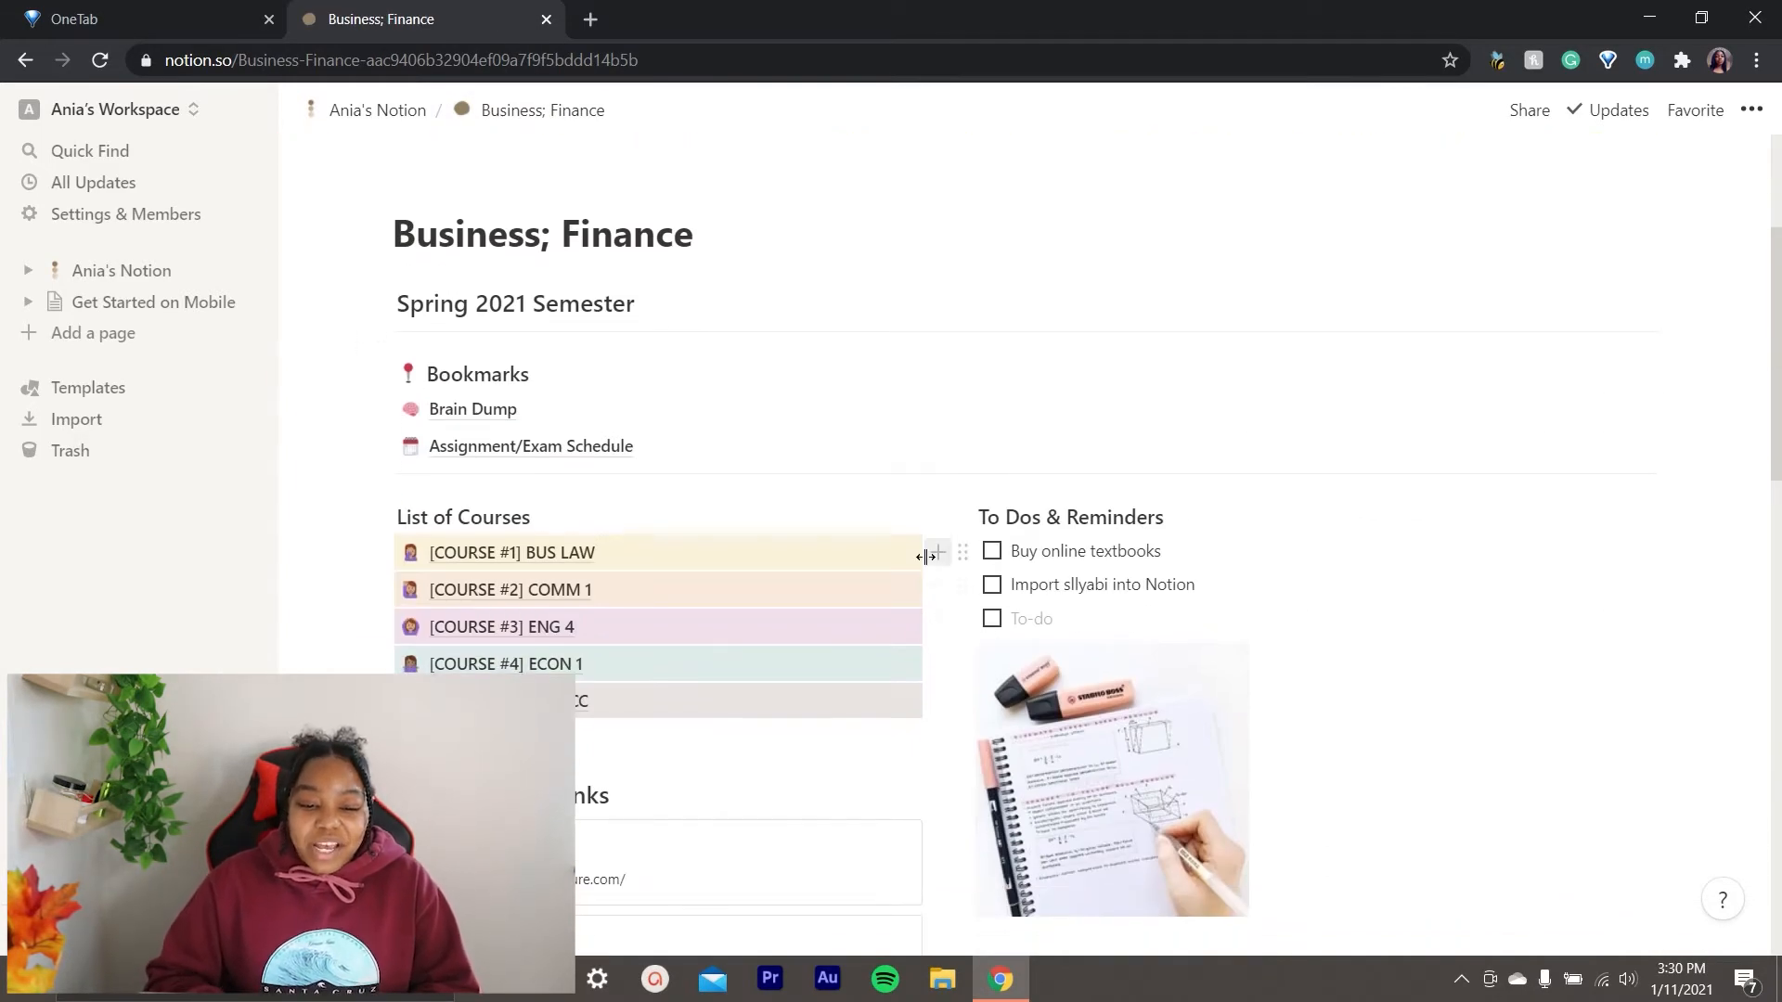
scroll(882, 466, down, 3)
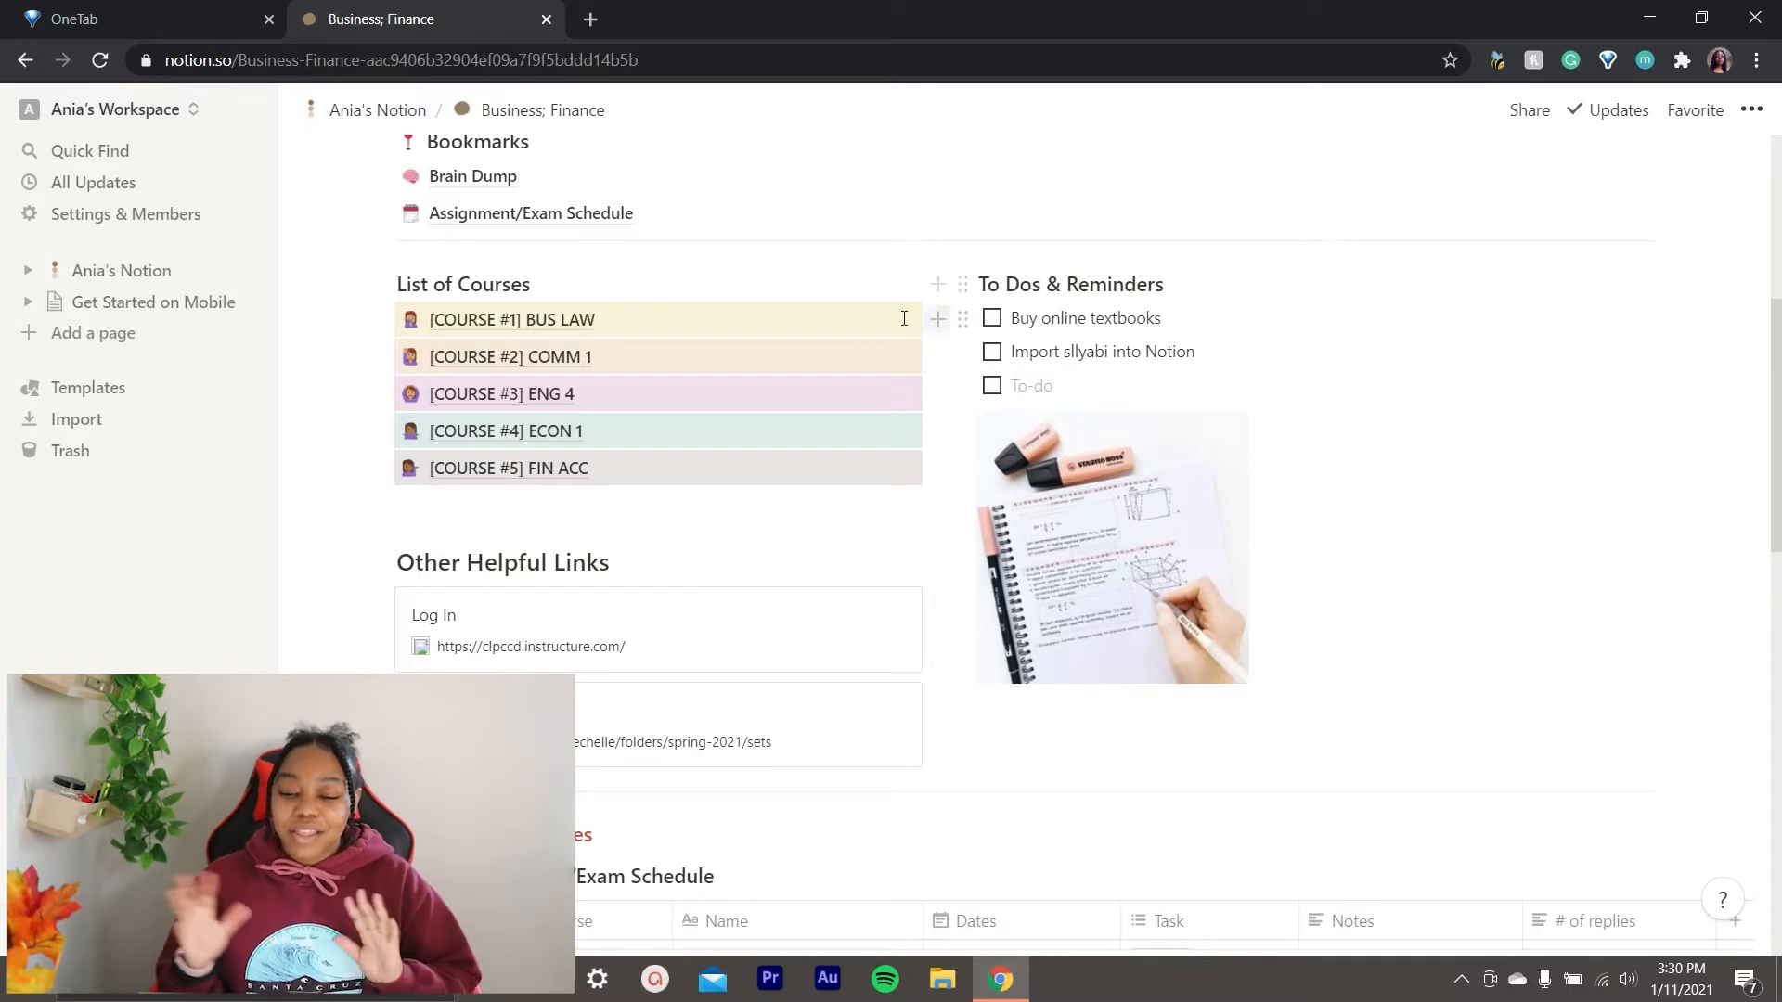
Open the [COURSE #1] BUS LAW page, view its Course Syllabus subpage, and return to the course page.
click(657, 334)
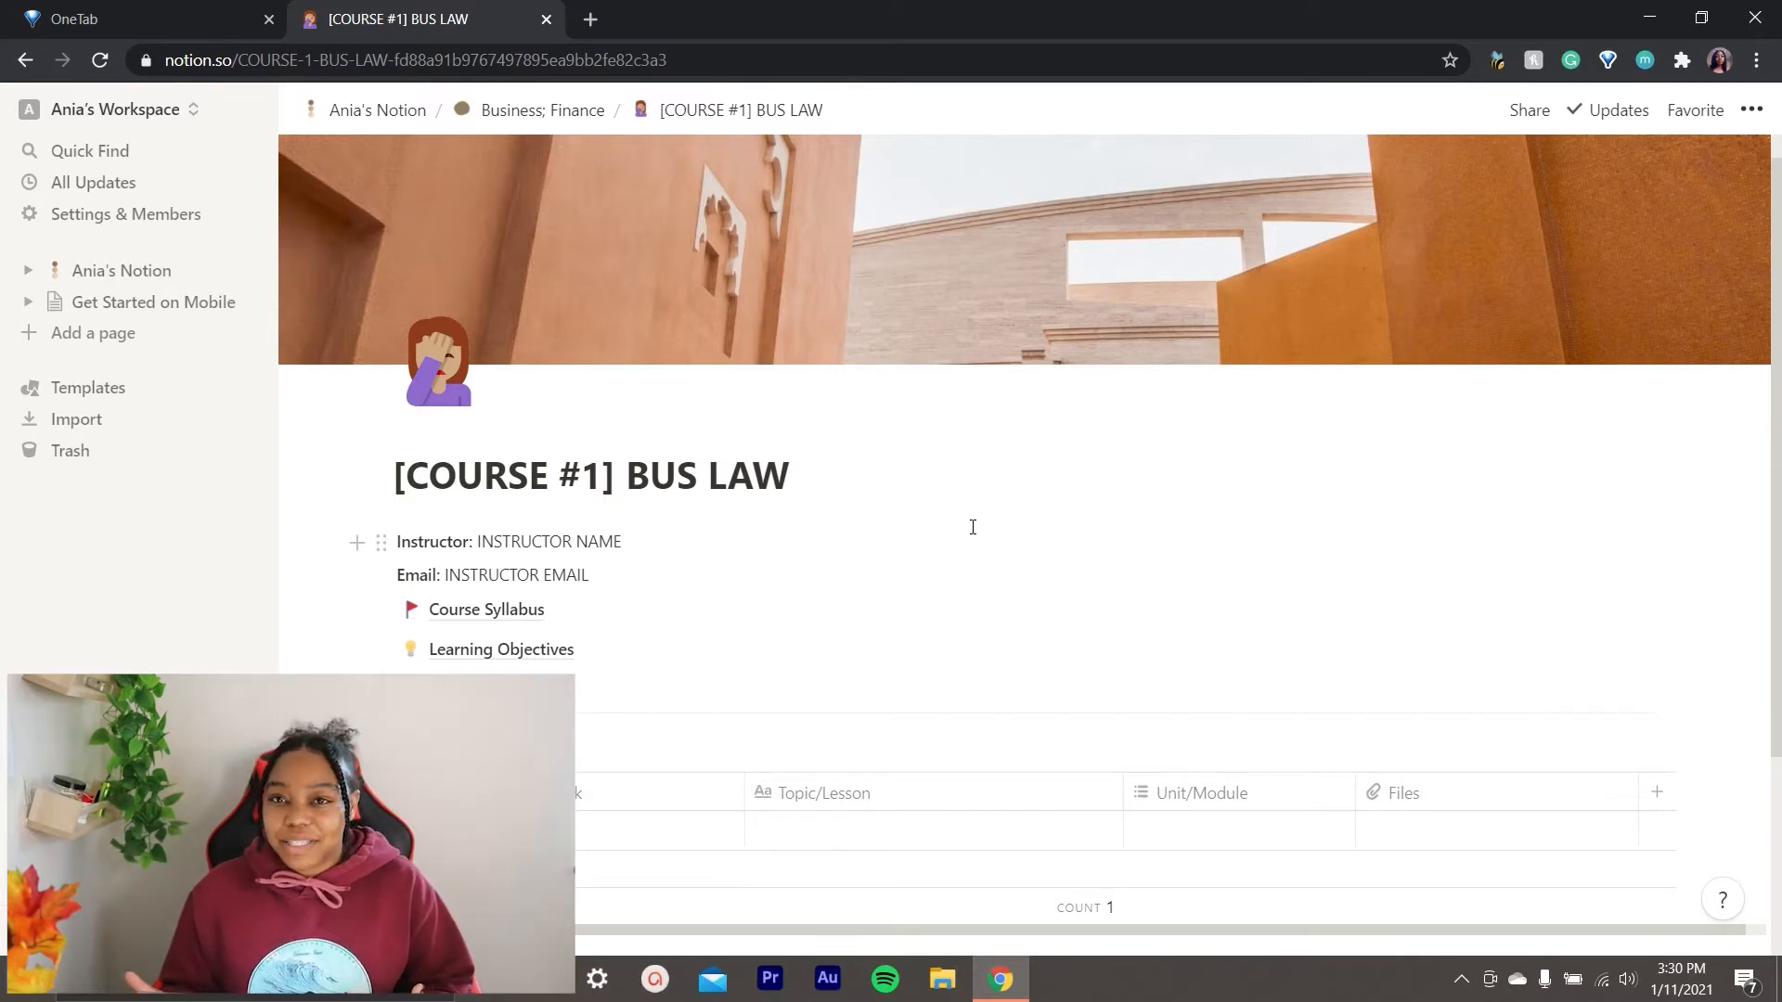
scroll(973, 527, down, 1)
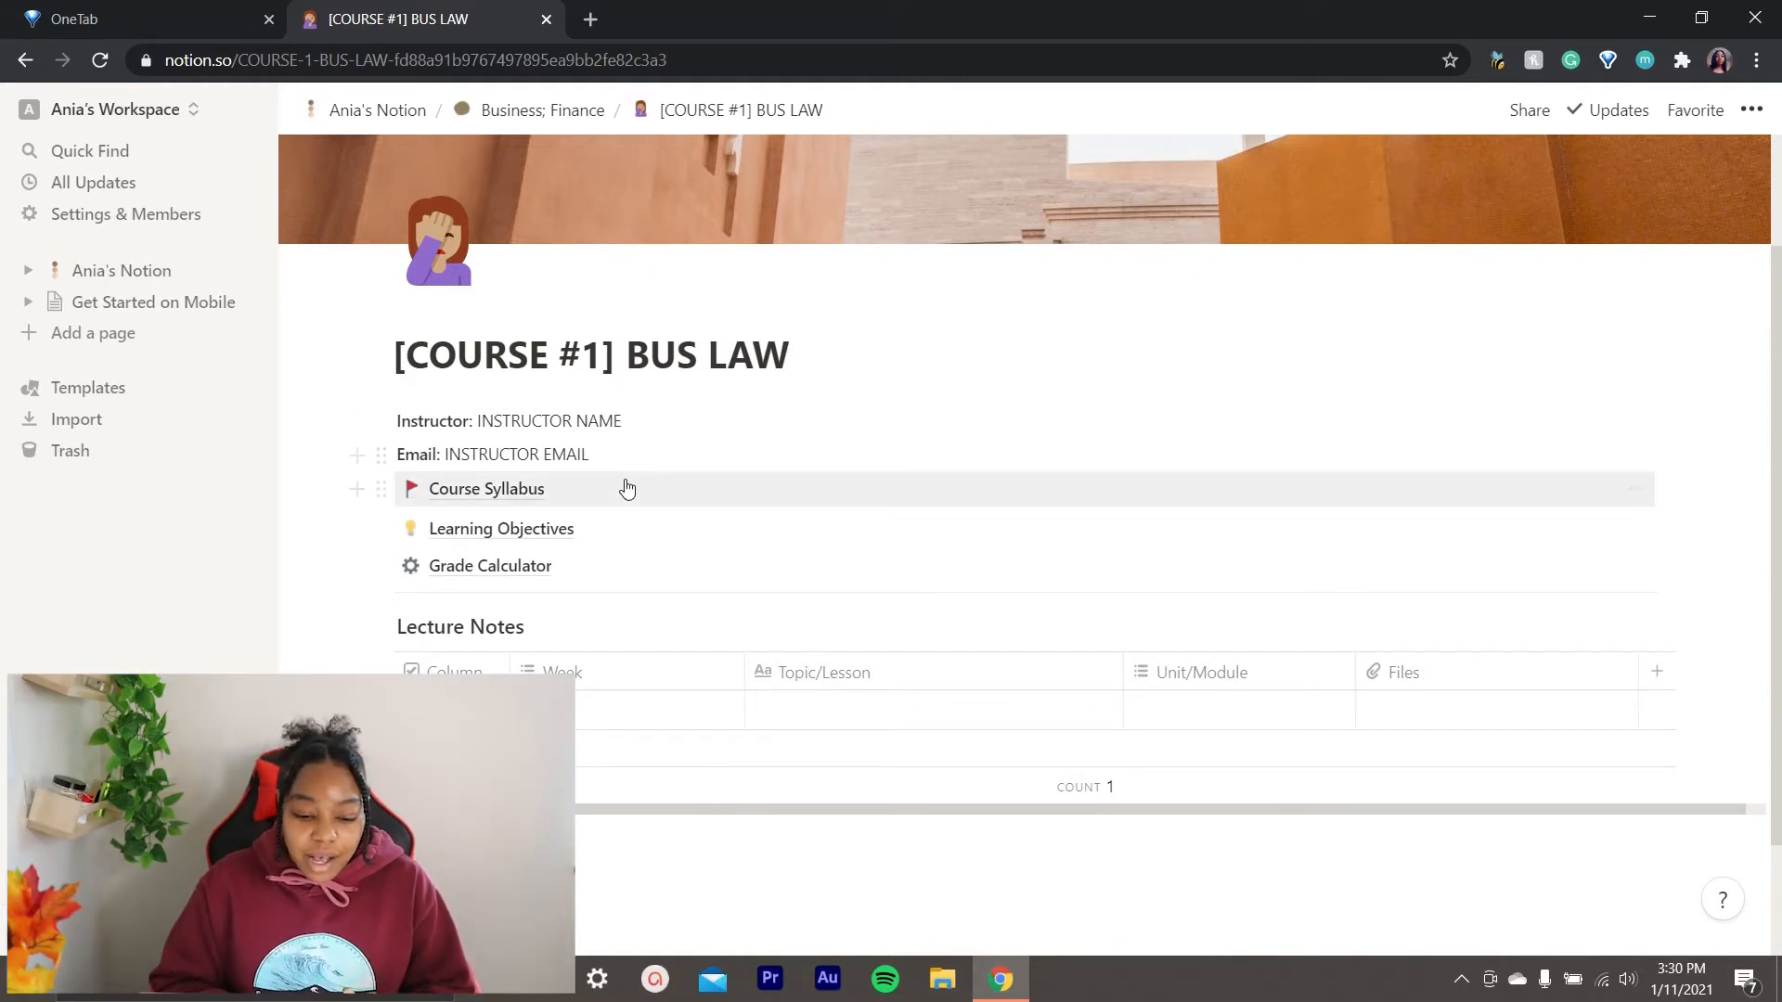
click(486, 489)
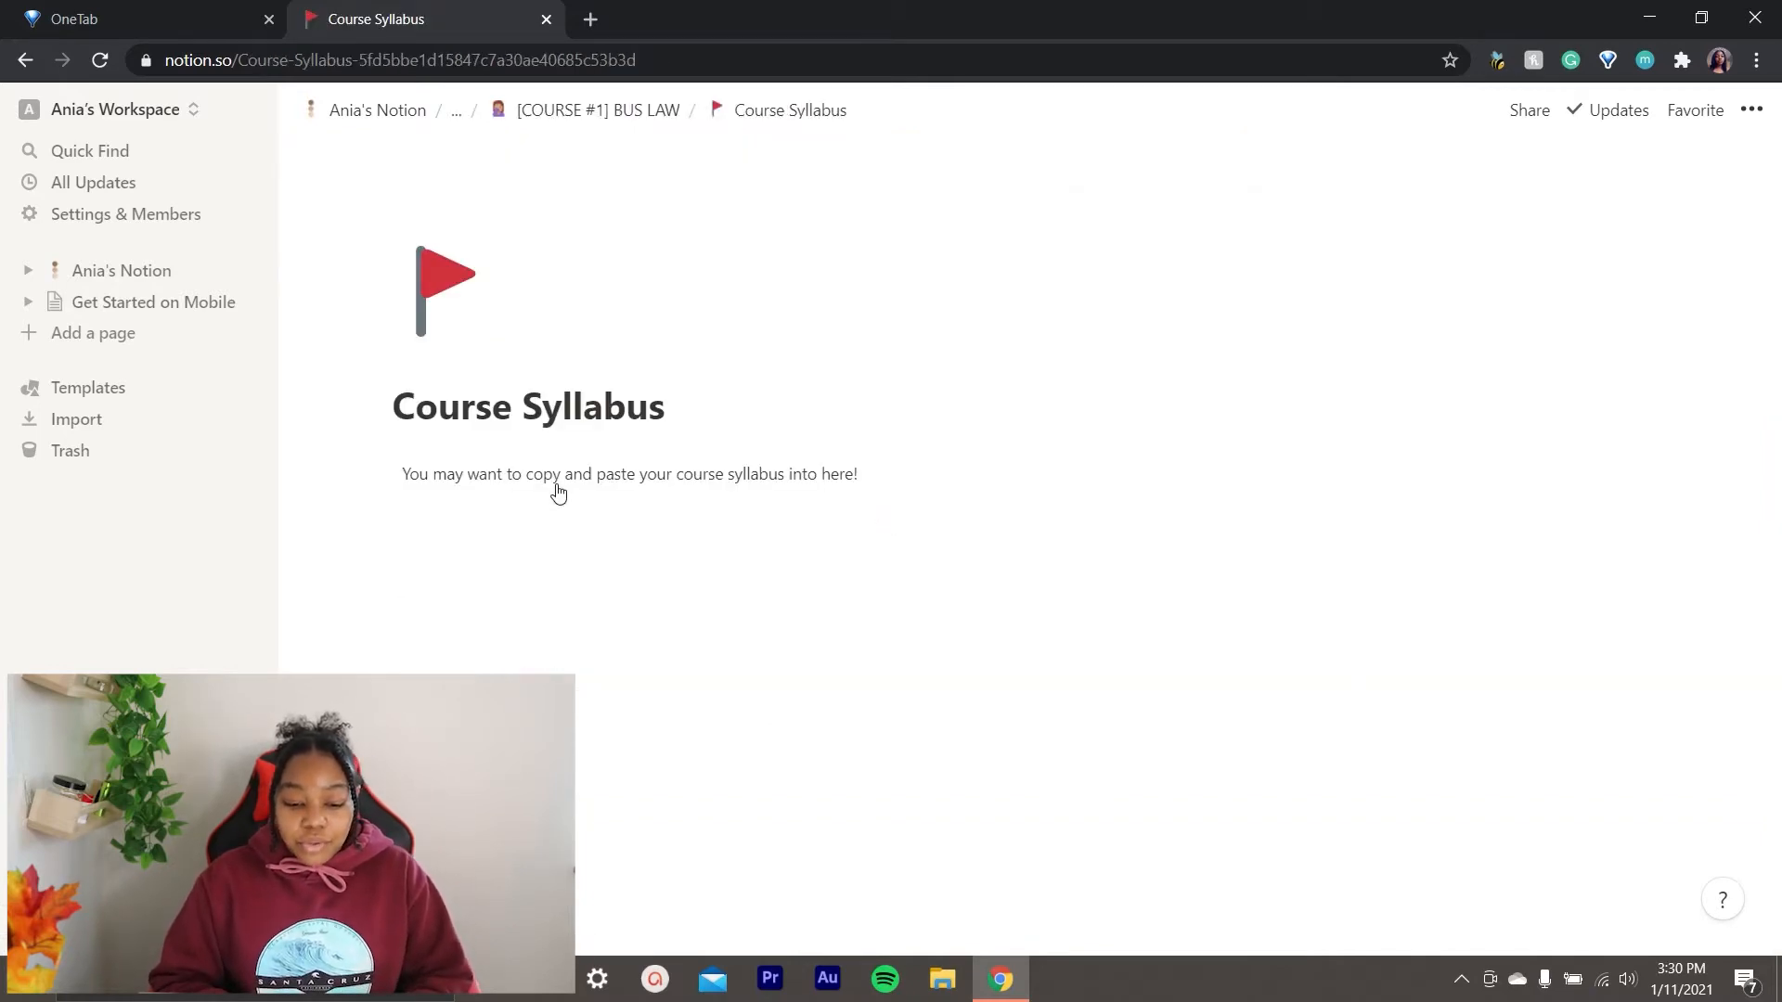
click(557, 110)
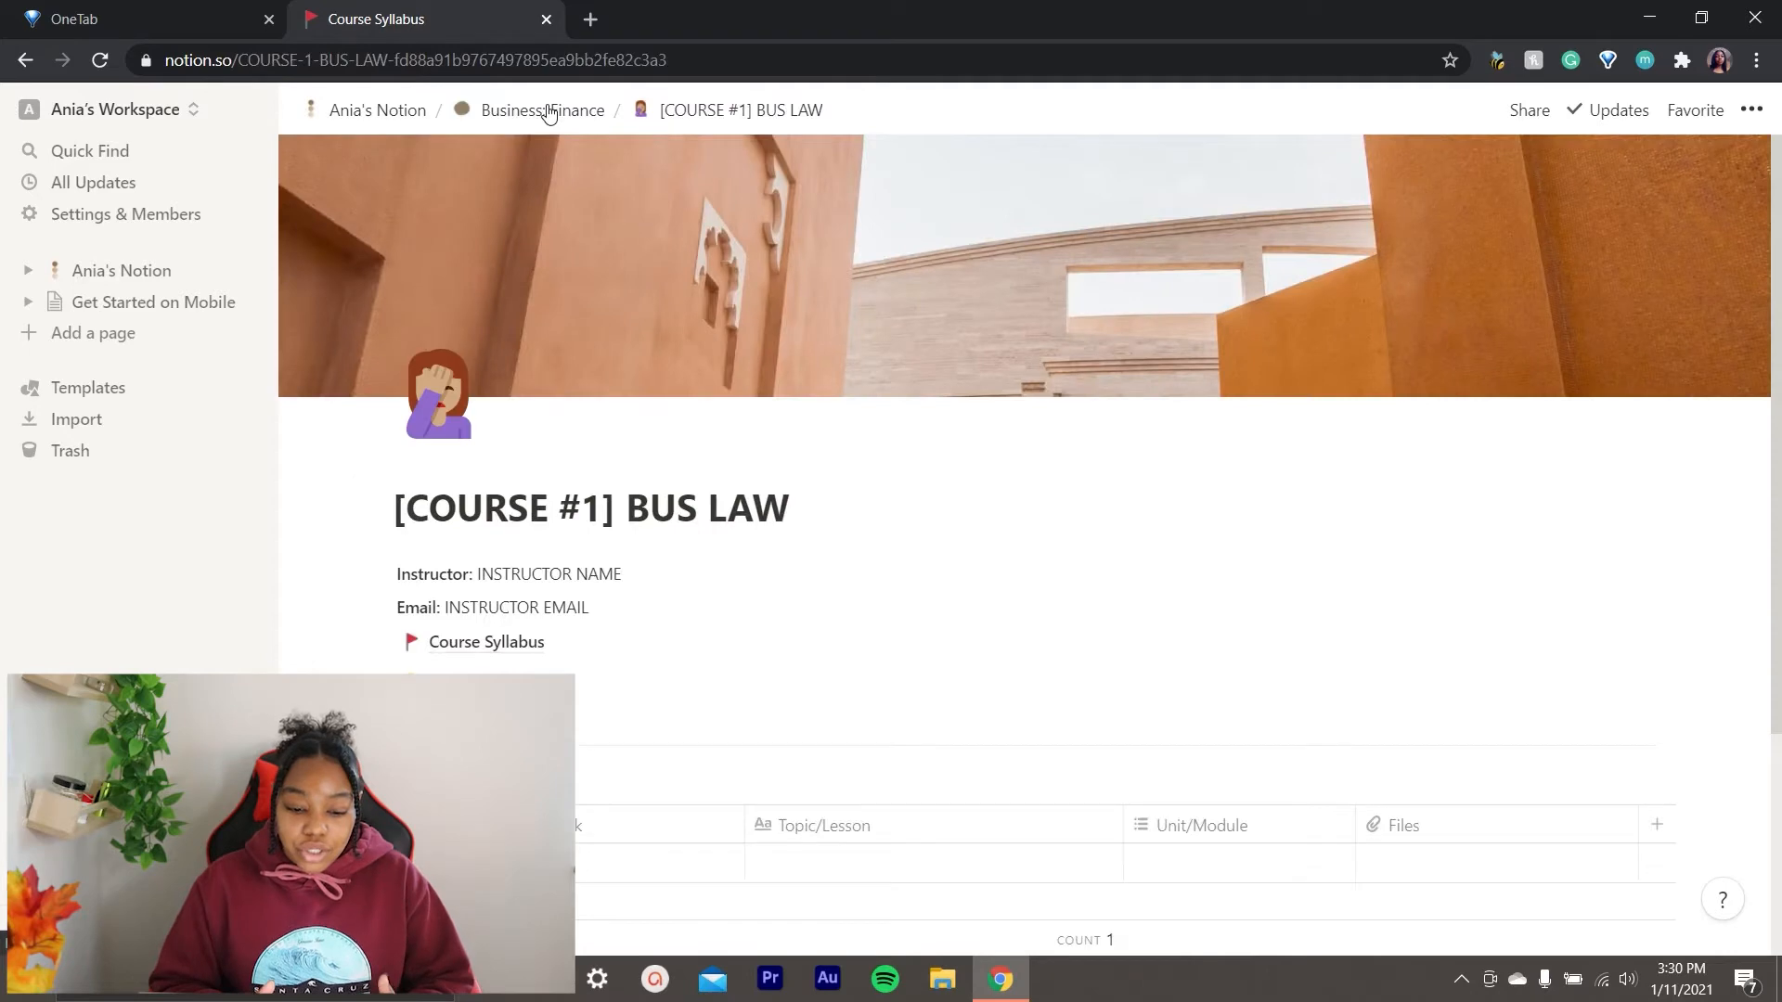
Open the Learning Objectives subpage of BUS LAW, read its bullet list, and return to the course page.
scroll(724, 440, down, 1)
click(542, 562)
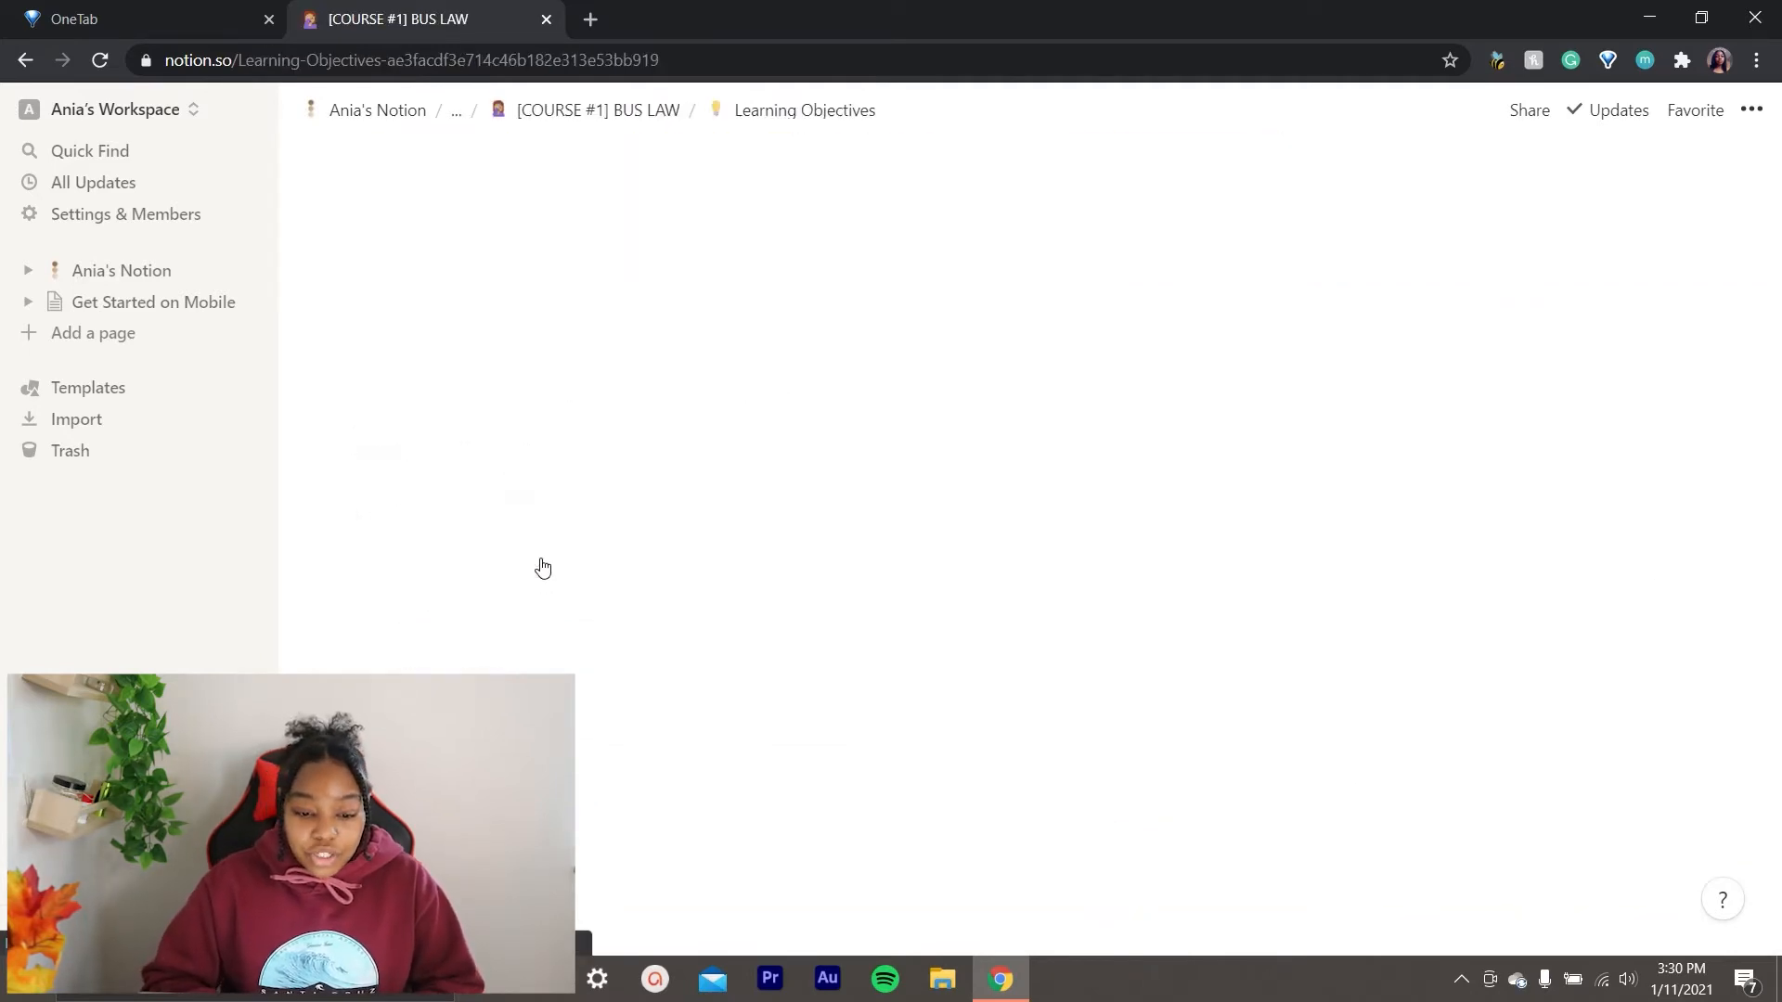
scroll(779, 587, down, 2)
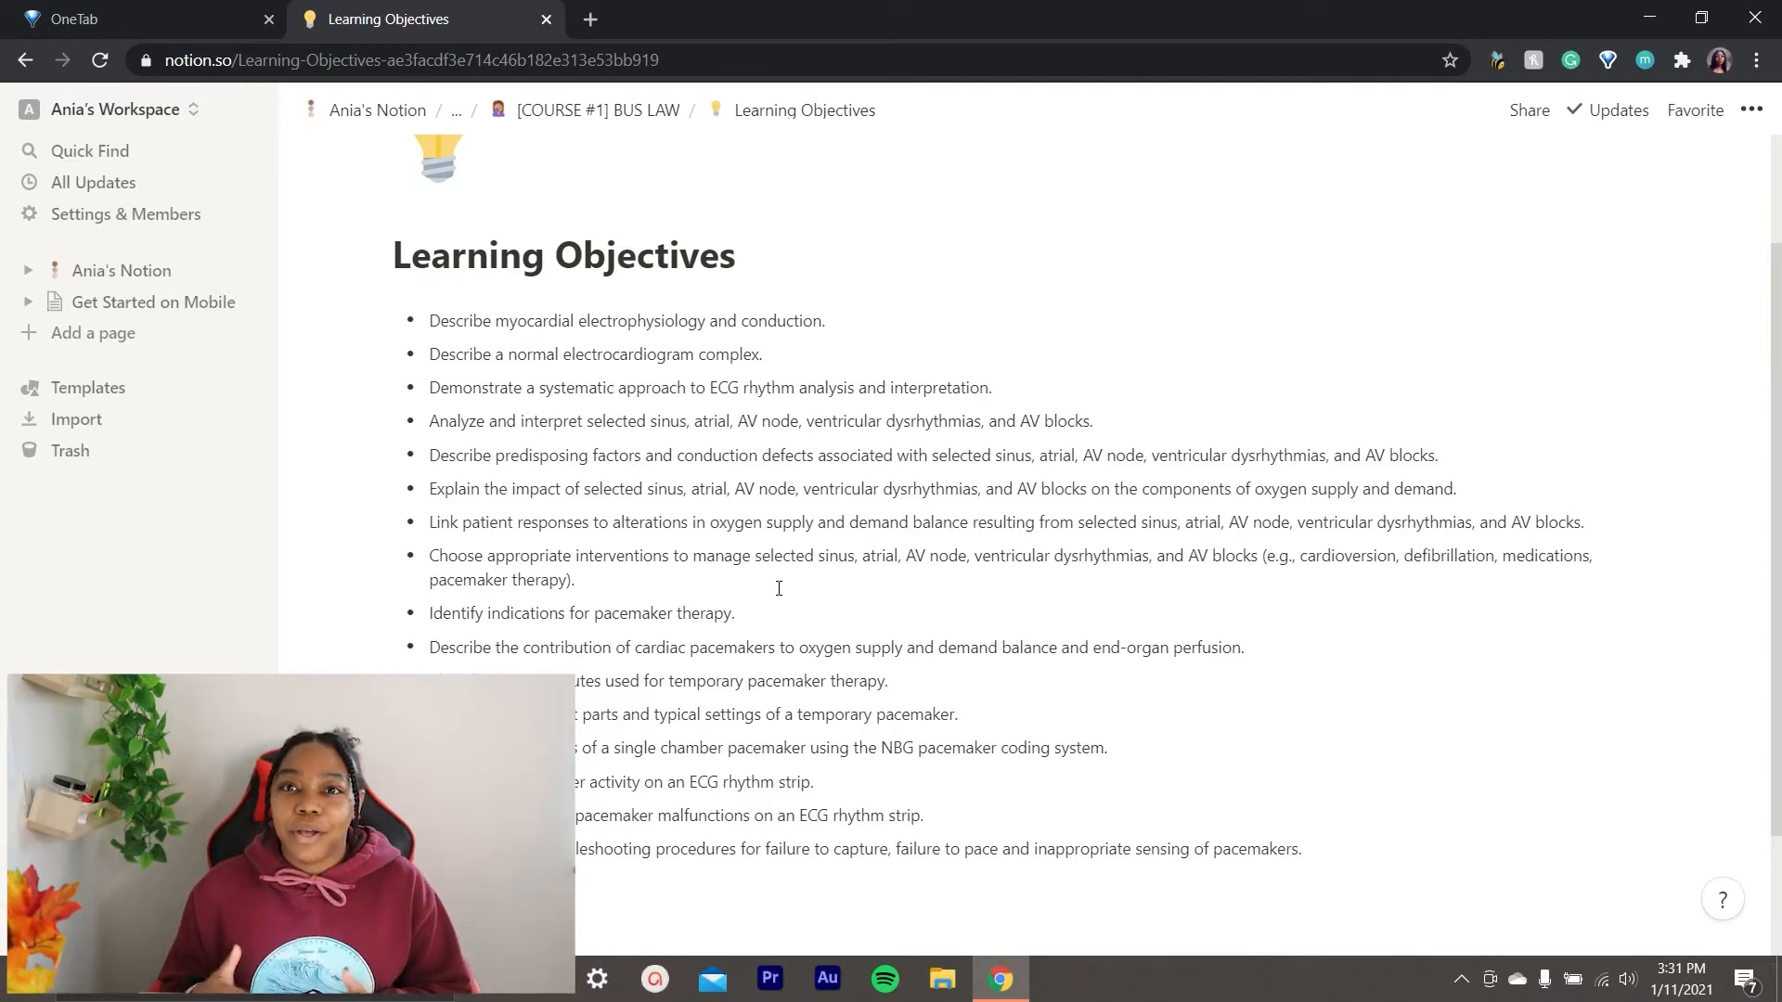
click(631, 111)
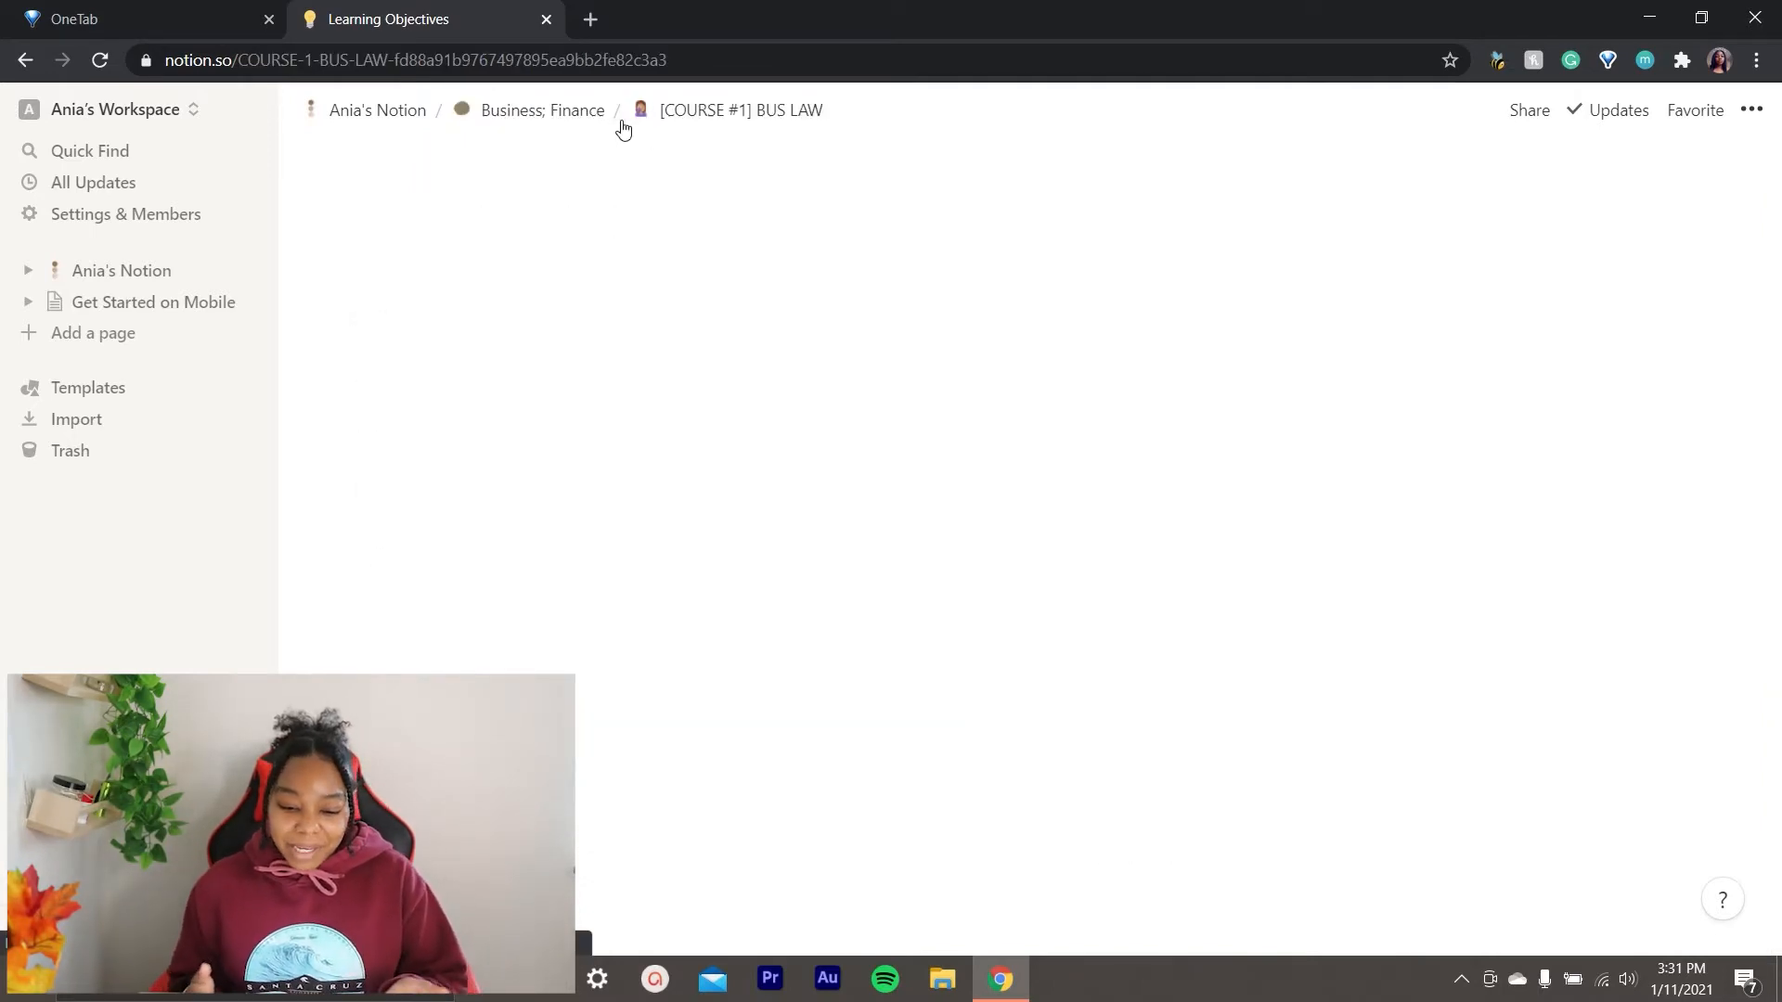
Open the Grade Calculator subpage of BUS LAW, review its Course 1 table, and return to the course page.
scroll(812, 576, down, 4)
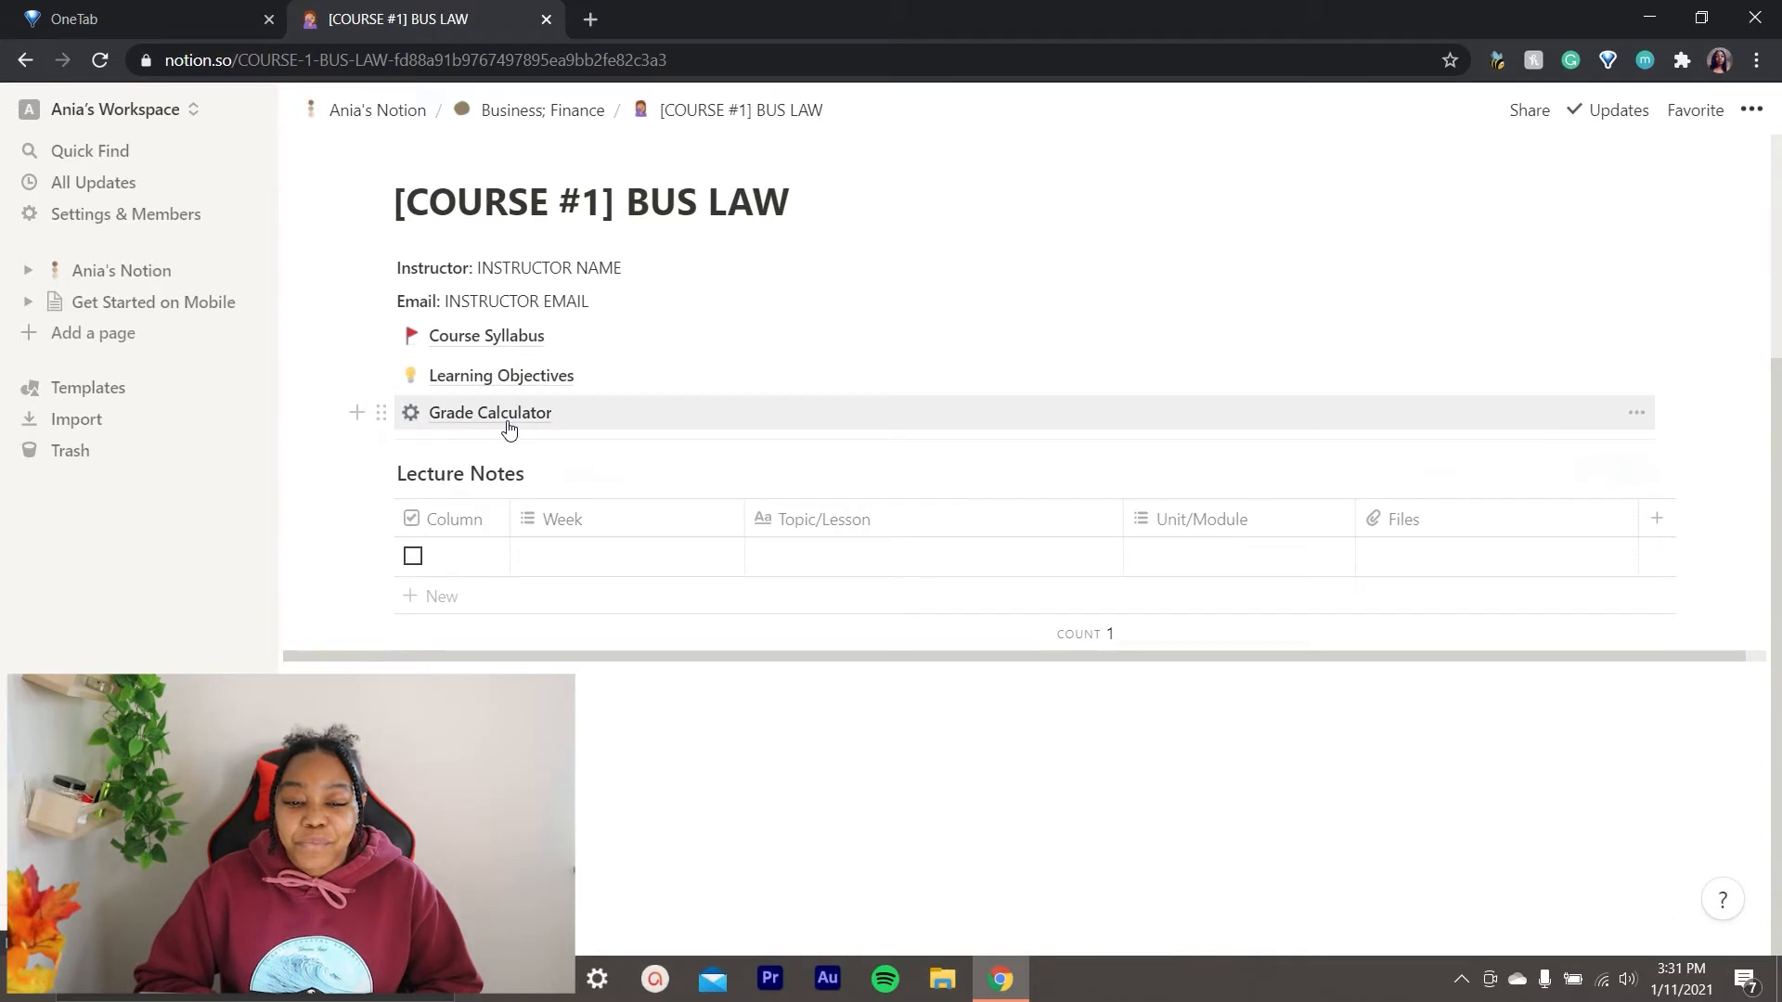
click(501, 411)
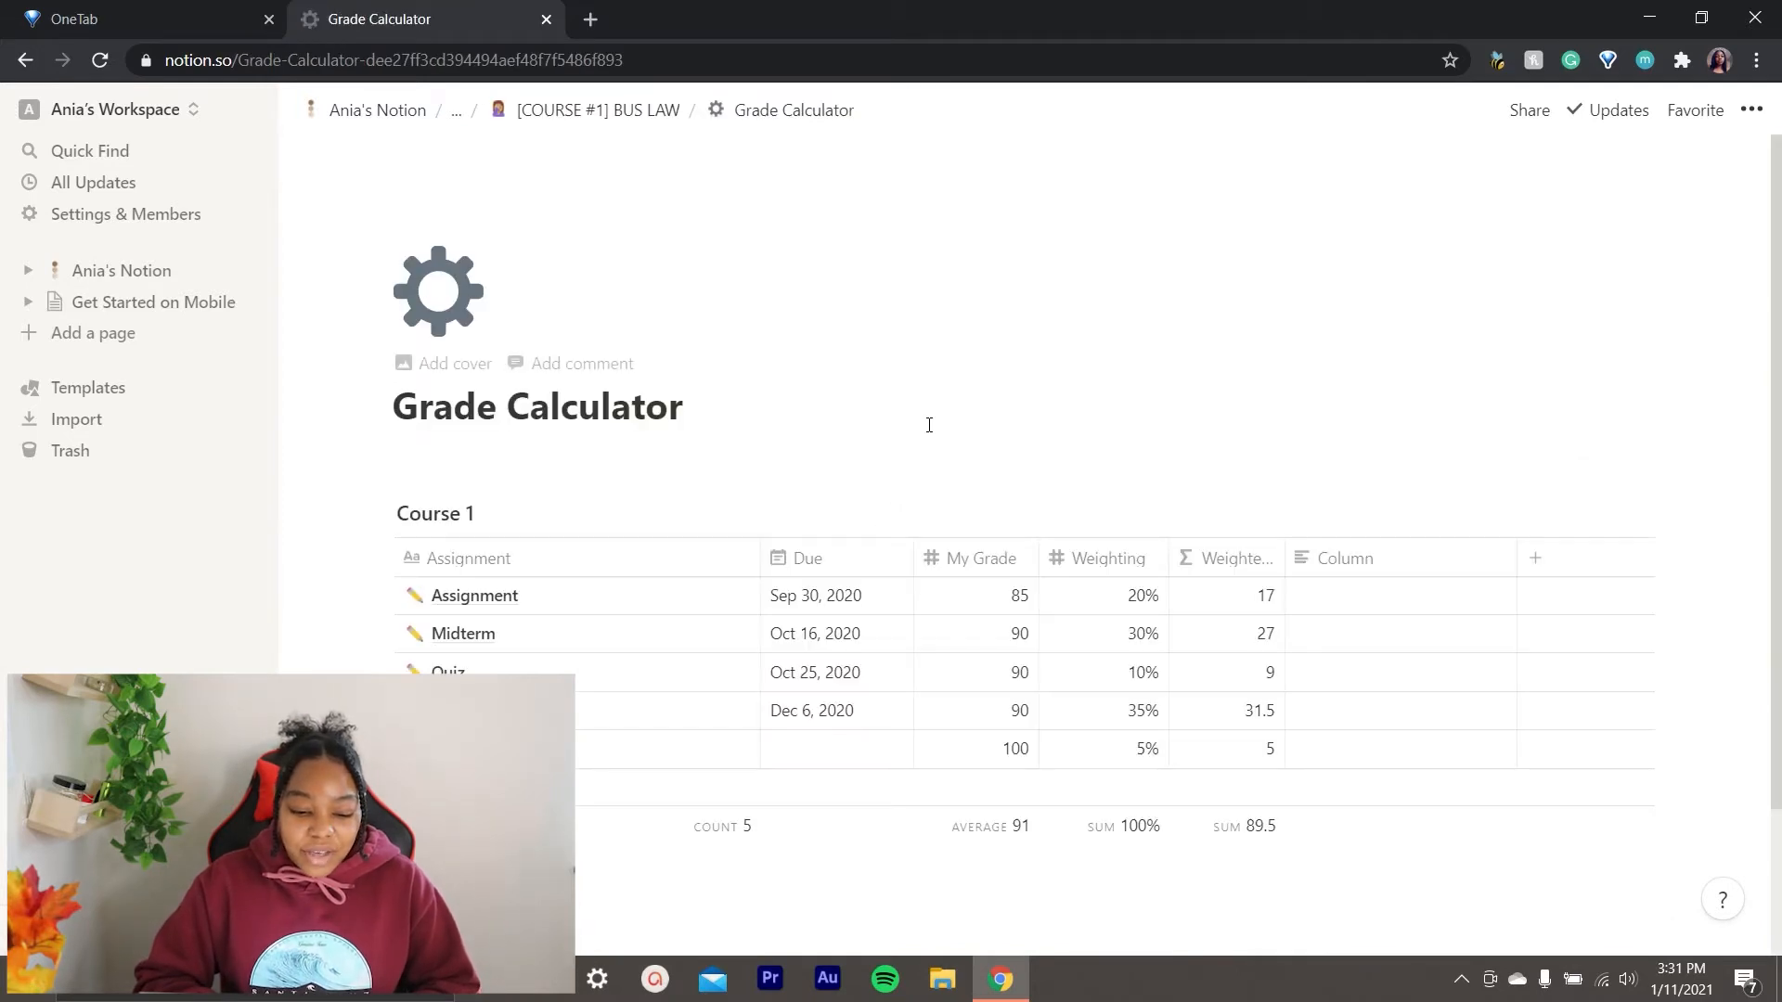
scroll(929, 425, down, 2)
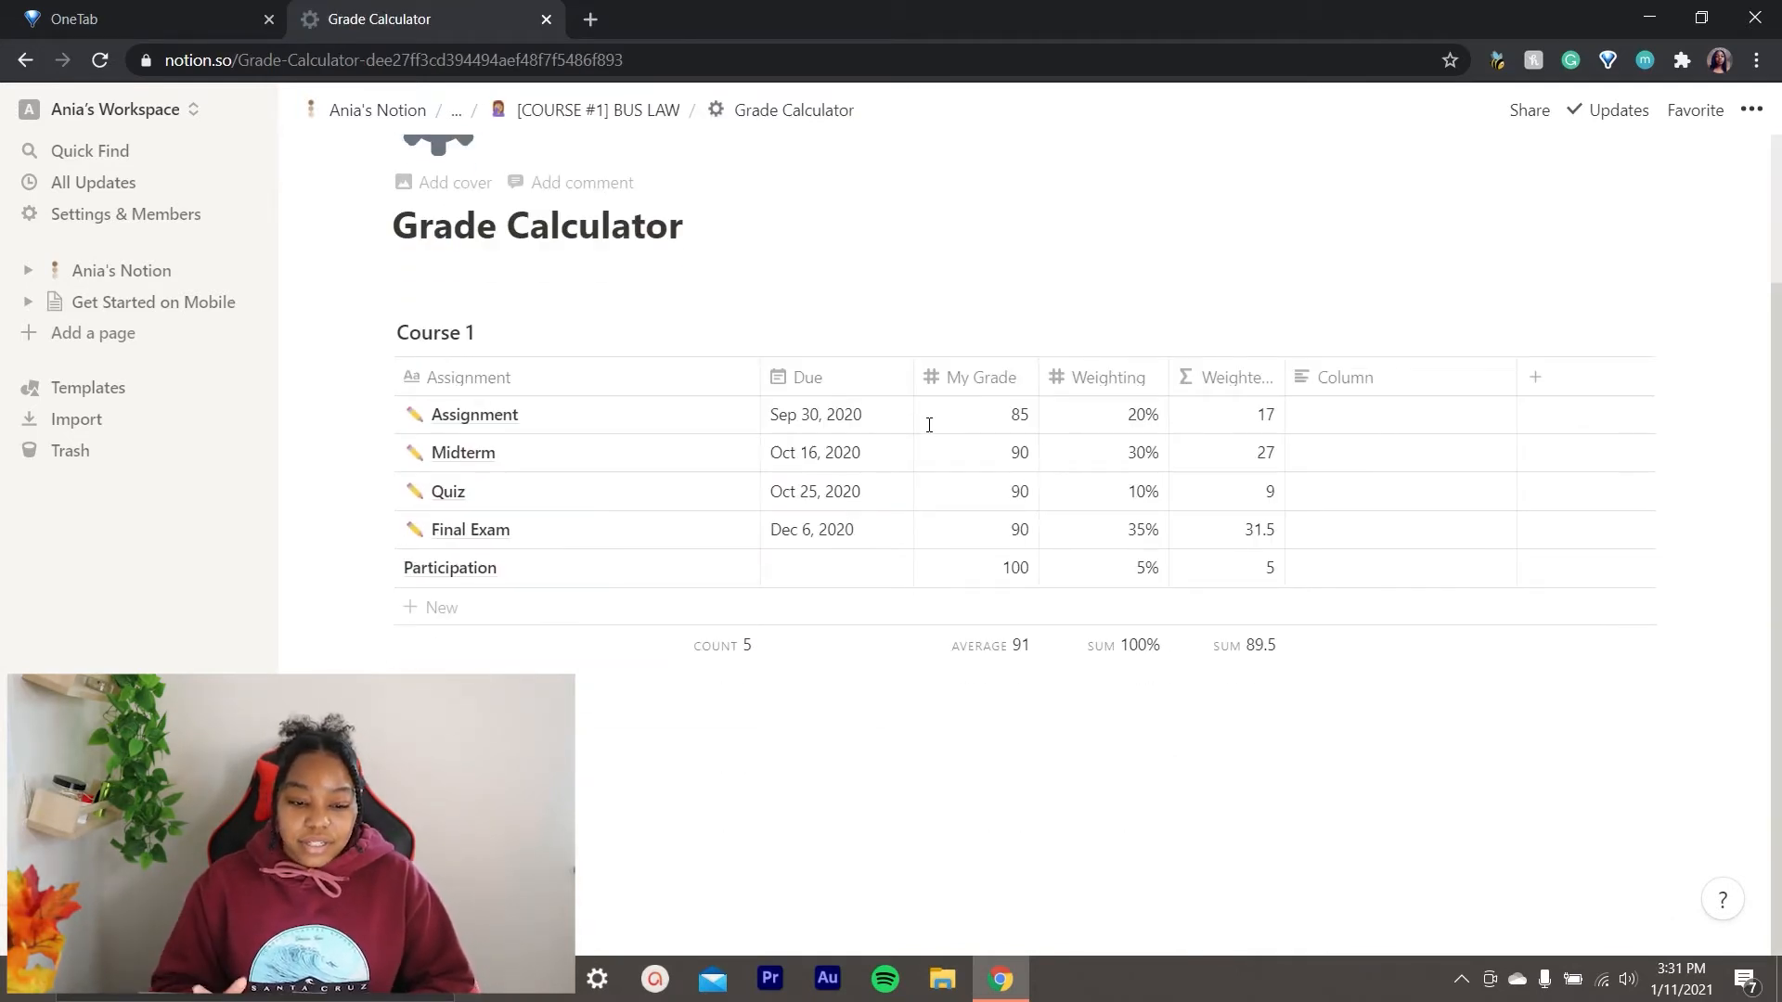
scroll(859, 325, up, 2)
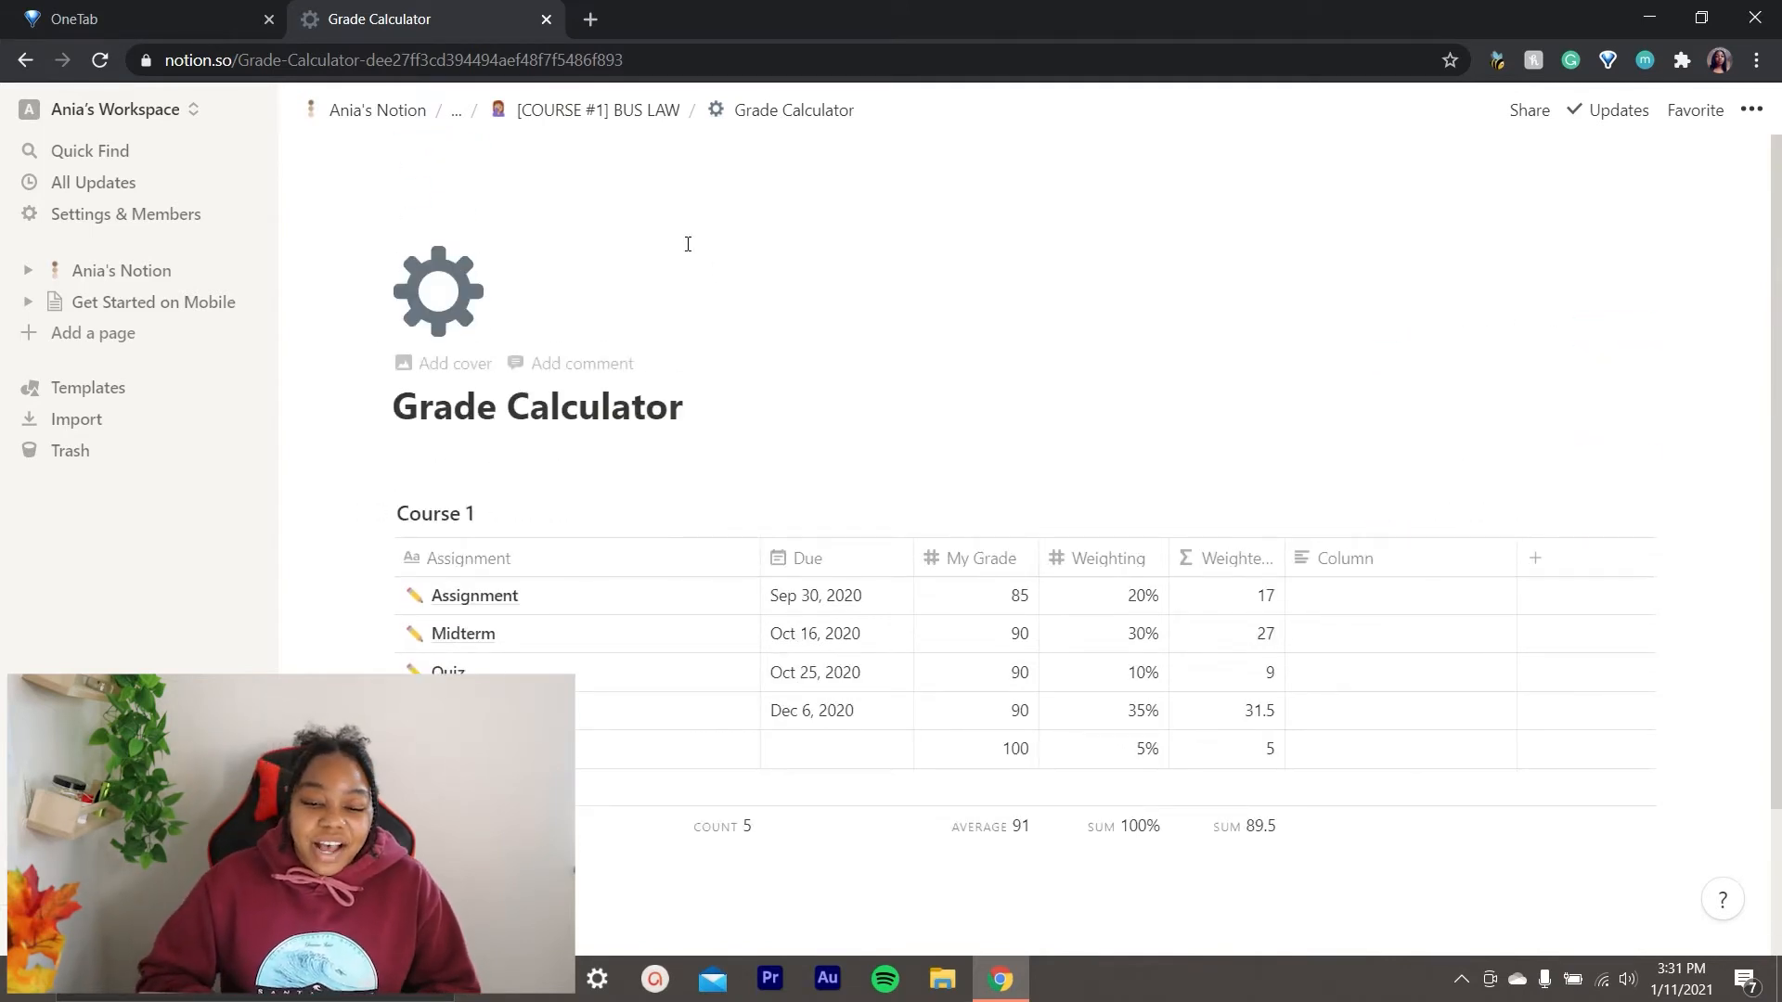
click(616, 115)
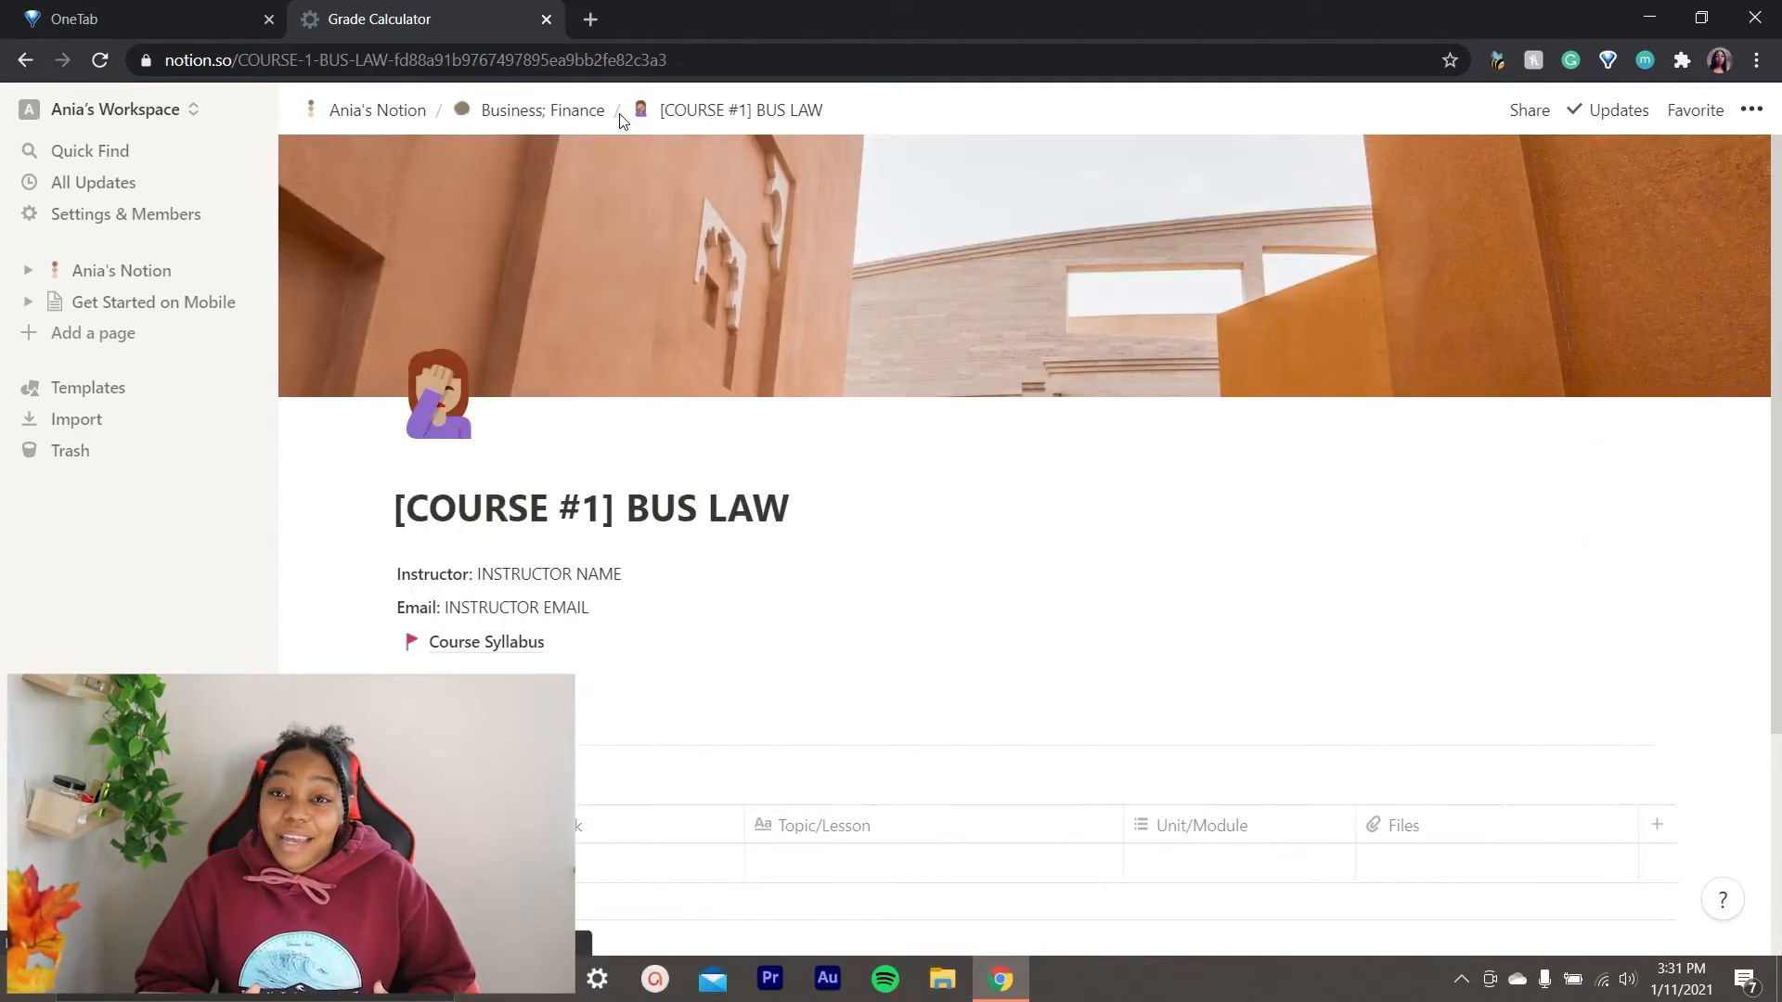
Review the Lecture Notes table on the BUS LAW page and return to the List of Courses on Business; Finance.
scroll(1037, 593, down, 3)
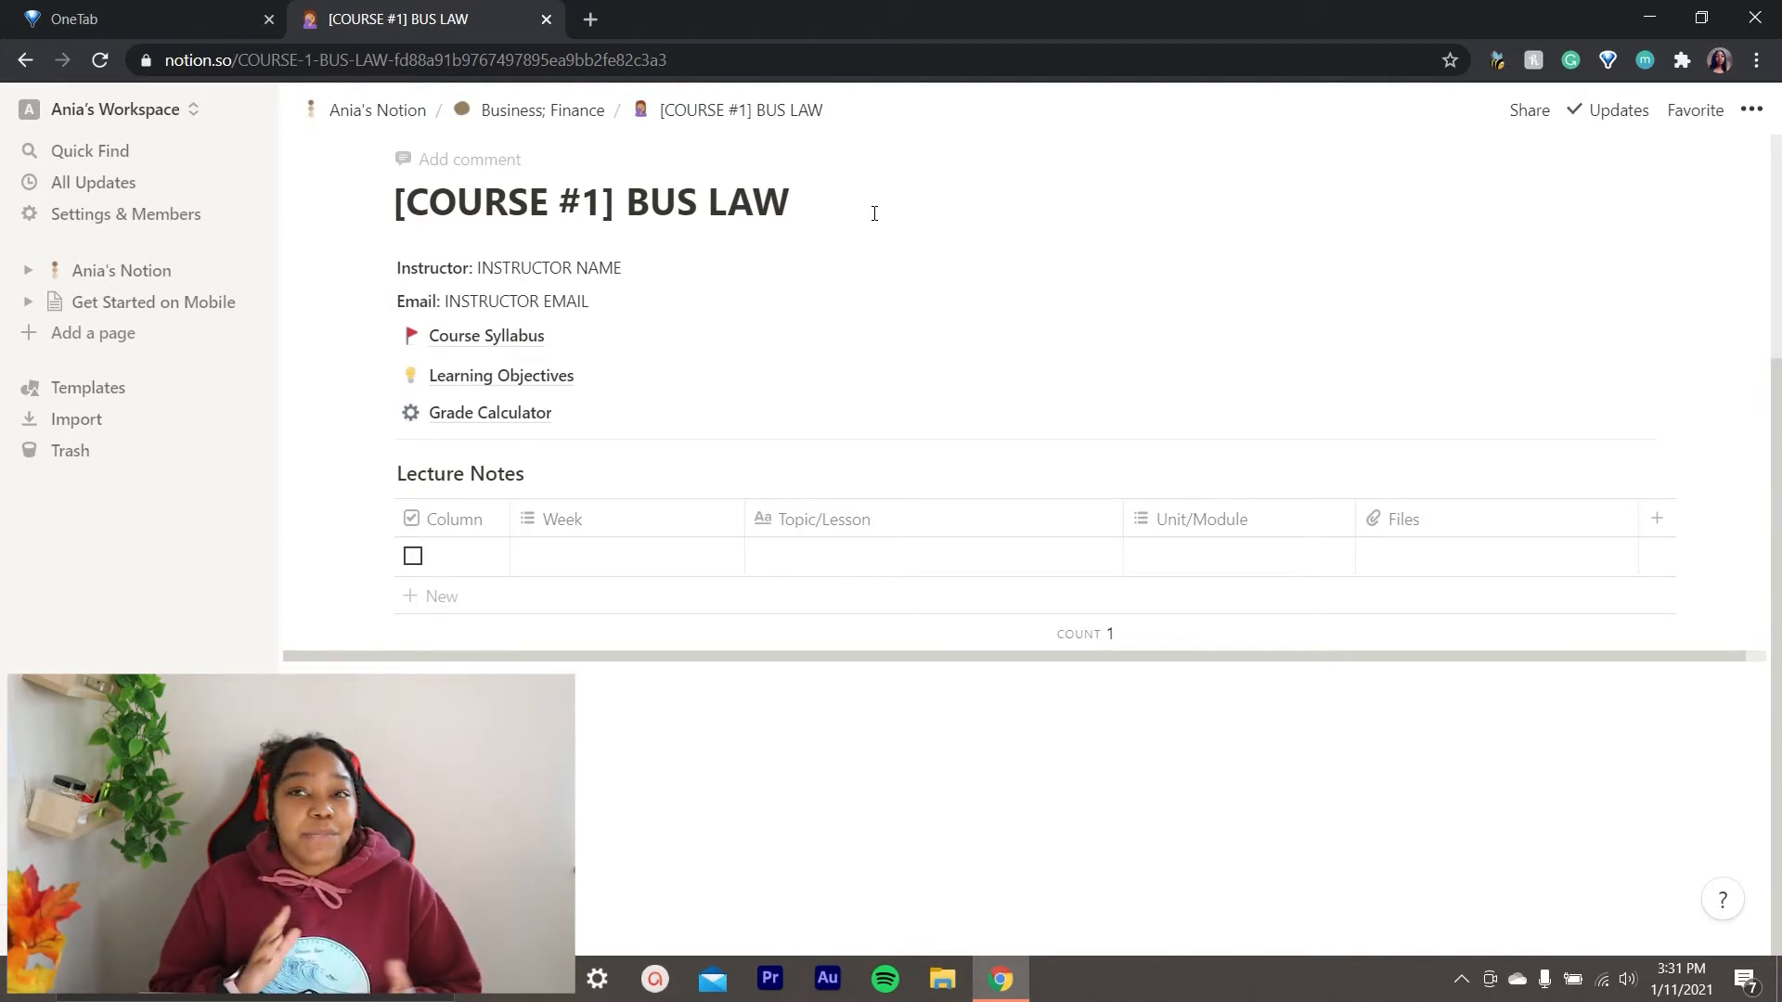
click(548, 112)
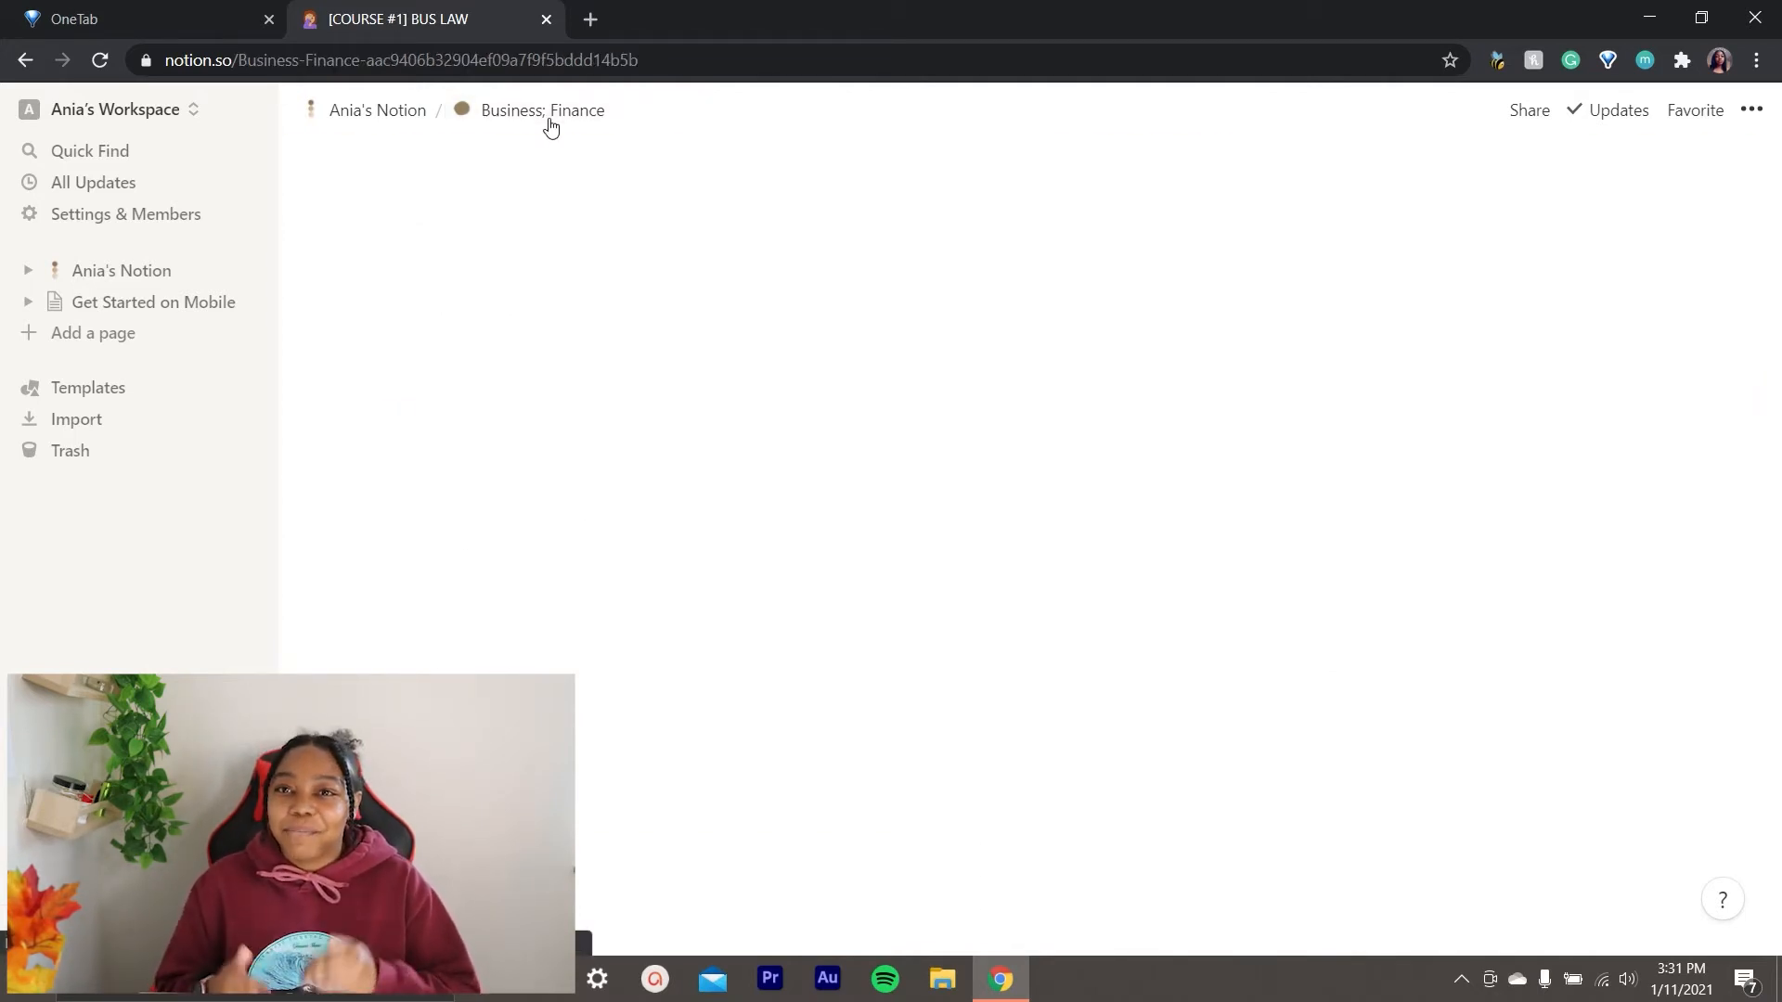
scroll(807, 327, down, 3)
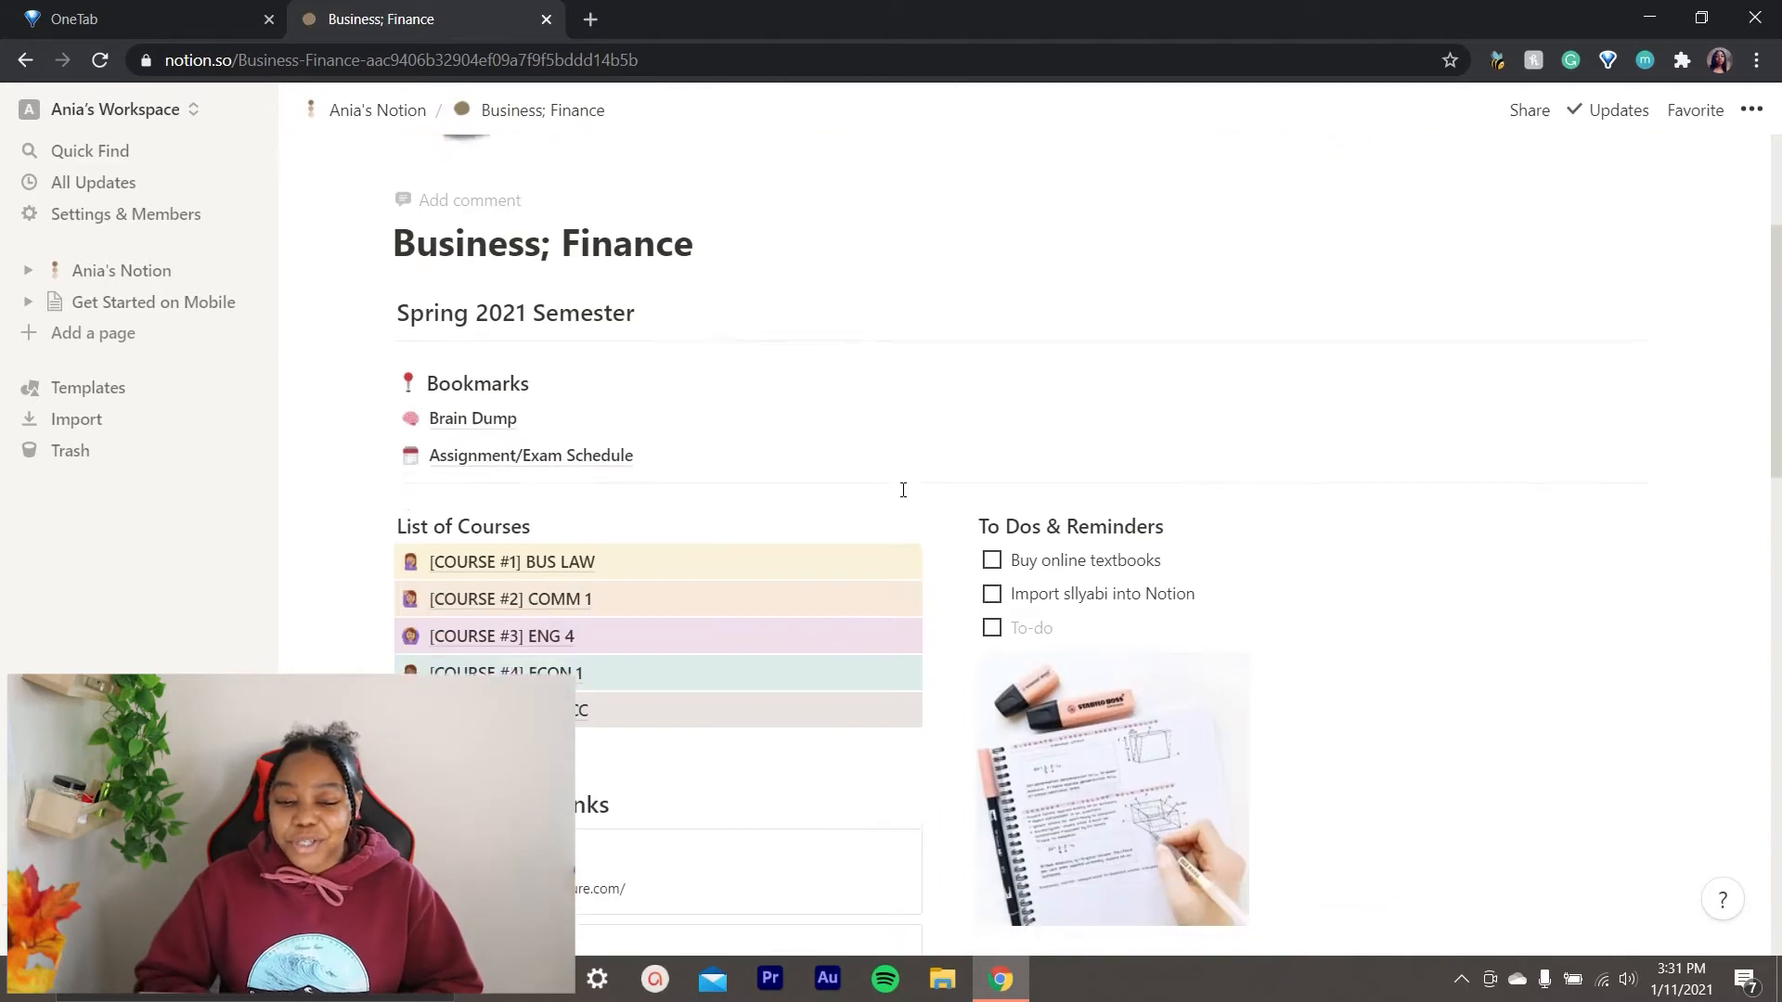
Open the [COURSE #2] COMM 1 page, review its Lecture Notes table, and return to Business; Finance.
click(587, 585)
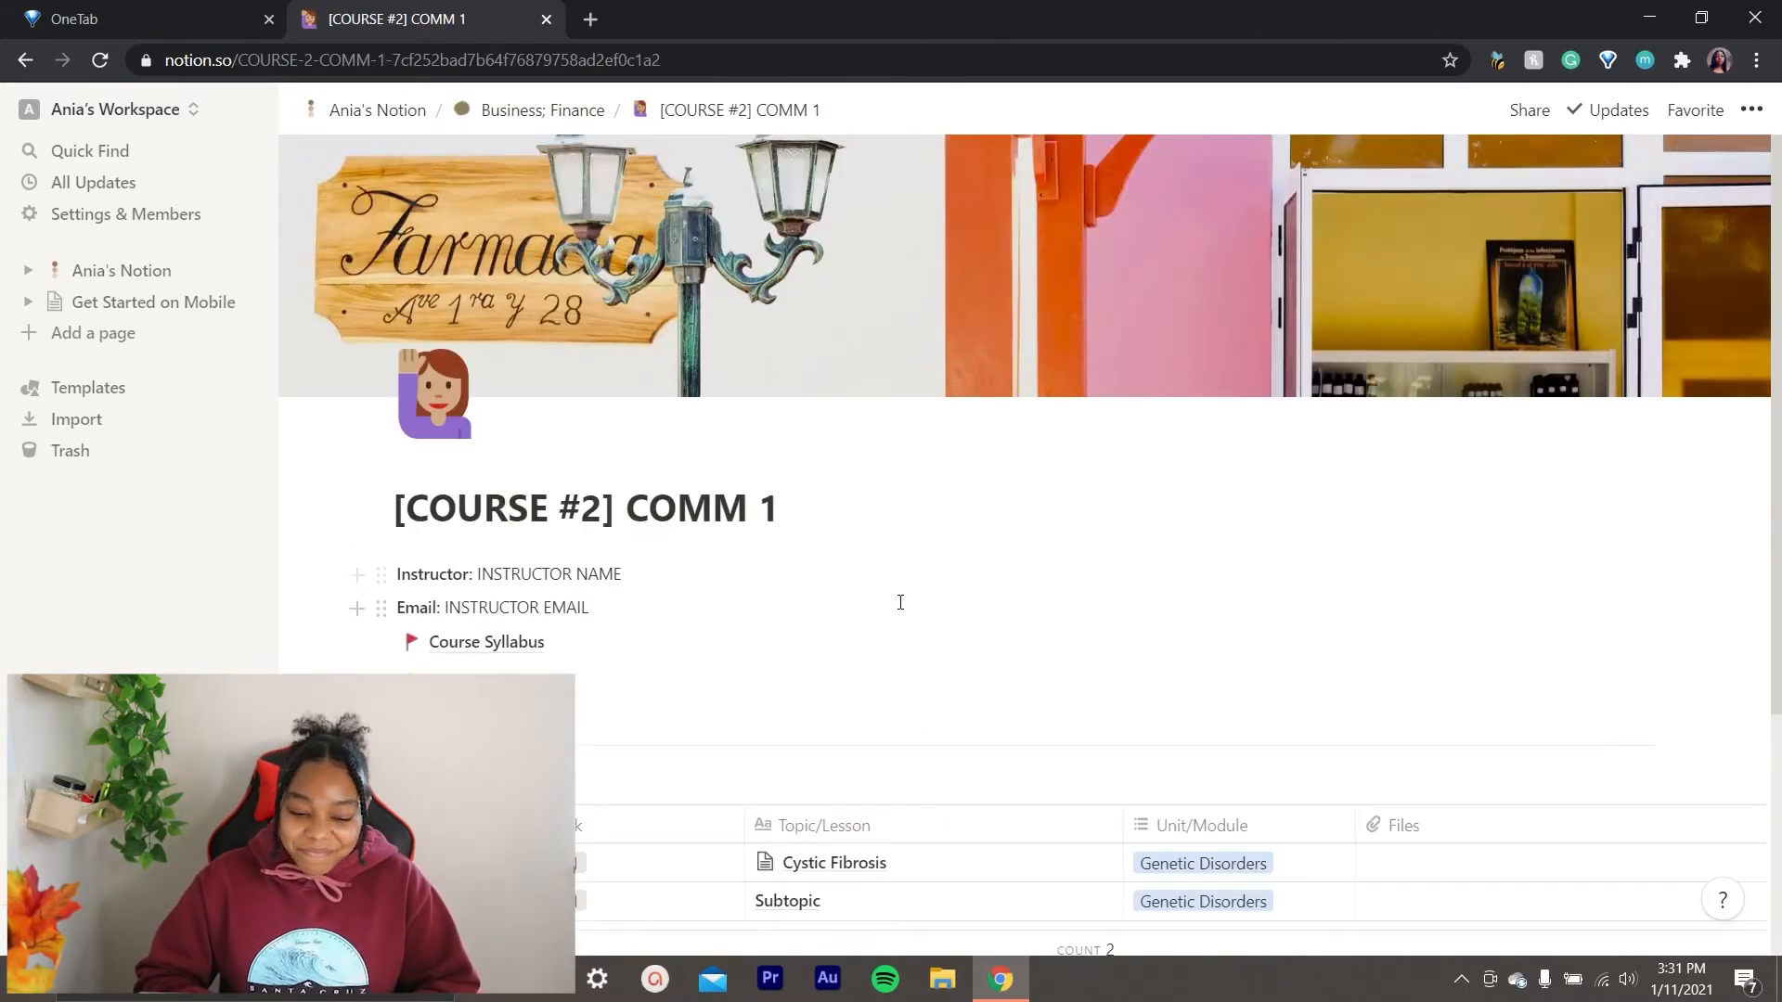
scroll(900, 602, down, 3)
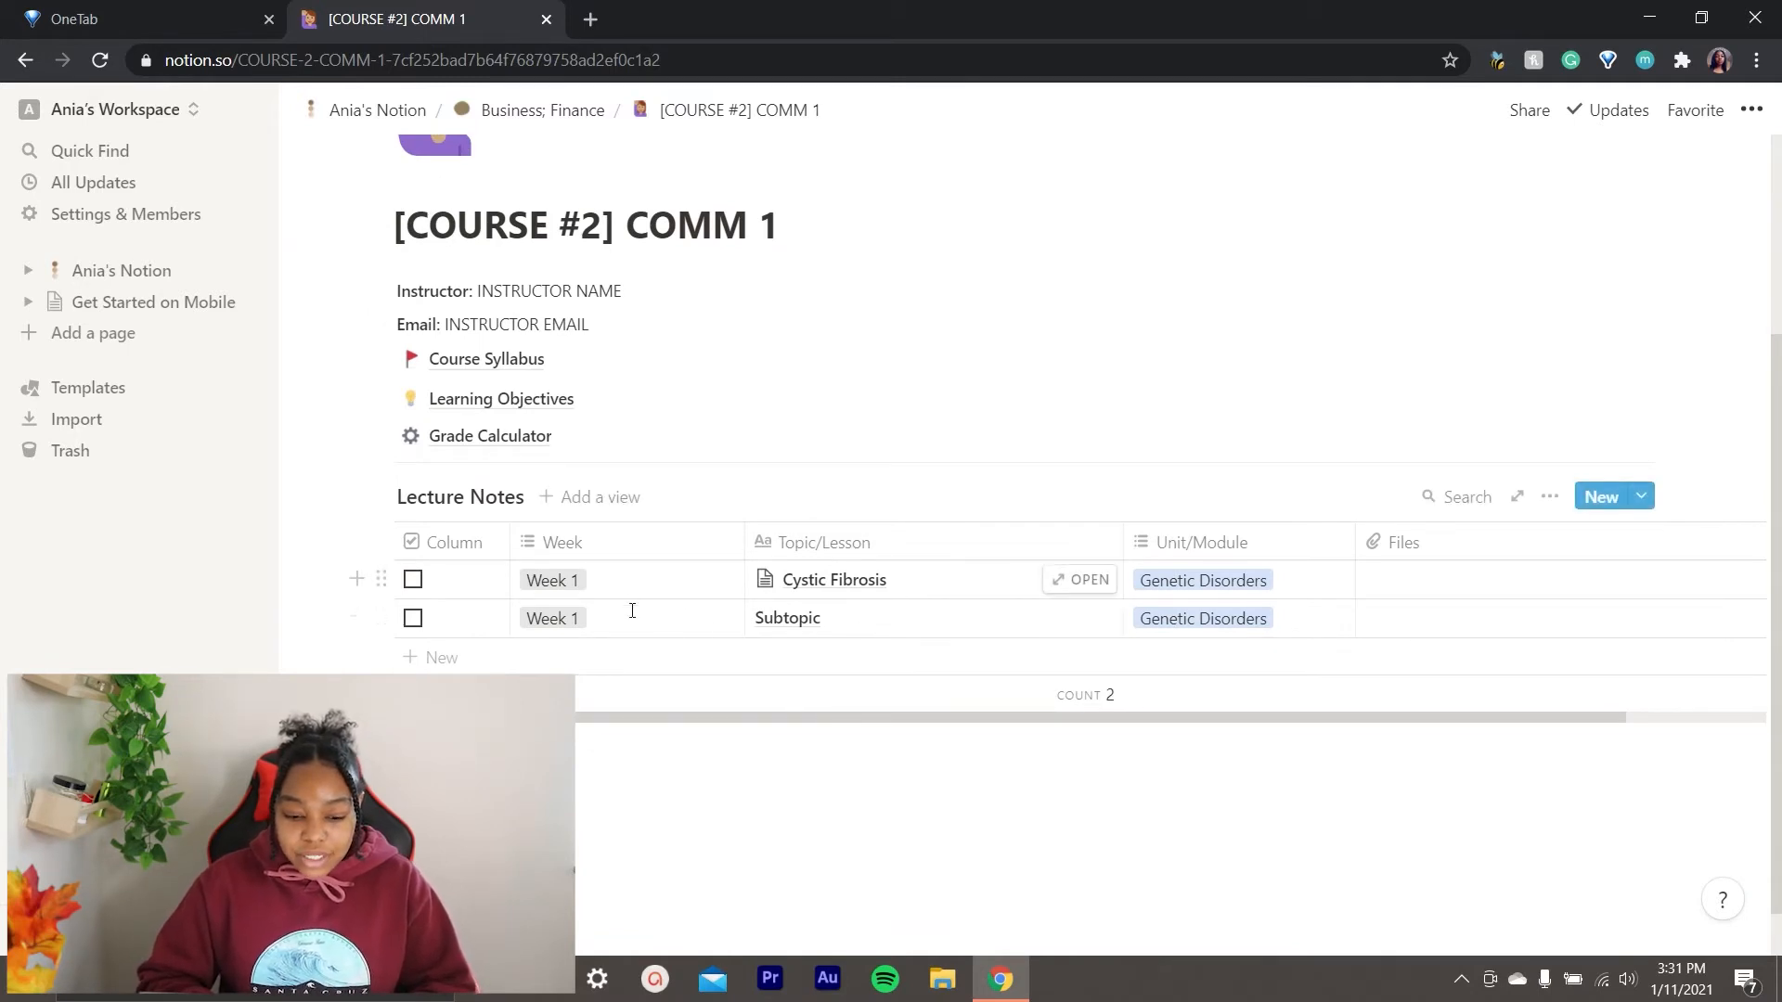
scroll(995, 567, up, 1)
scroll(995, 567, up, 5)
click(534, 110)
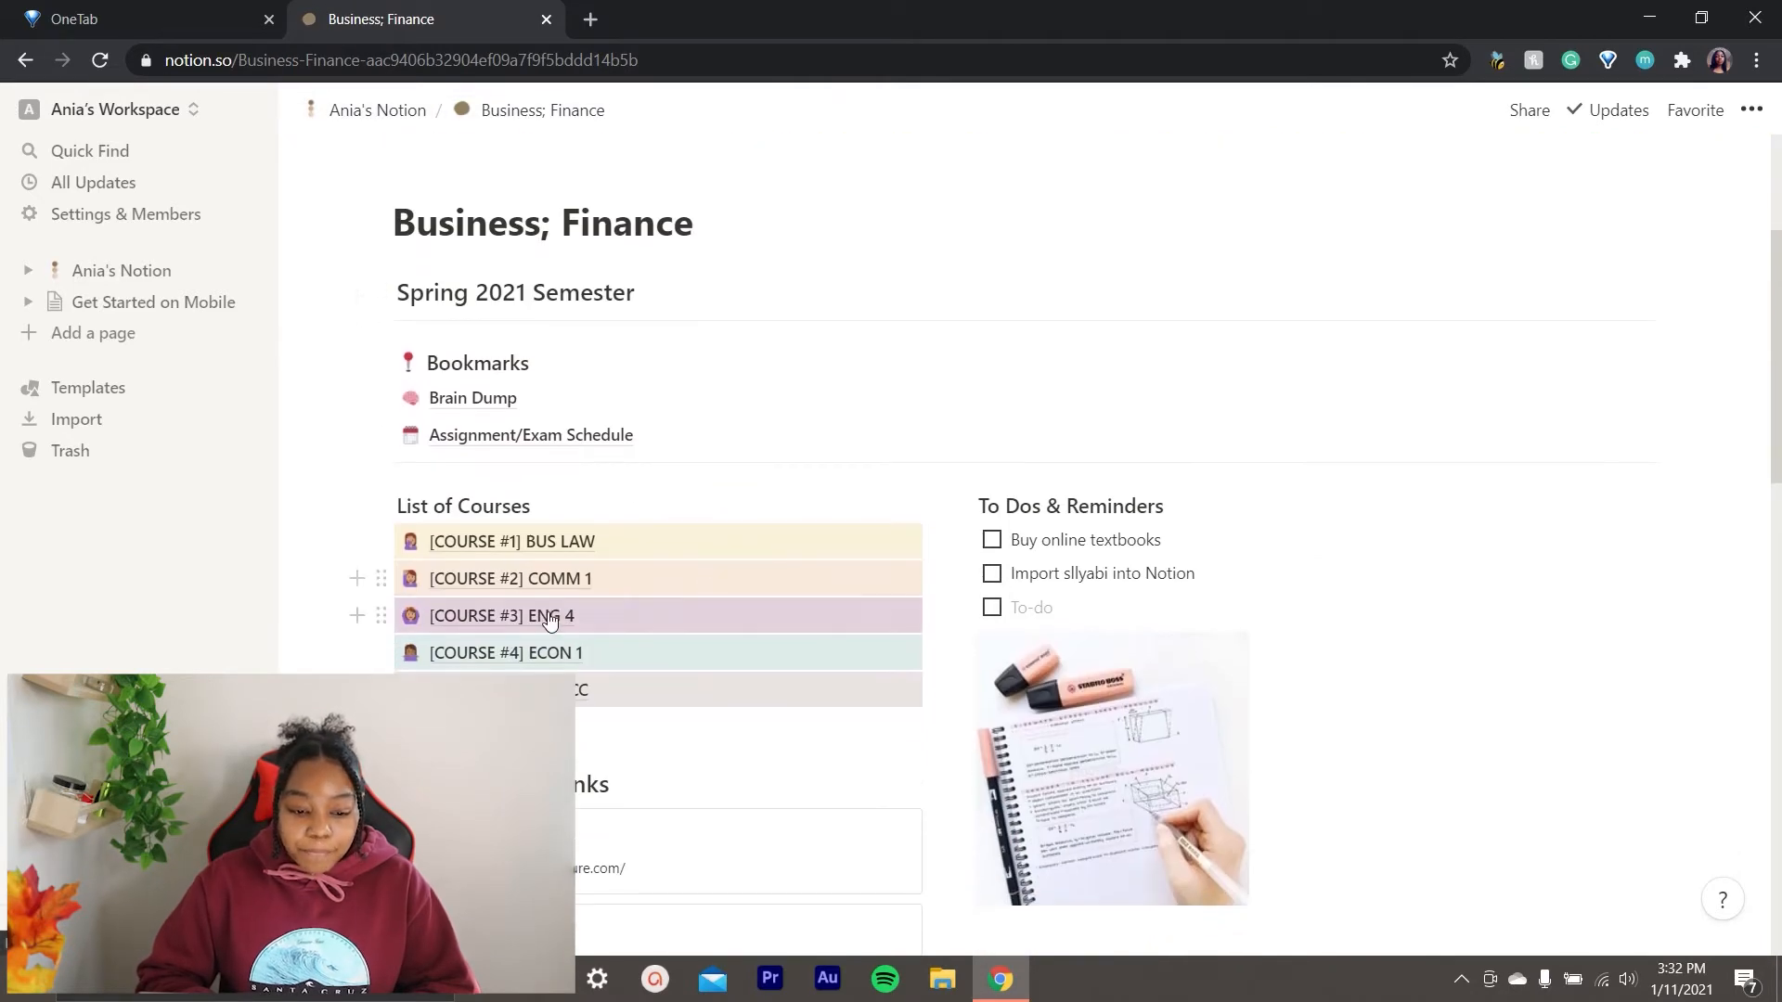
Open the [COURSE #3] ENG 4 page, look over its course links and Lecture Notes, and return to Business; Finance.
click(546, 618)
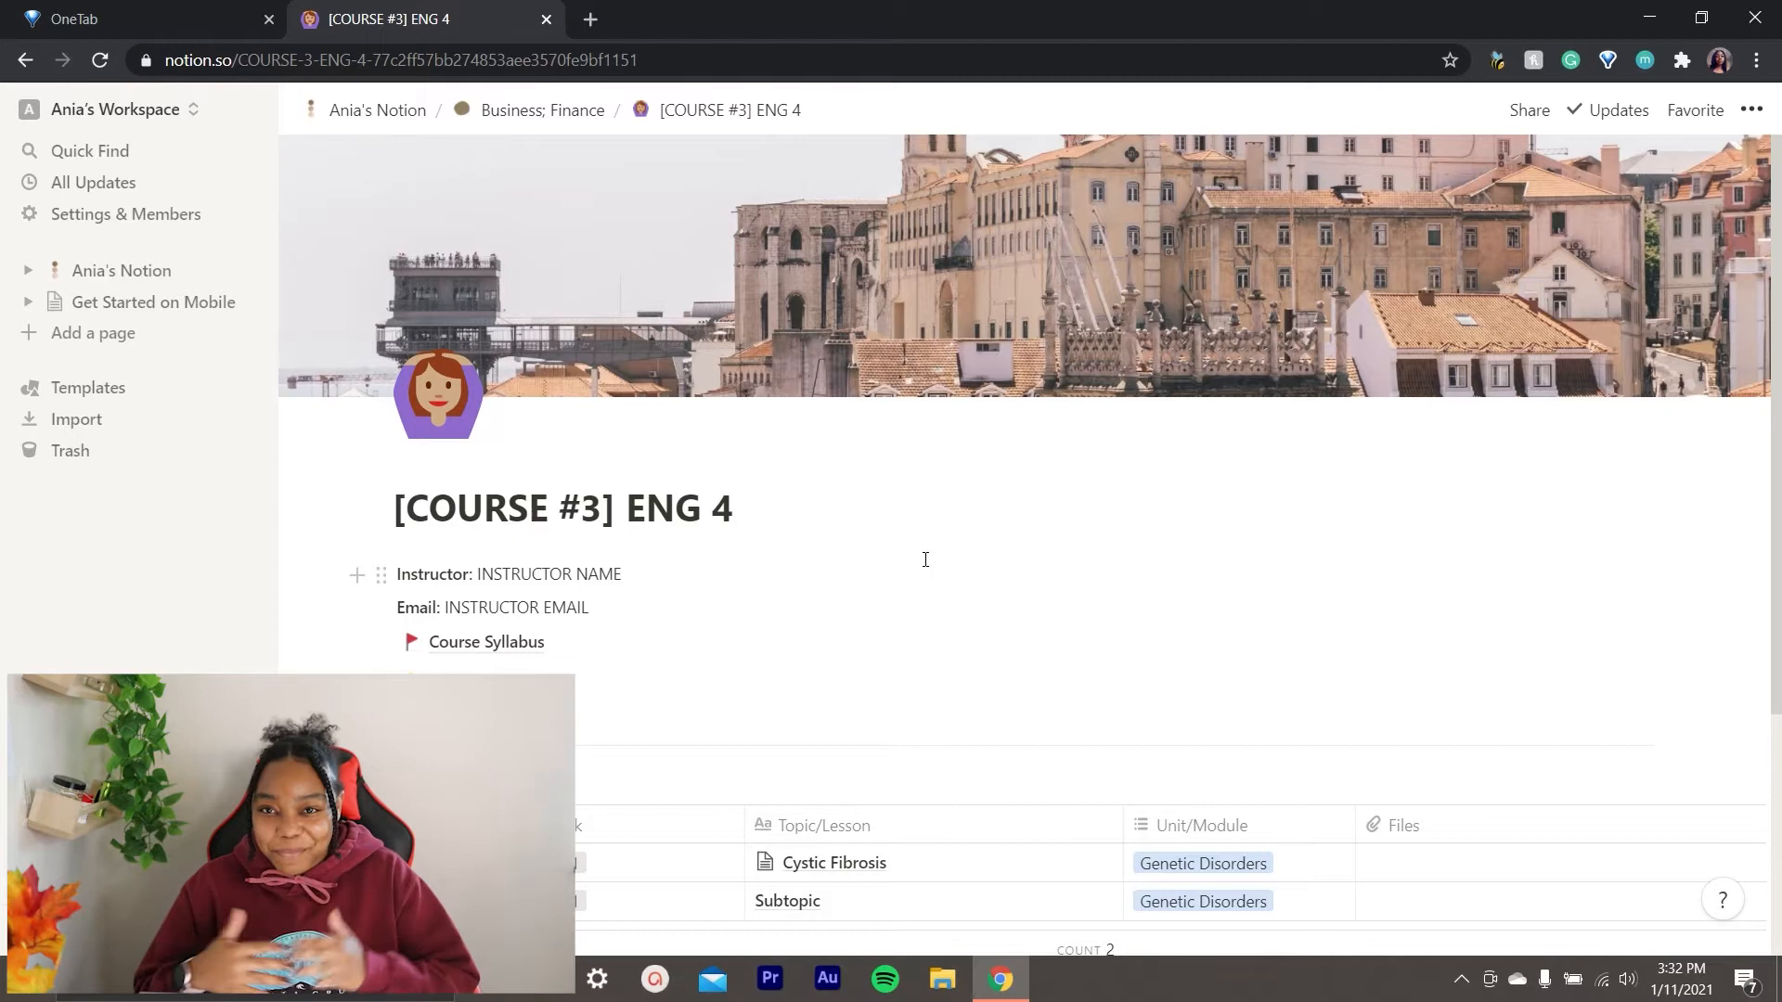
scroll(925, 560, down, 1)
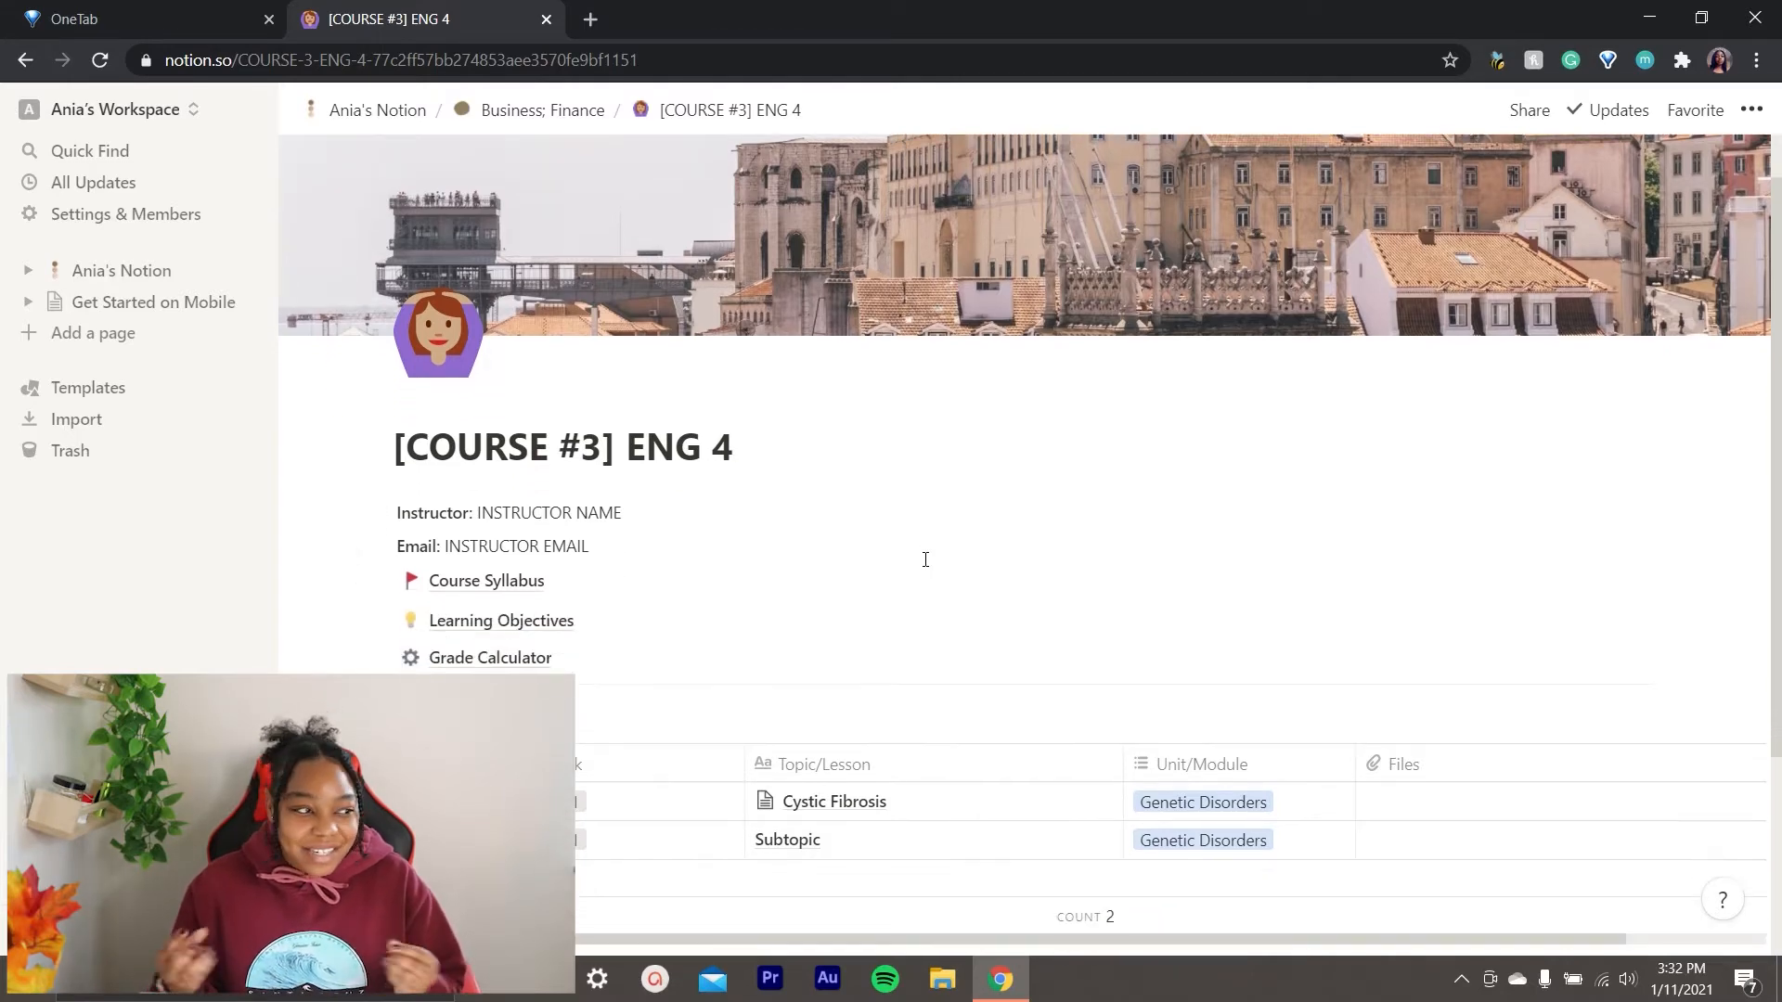
scroll(687, 691, down, 2)
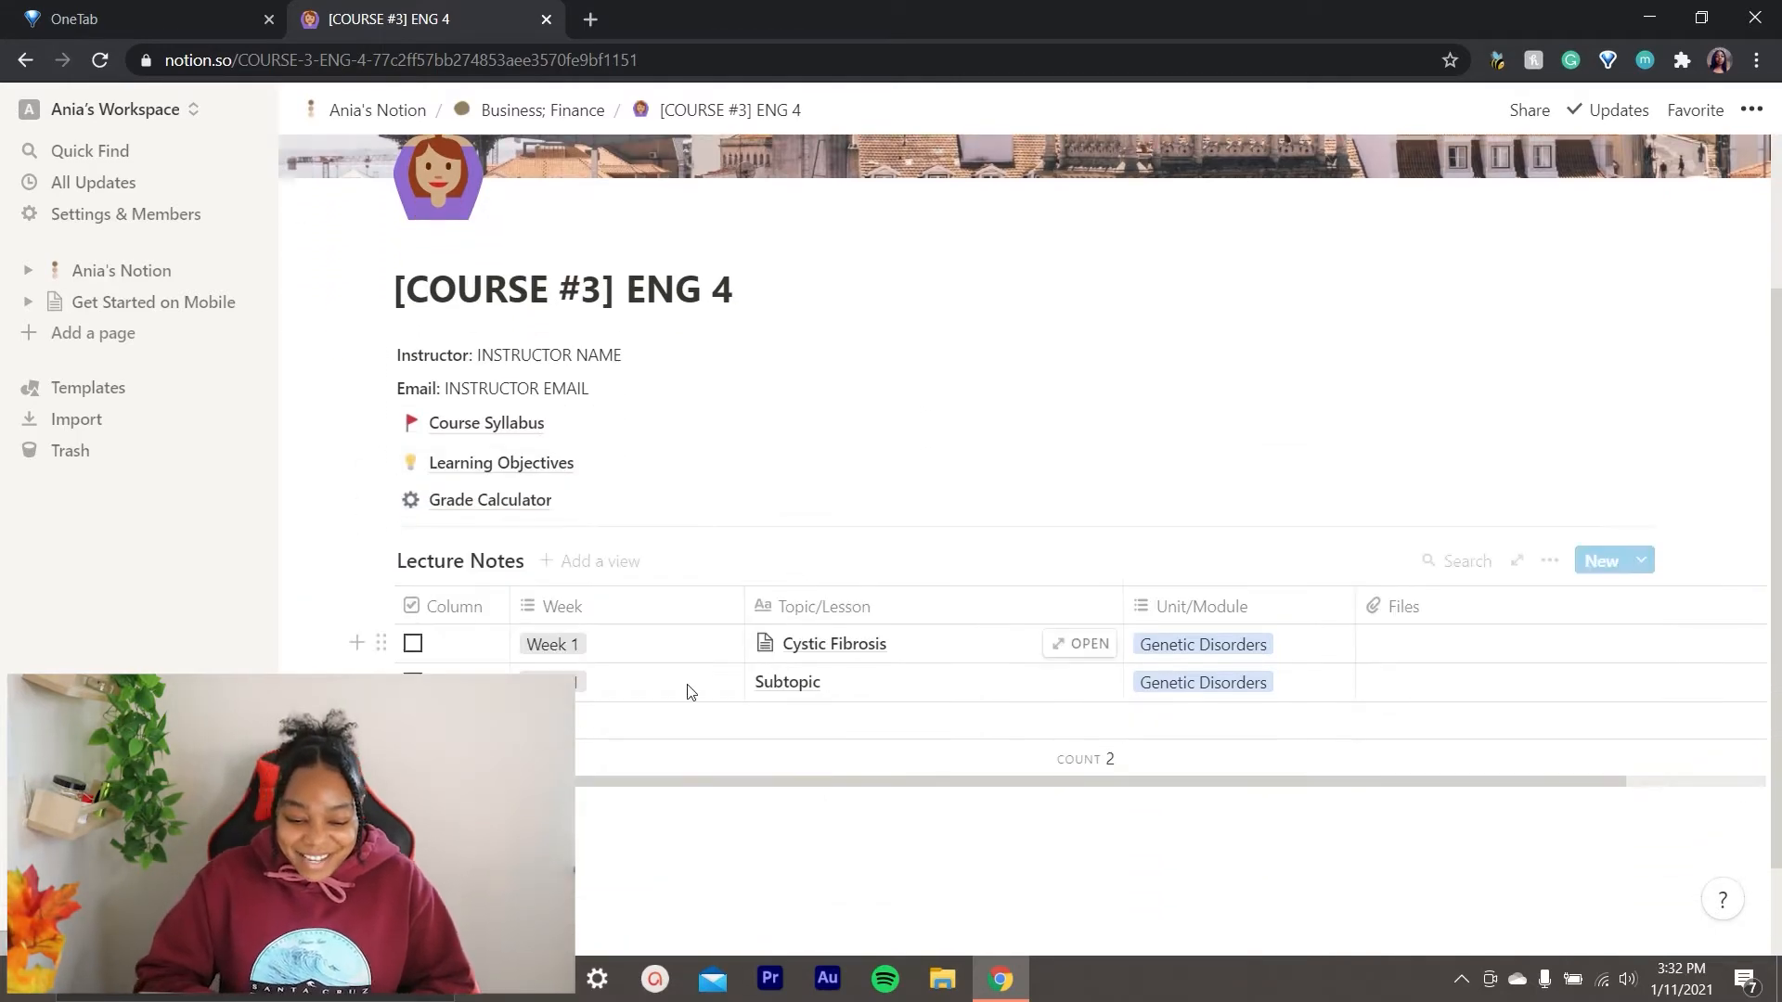
scroll(799, 683, up, 3)
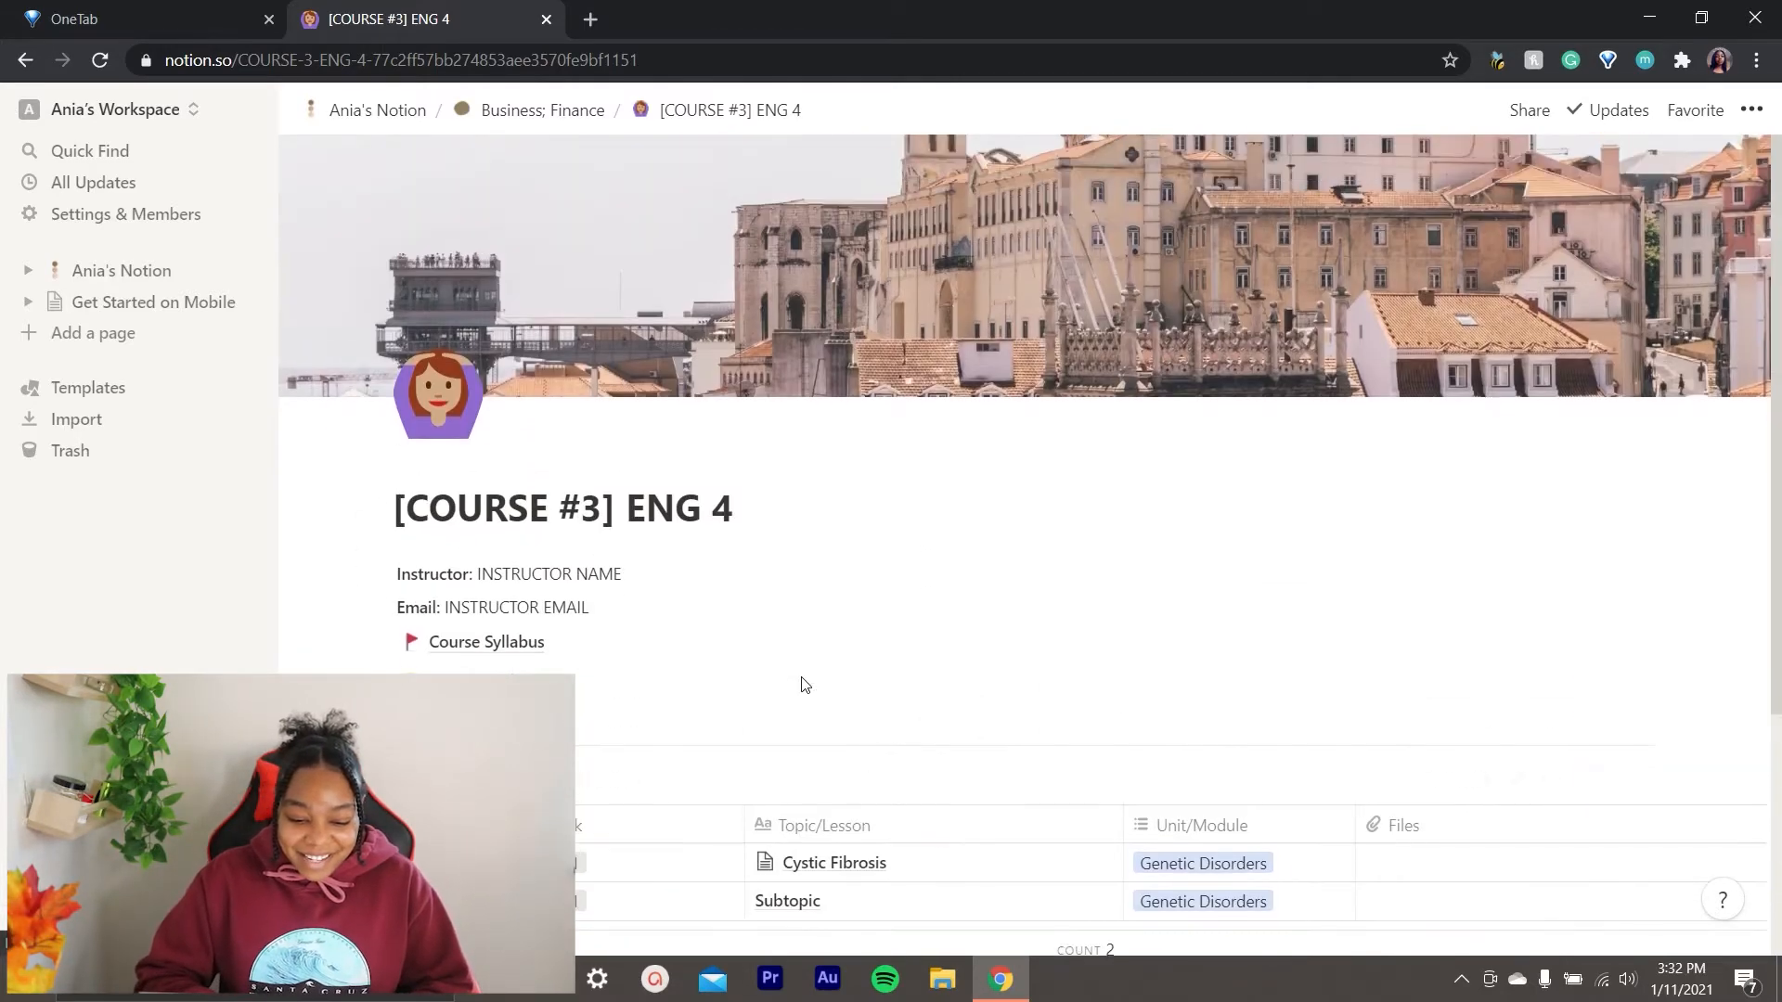
click(561, 113)
Open the [COURSE #4] ECON 1 page from the List of Courses, look it over, and return to Business; Finance.
scroll(731, 595, down, 3)
scroll(687, 607, down, 1)
click(652, 650)
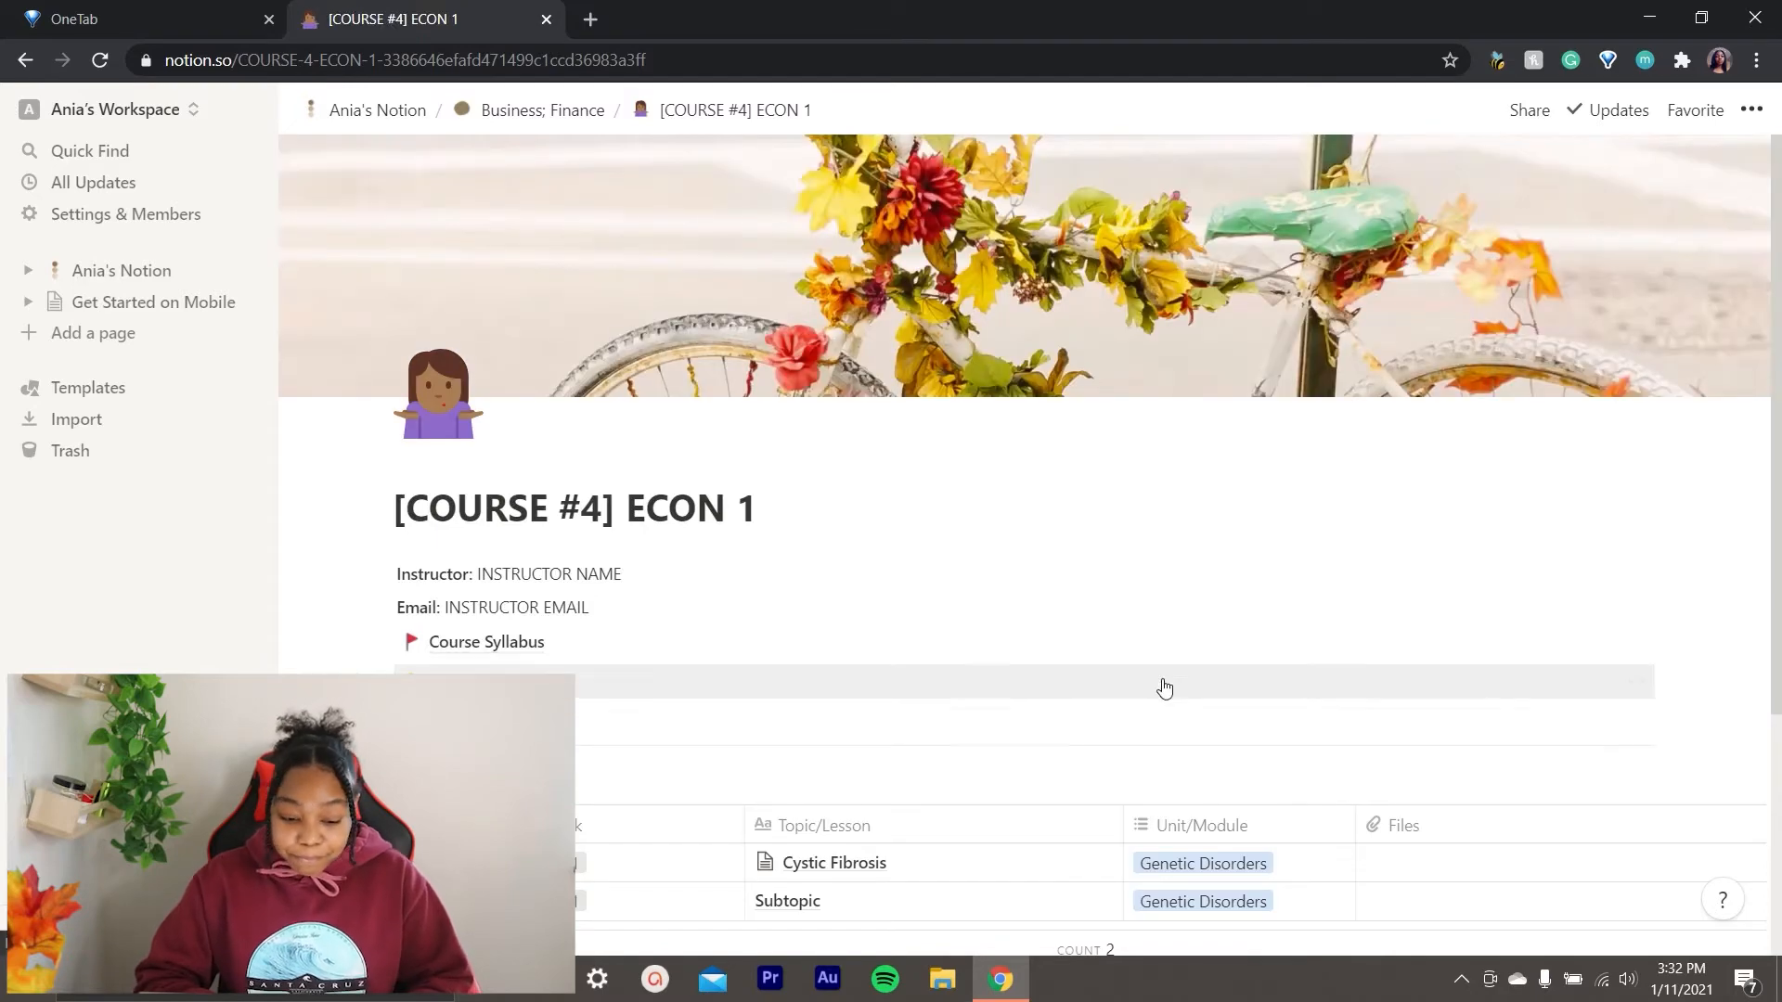
scroll(1164, 688, down, 4)
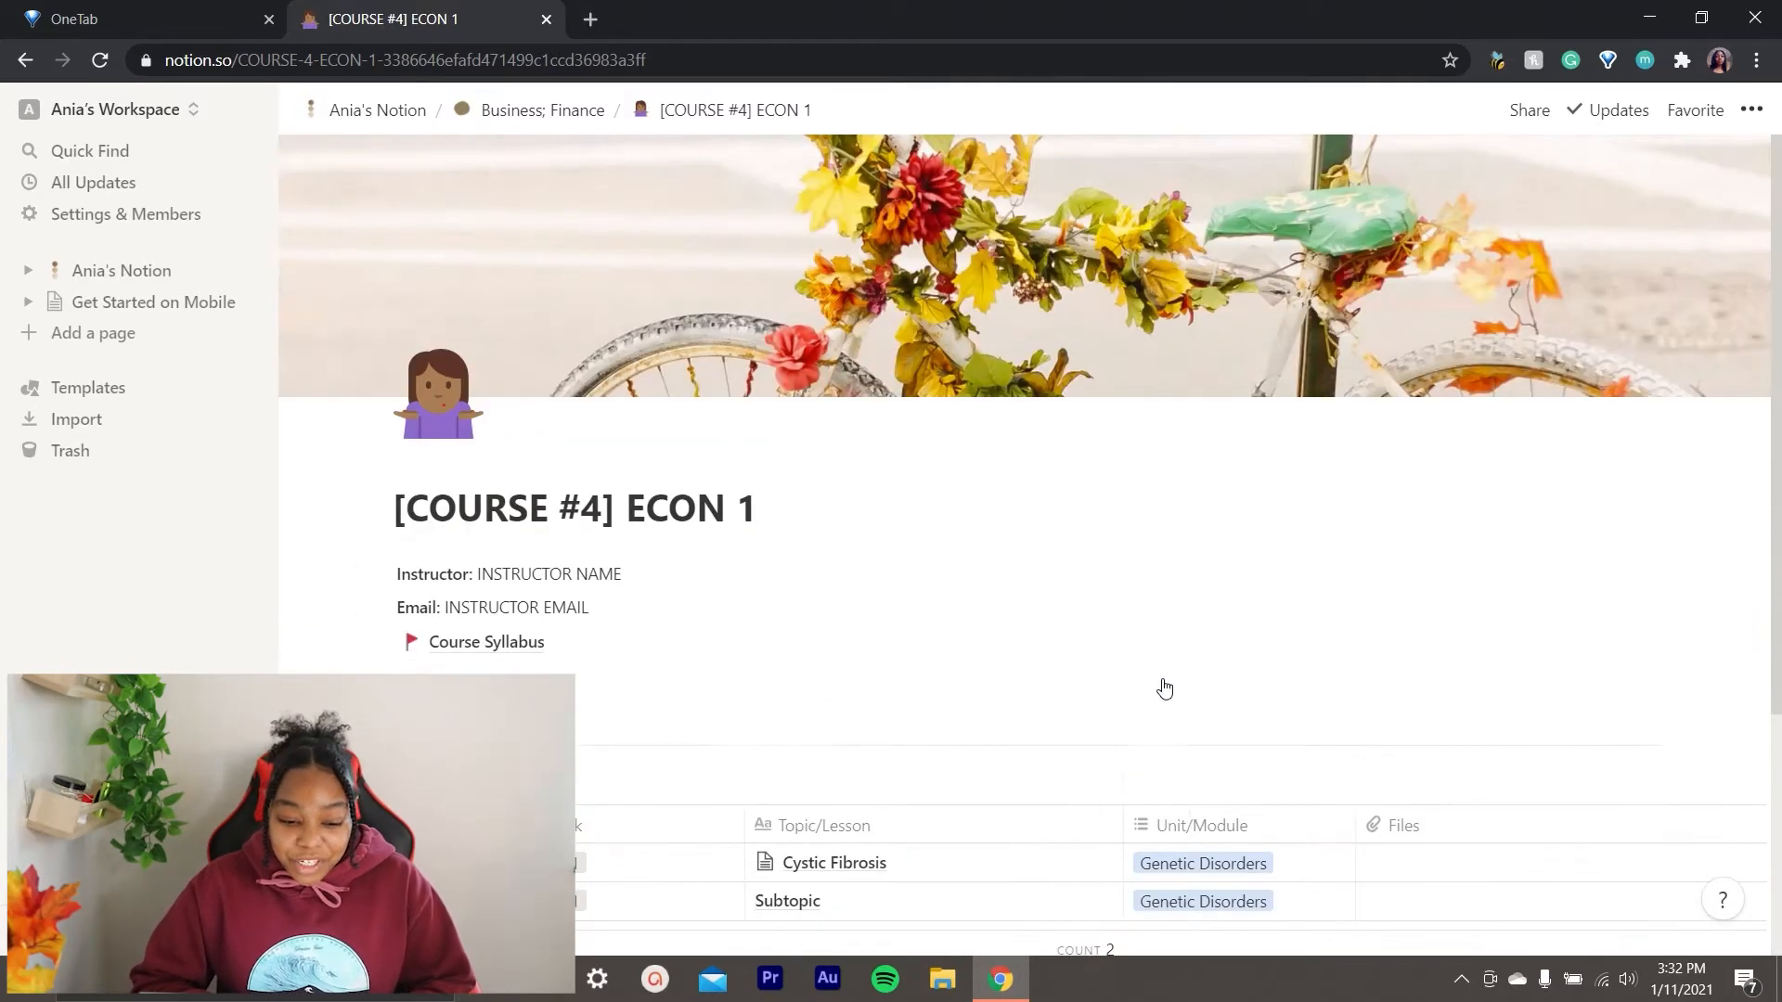
click(525, 115)
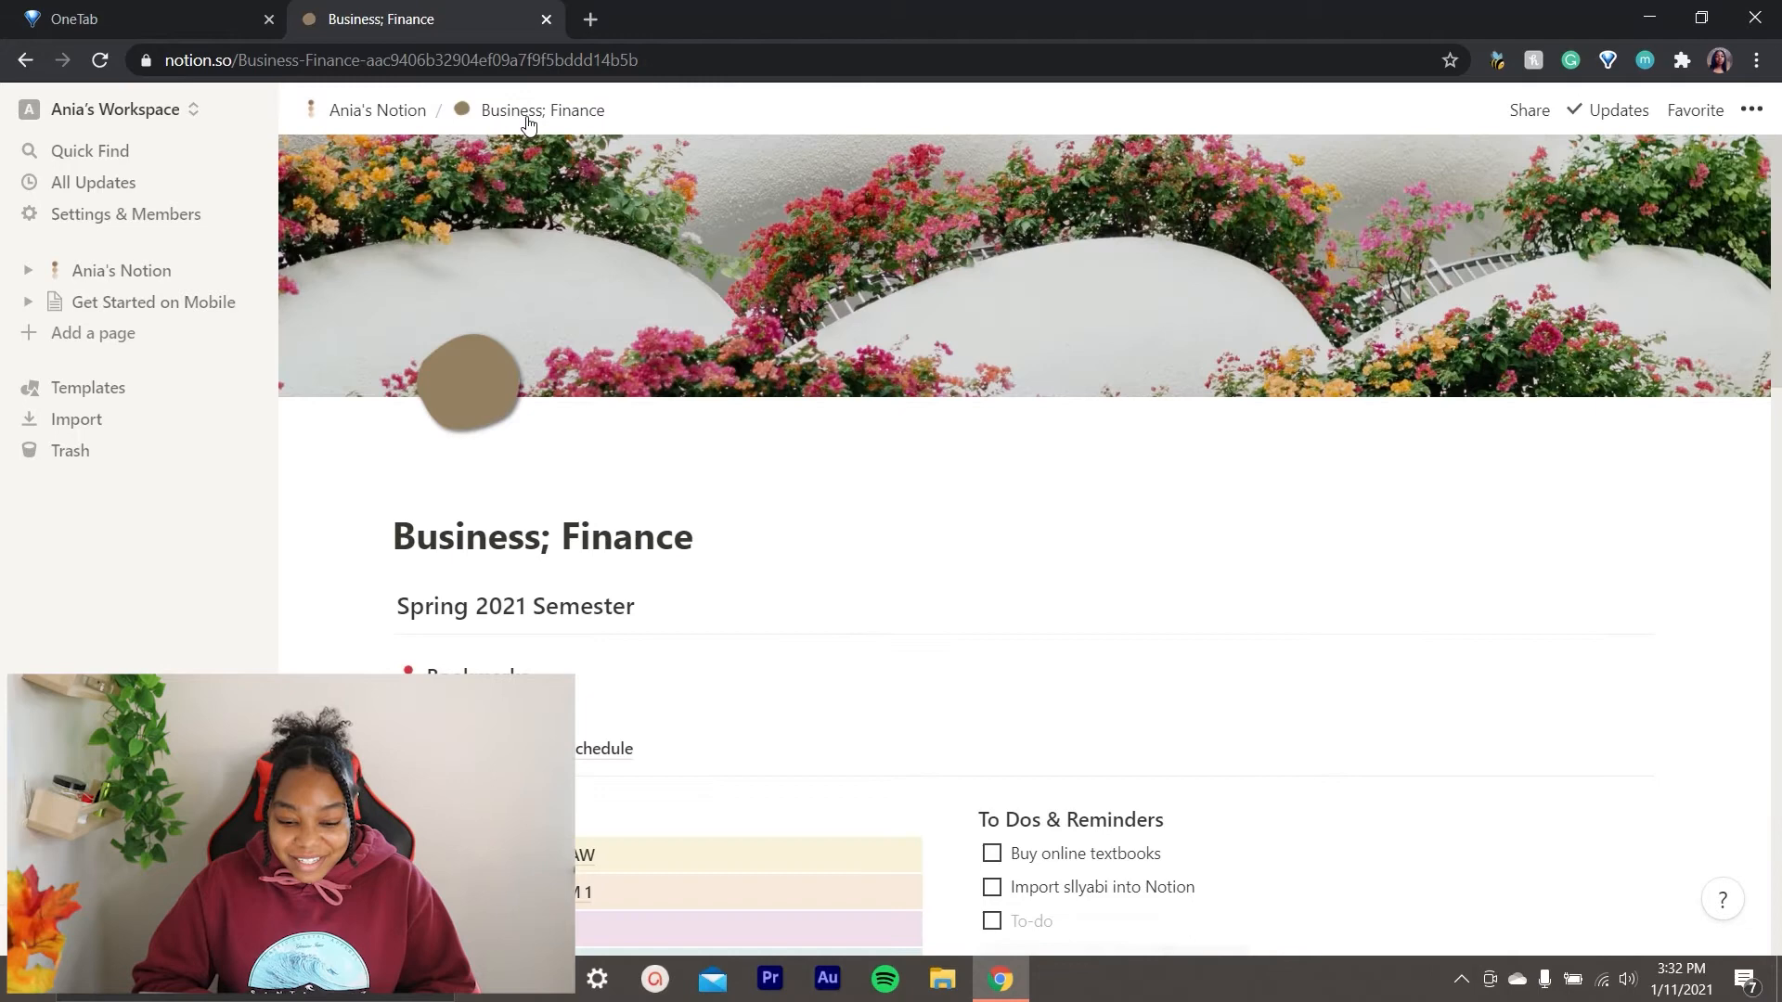
Open the [COURSE #5] FIN ACC page from the List of Courses, view it, and return to Business; Finance.
scroll(843, 473, down, 4)
click(585, 640)
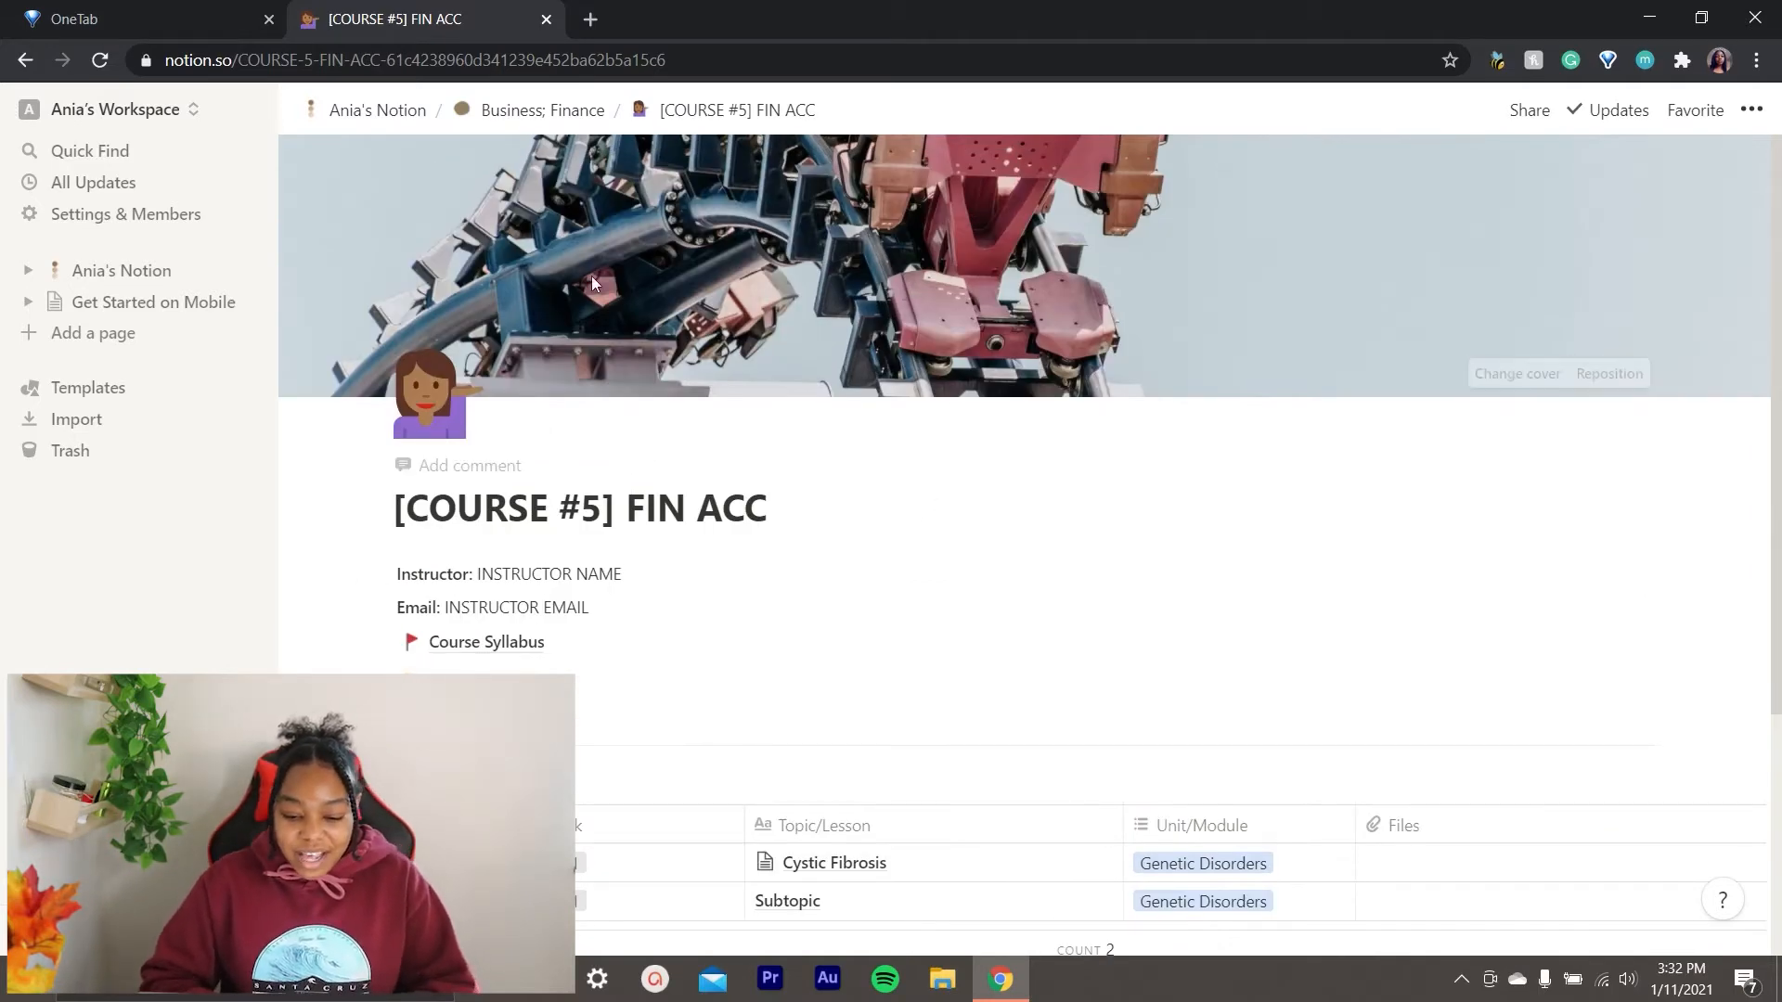
click(576, 110)
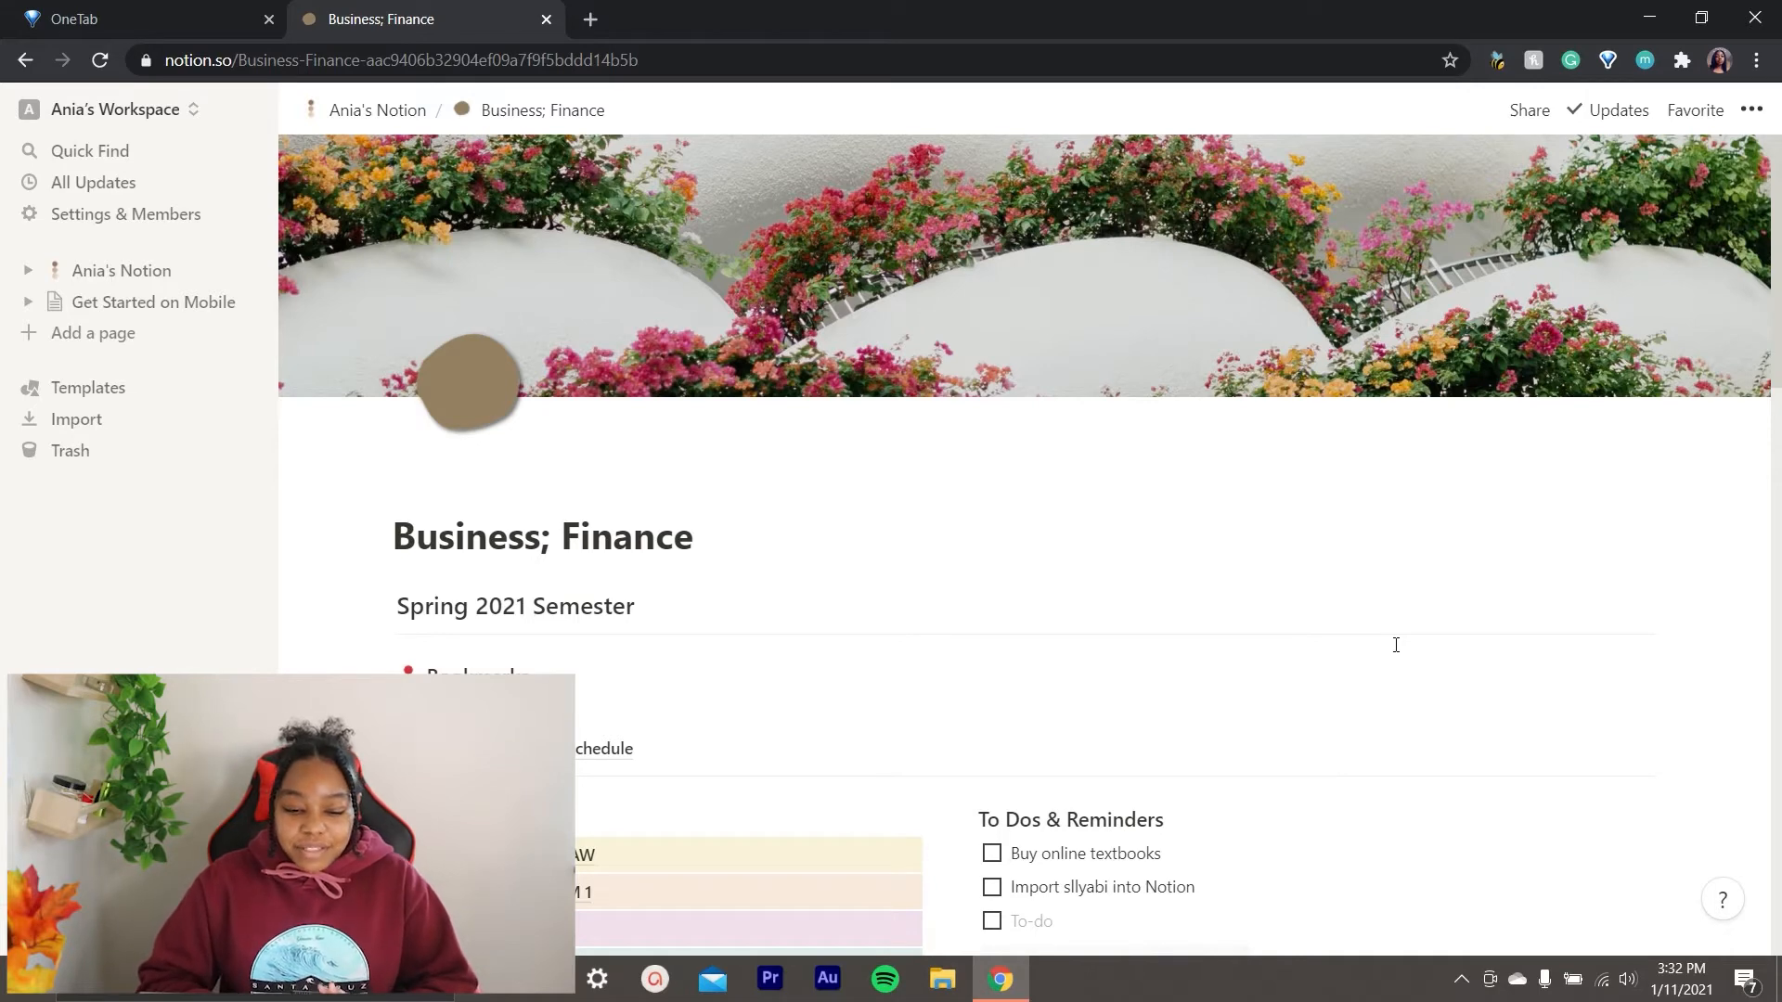
Open the Canvas Log In bookmark under Other Helpful Links, view the login page, and close it.
scroll(1395, 644, down, 7)
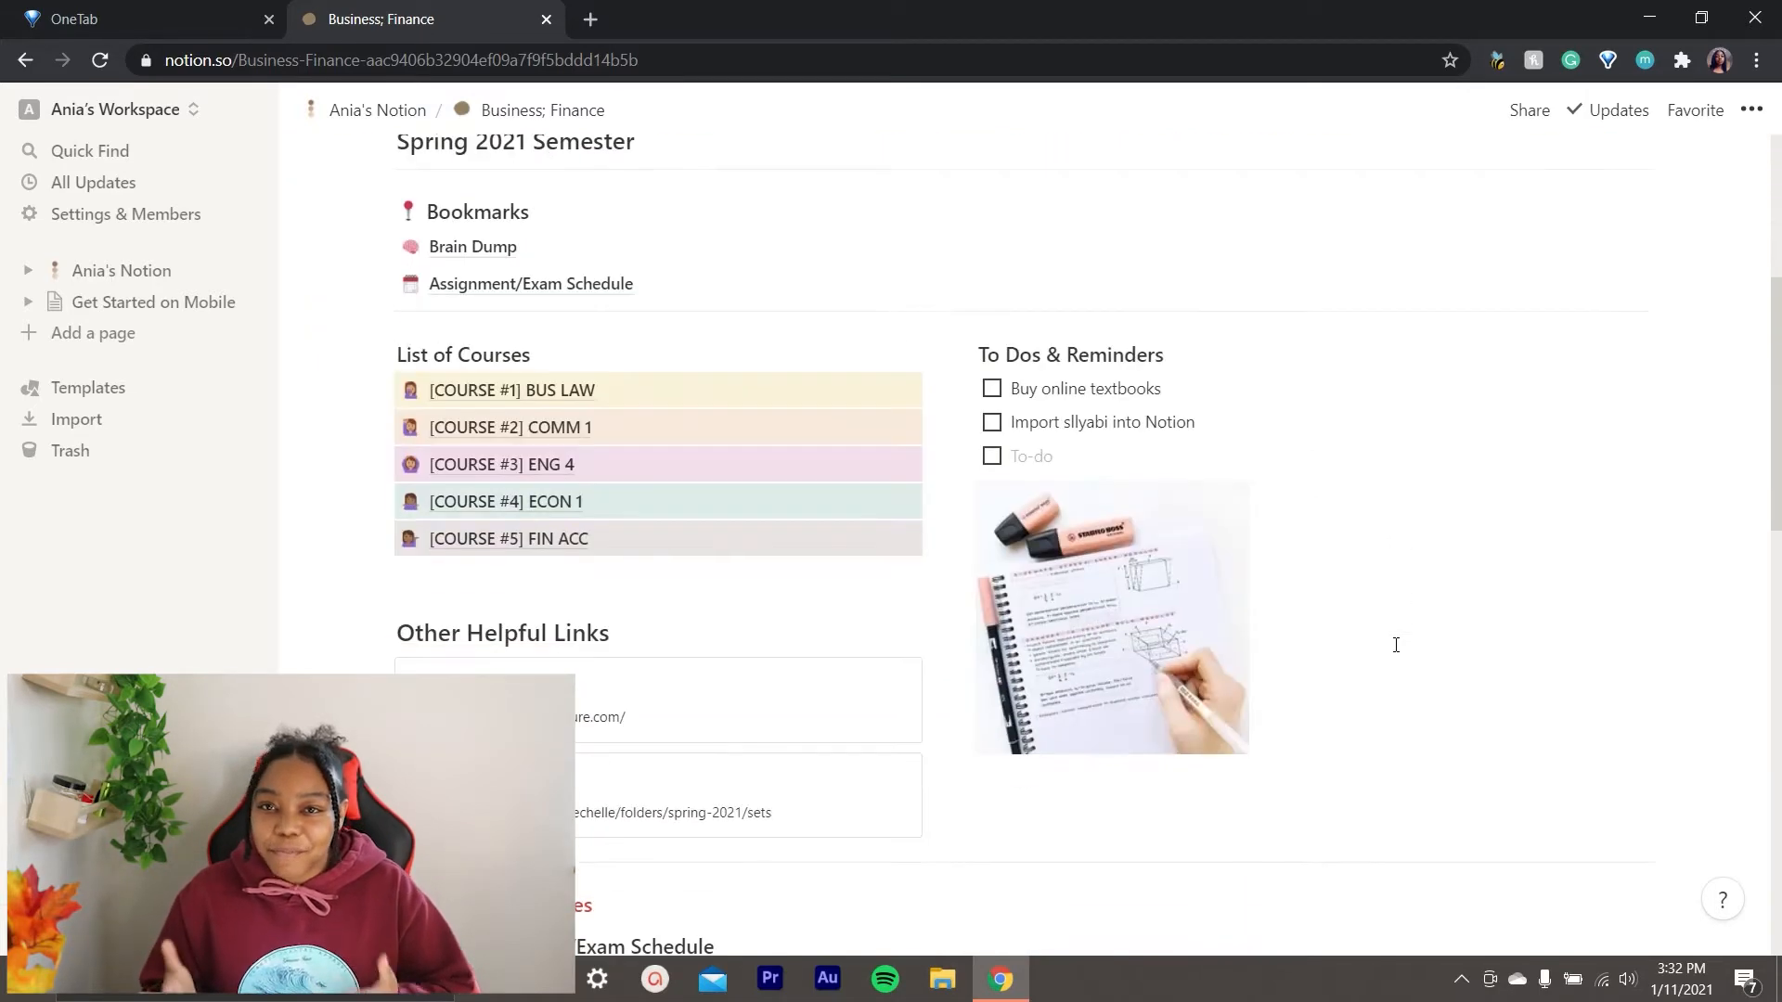
scroll(1395, 644, down, 1)
mouse_move(1148, 293)
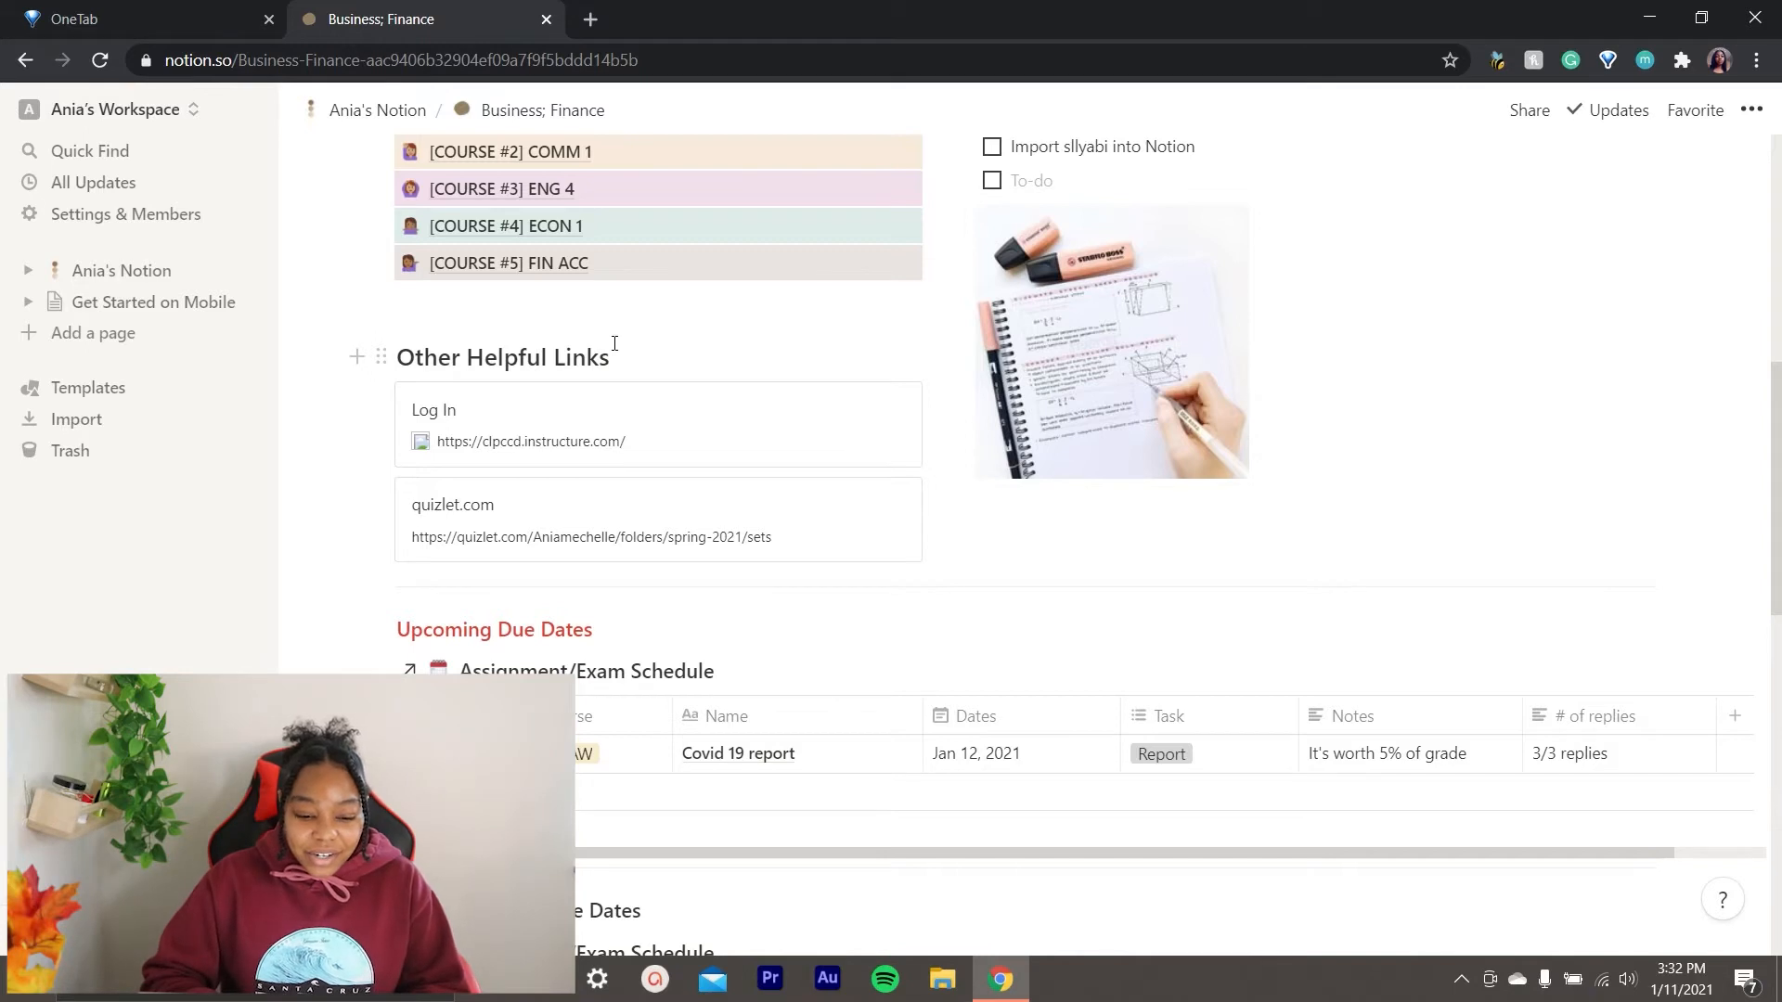
click(608, 436)
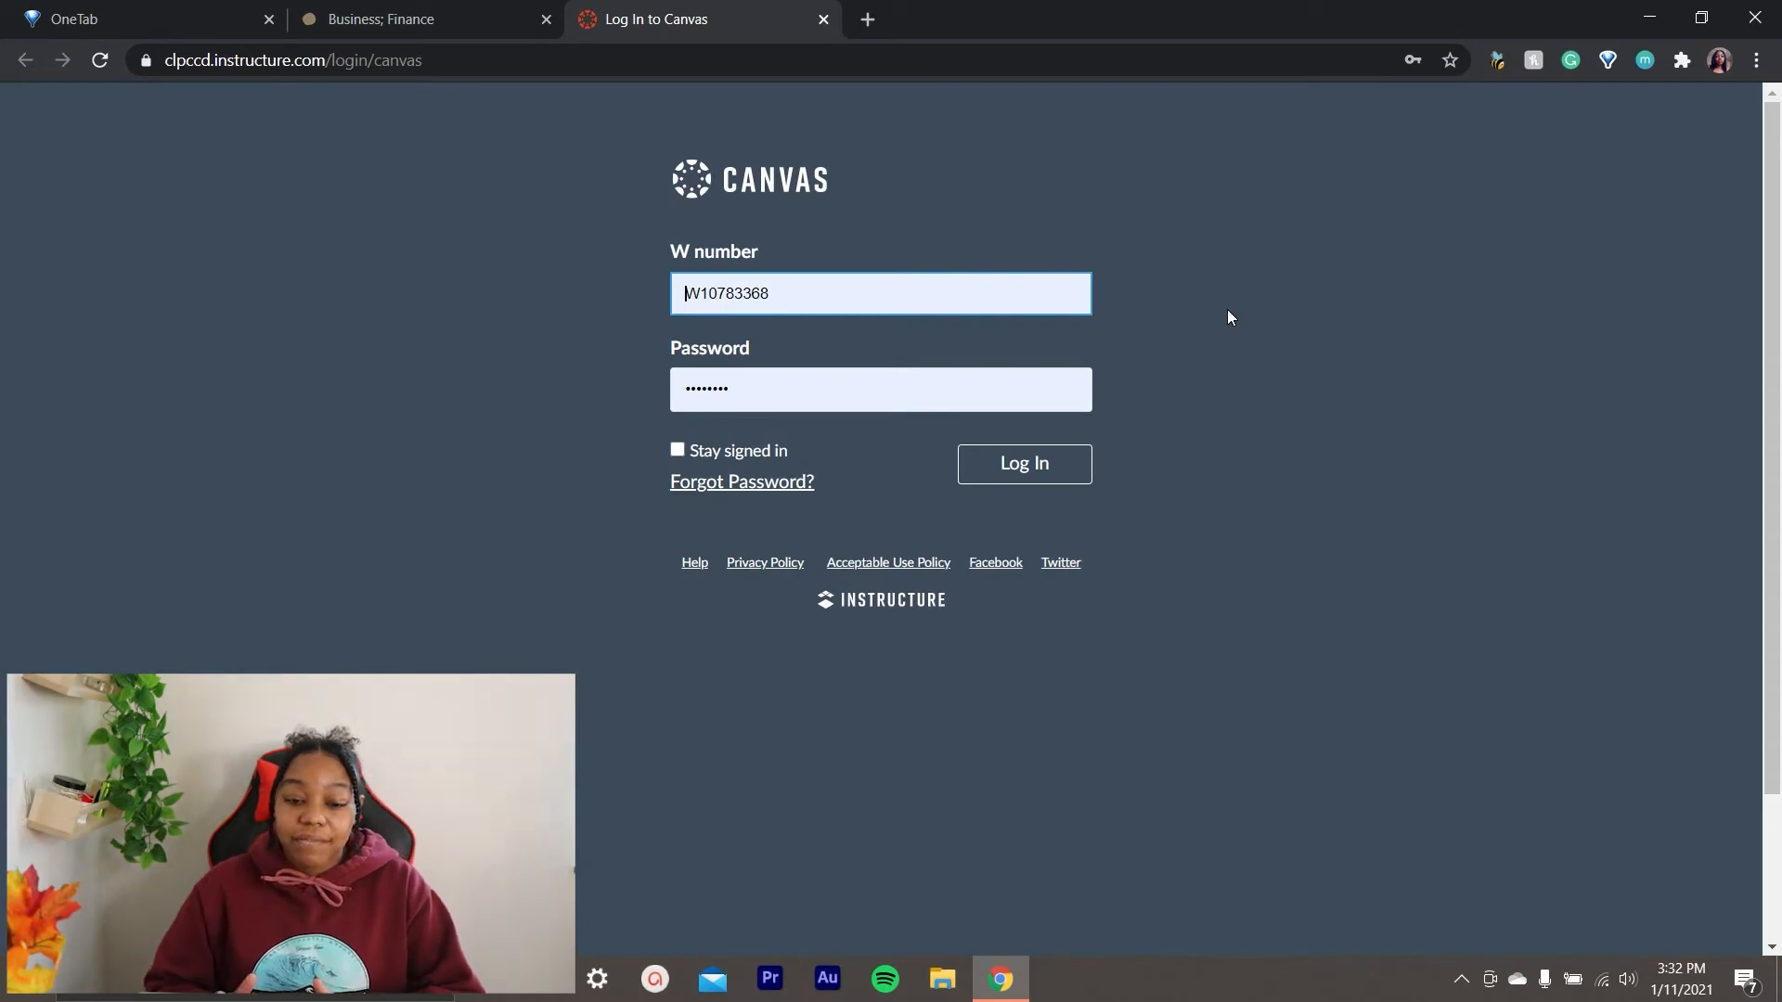
click(823, 20)
Open the quizlet.com bookmark, view the Spring 2021 folder, and close it to return to Business; Finance.
click(761, 524)
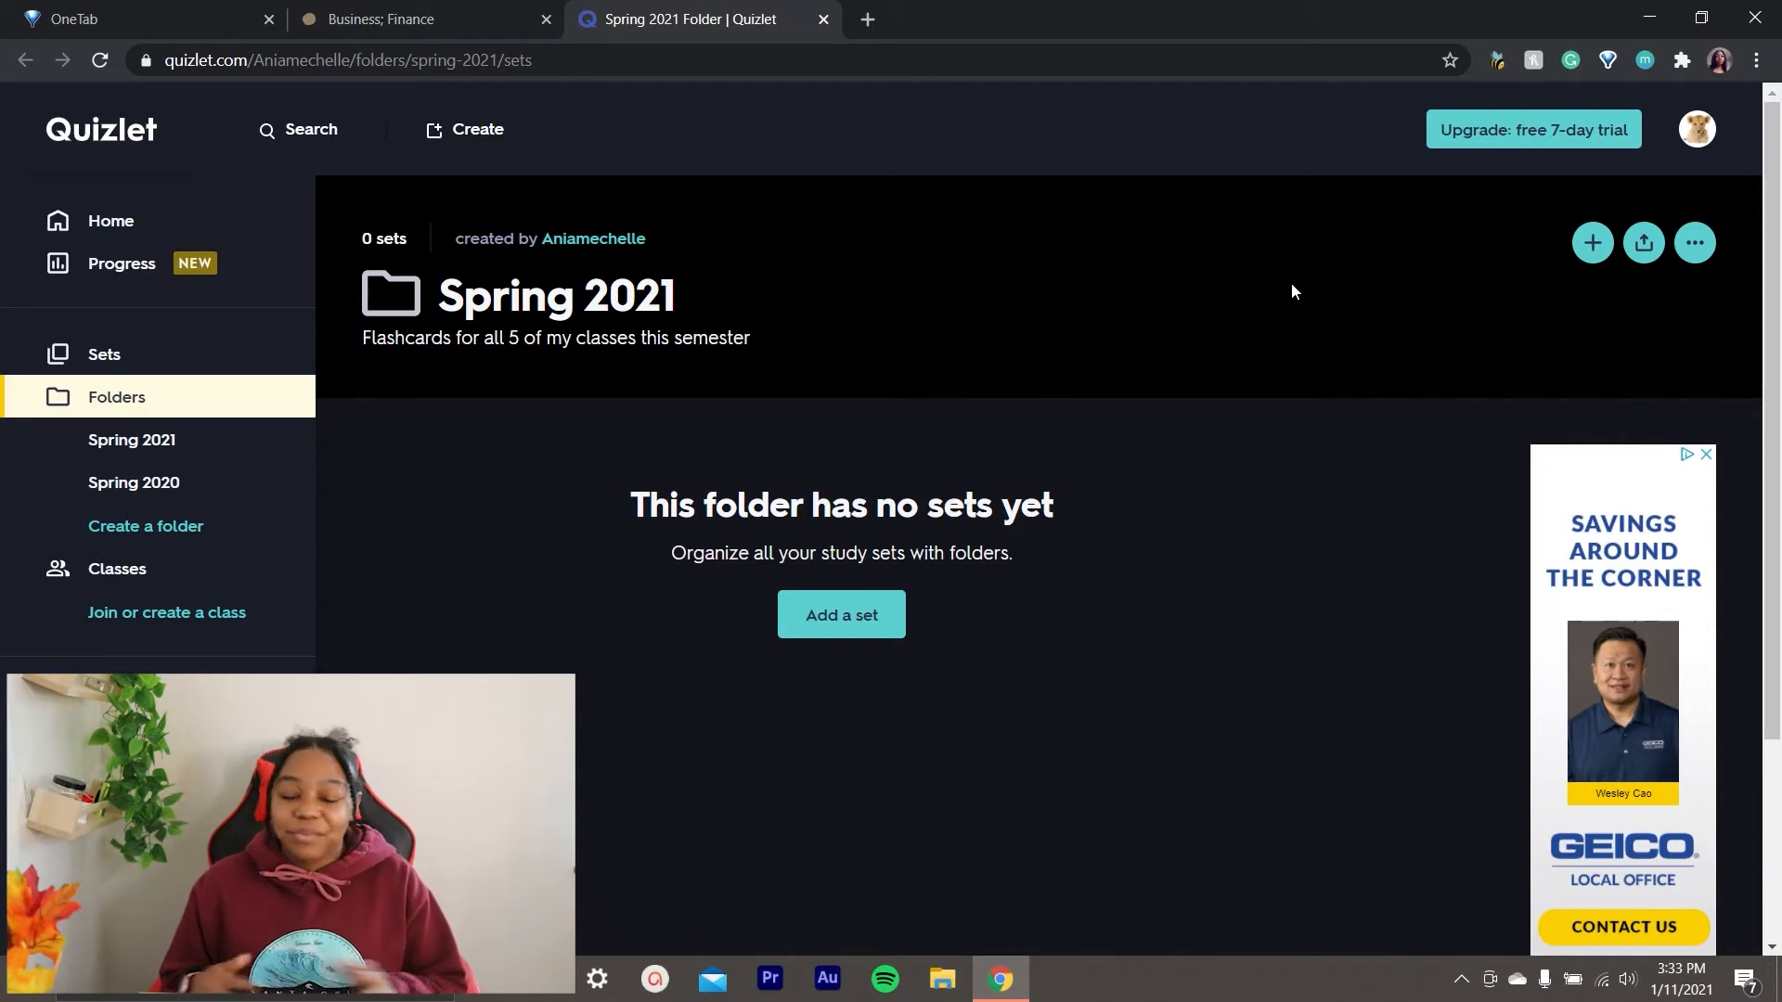
click(492, 17)
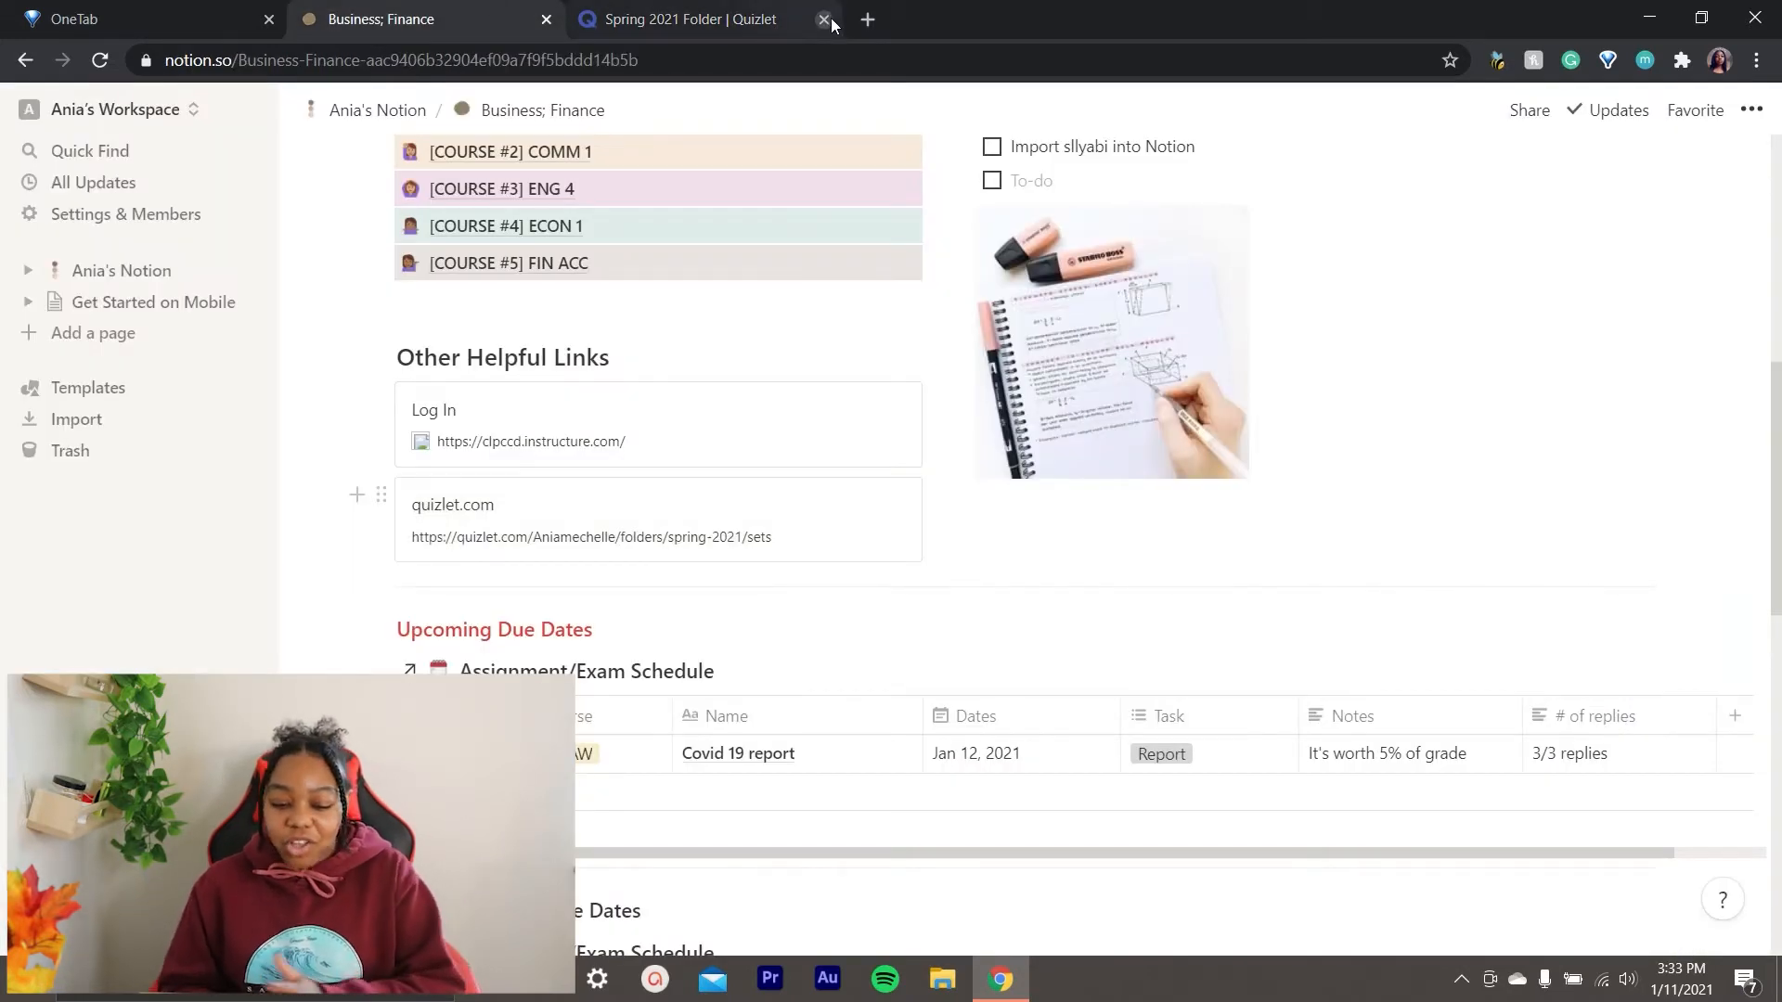
click(823, 19)
Examine the Upcoming Due Dates table and compare it with the Assignment/Exam Schedule bookmark at the start of the page.
scroll(1383, 384, down, 3)
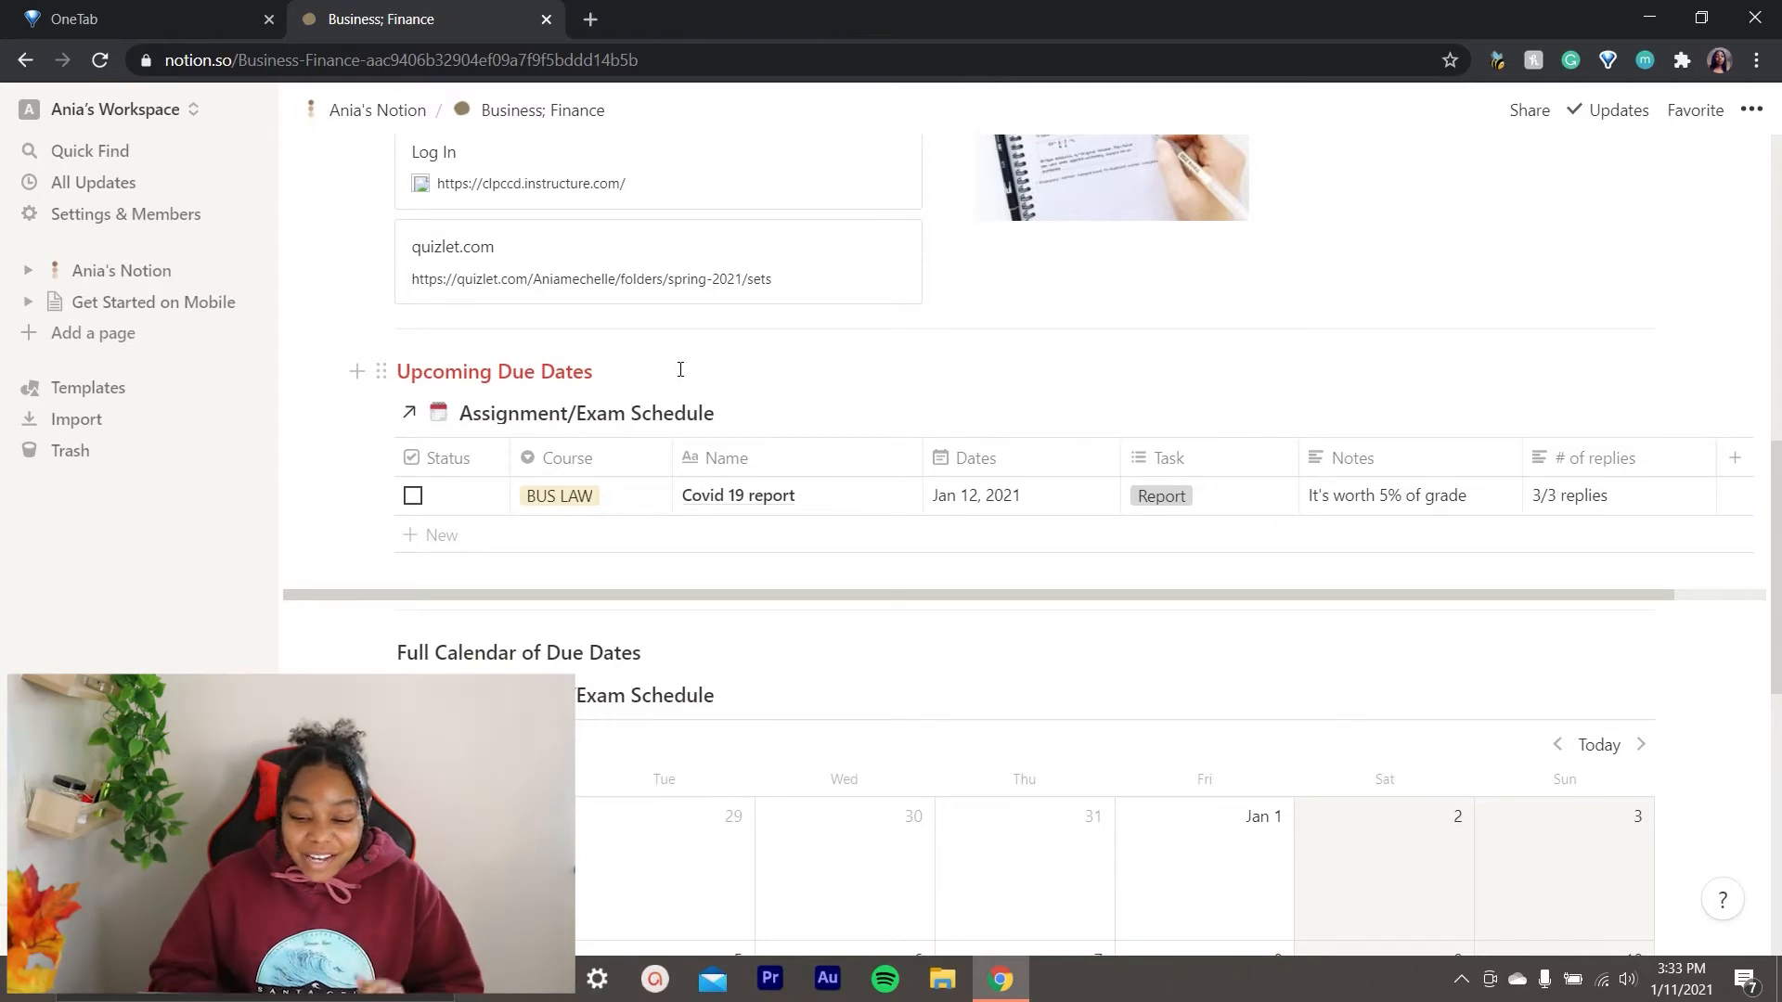
scroll(681, 370, up, 10)
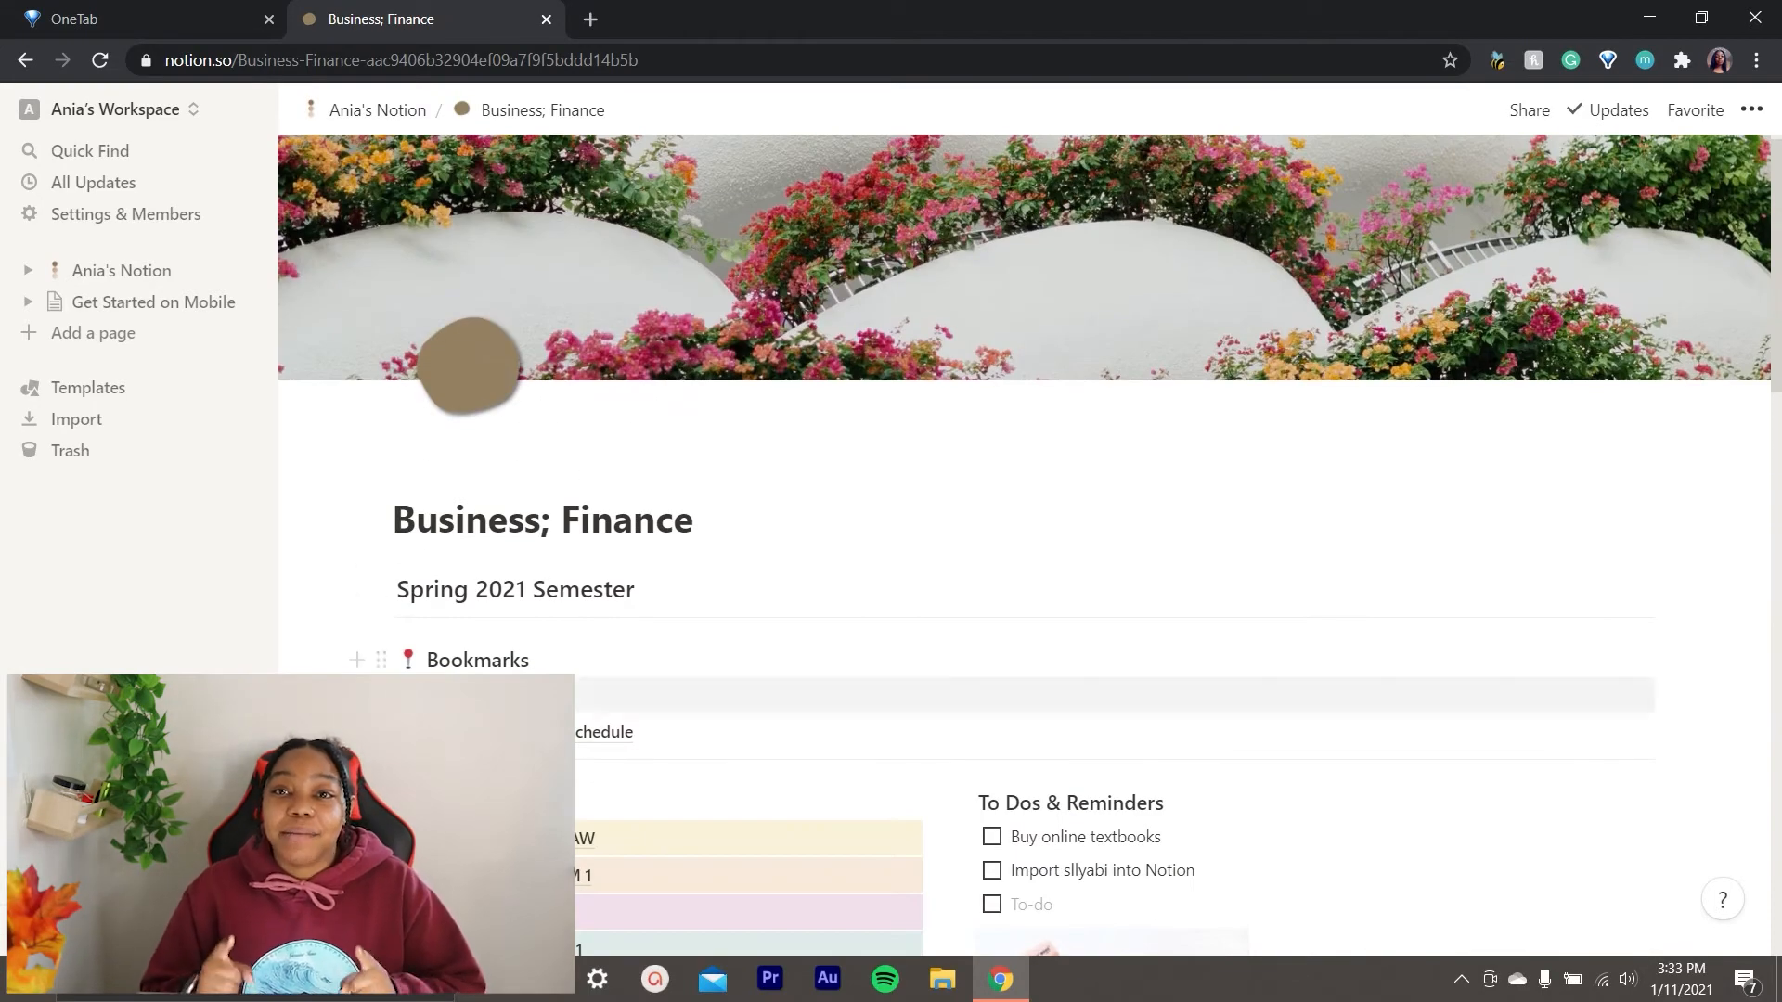
scroll(943, 472, down, 10)
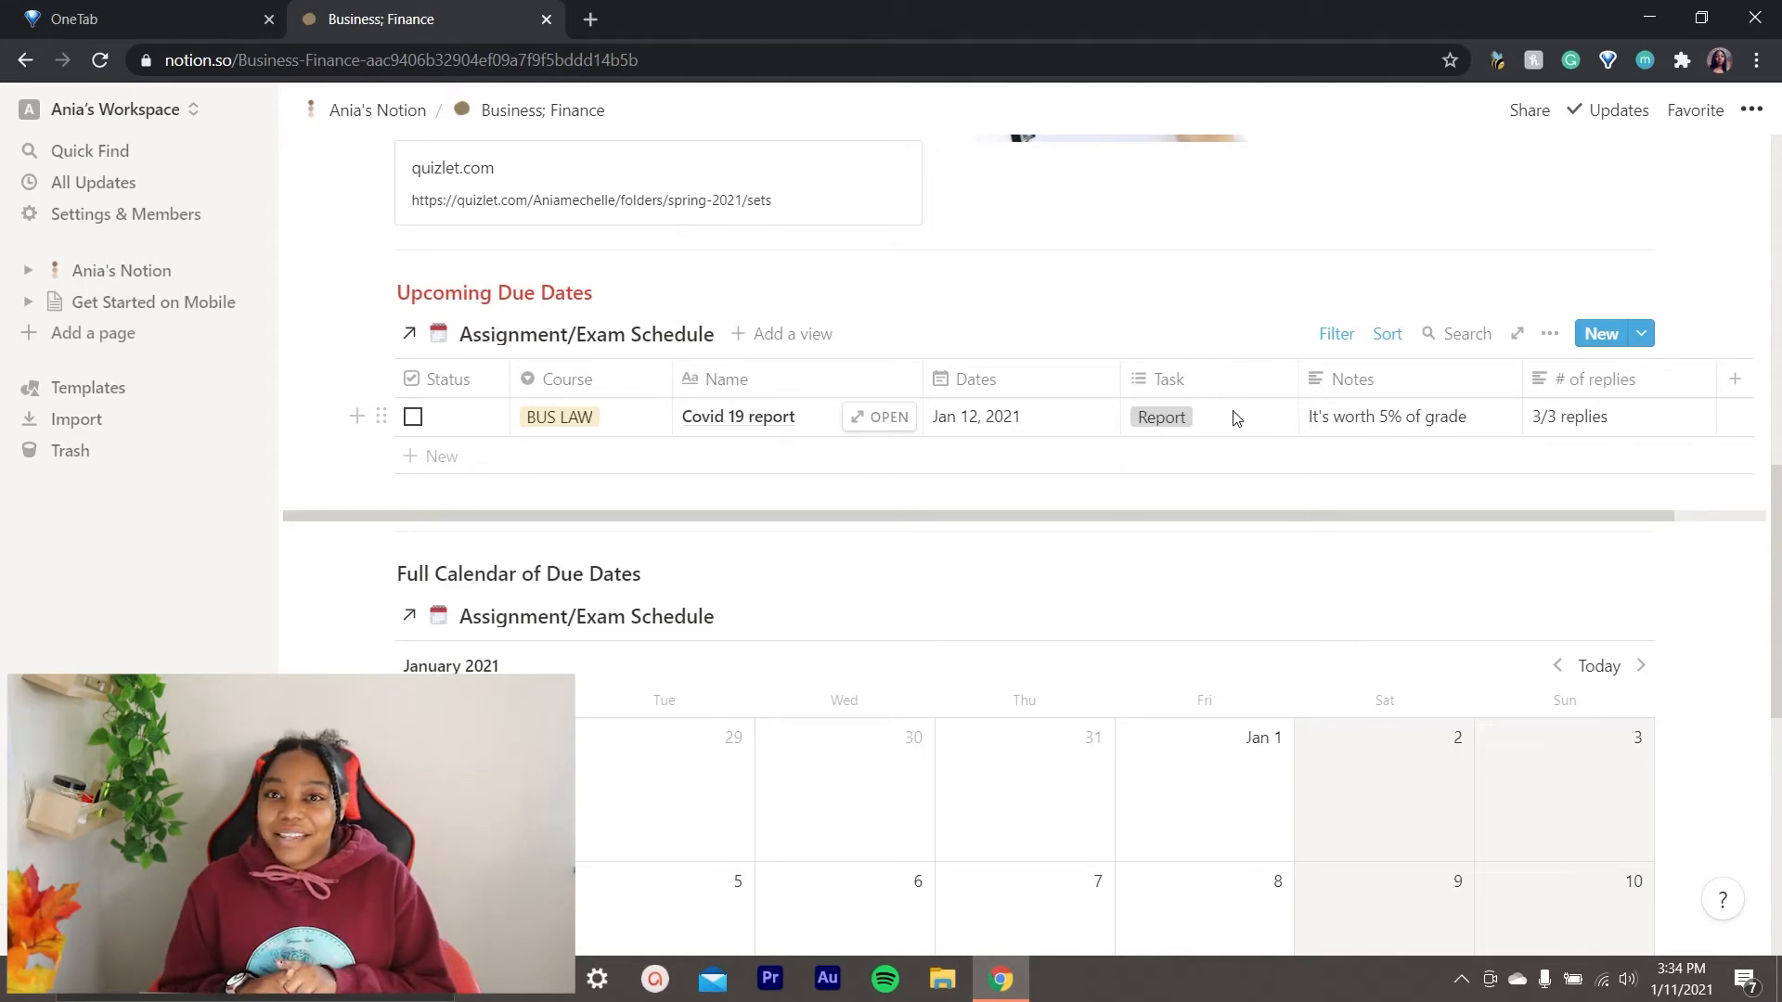
scroll(1234, 418, up, 10)
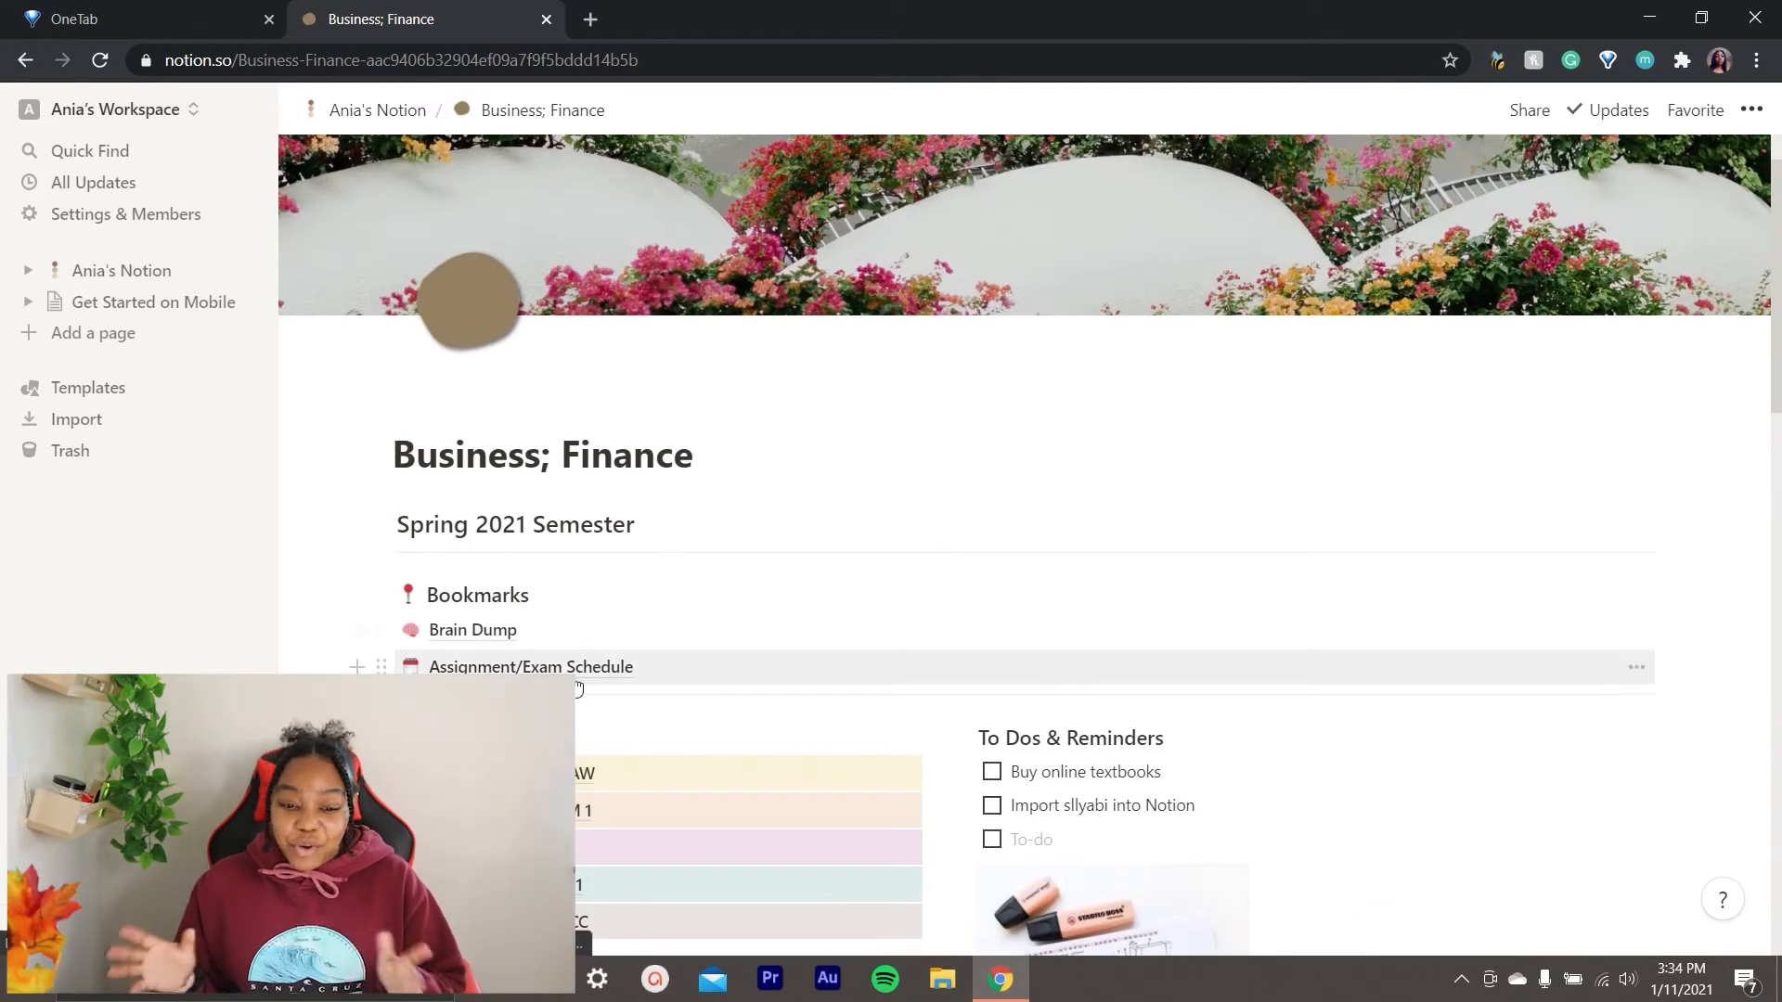
scroll(1169, 469, down, 10)
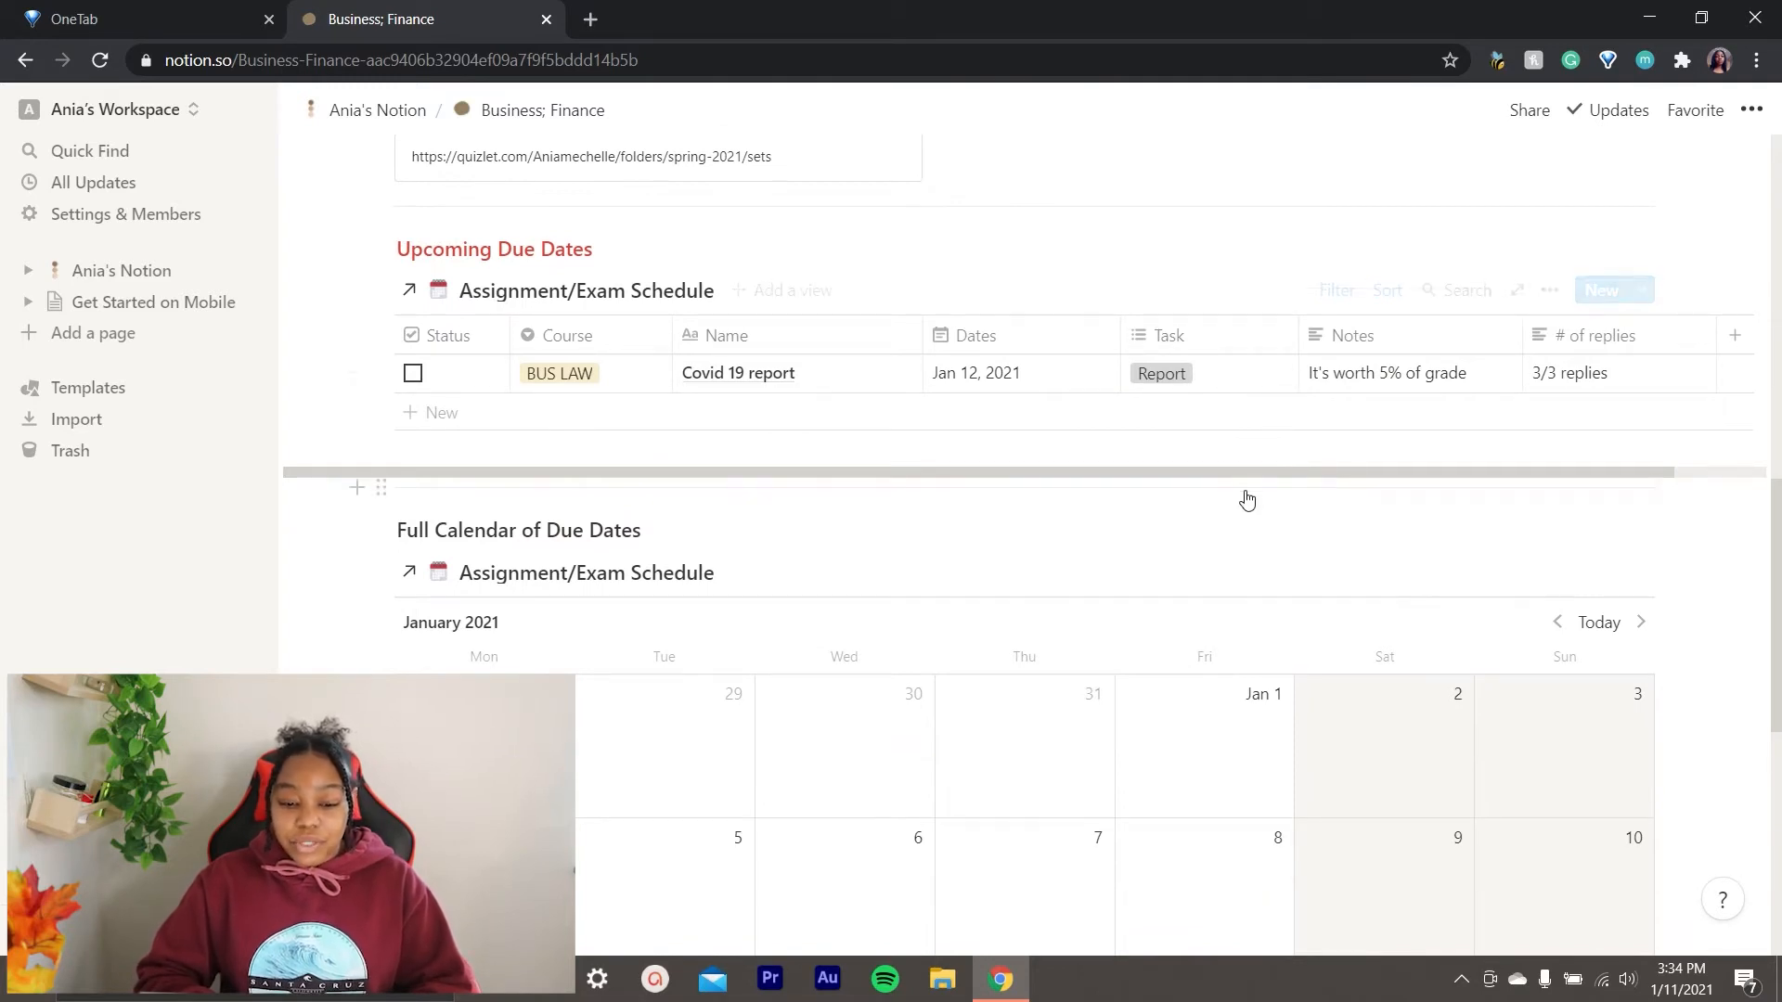
Review the Full Calendar of Due Dates, open the Covid 19 report entry on January 12 to view its properties, and close it.
scroll(1246, 501, down, 5)
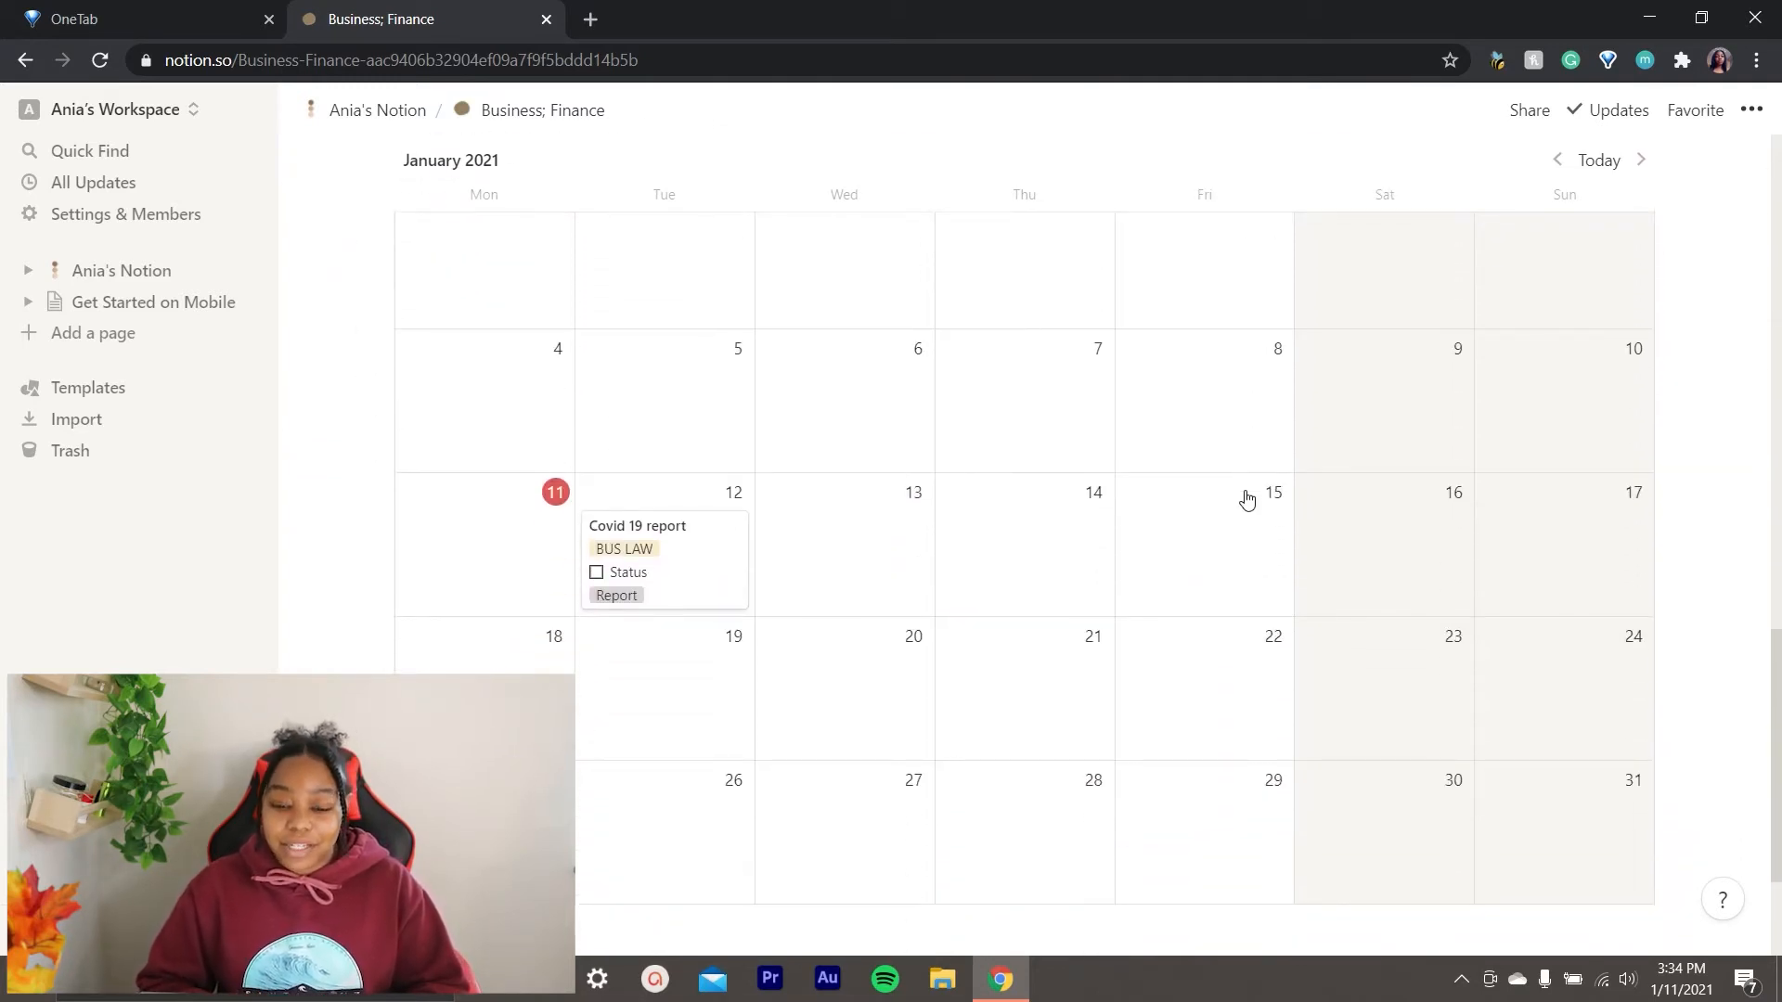
scroll(1246, 500, down, 1)
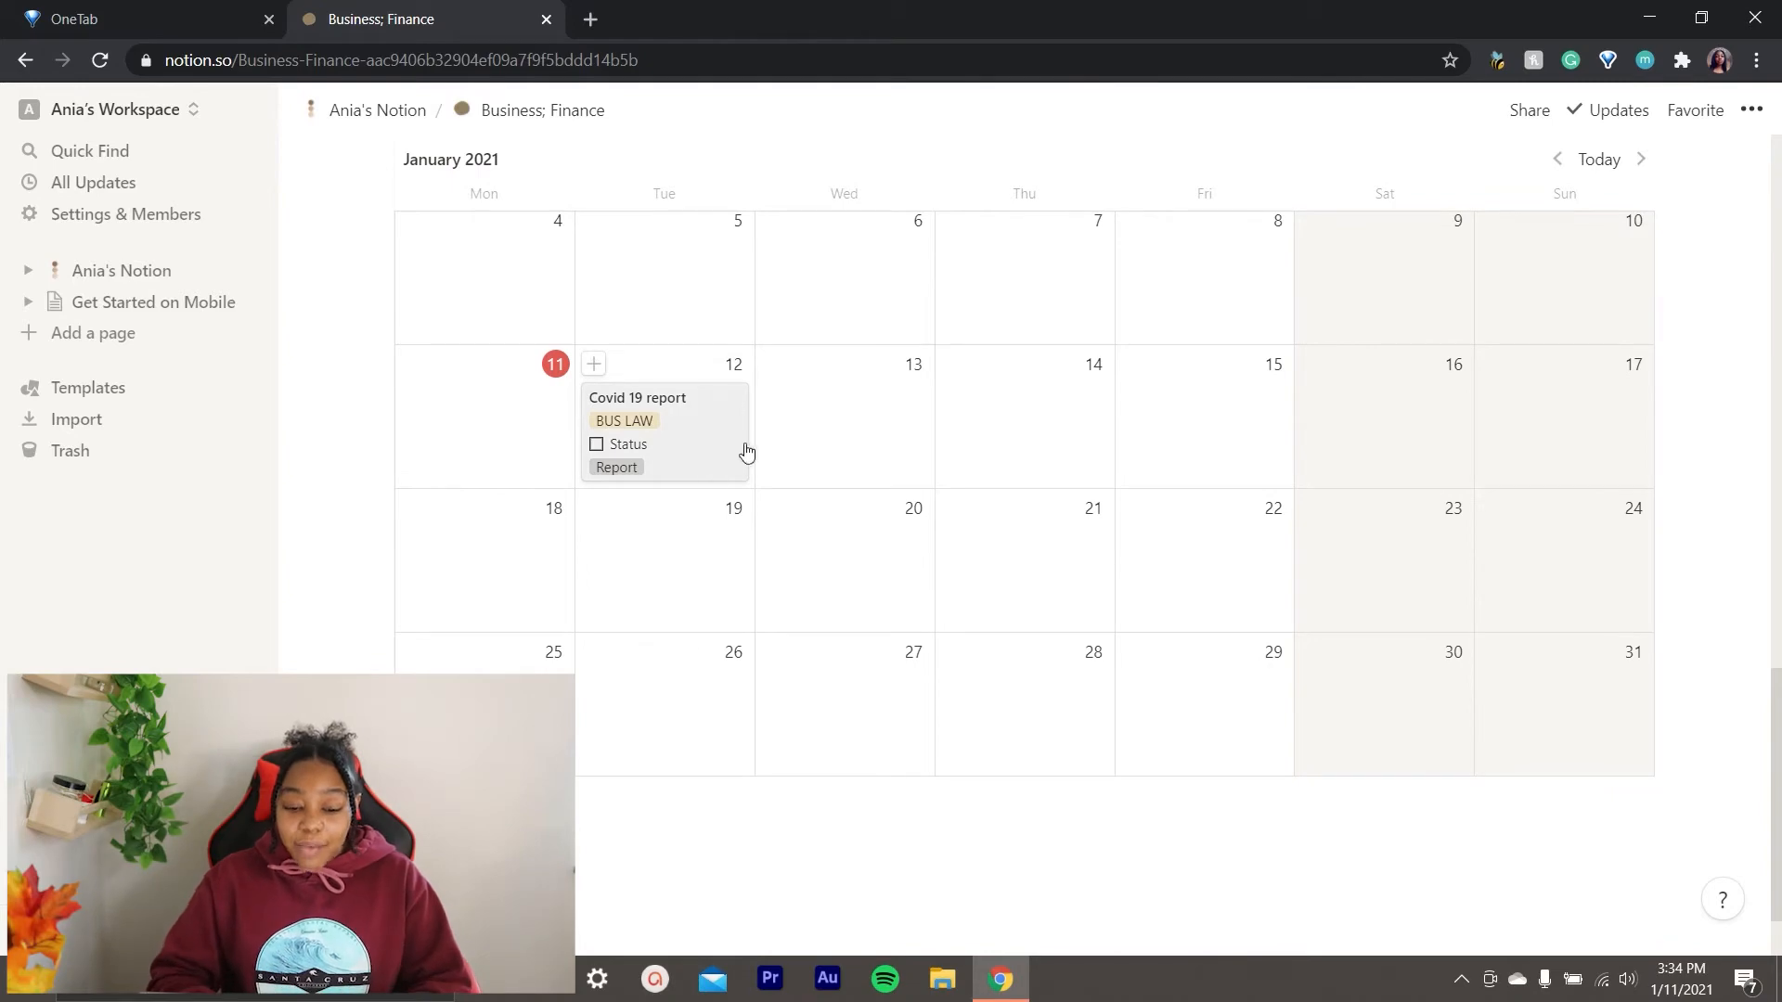
scroll(1117, 374, up, 5)
scroll(1117, 374, down, 5)
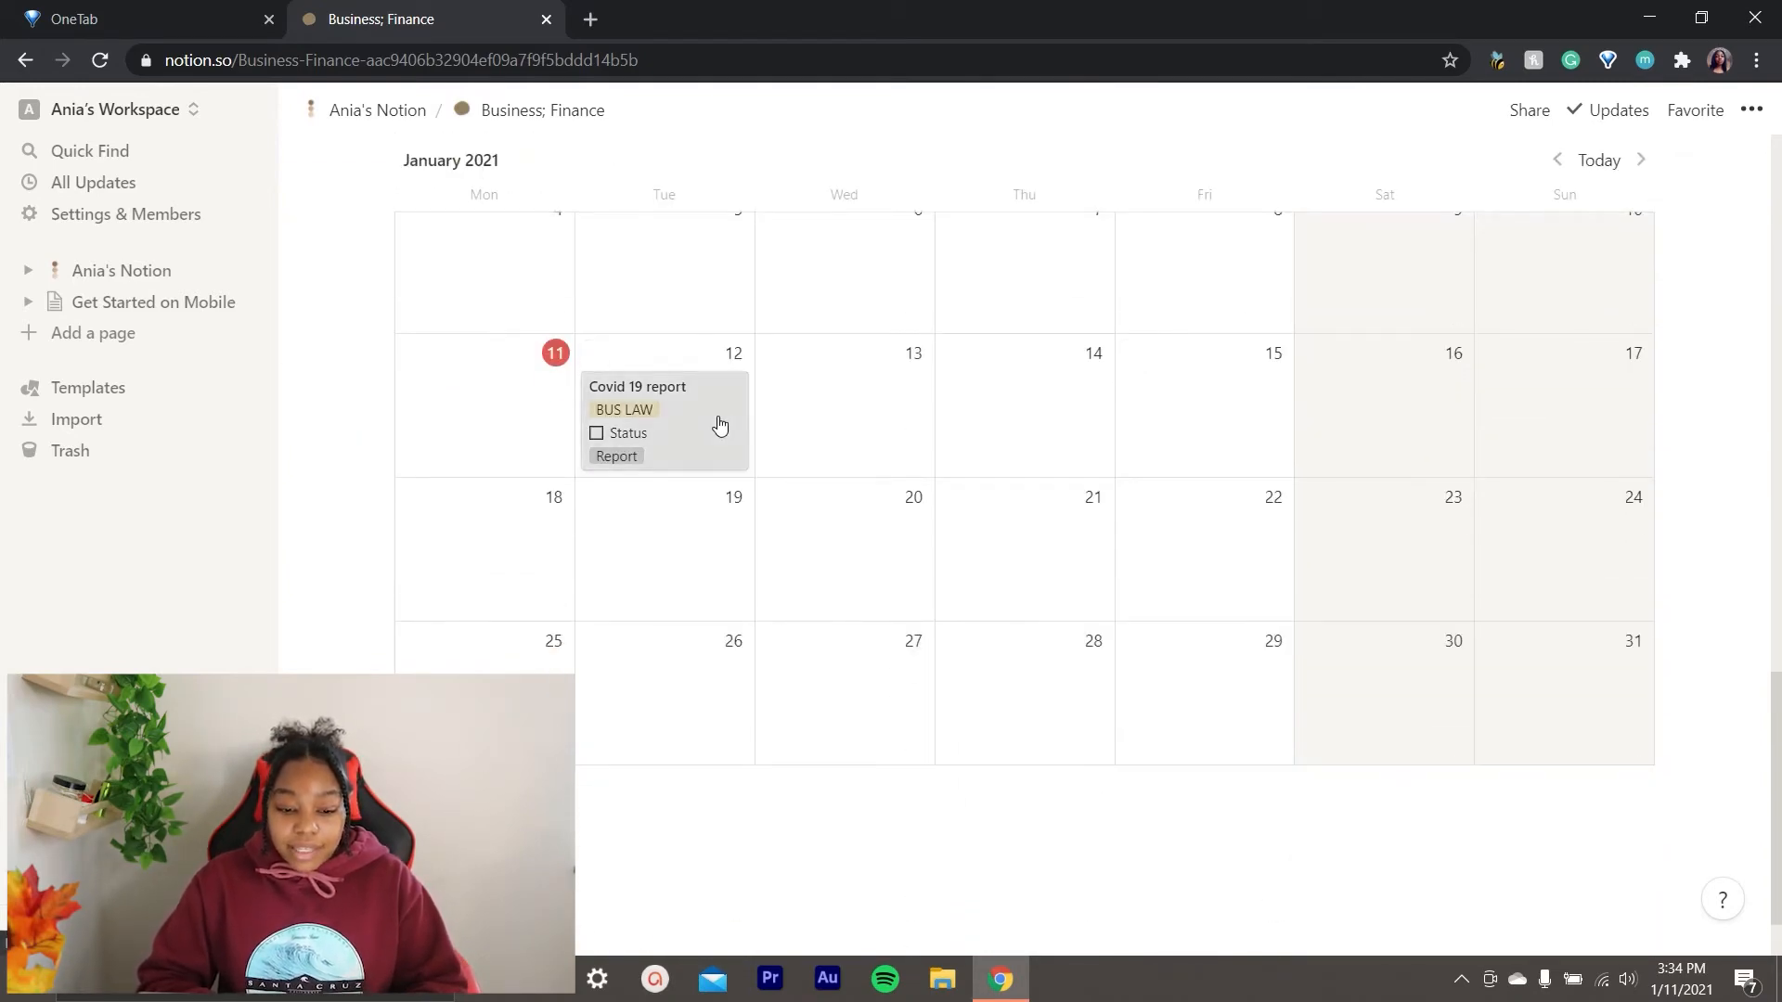
click(719, 425)
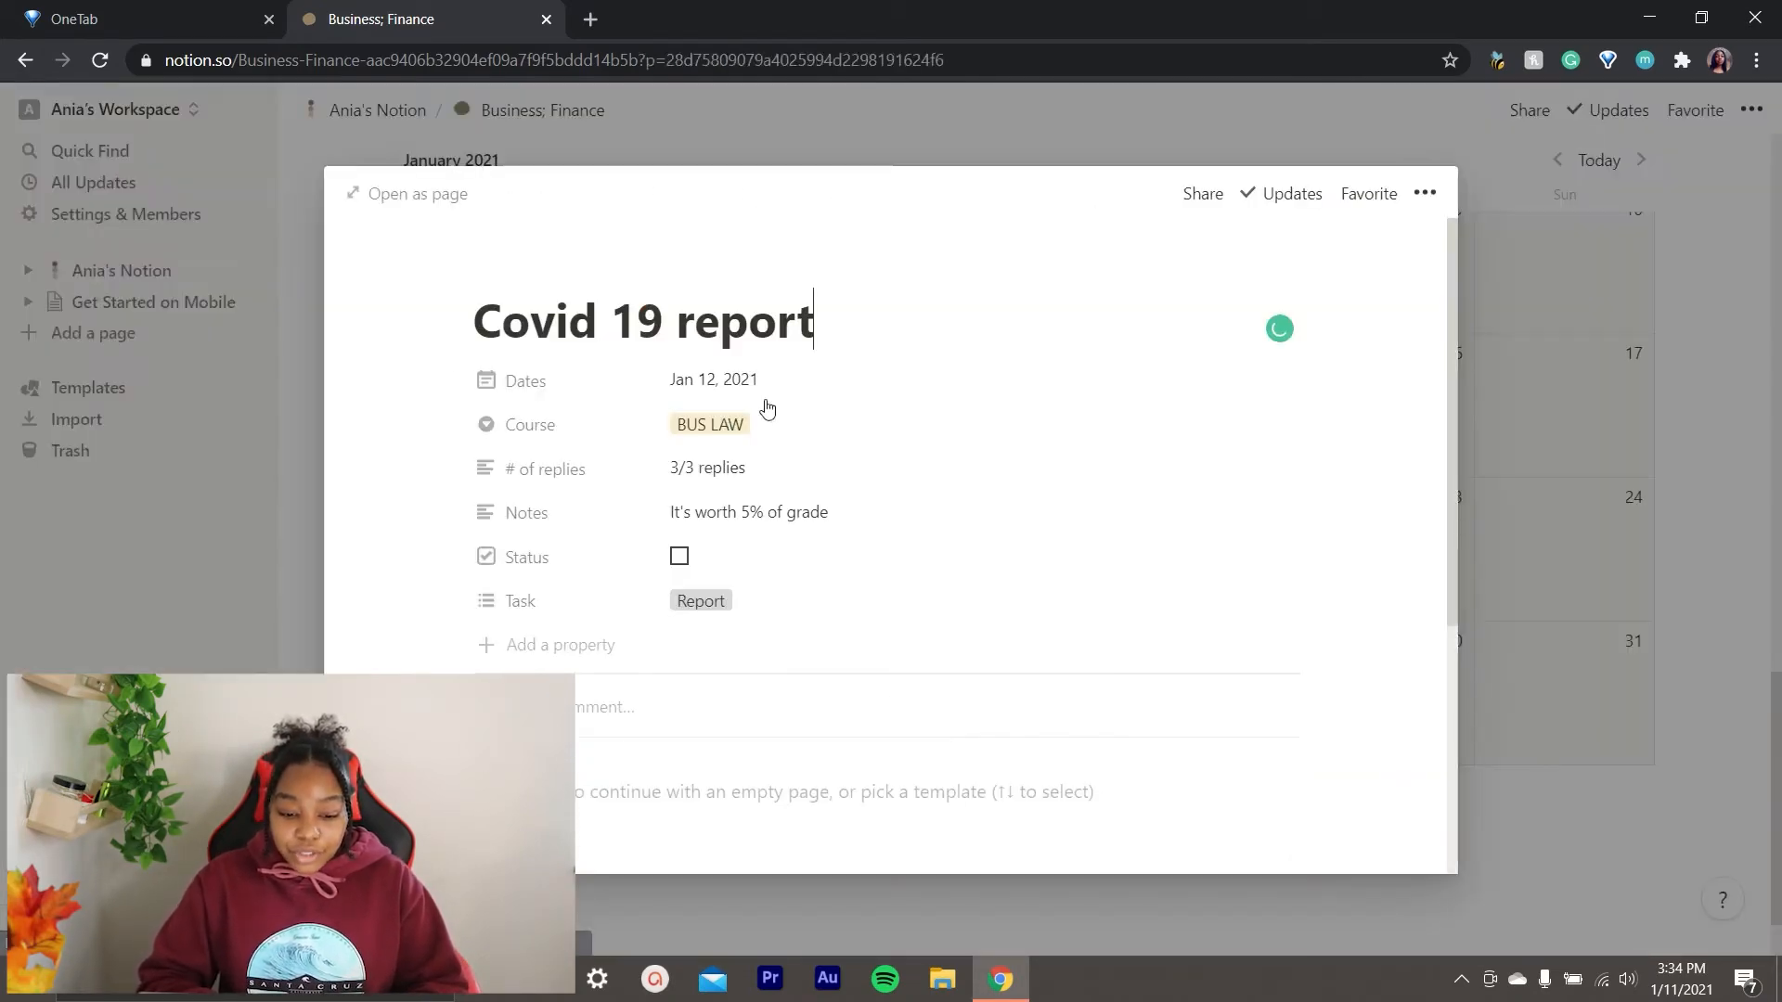
click(1578, 354)
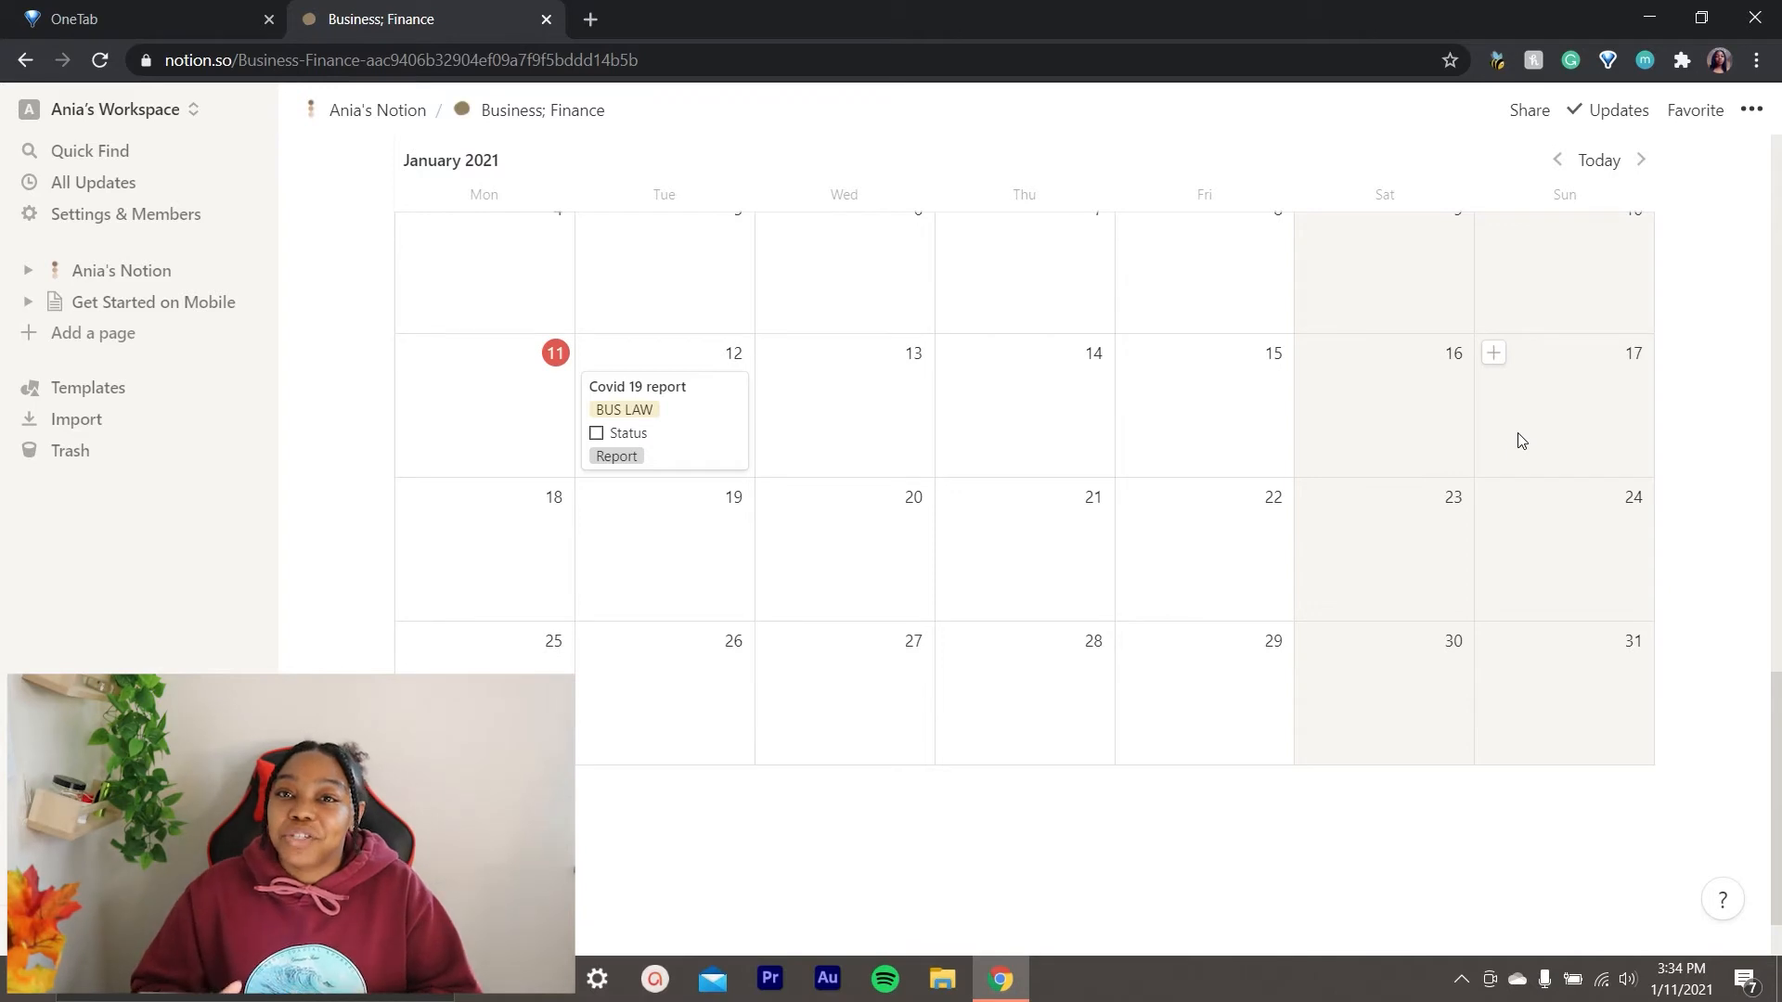
Look back over the whole Business; Finance page, from the calendar and Upcoming Due Dates up to the page header.
scroll(1521, 440, up, 1)
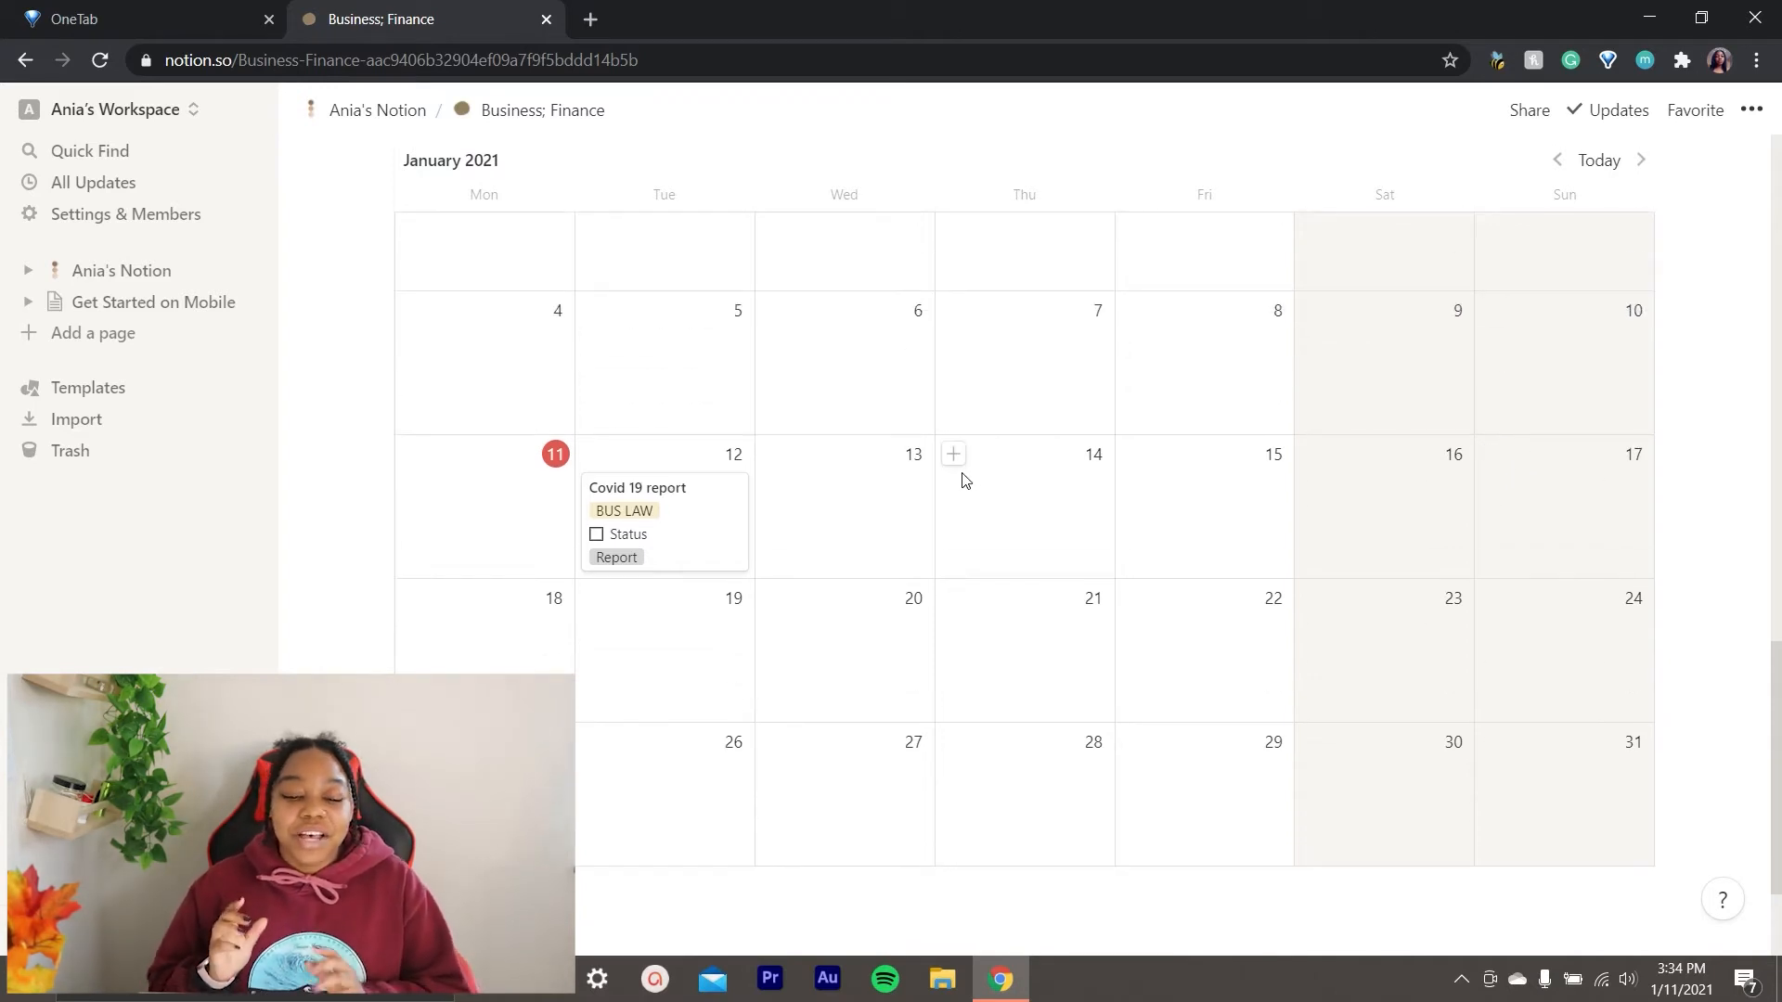
scroll(1011, 476, up, 7)
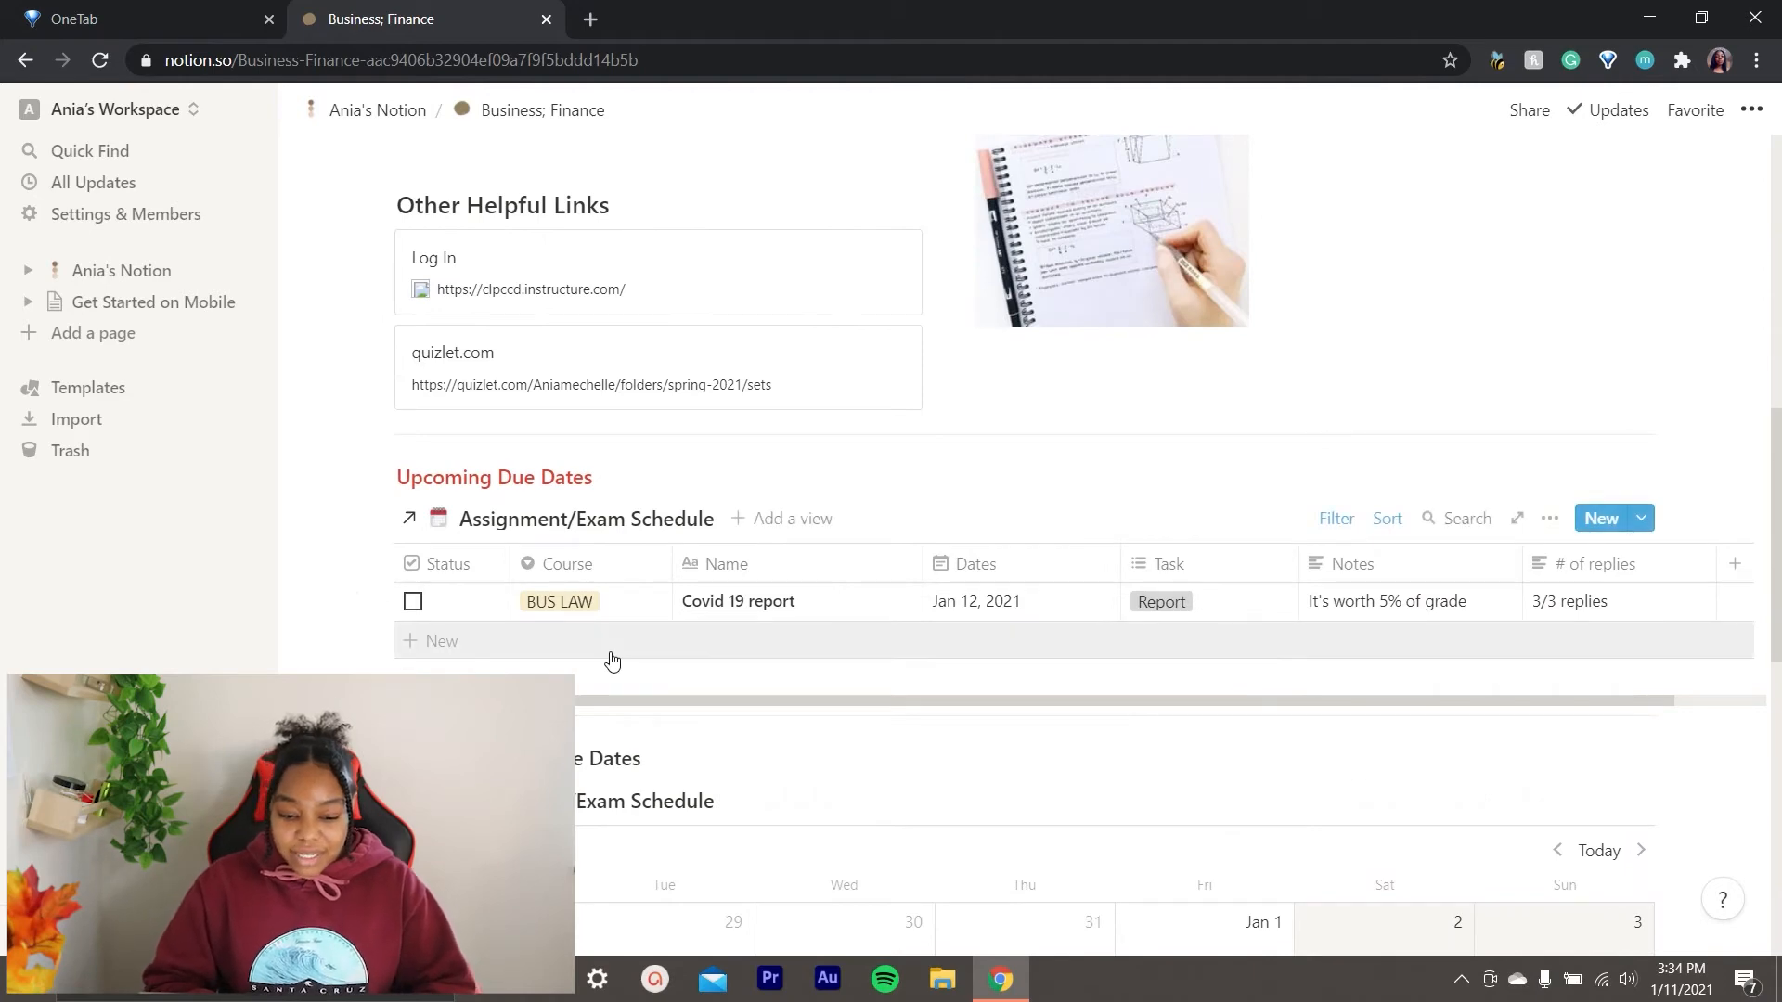
scroll(960, 583, up, 8)
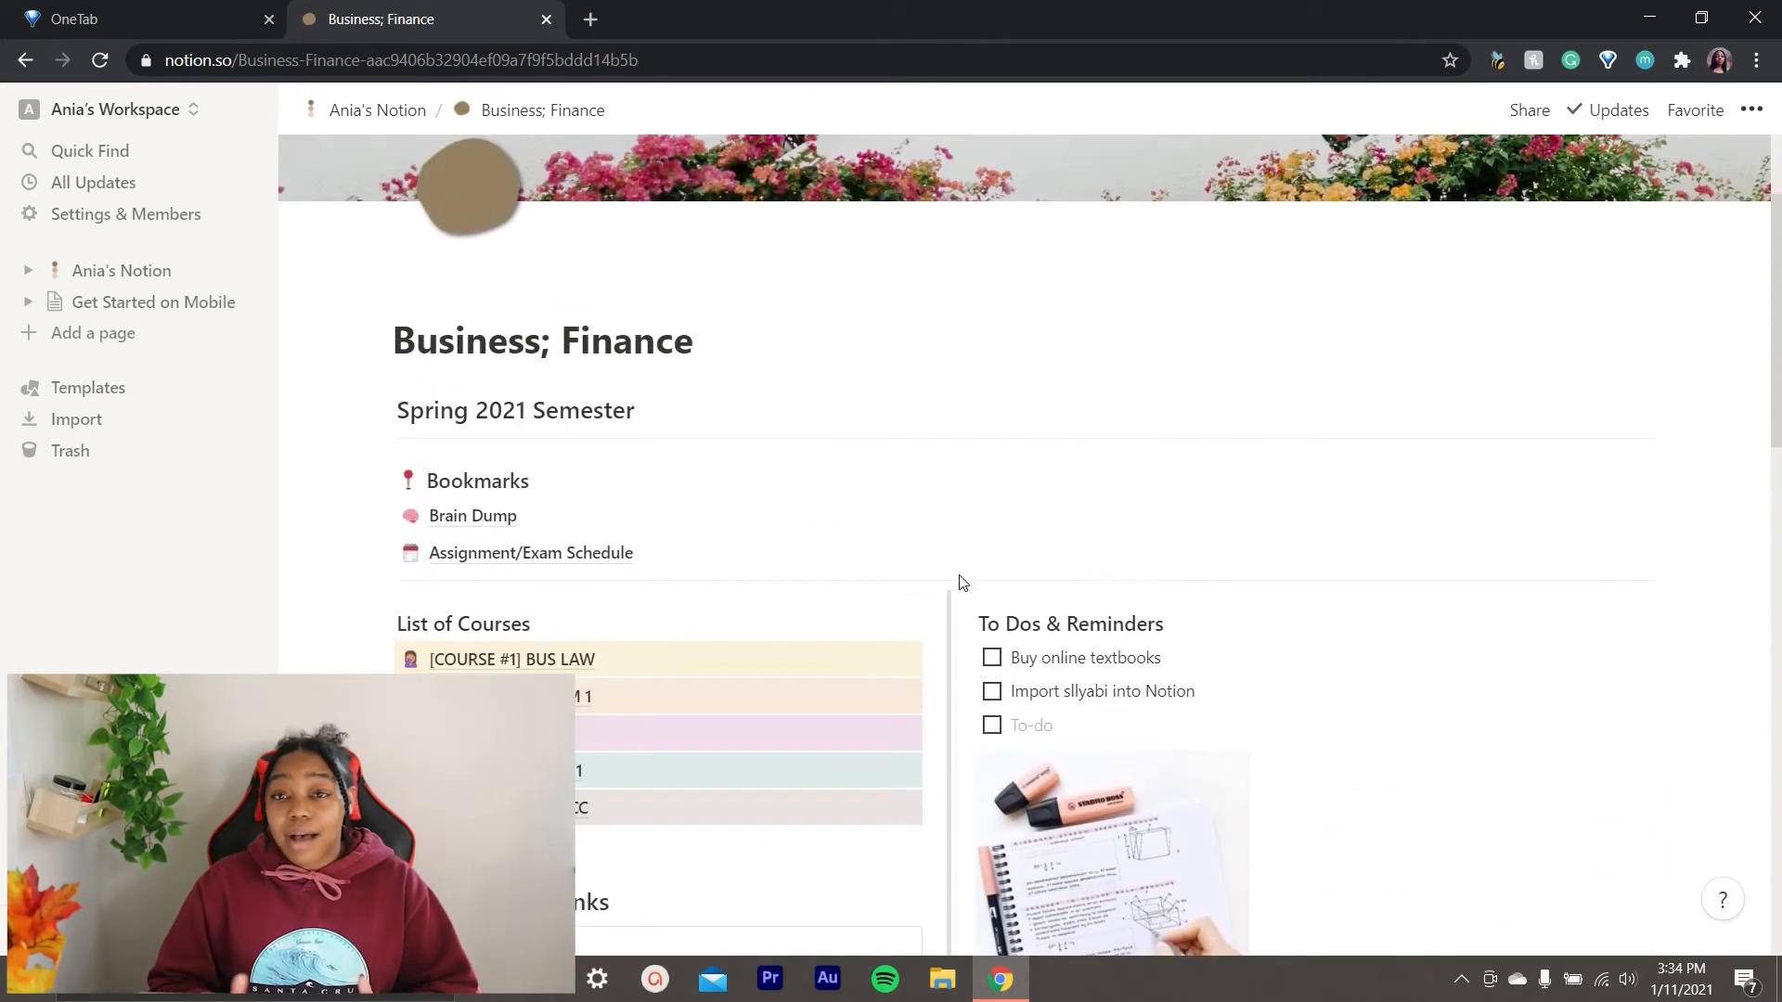
scroll(959, 583, down, 4)
scroll(960, 583, down, 10)
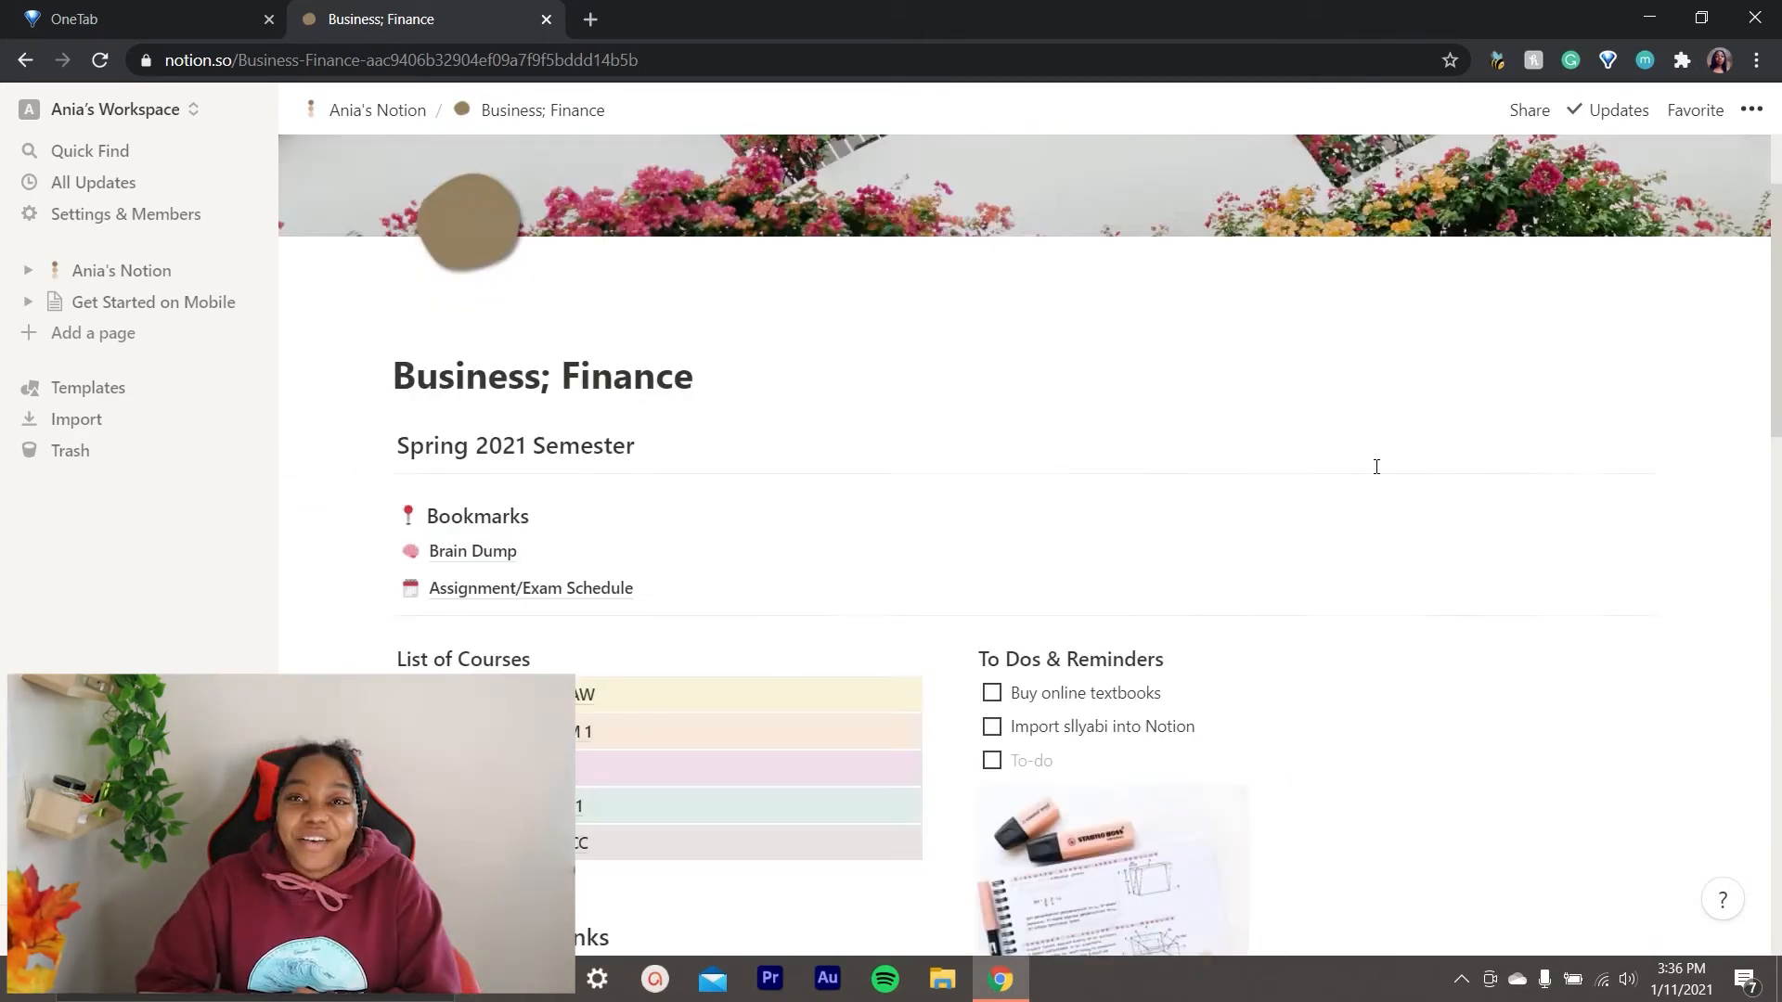
scroll(1376, 467, up, 2)
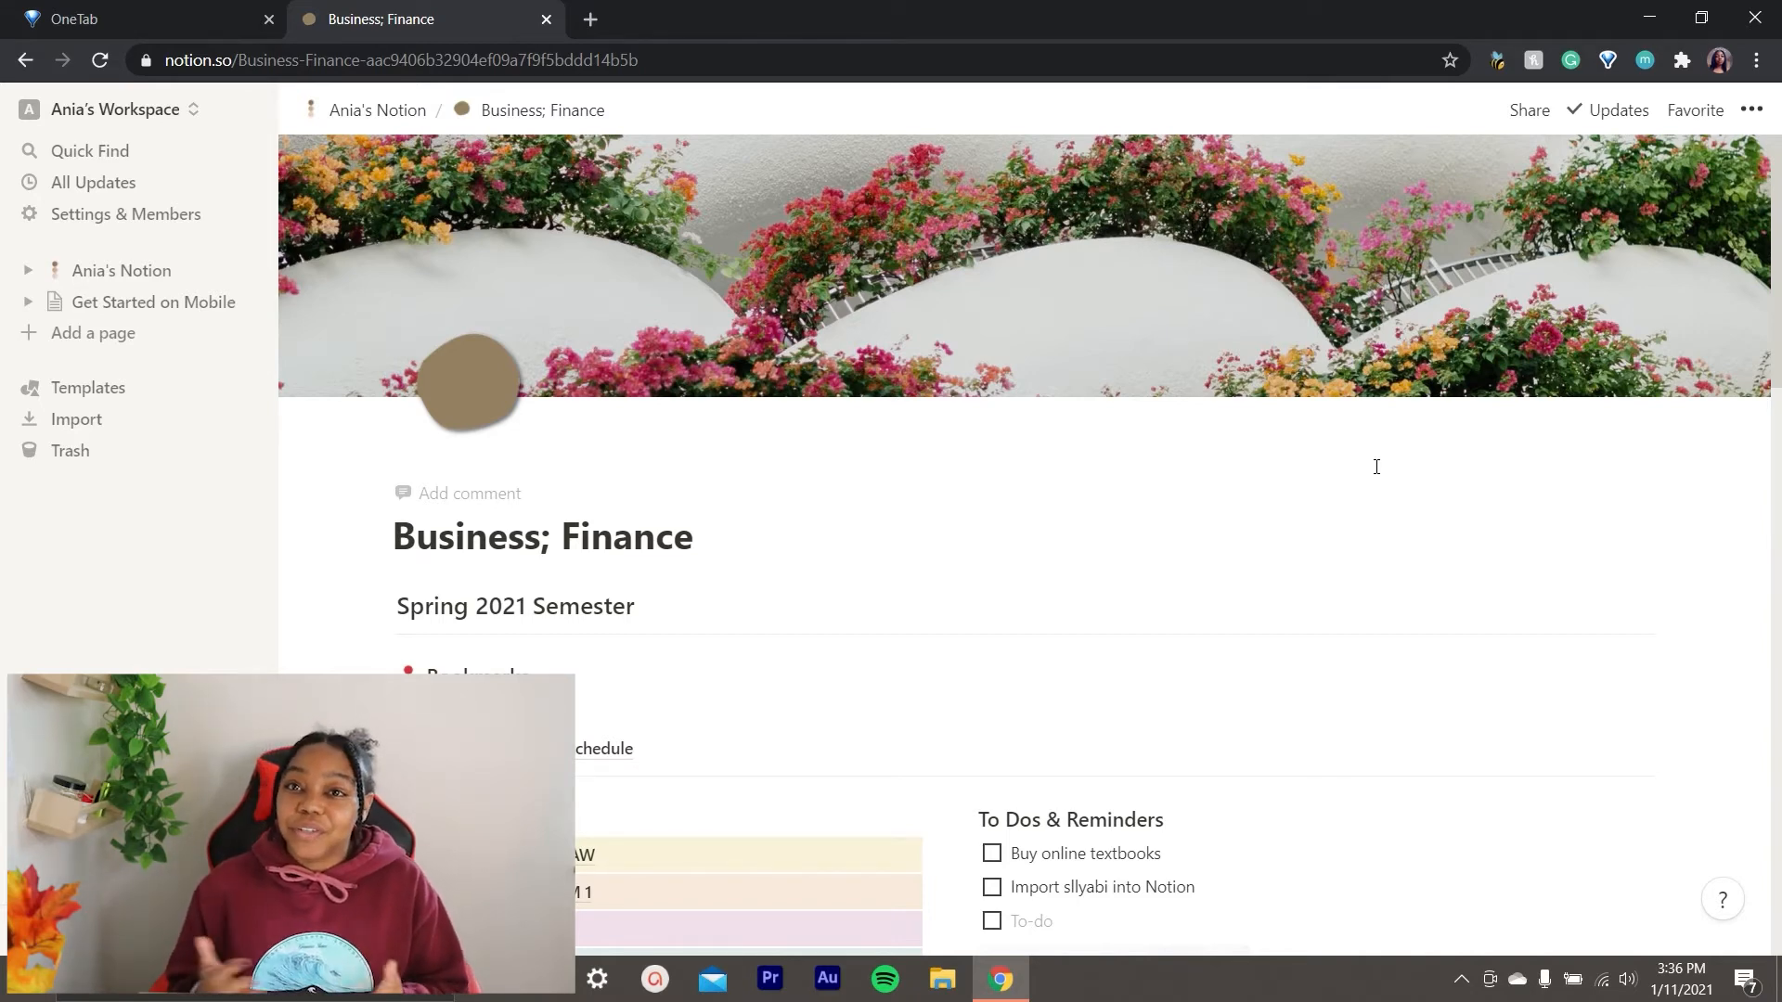
Skim the Business; Finance page once more from its header down to the January 2021 calendar and back.
scroll(1376, 467, down, 9)
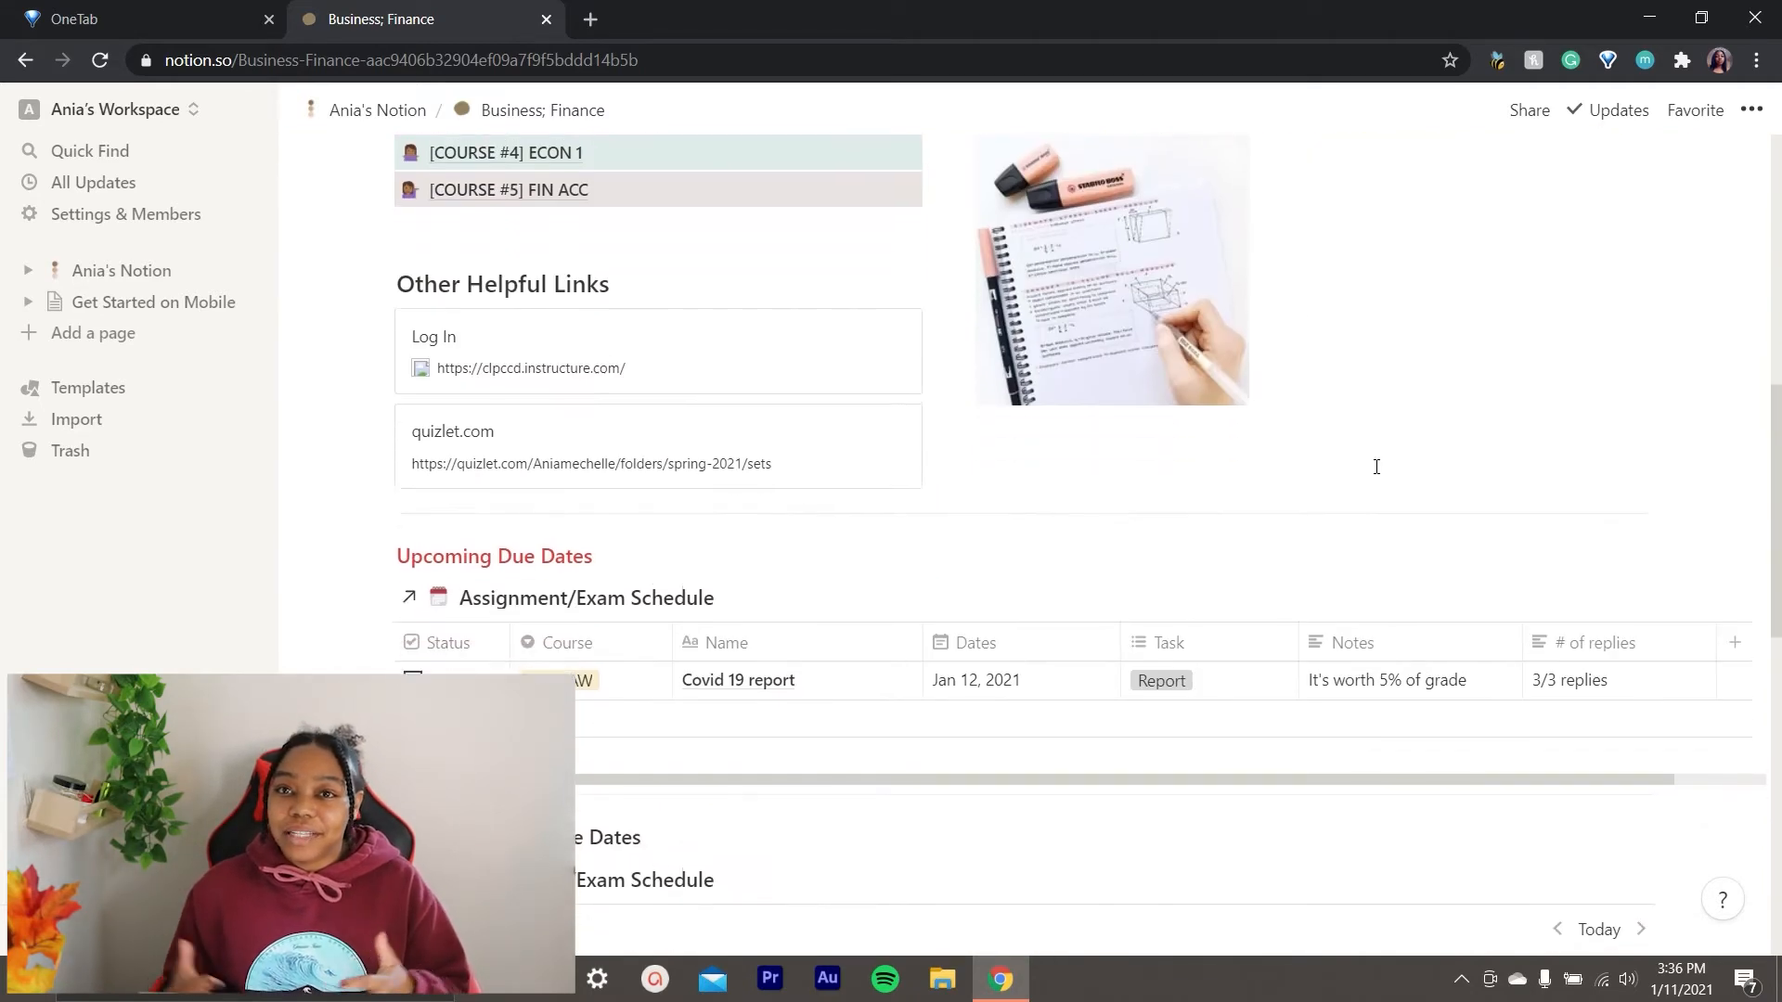
scroll(1377, 466, down, 10)
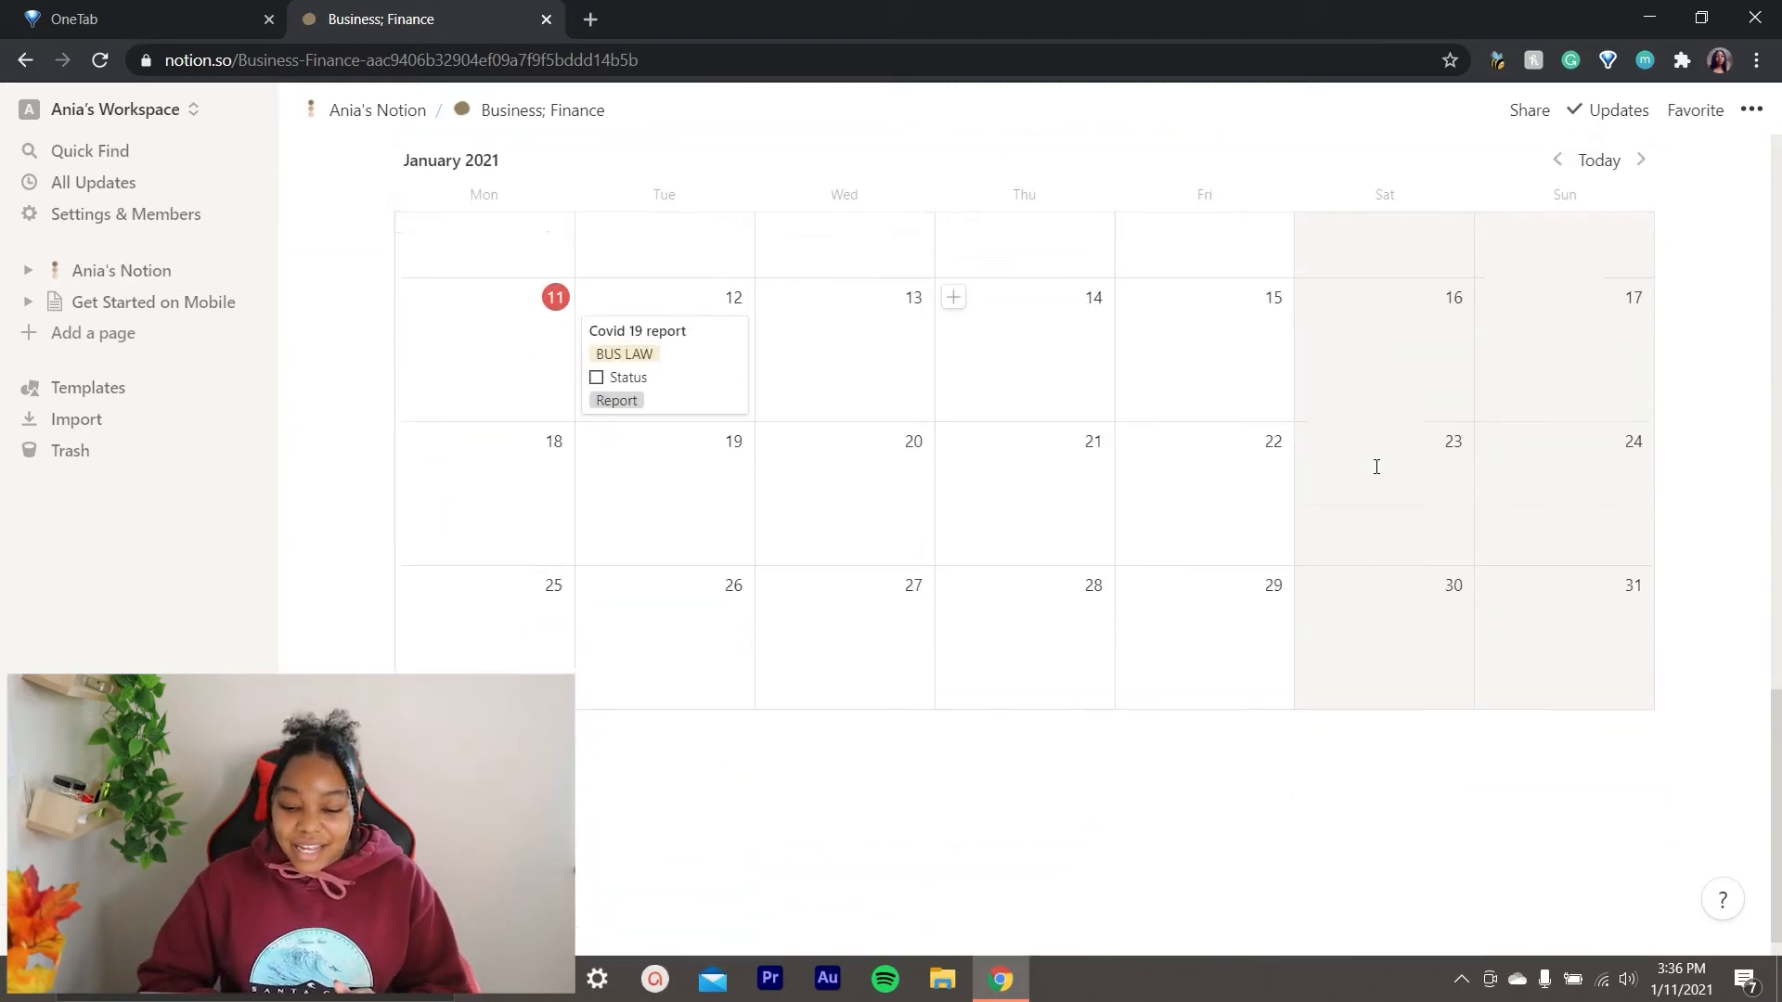
scroll(1376, 467, up, 20)
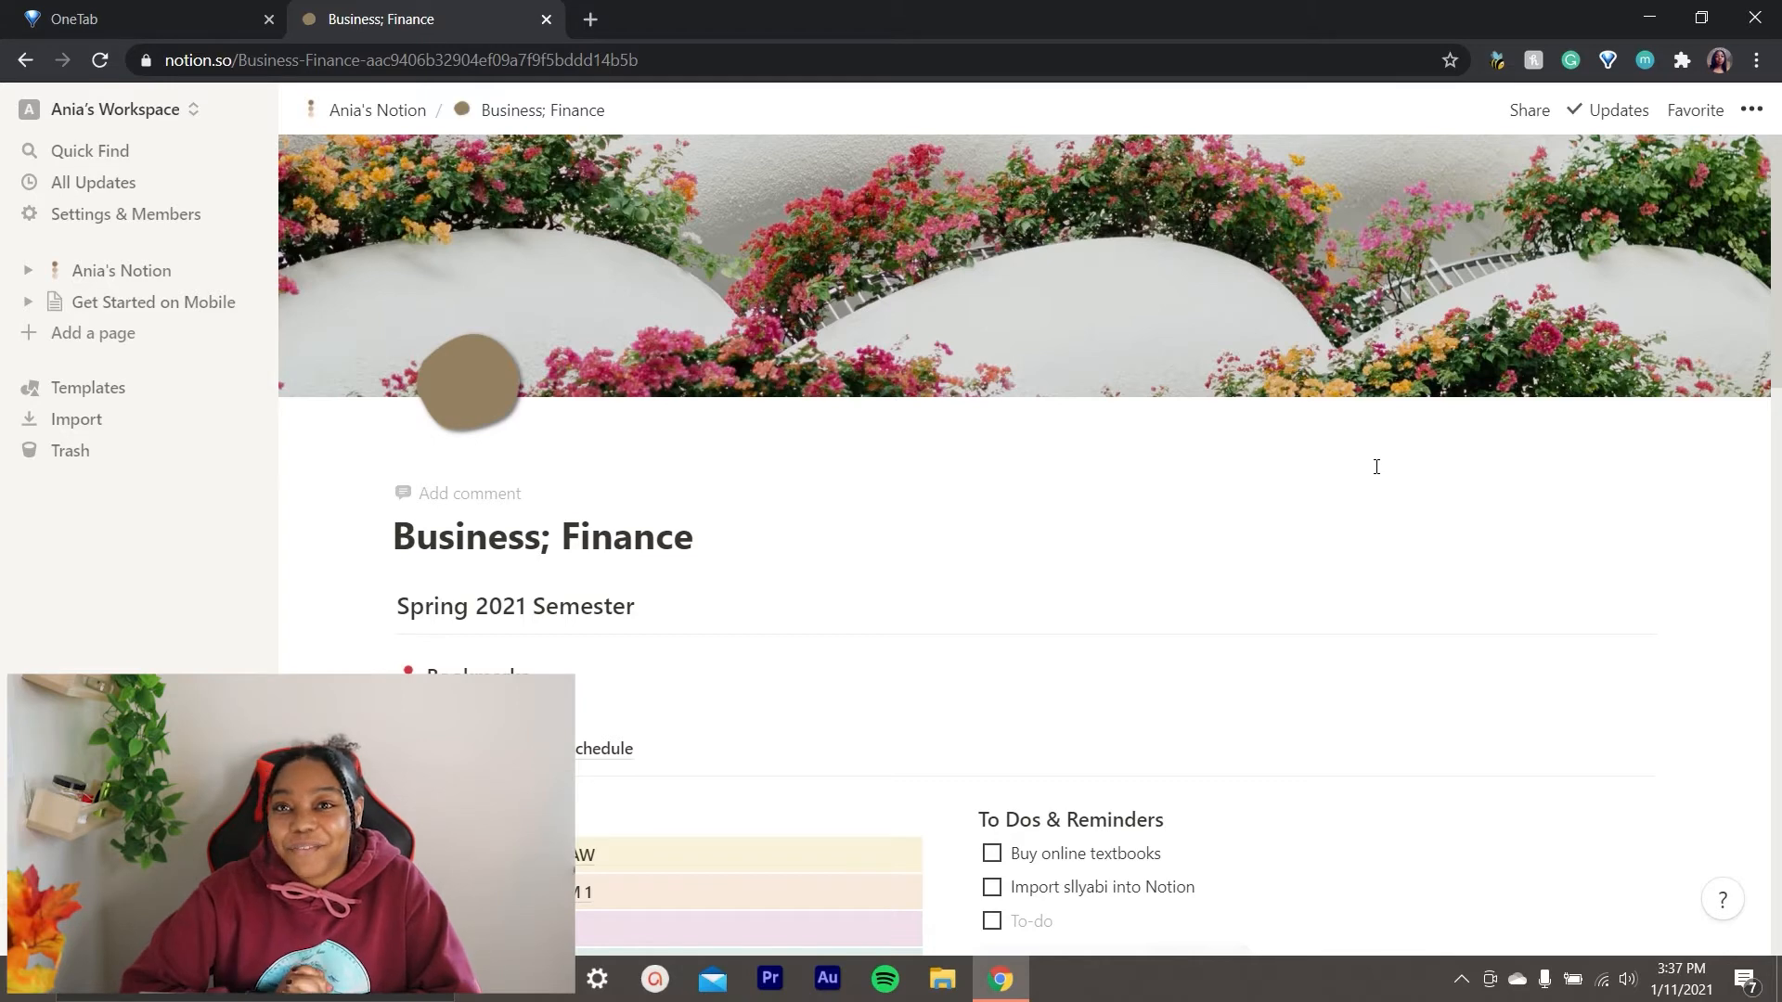
Return to the main dashboard page and open the Google Docs page listed under College.
click(362, 115)
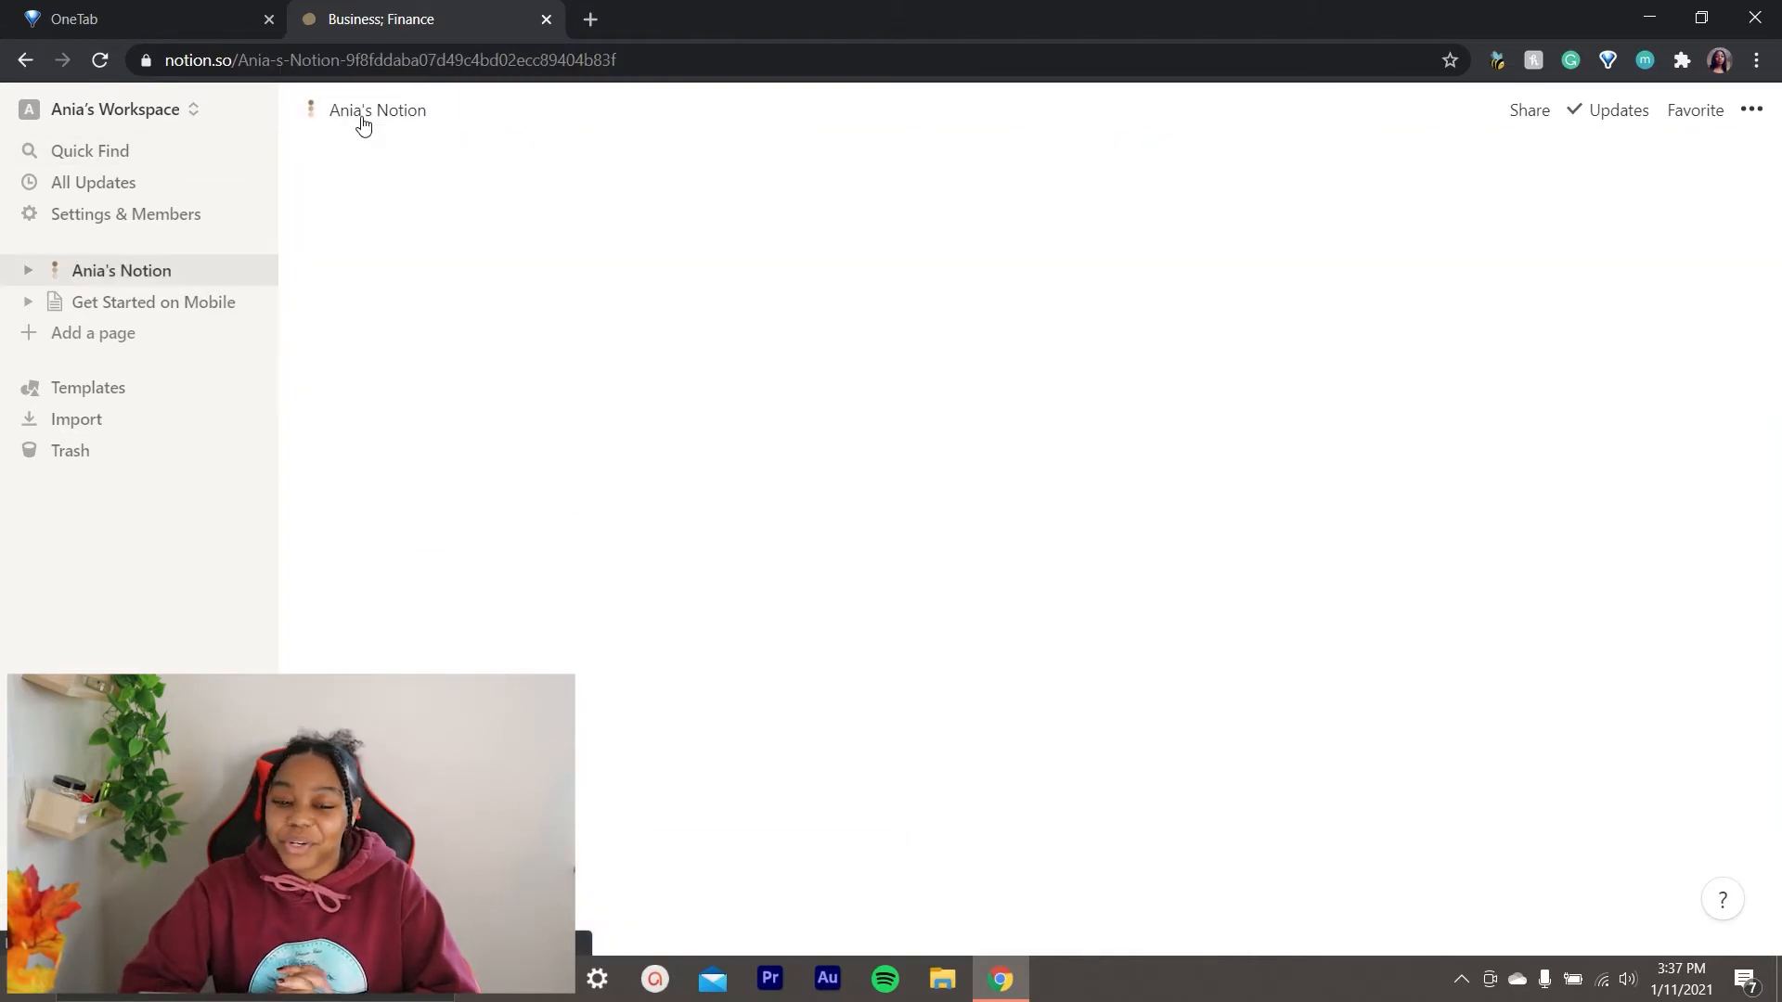
mouse_move(1097, 154)
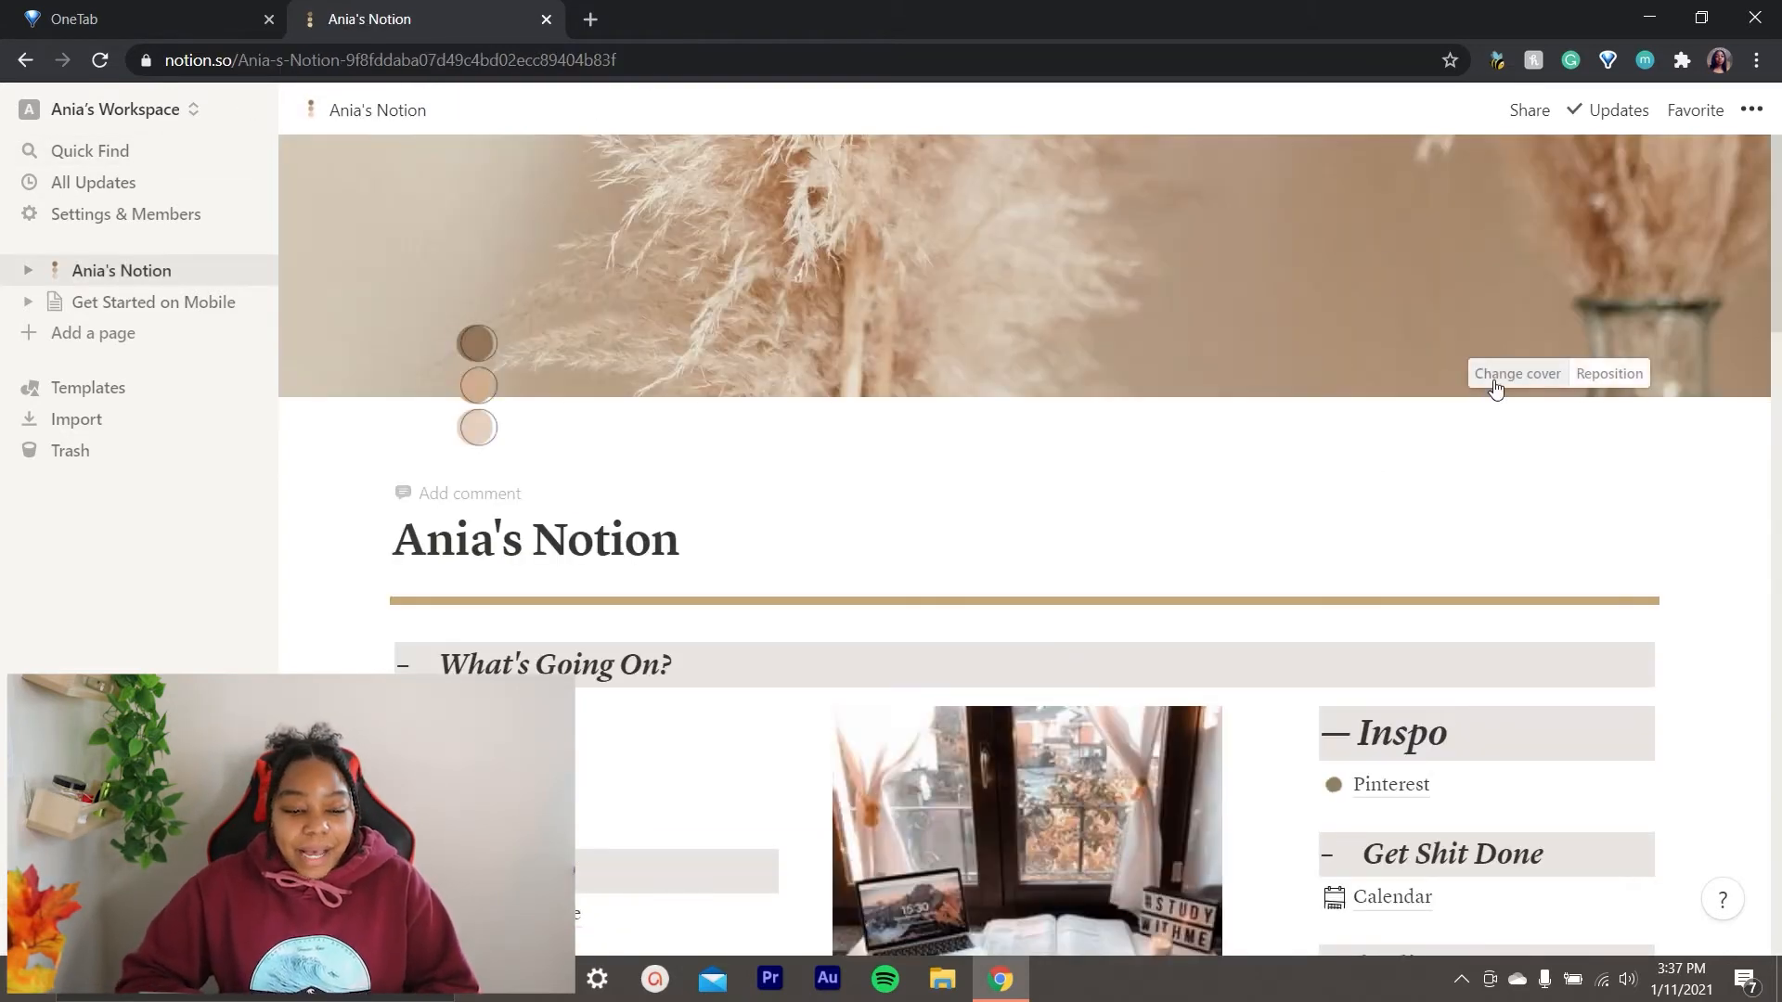
scroll(1479, 378, down, 3)
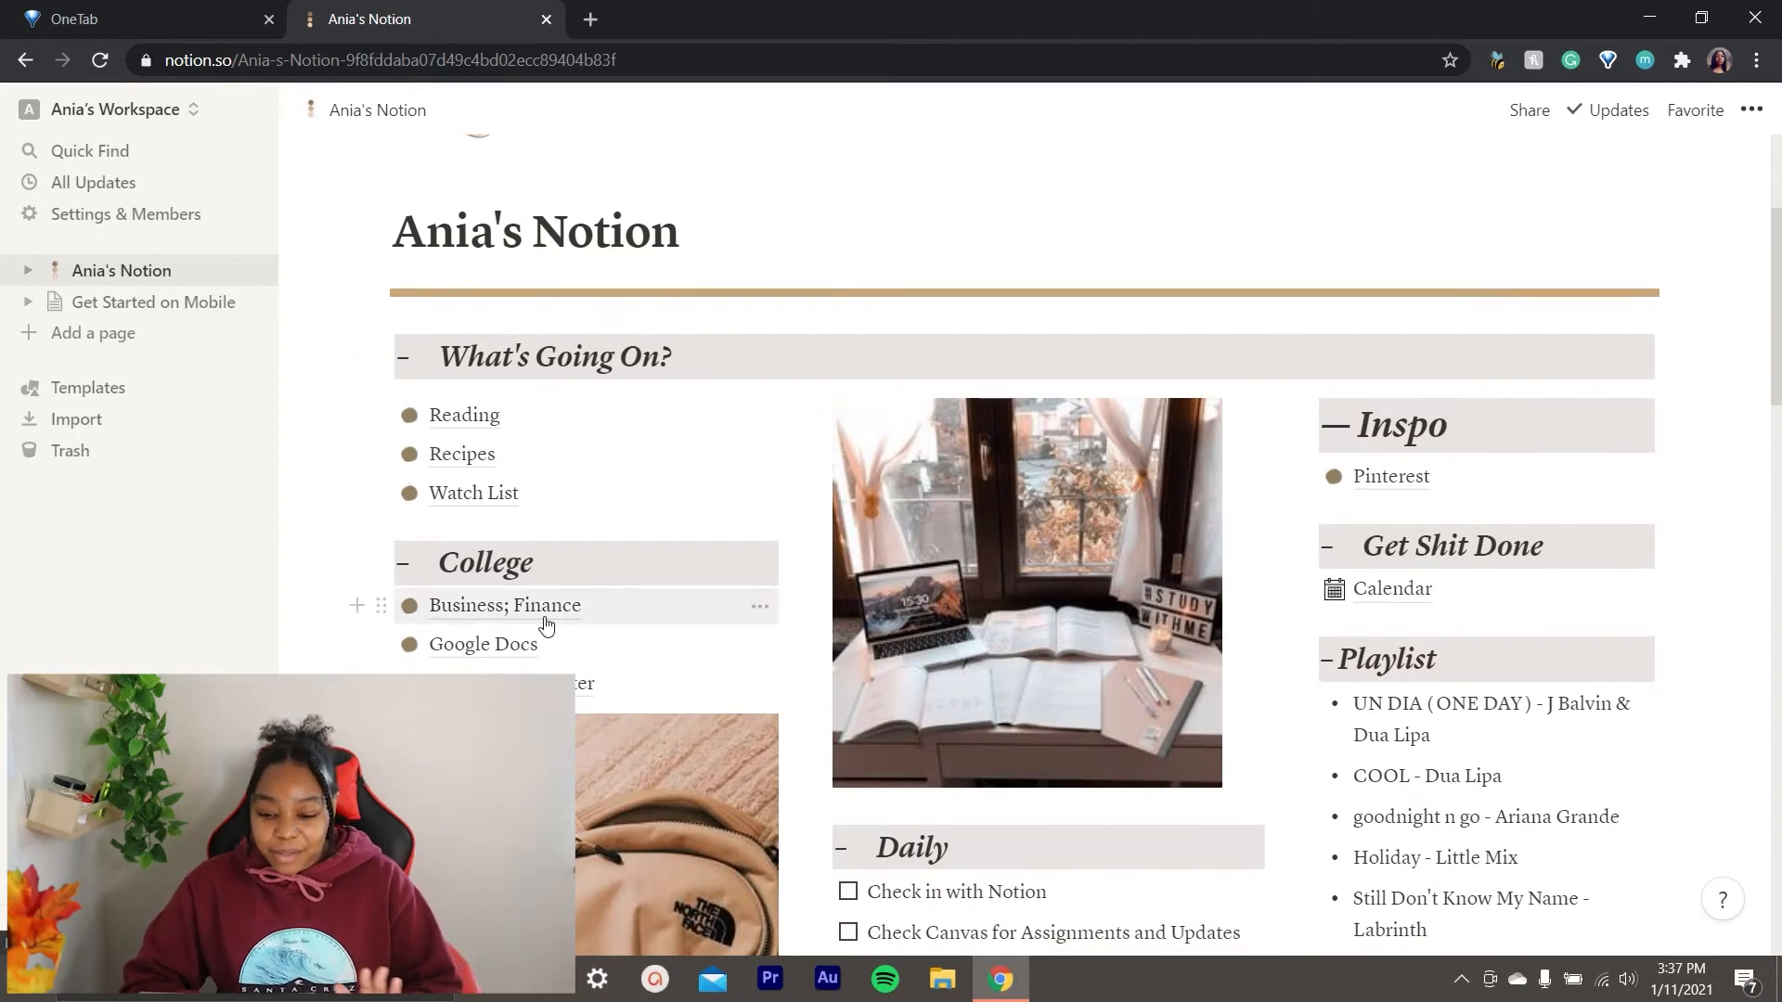
scroll(687, 642, down, 2)
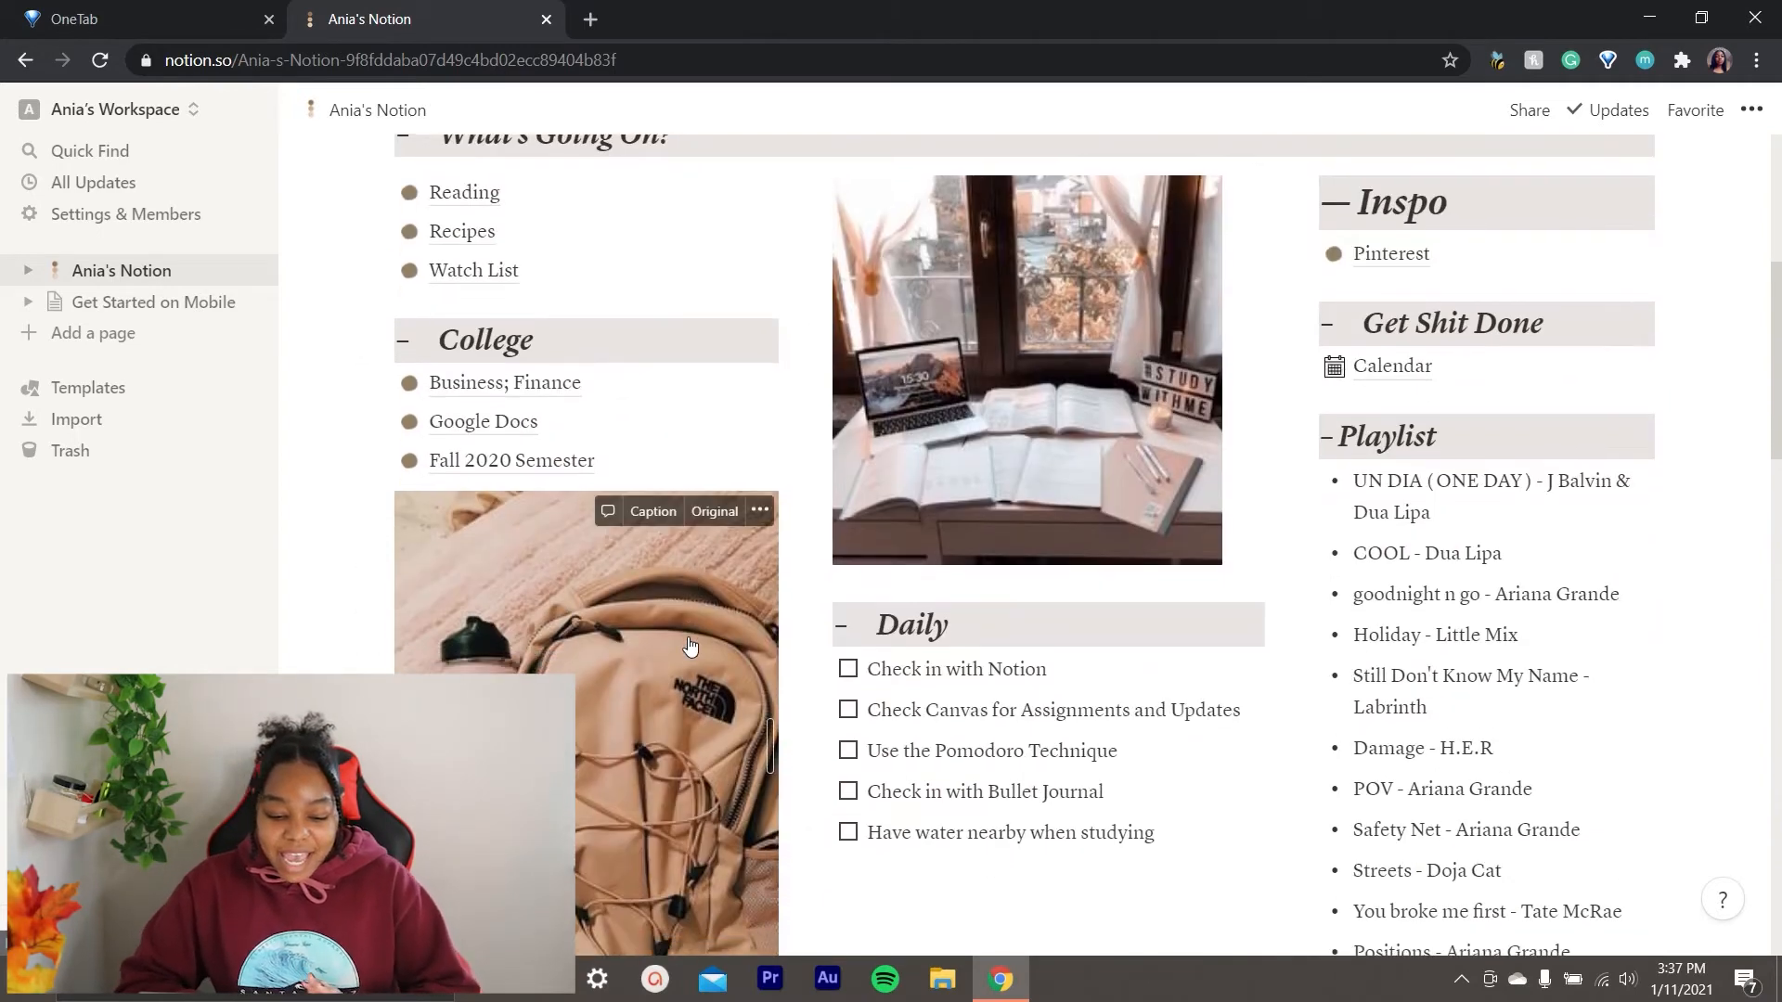
click(484, 423)
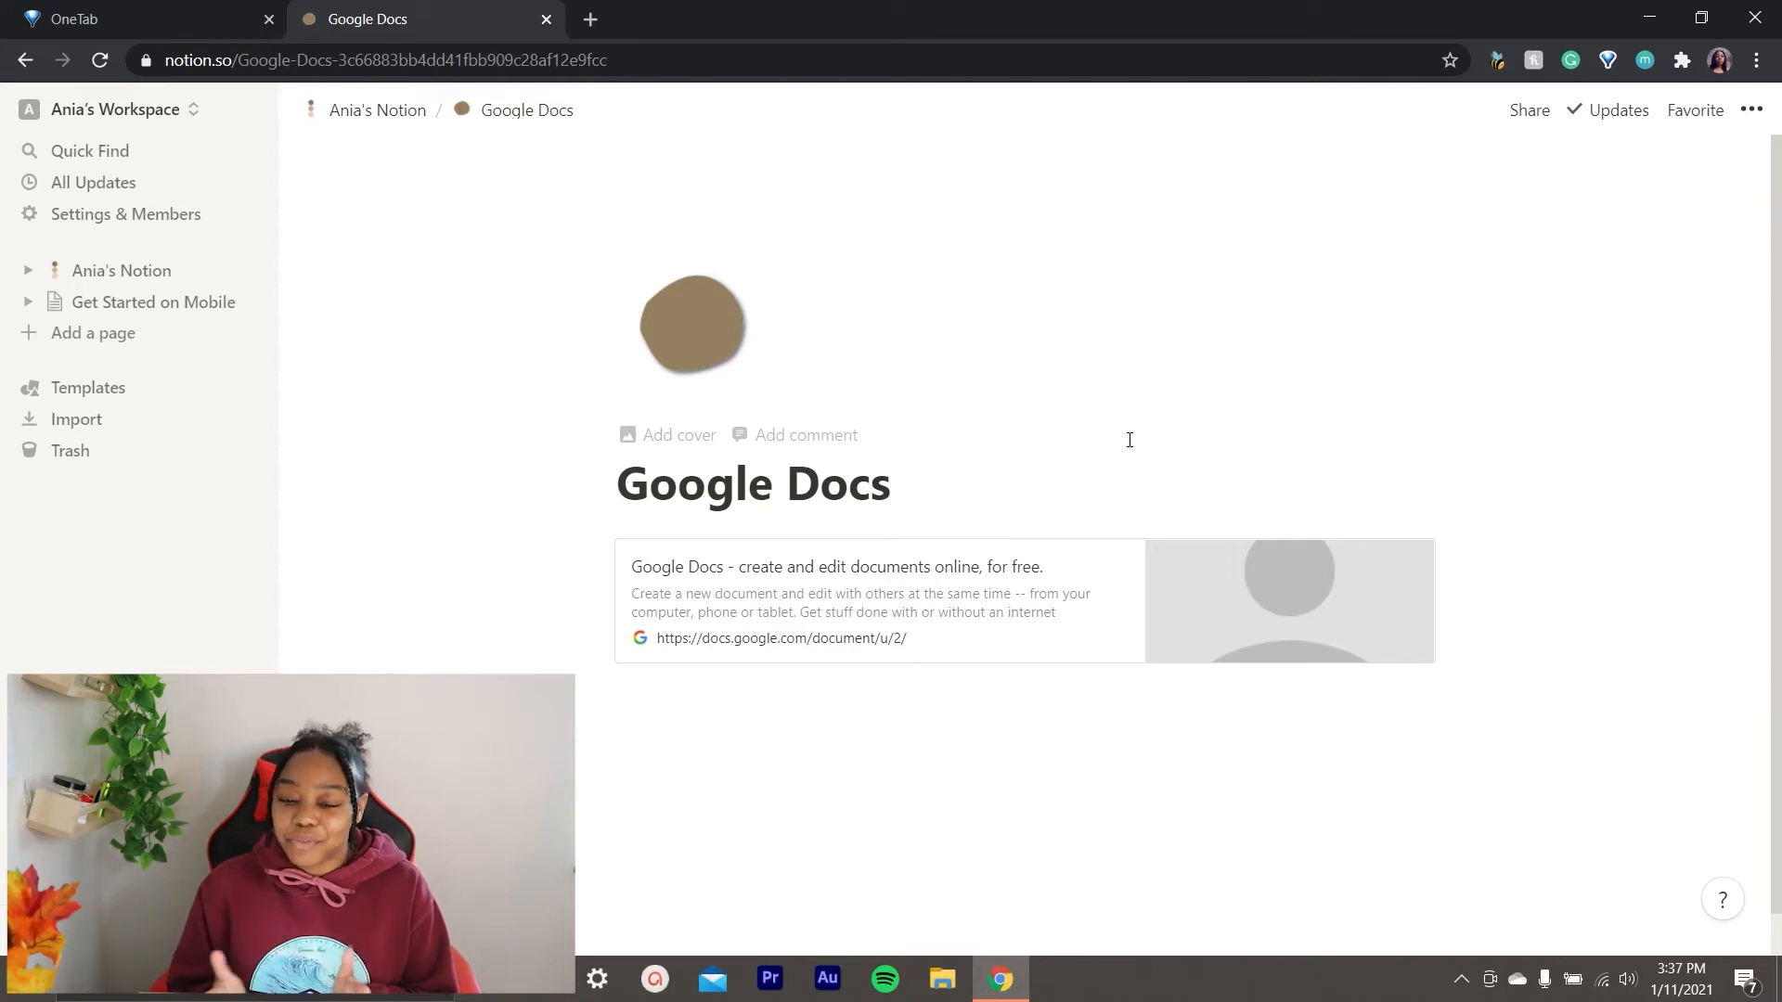
Go back to the main dashboard, open the Fall 2020 Semester page under College, and review its course links and Weekly Schedule.
click(400, 114)
scroll(823, 553, down, 7)
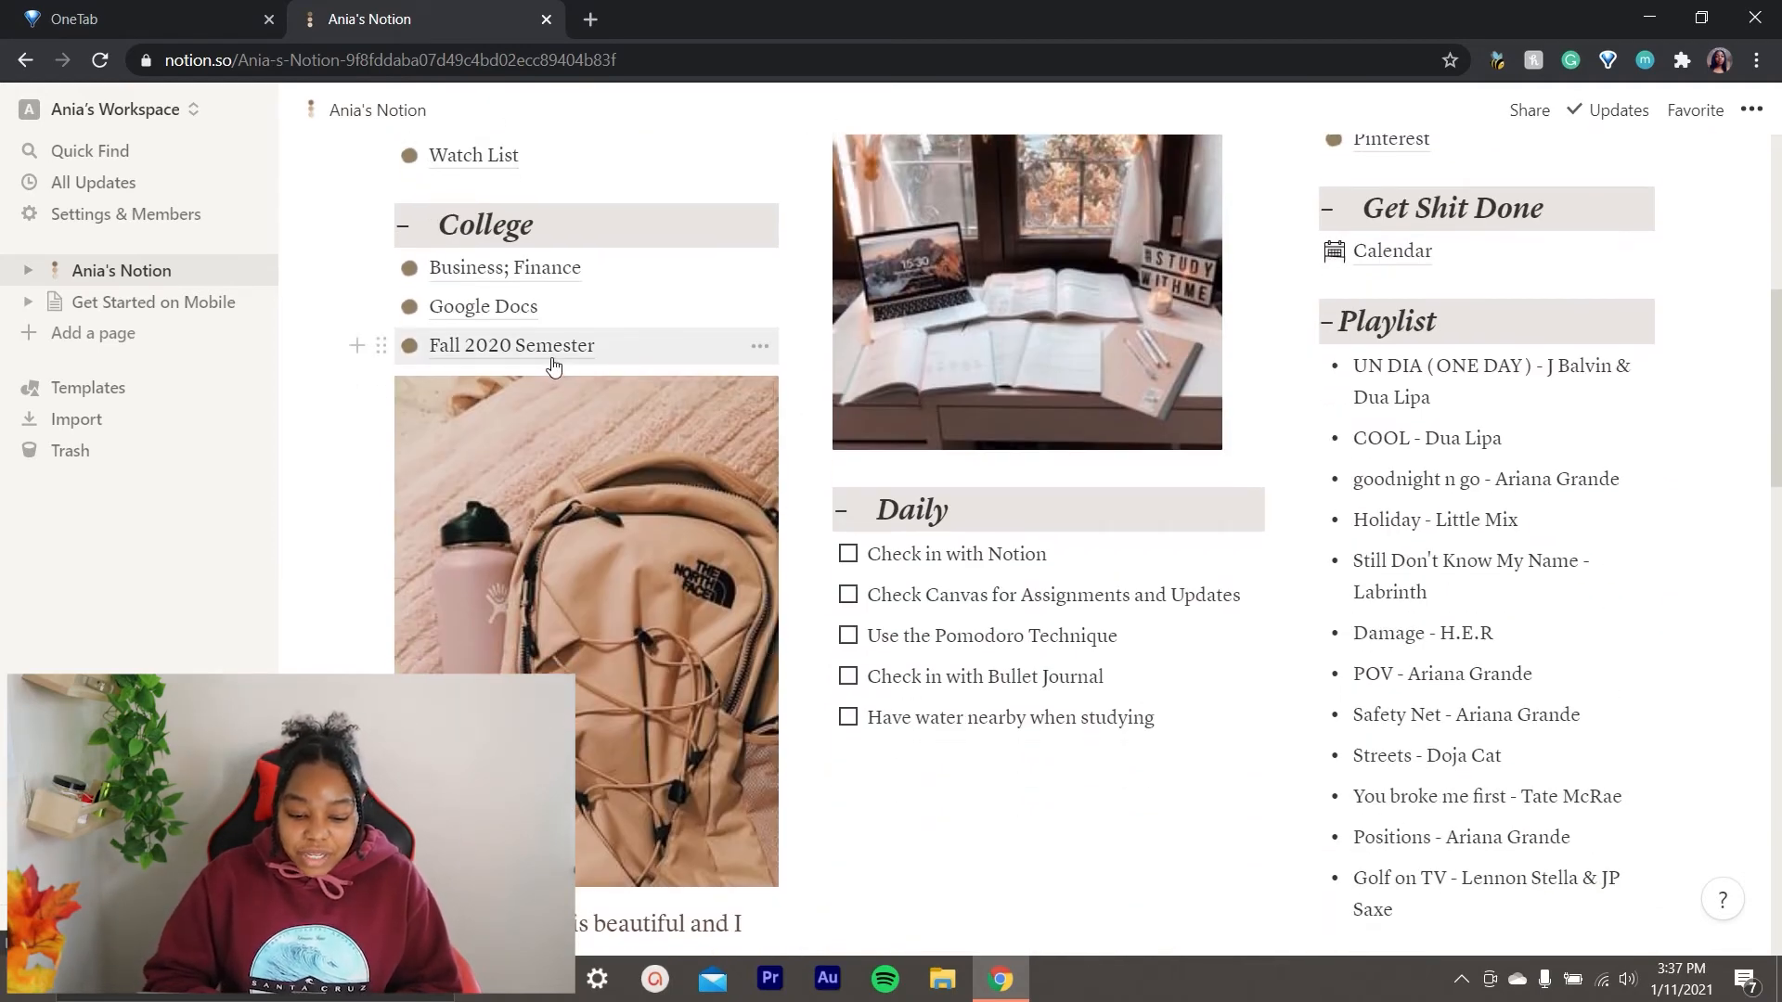
click(554, 362)
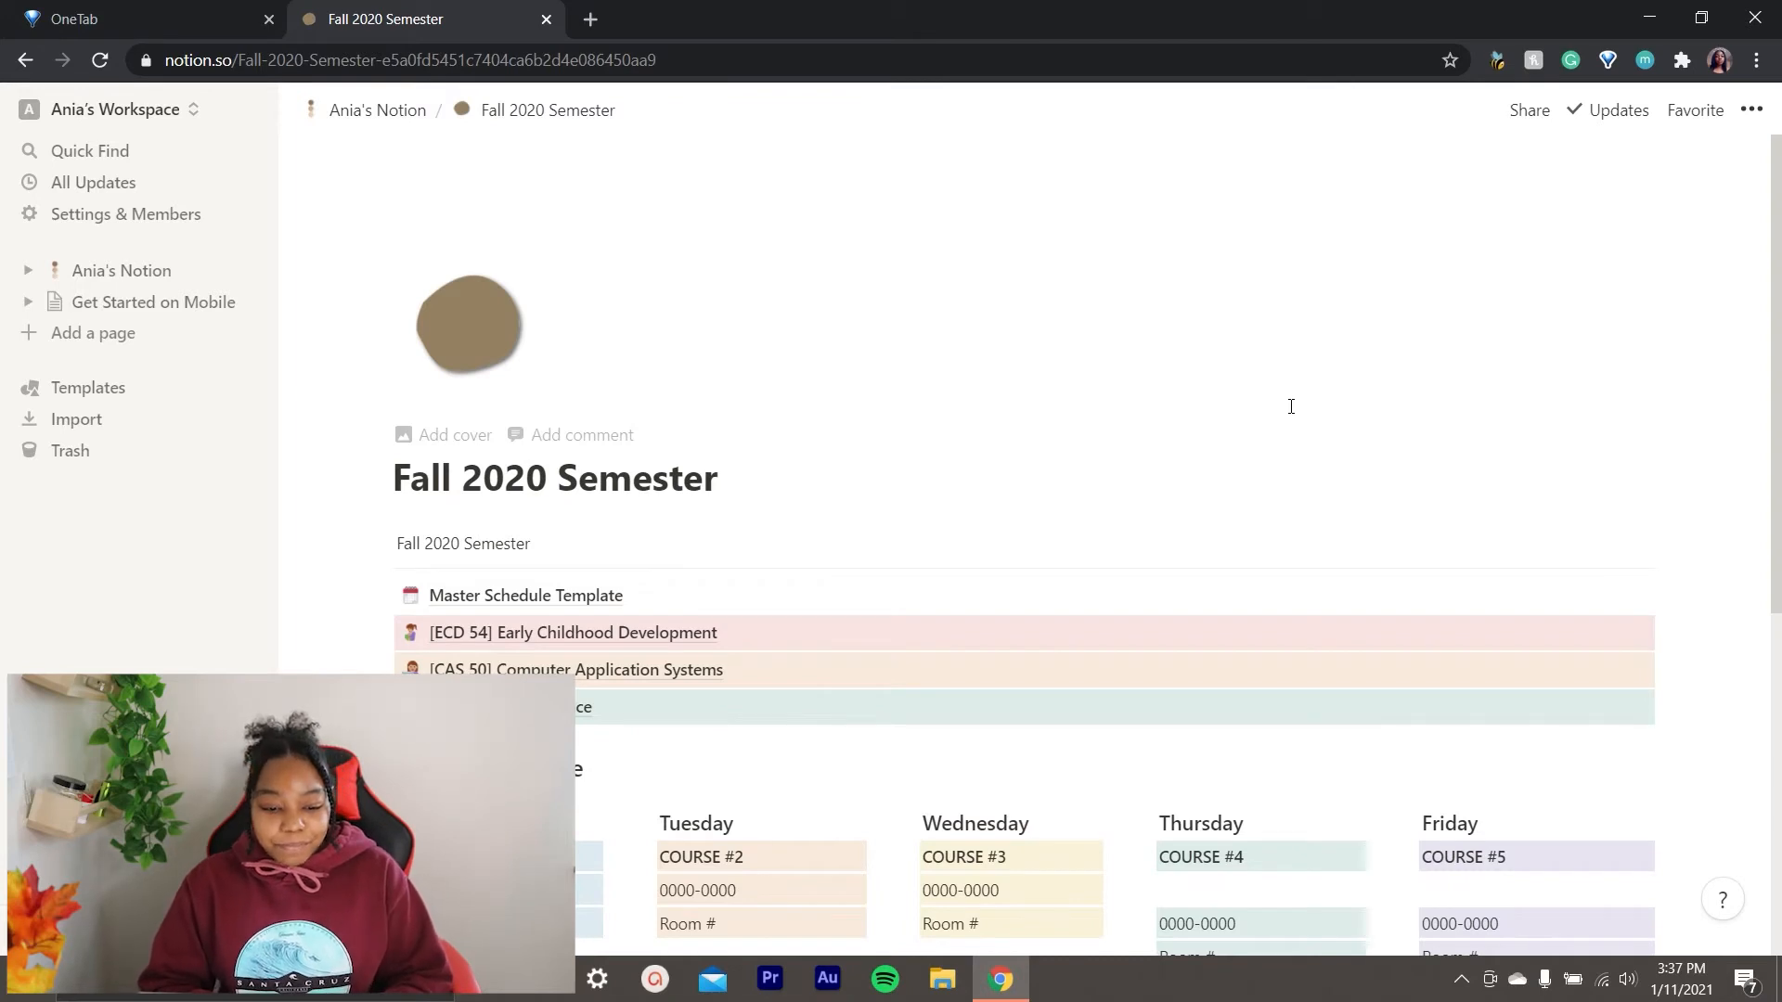
scroll(1290, 406, down, 3)
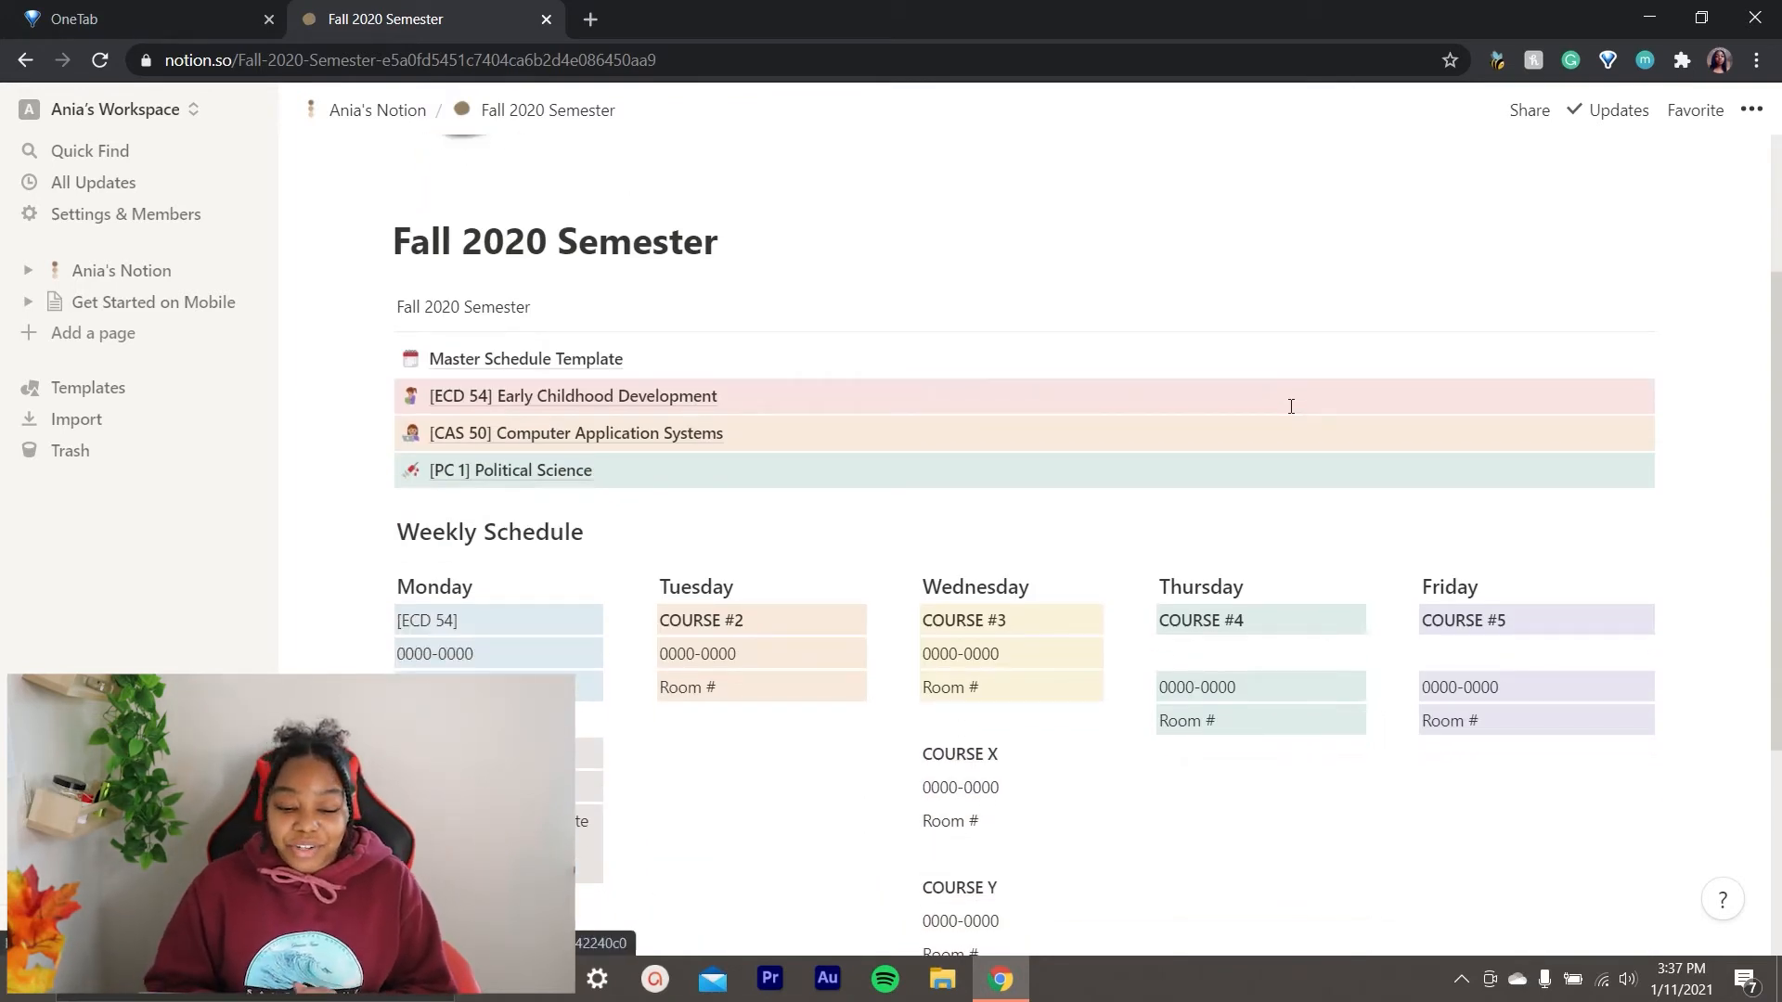
scroll(1291, 407, down, 1)
scroll(1291, 406, up, 2)
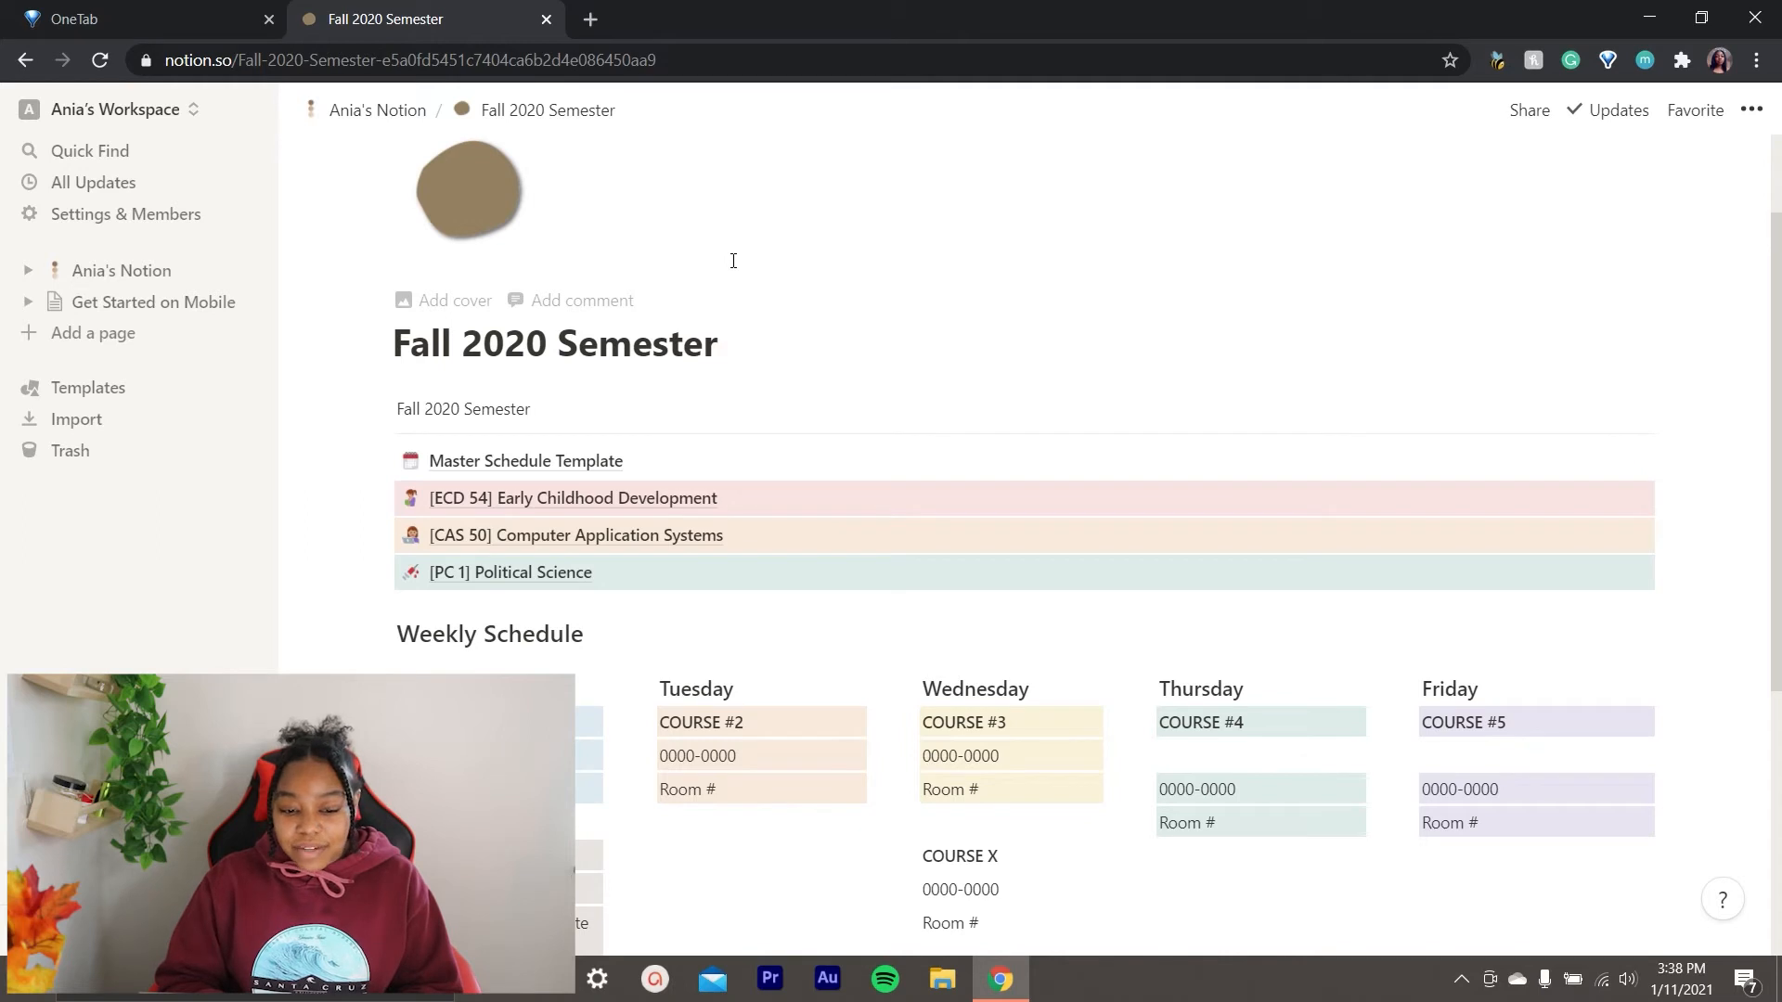
scroll(734, 261, down, 2)
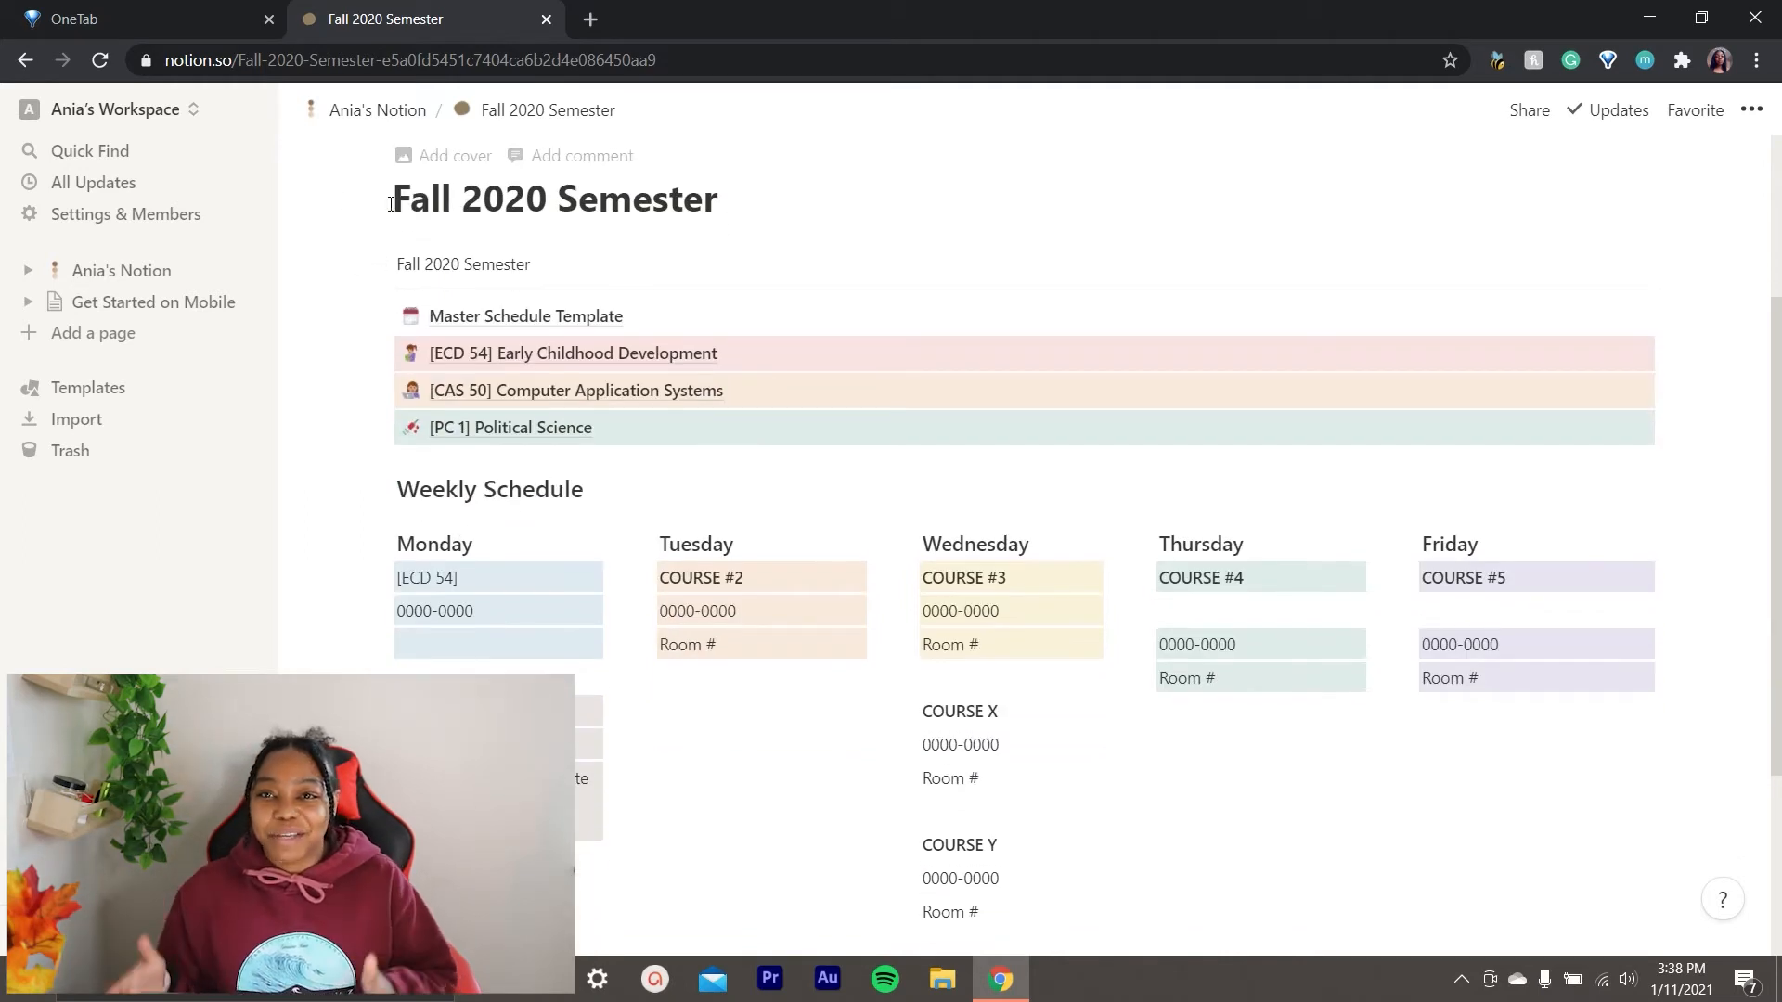
Open the Master Schedule Template and read through its whole task table, from the August 2020 entries to the December 2020 ones.
click(535, 320)
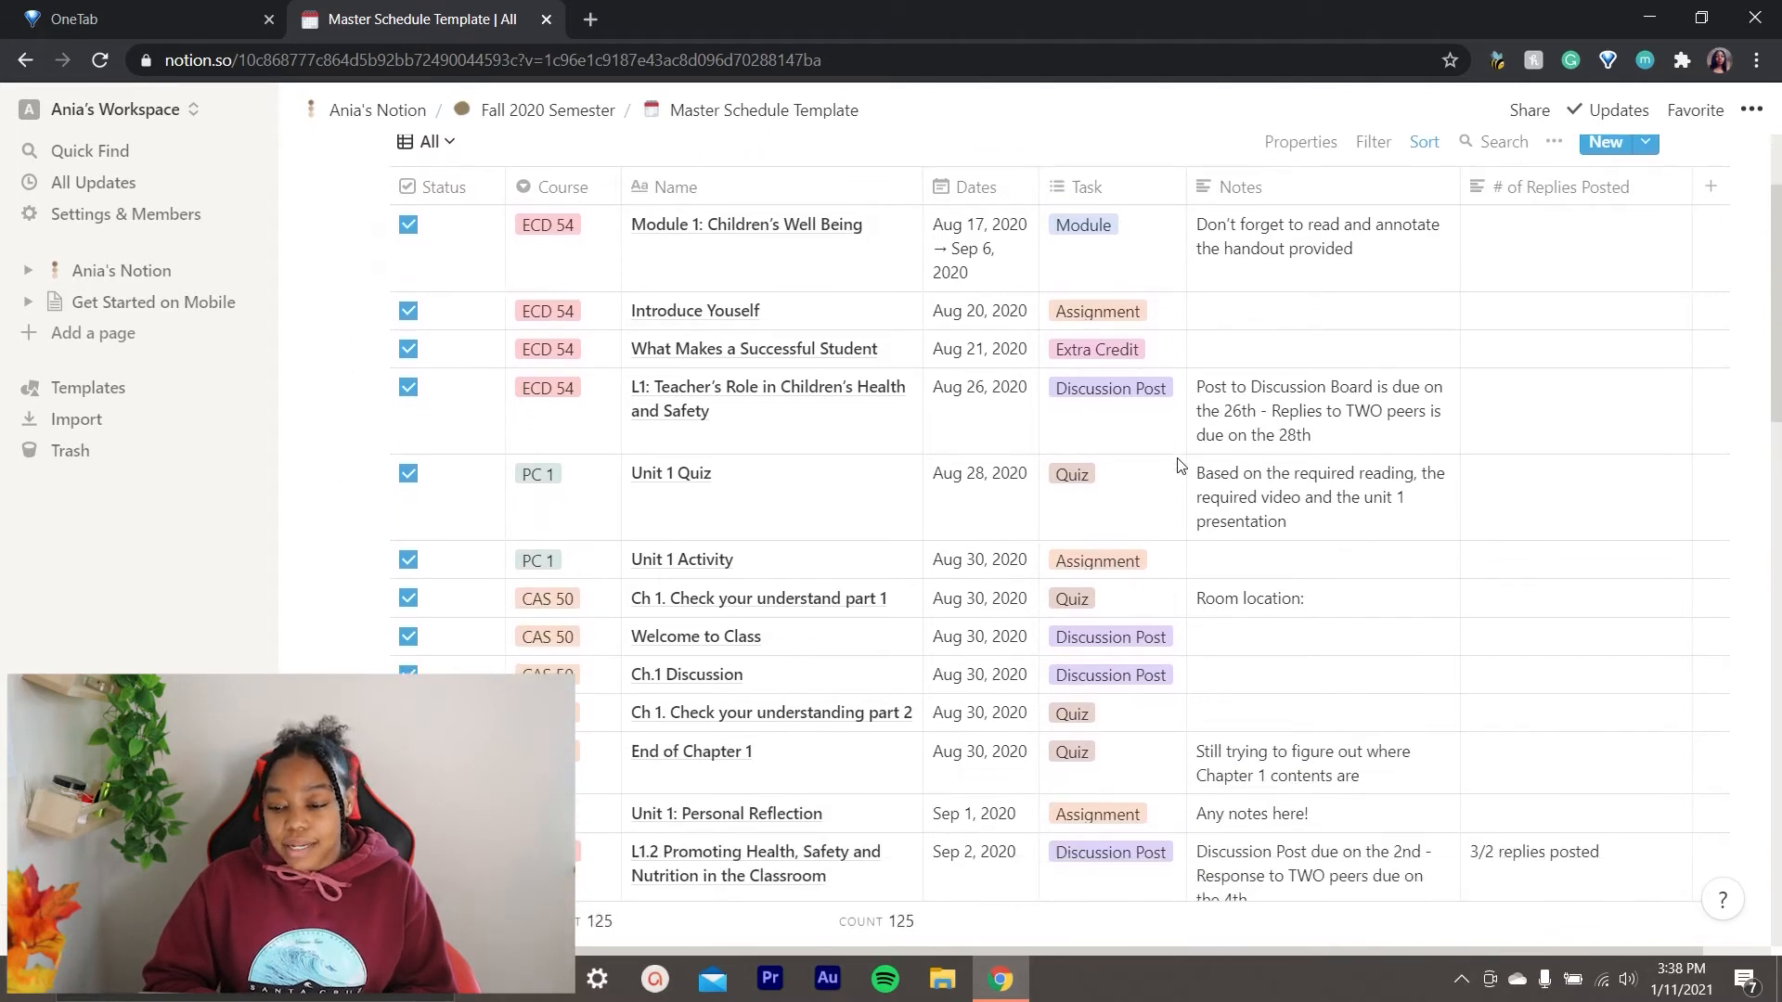
scroll(1178, 463, down, 2)
scroll(1179, 464, down, 5)
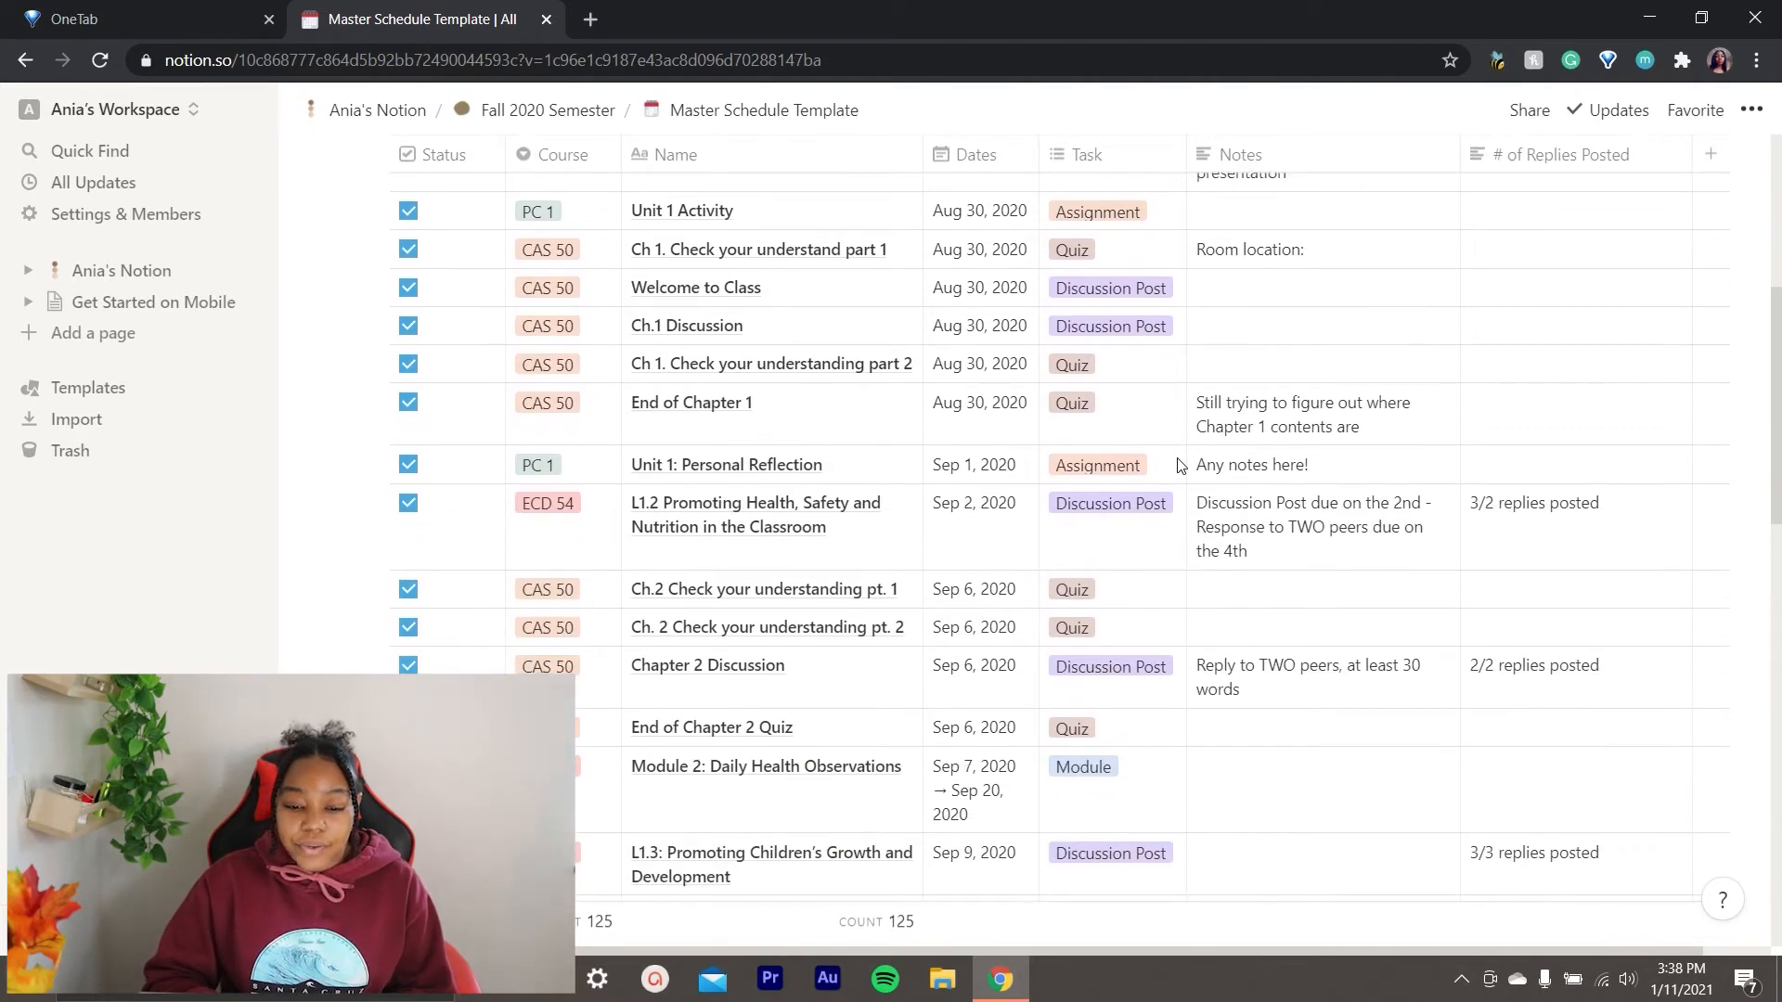
scroll(1178, 464, down, 6)
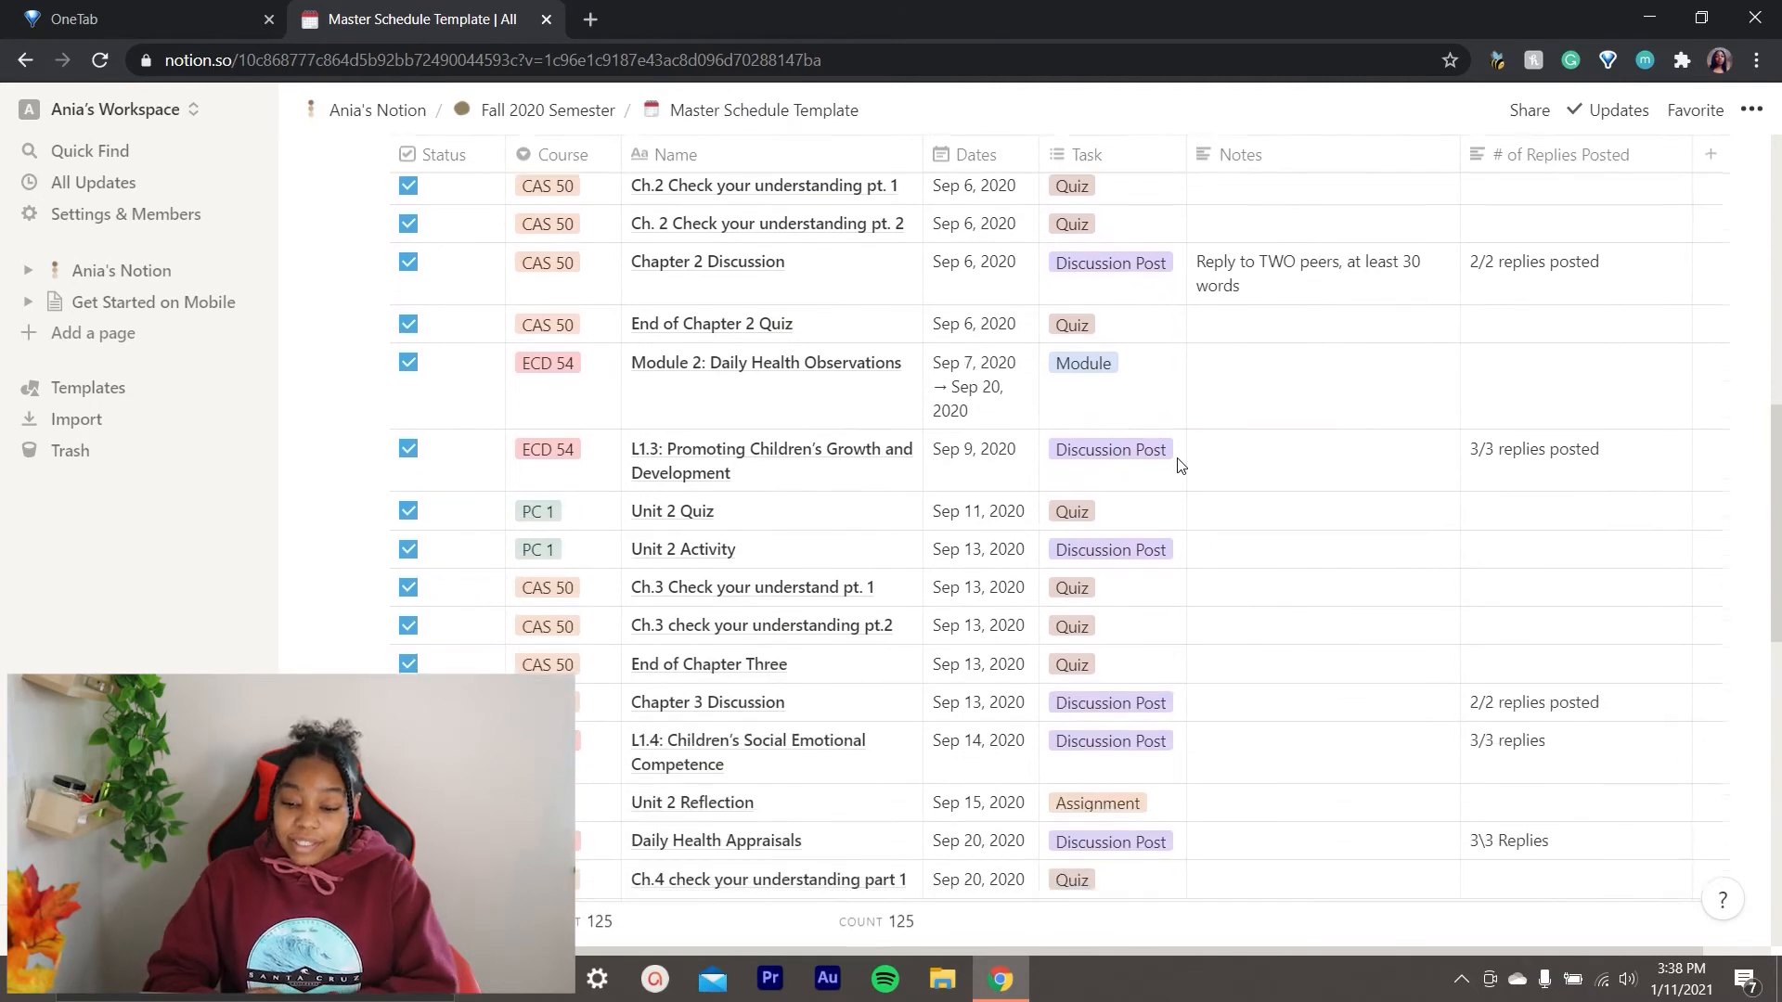
scroll(1178, 464, down, 5)
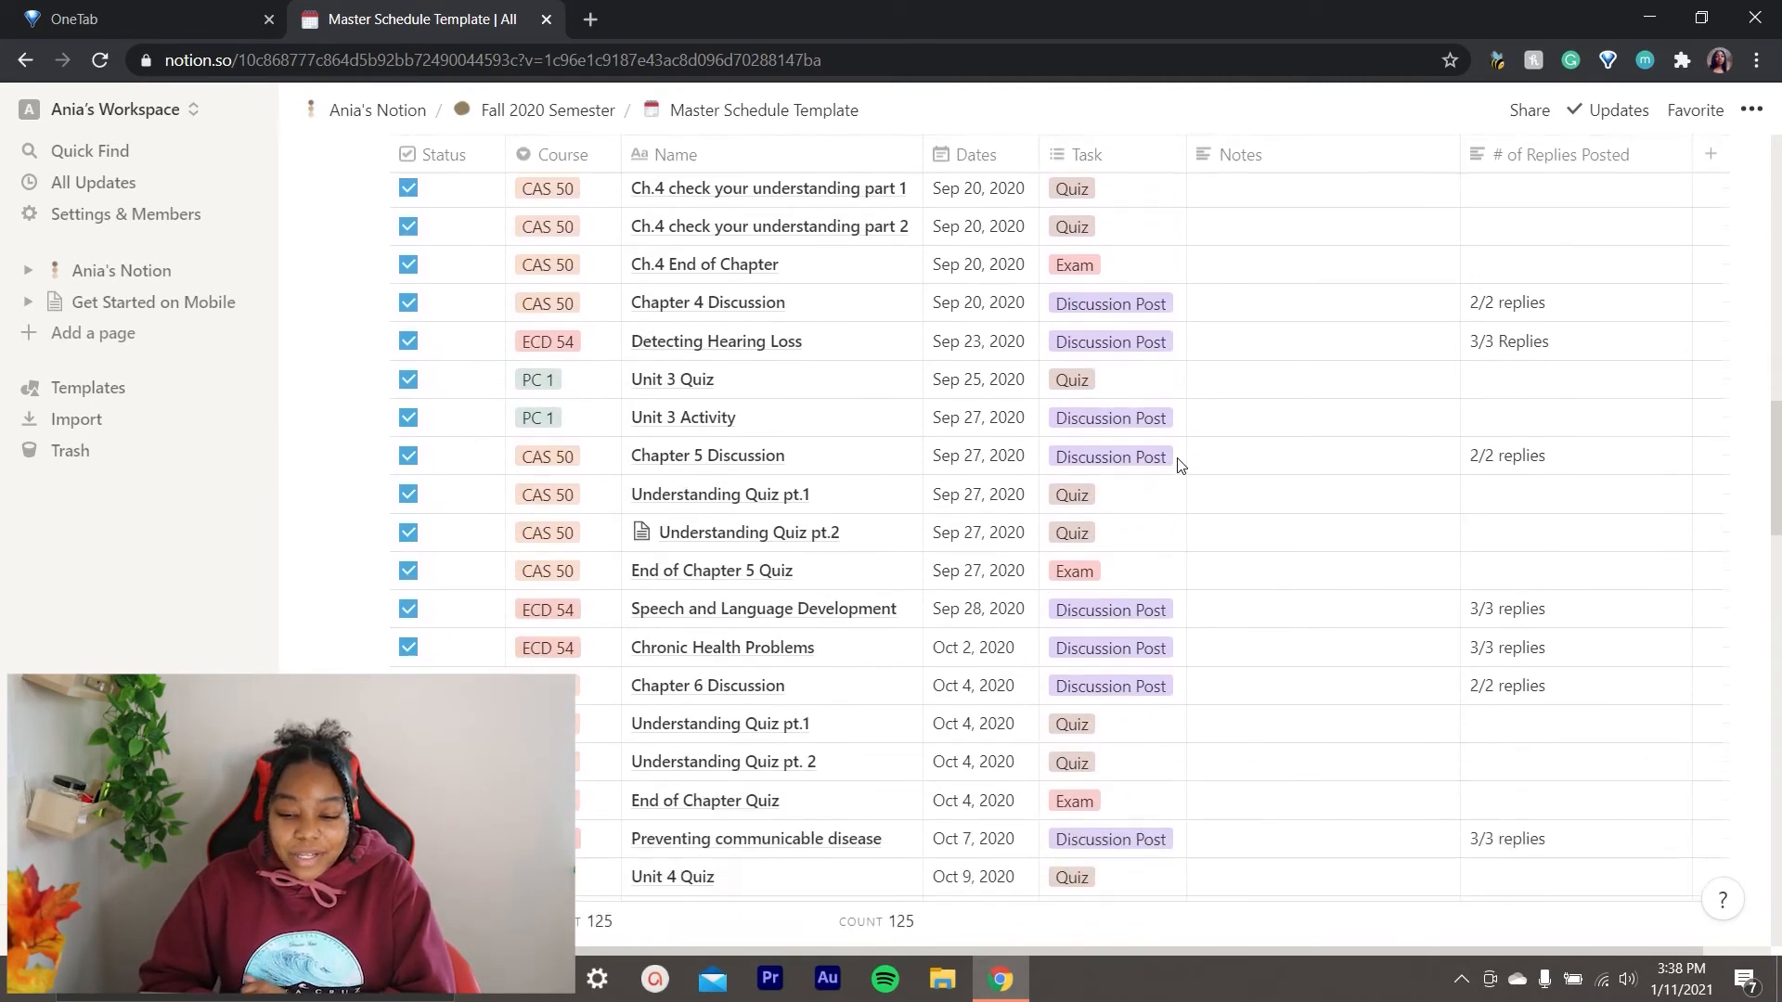
scroll(1179, 465, down, 5)
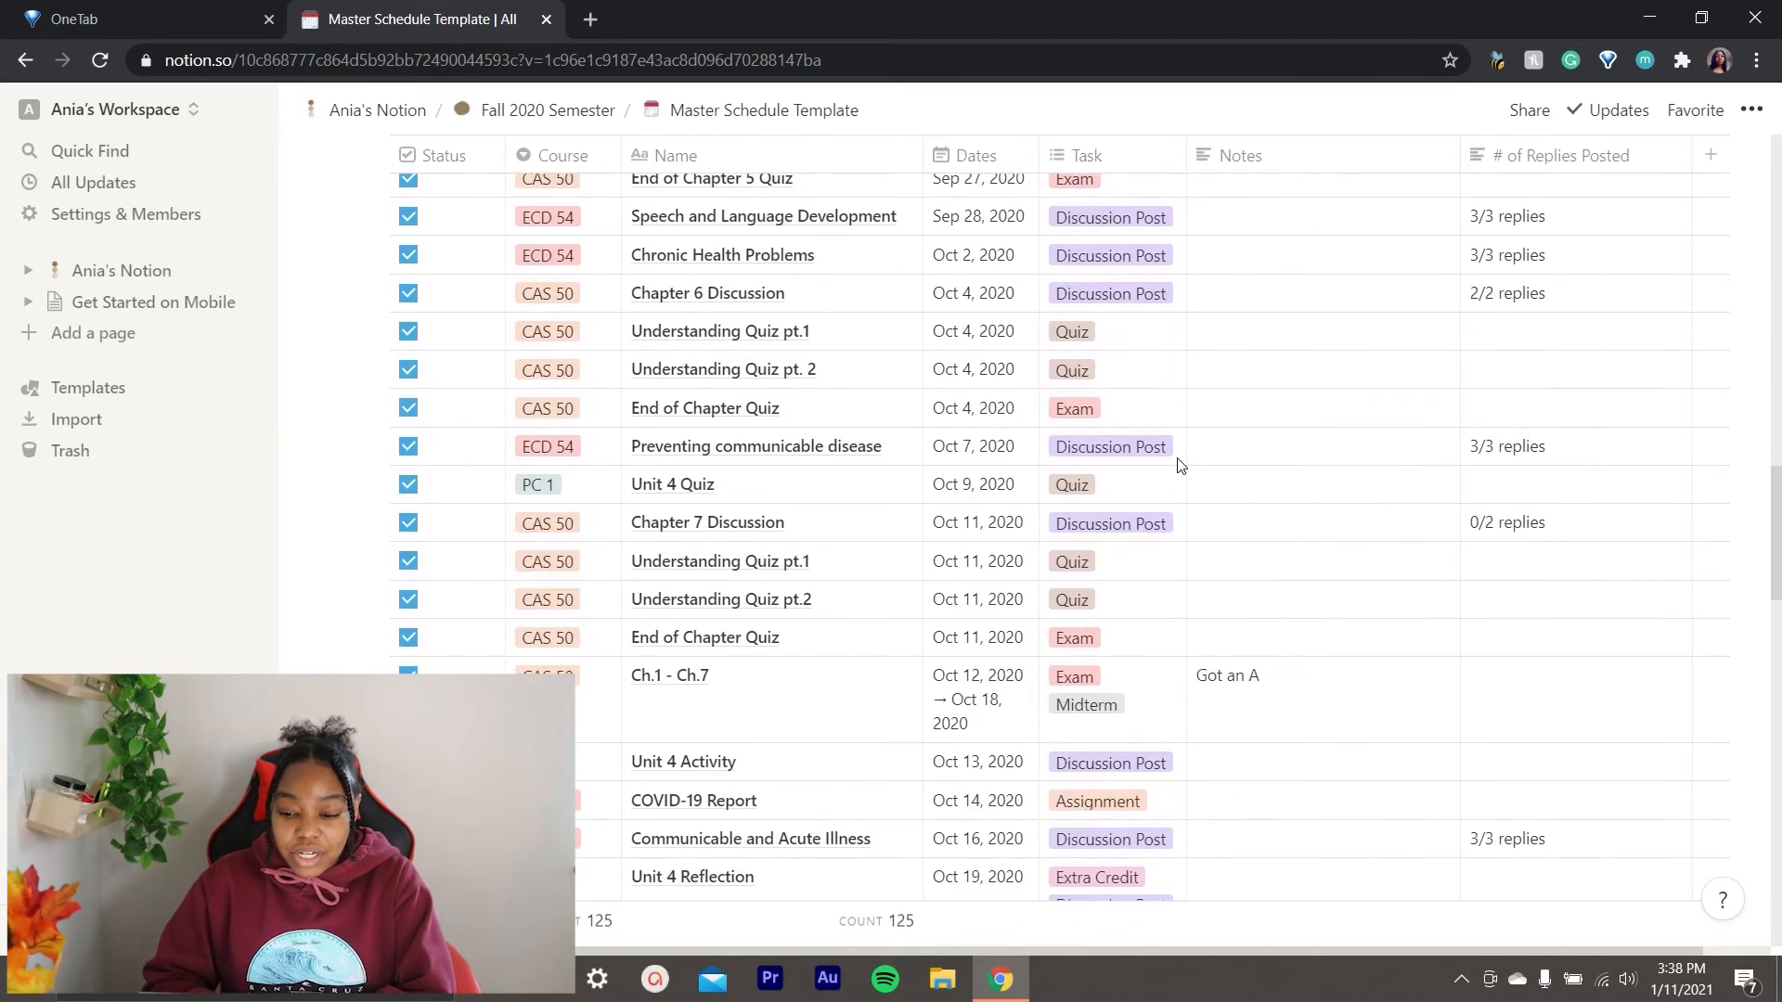
scroll(1179, 465, down, 2)
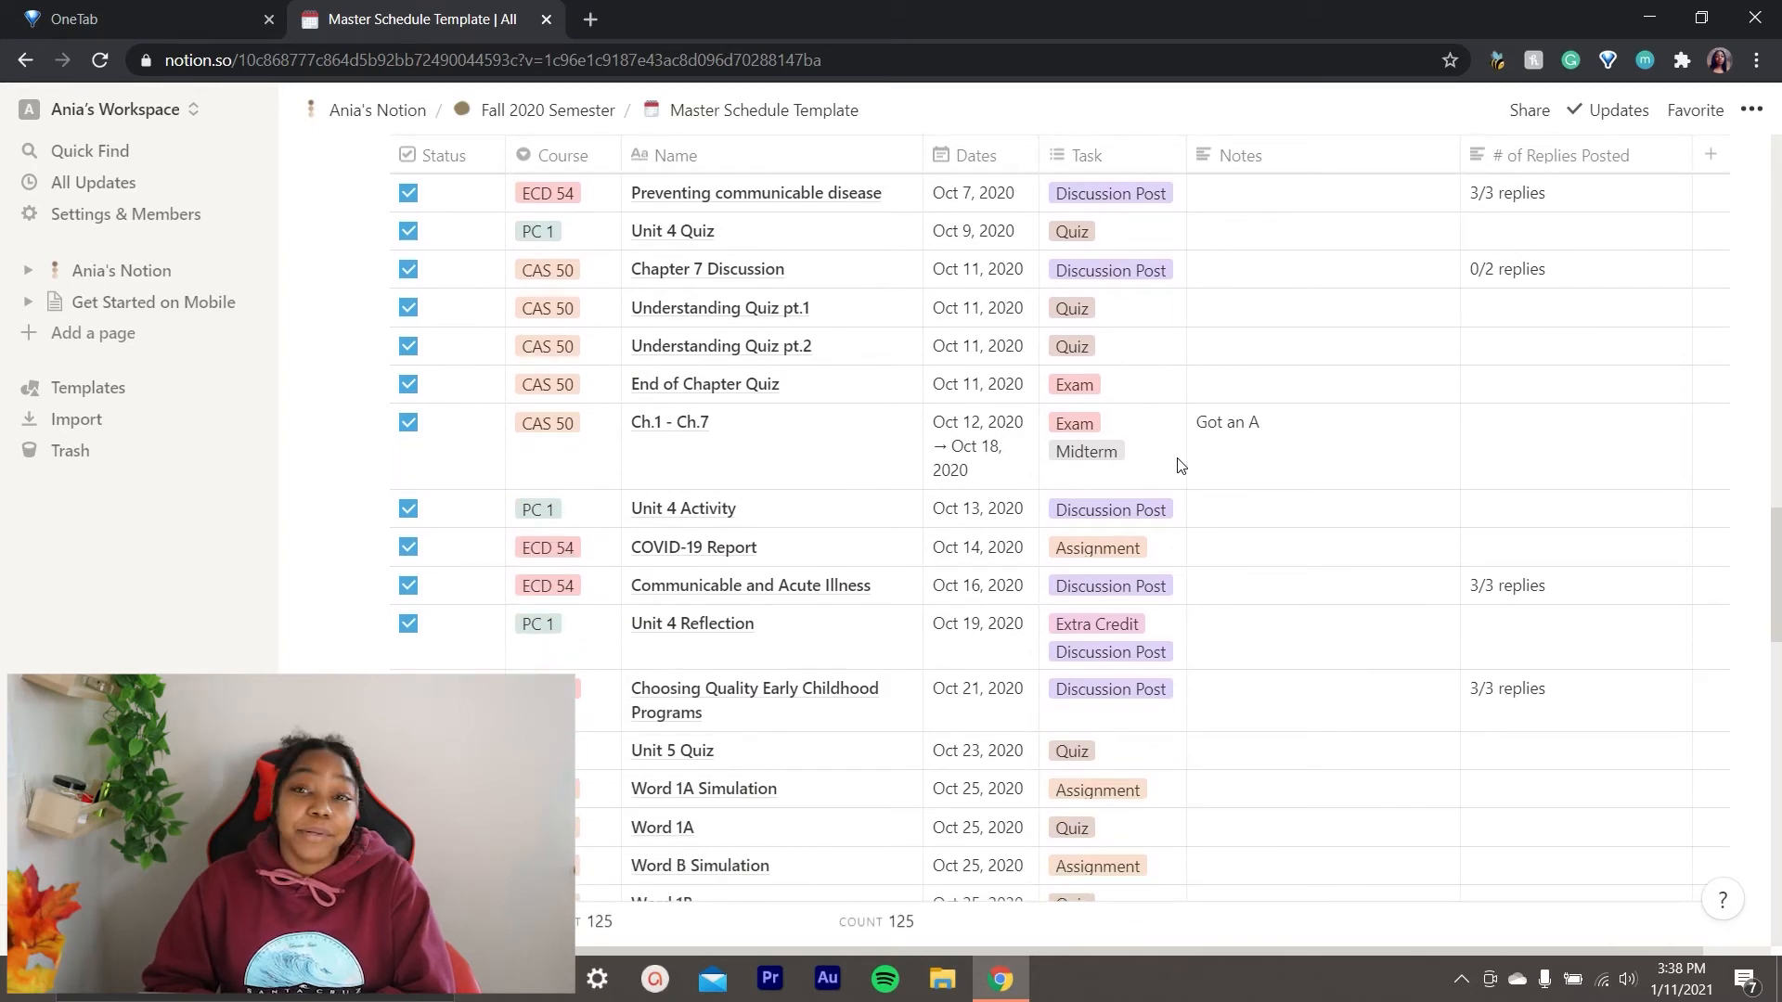
scroll(1179, 465, down, 3)
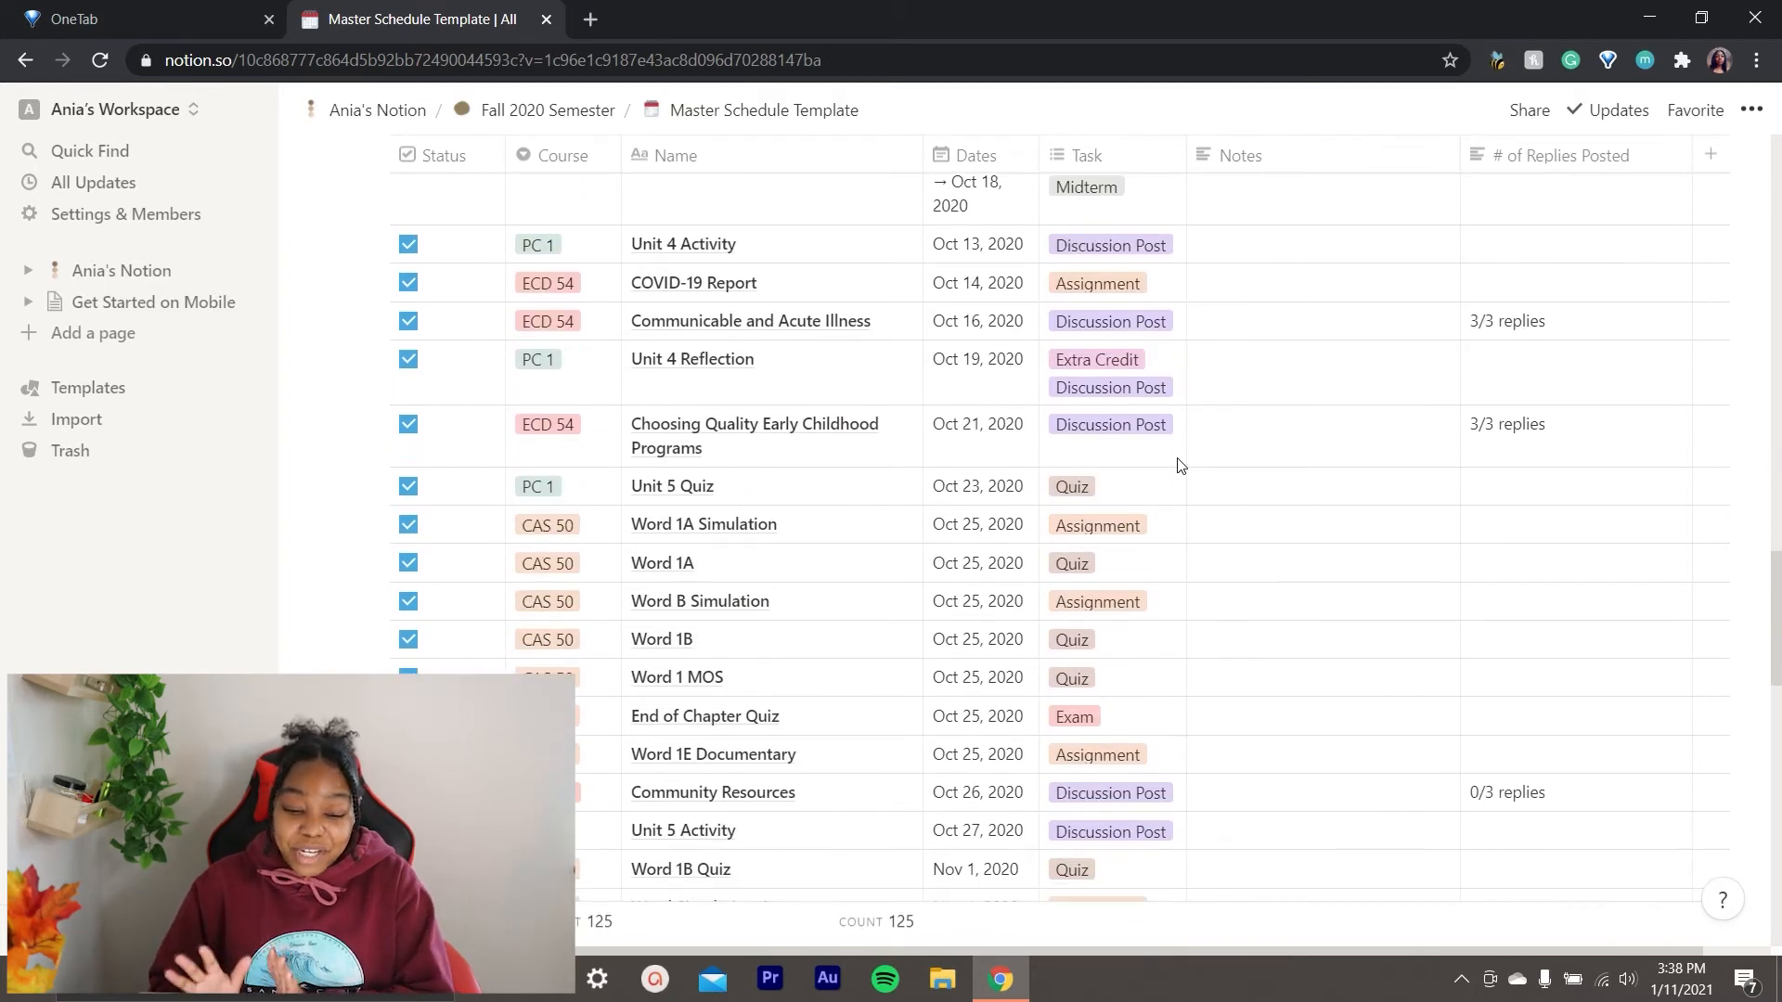
scroll(1180, 465, down, 2)
scroll(1179, 465, down, 5)
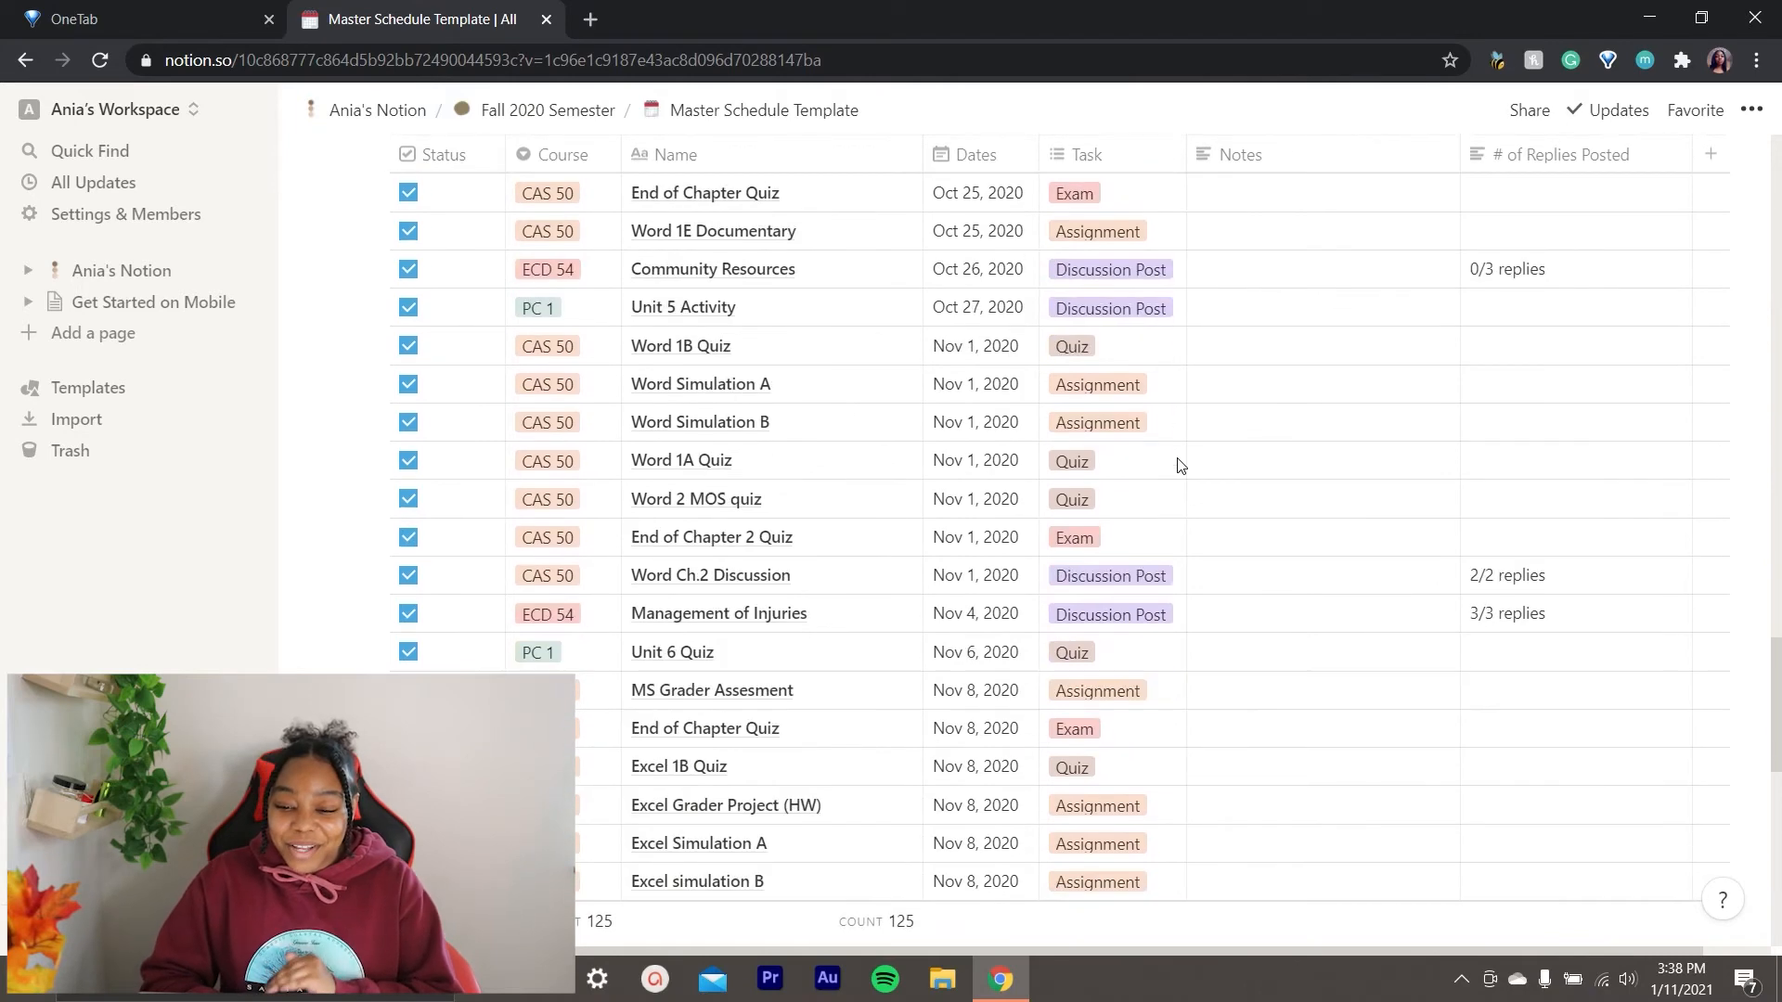
scroll(1179, 465, down, 7)
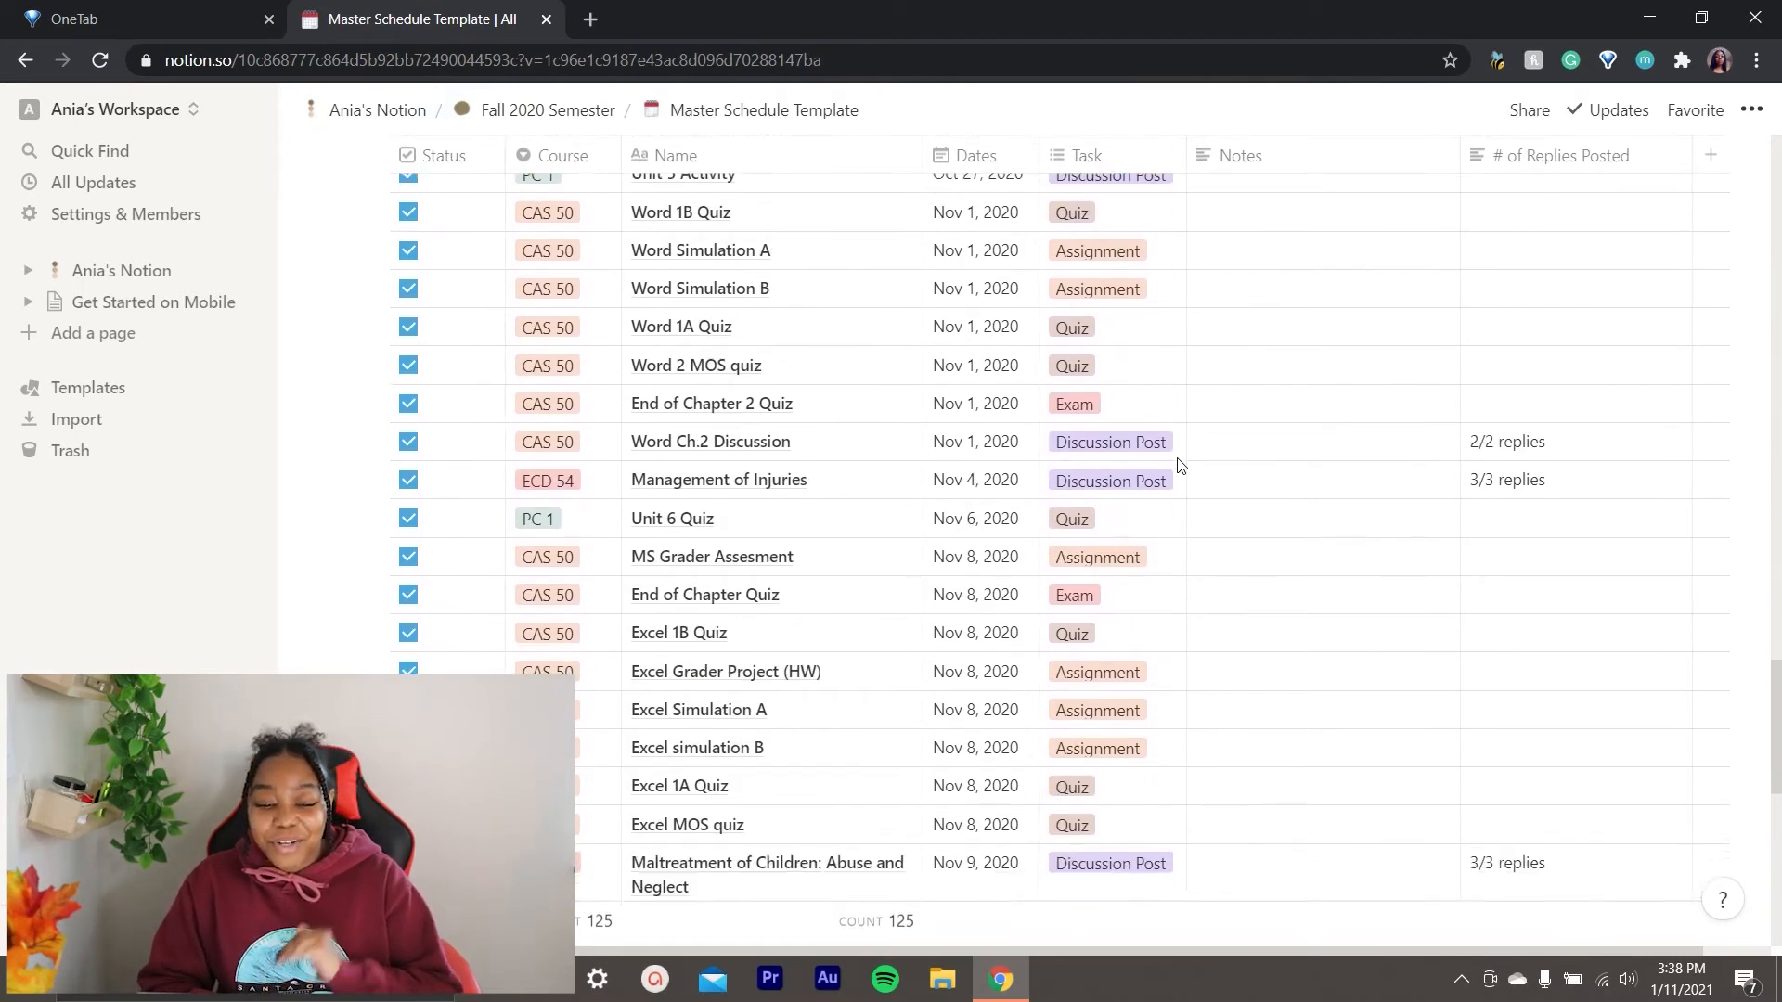
scroll(1181, 465, down, 7)
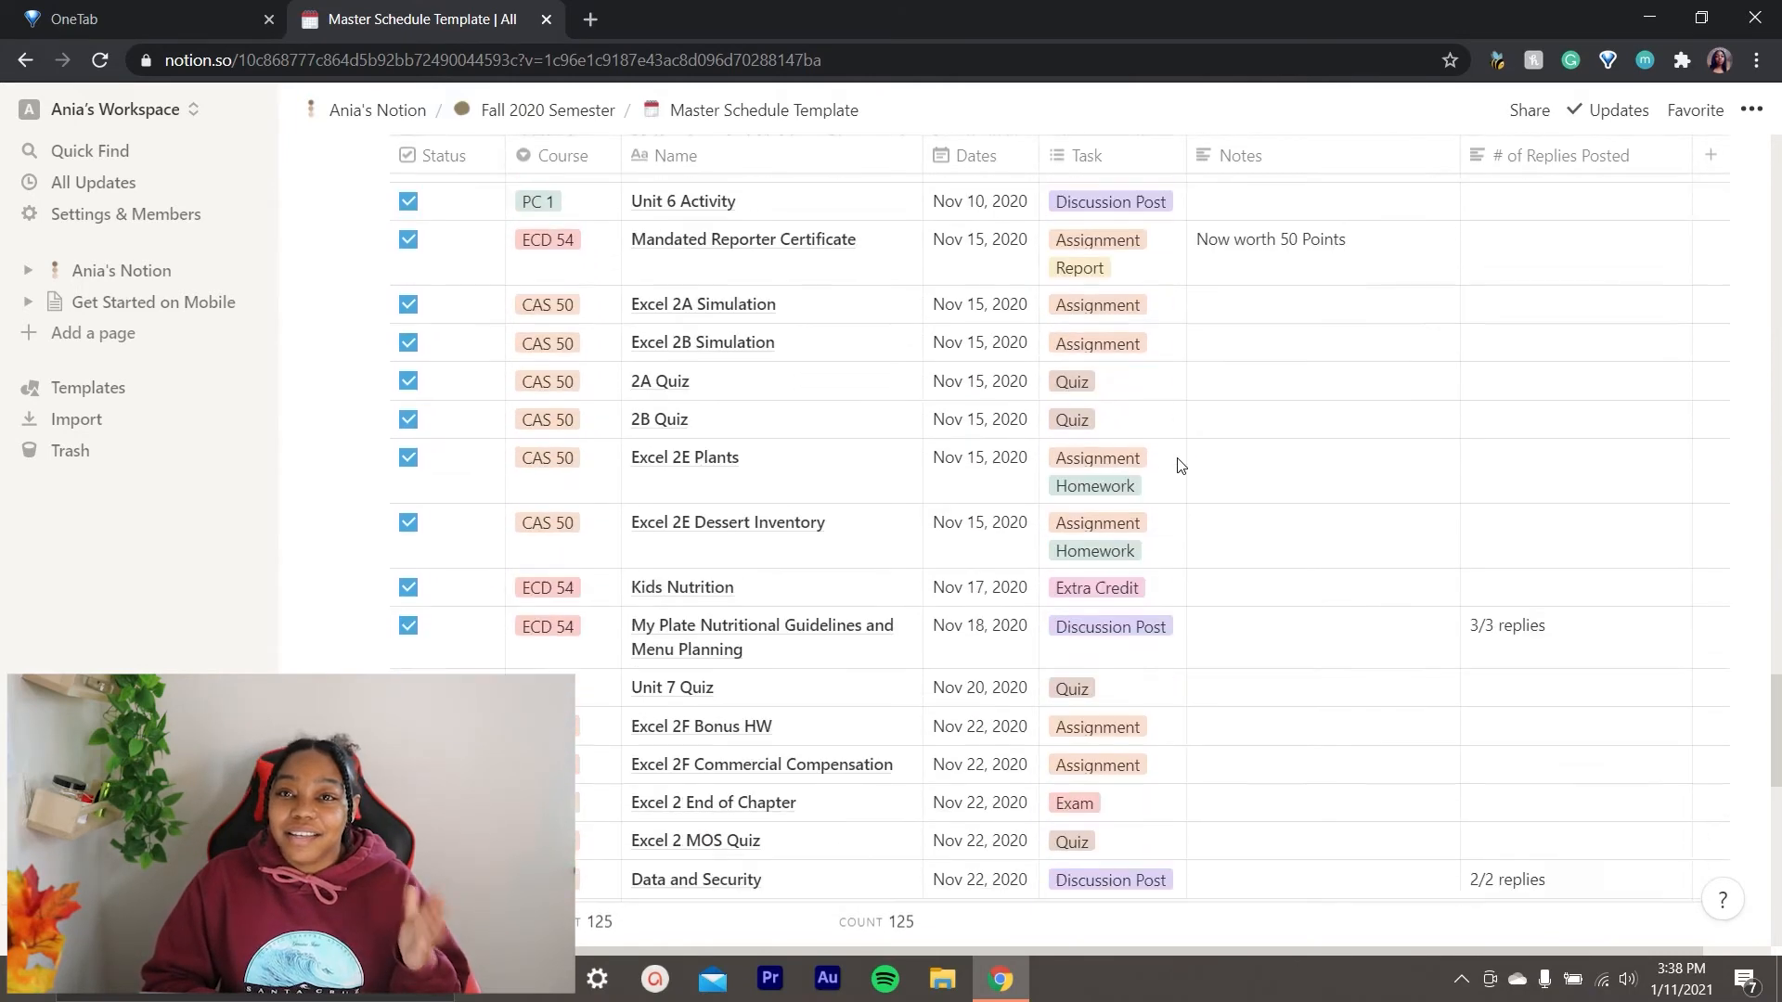
scroll(1181, 465, down, 7)
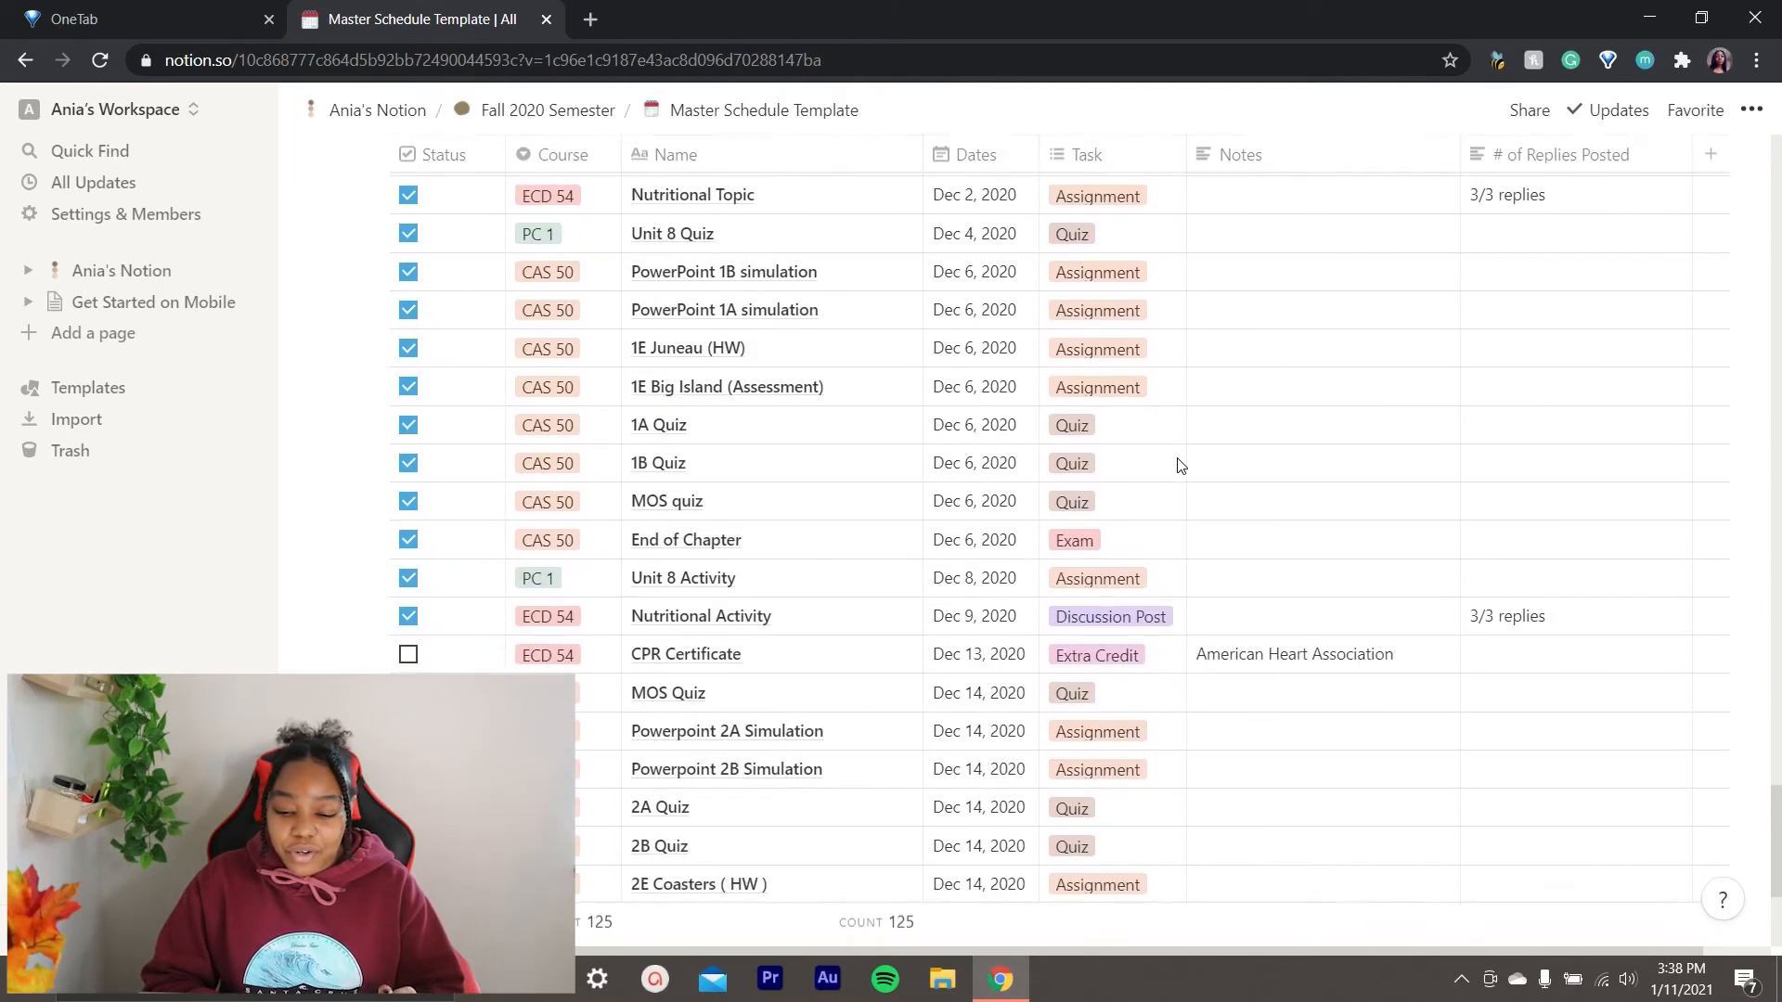
scroll(1179, 465, up, 1)
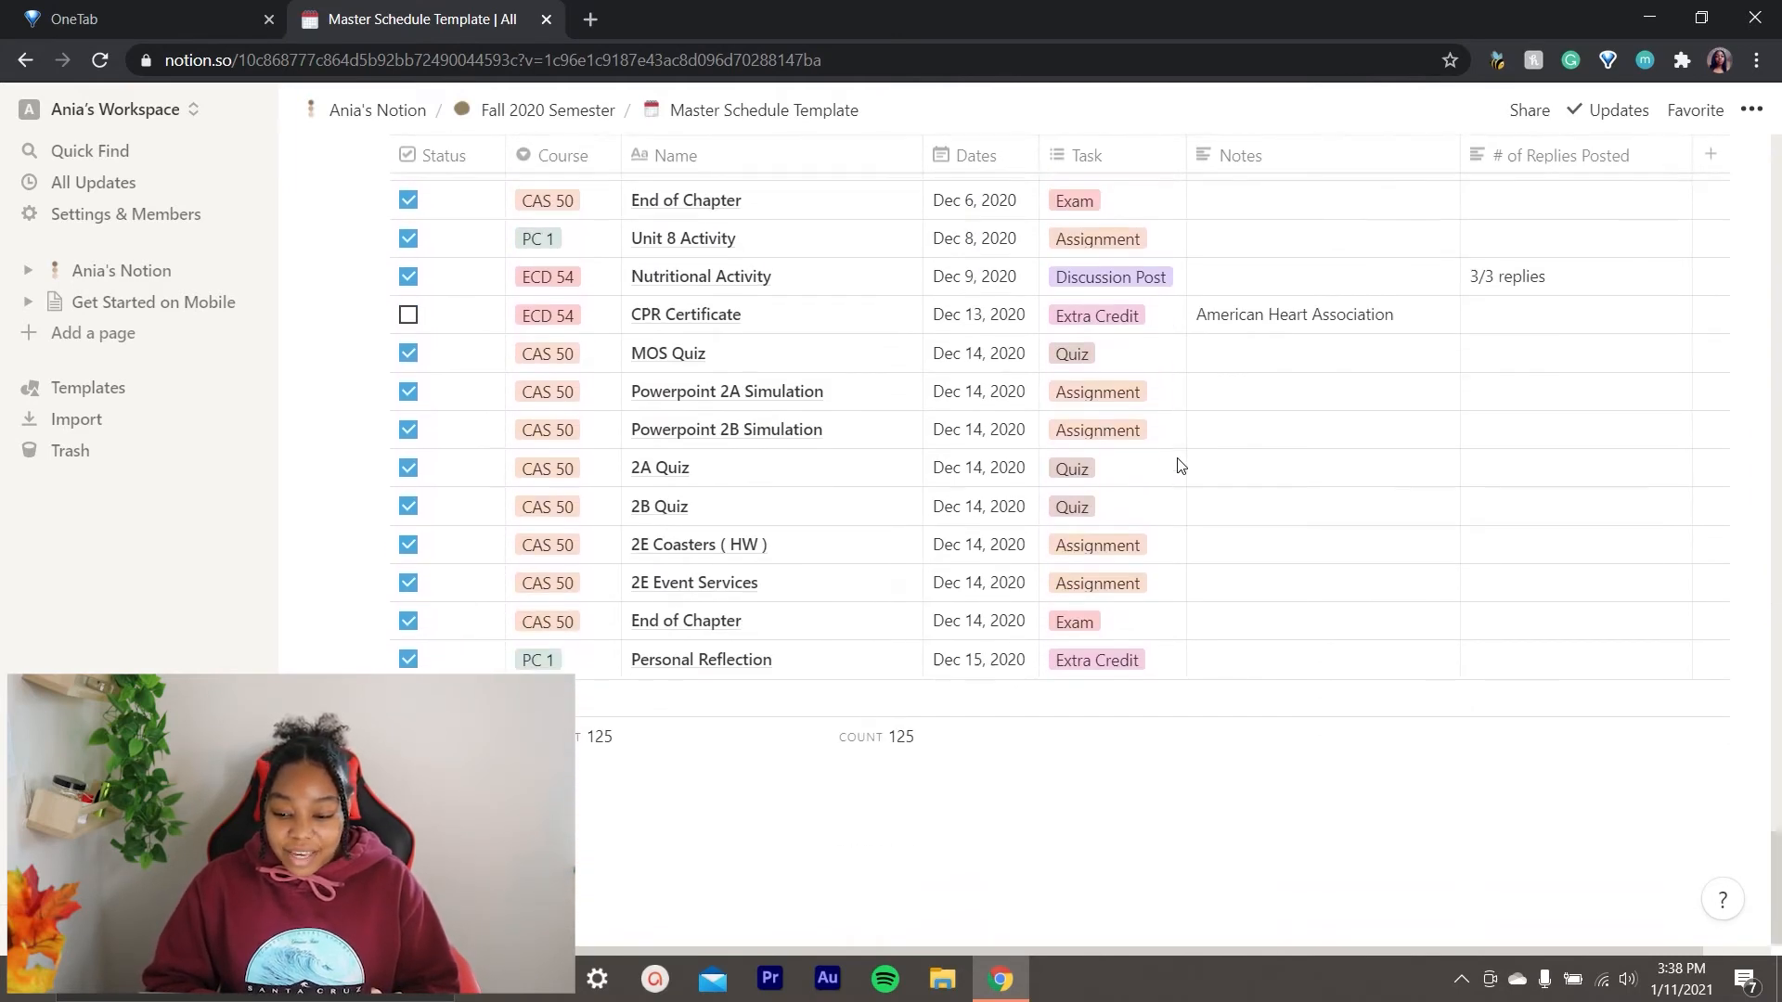
Examine the CPR Certificate entry dated Dec 13, 2020, leave it unedited, and go back to the start of the Master Schedule Template.
click(710, 370)
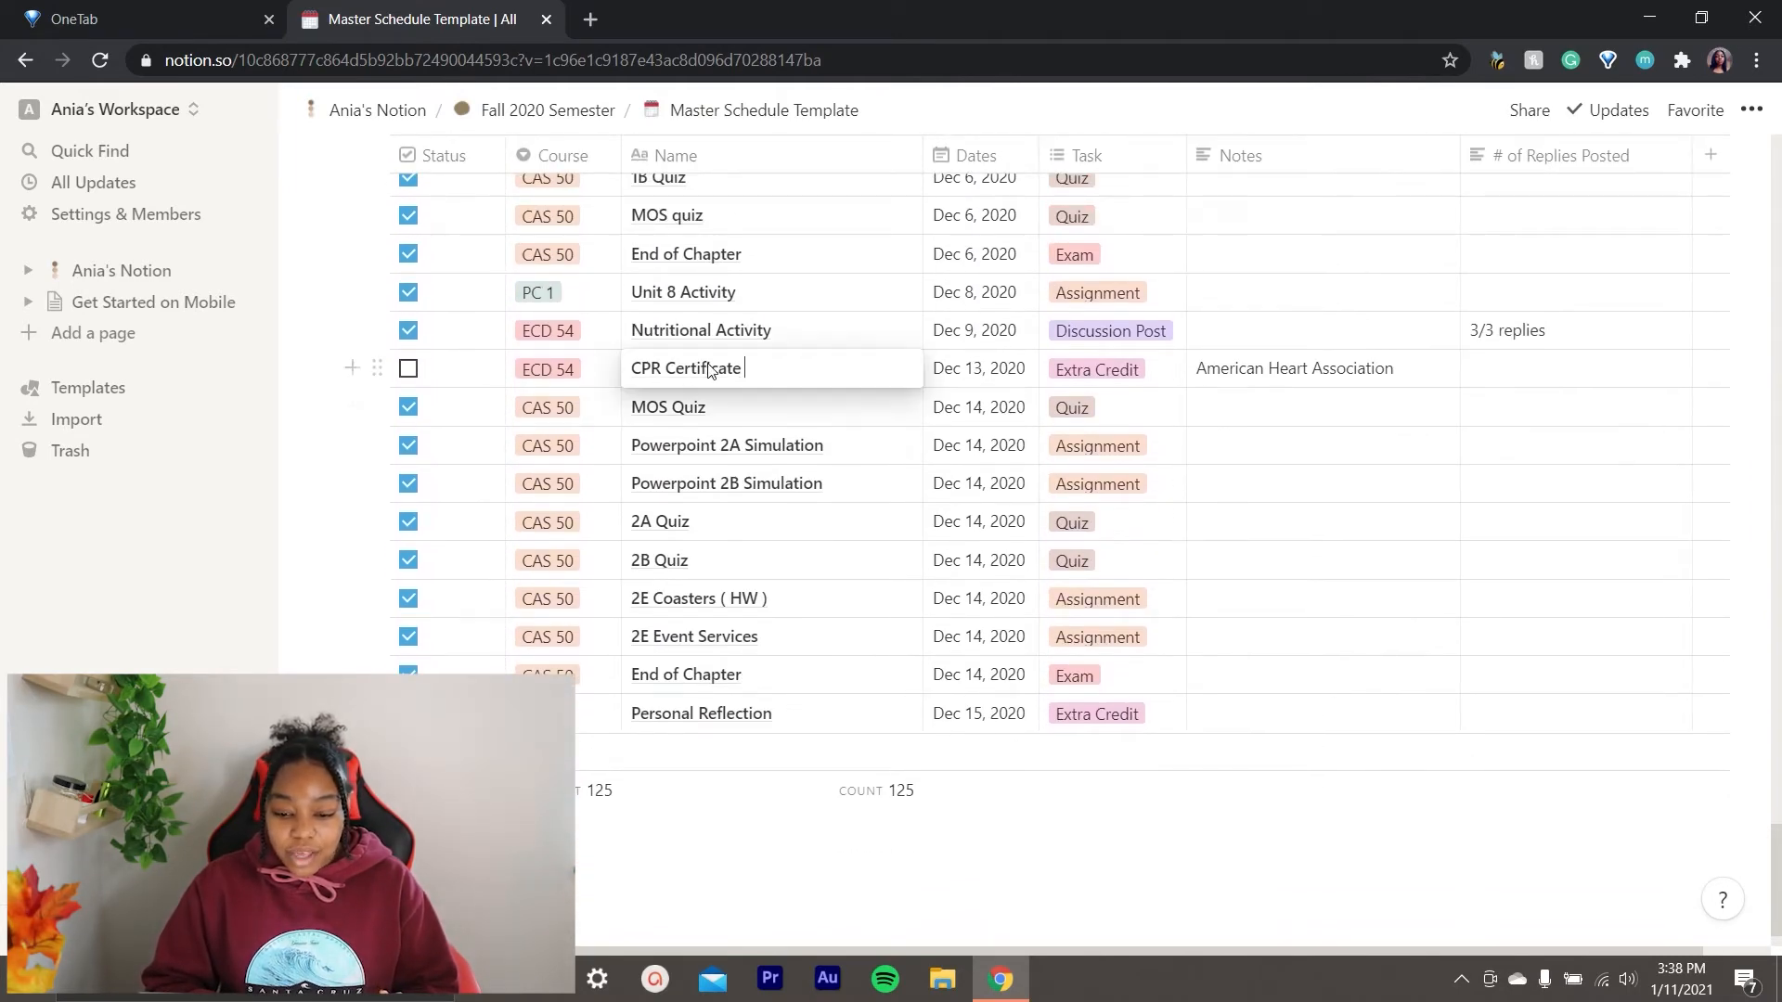
key(Escape)
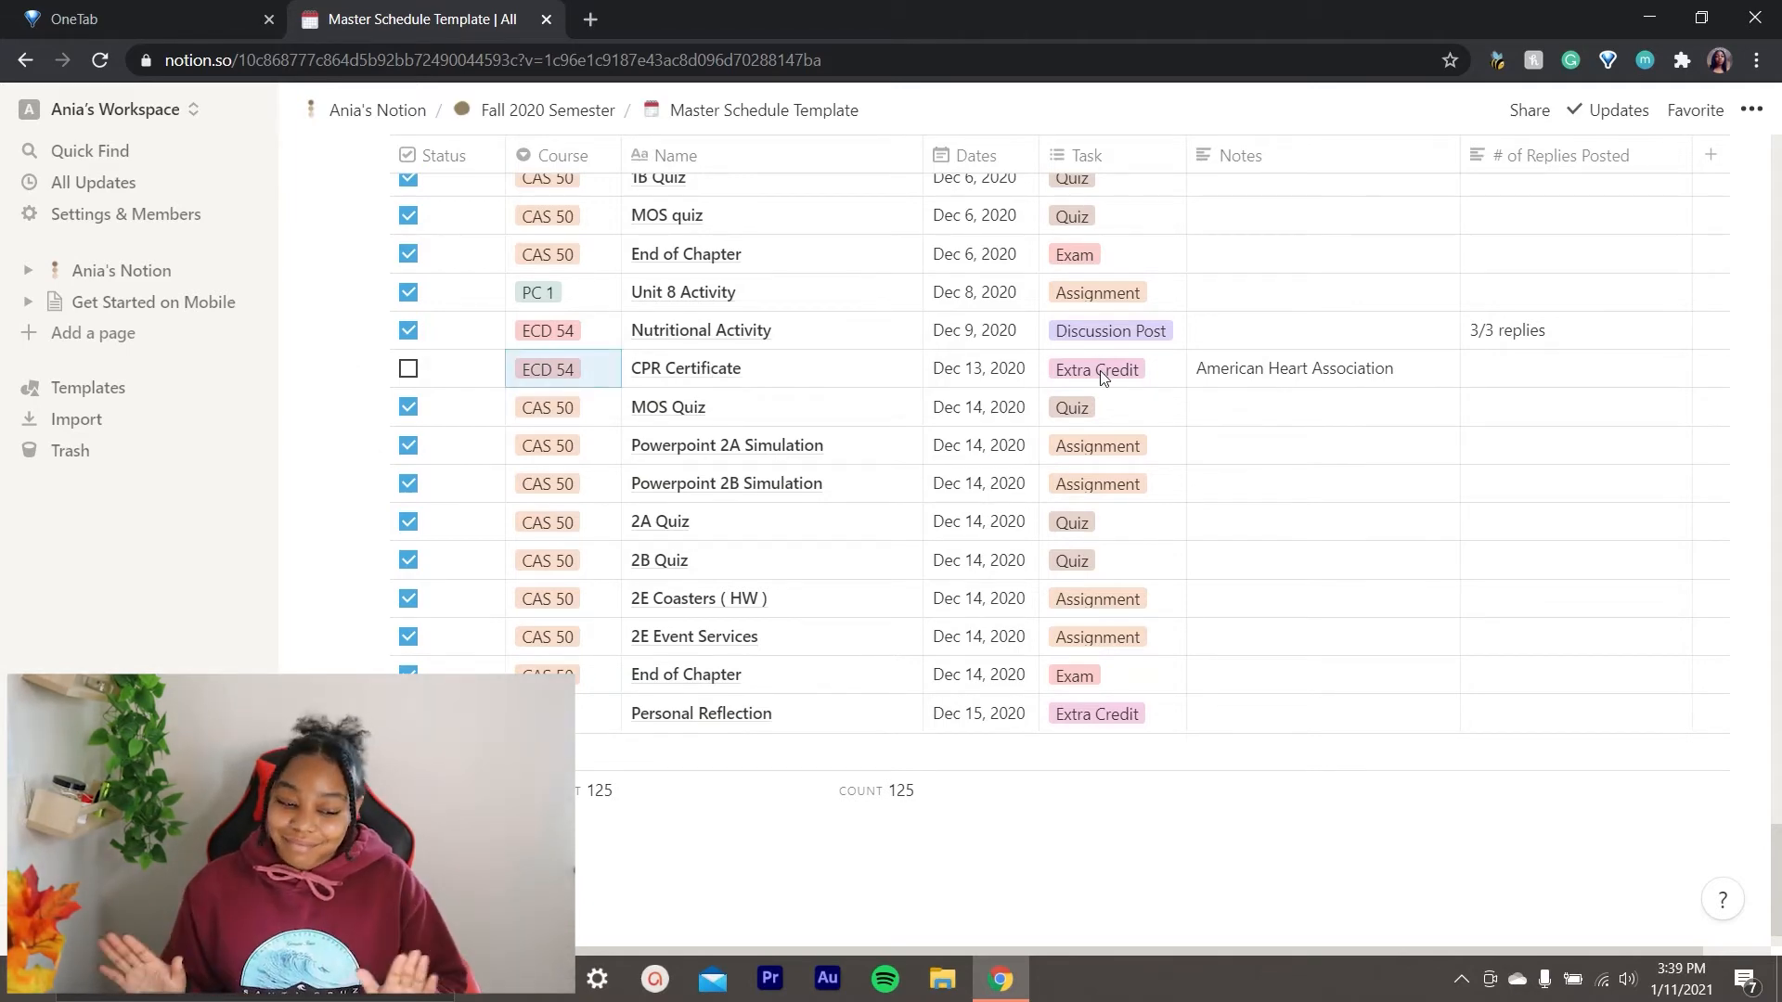
scroll(1099, 370, up, 15)
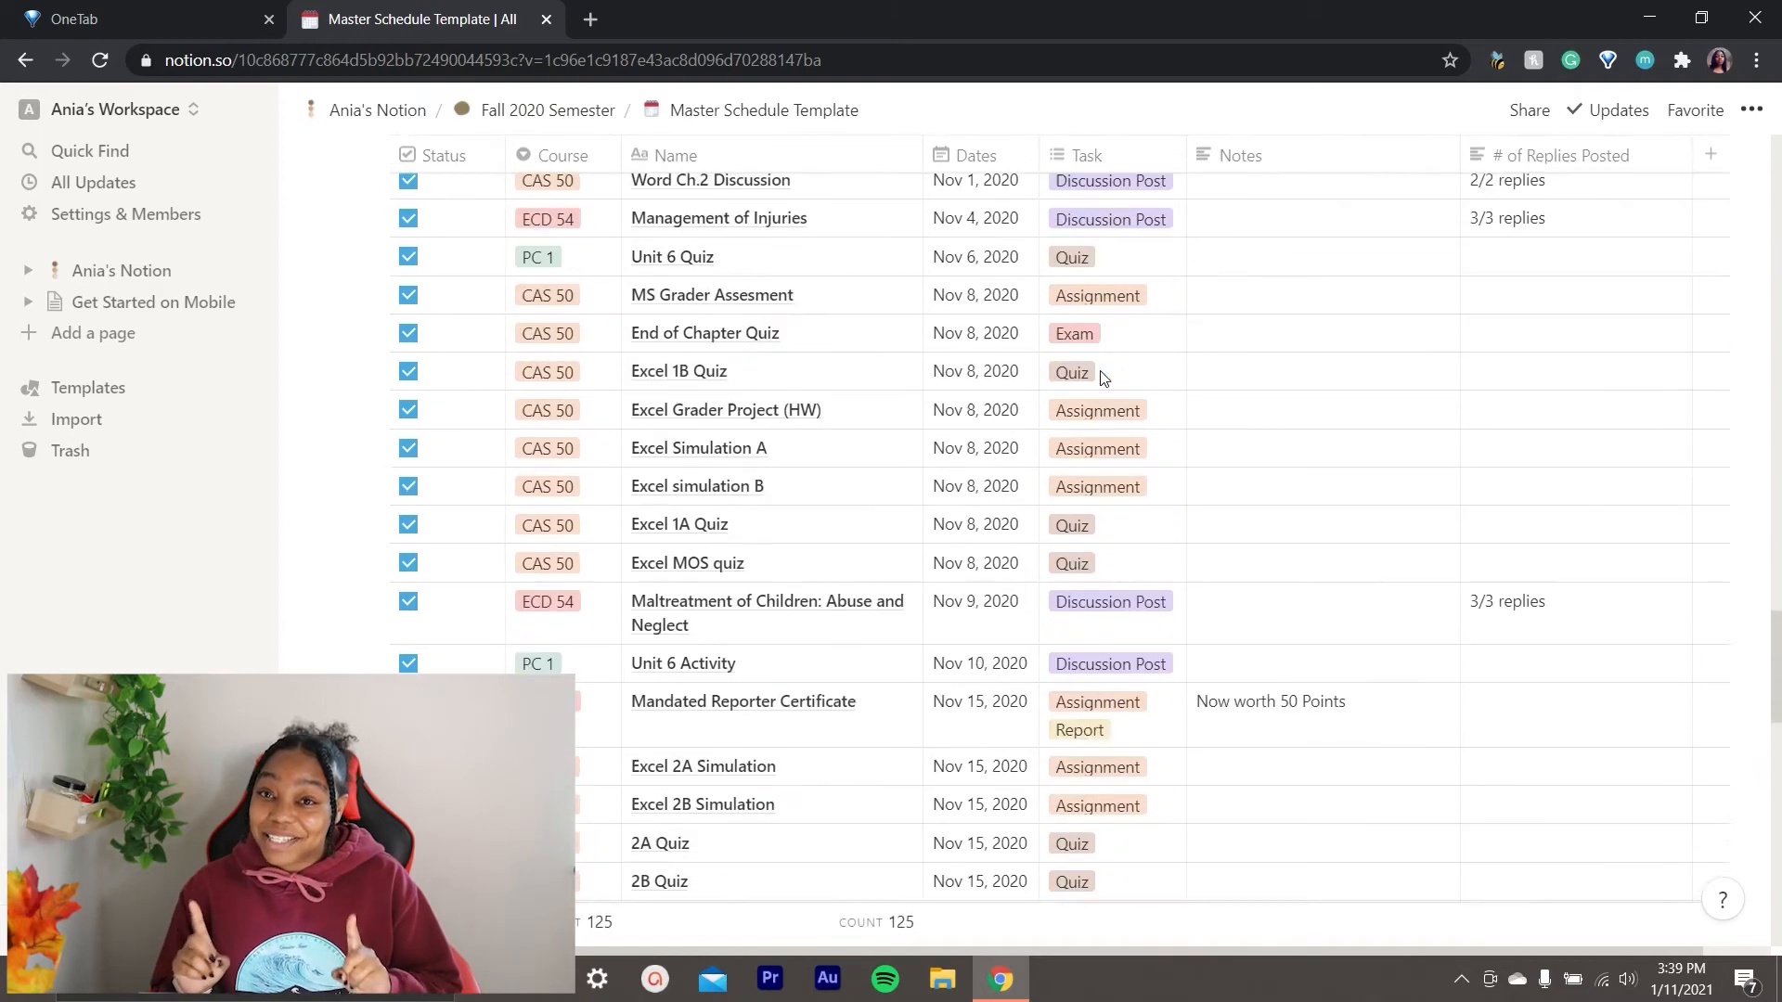
scroll(1100, 370, up, 20)
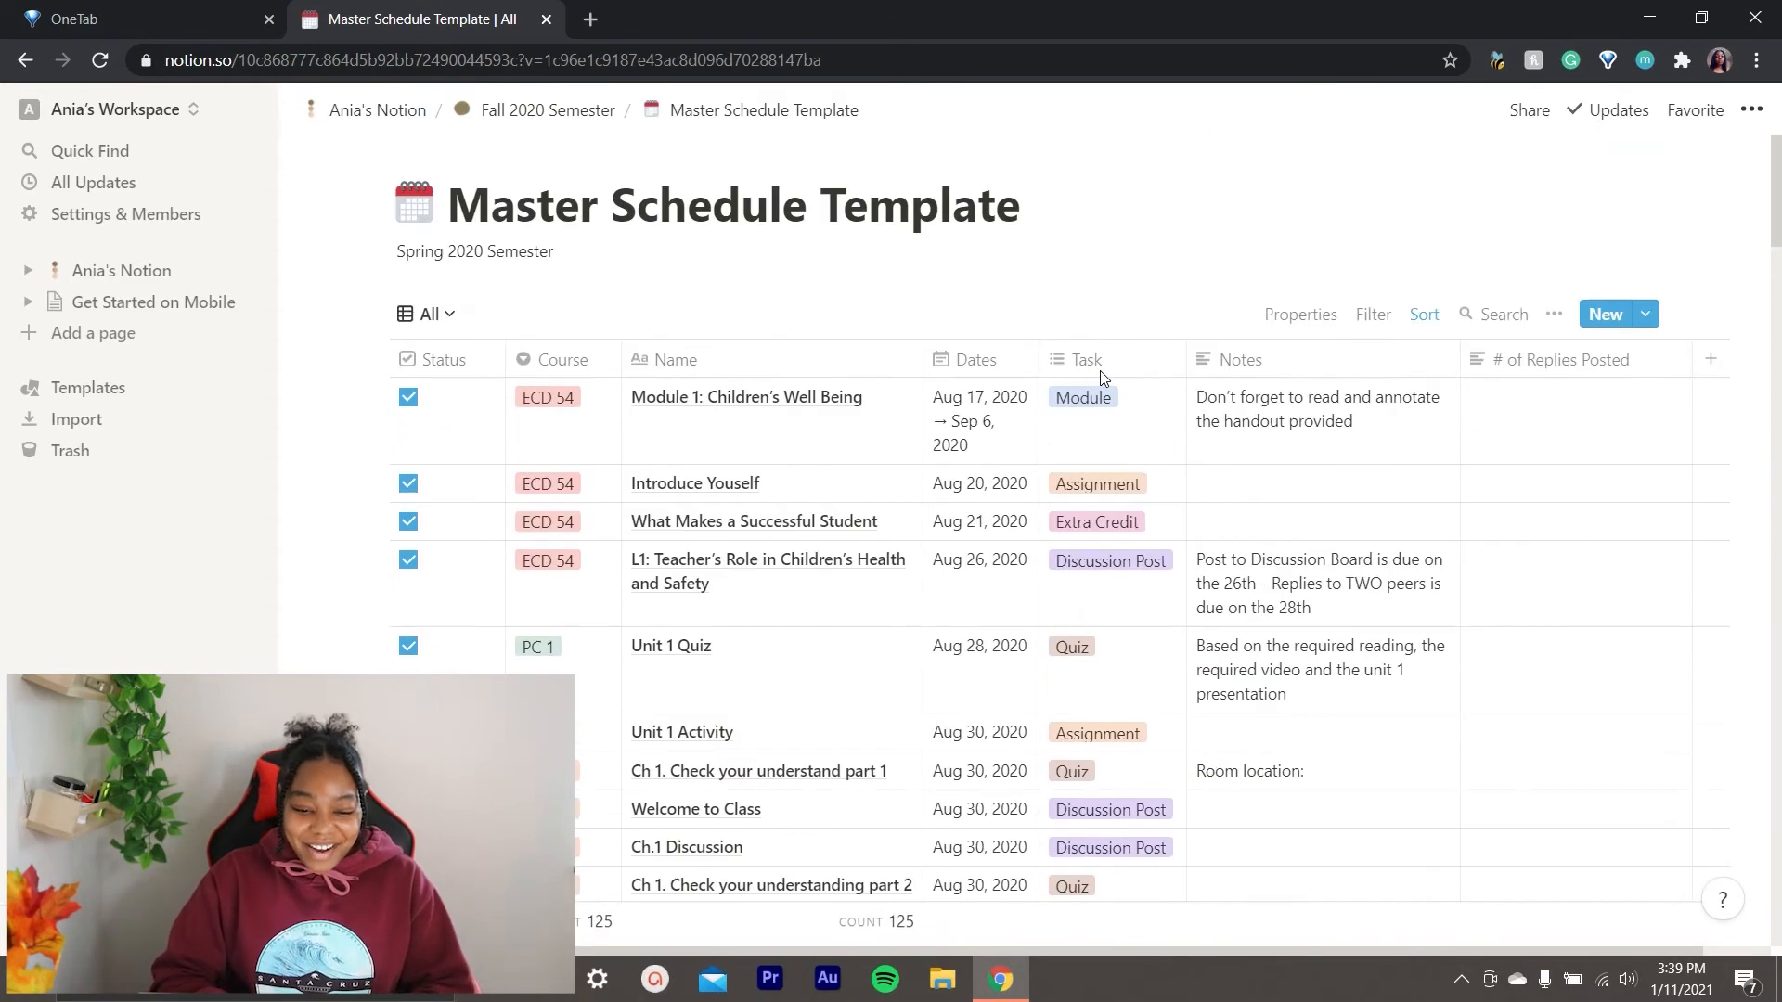
Return to the Fall 2020 Semester page, open the [ECD 54] Early Childhood Development course page, and view its Topic List.
click(586, 112)
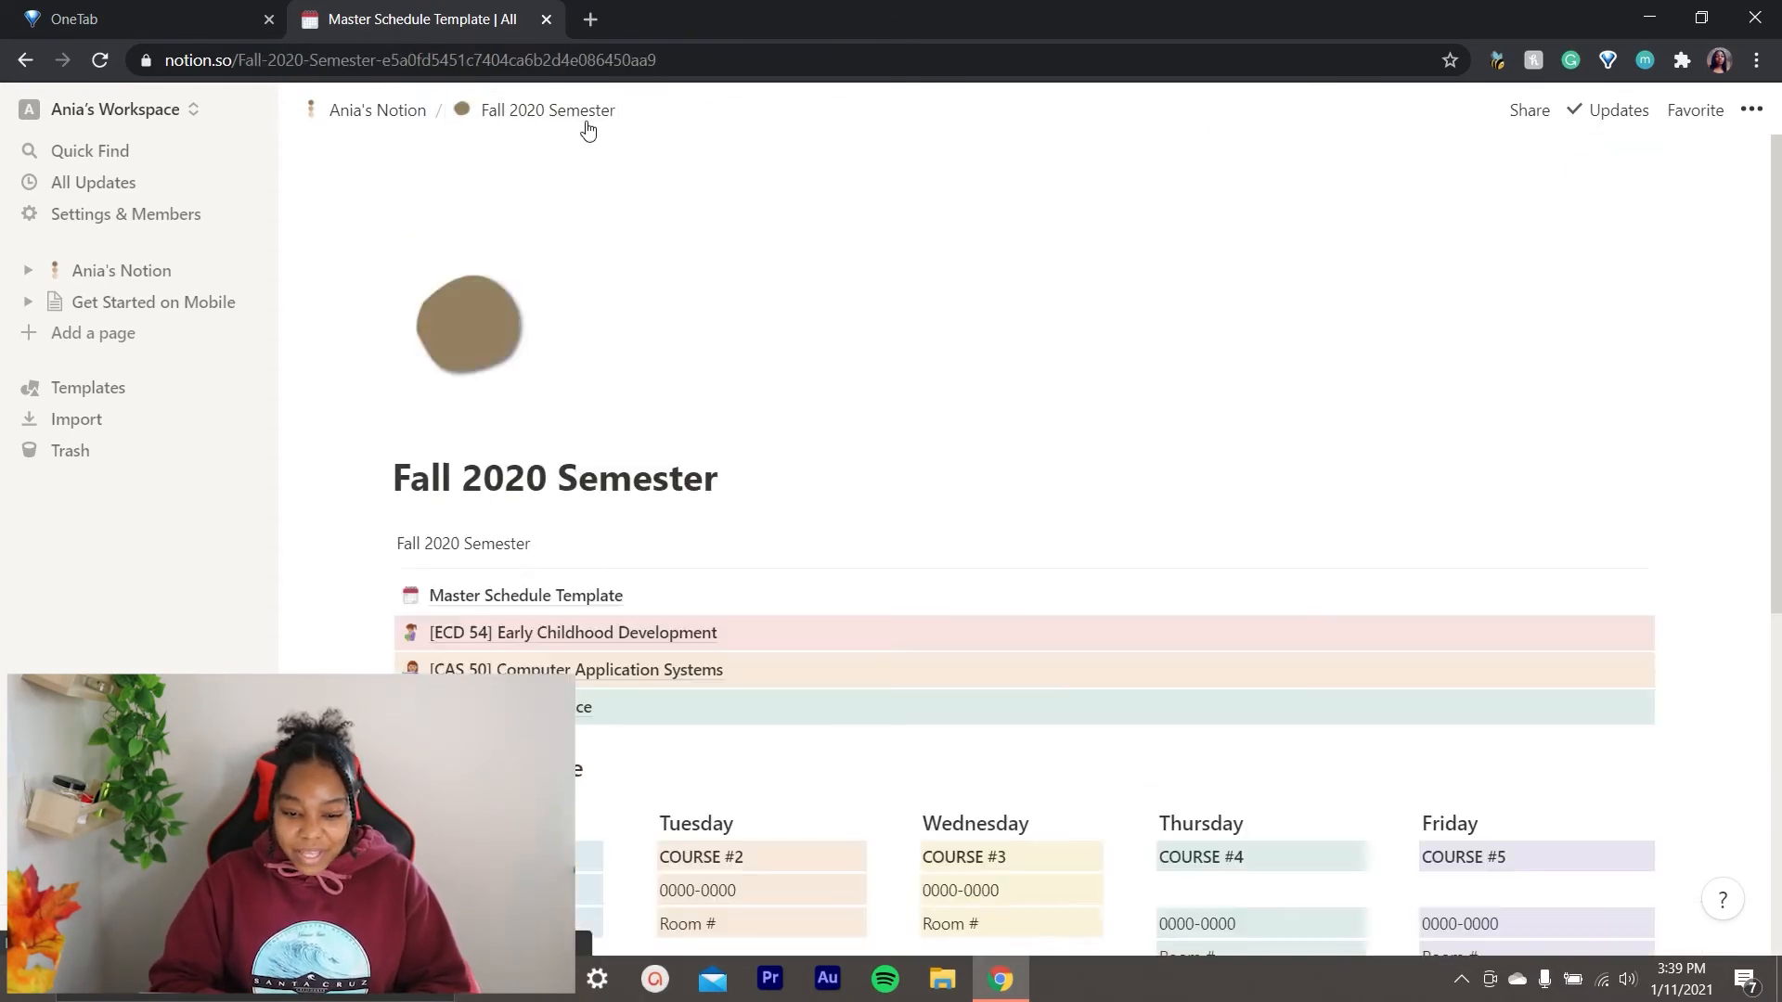
scroll(968, 625, down, 3)
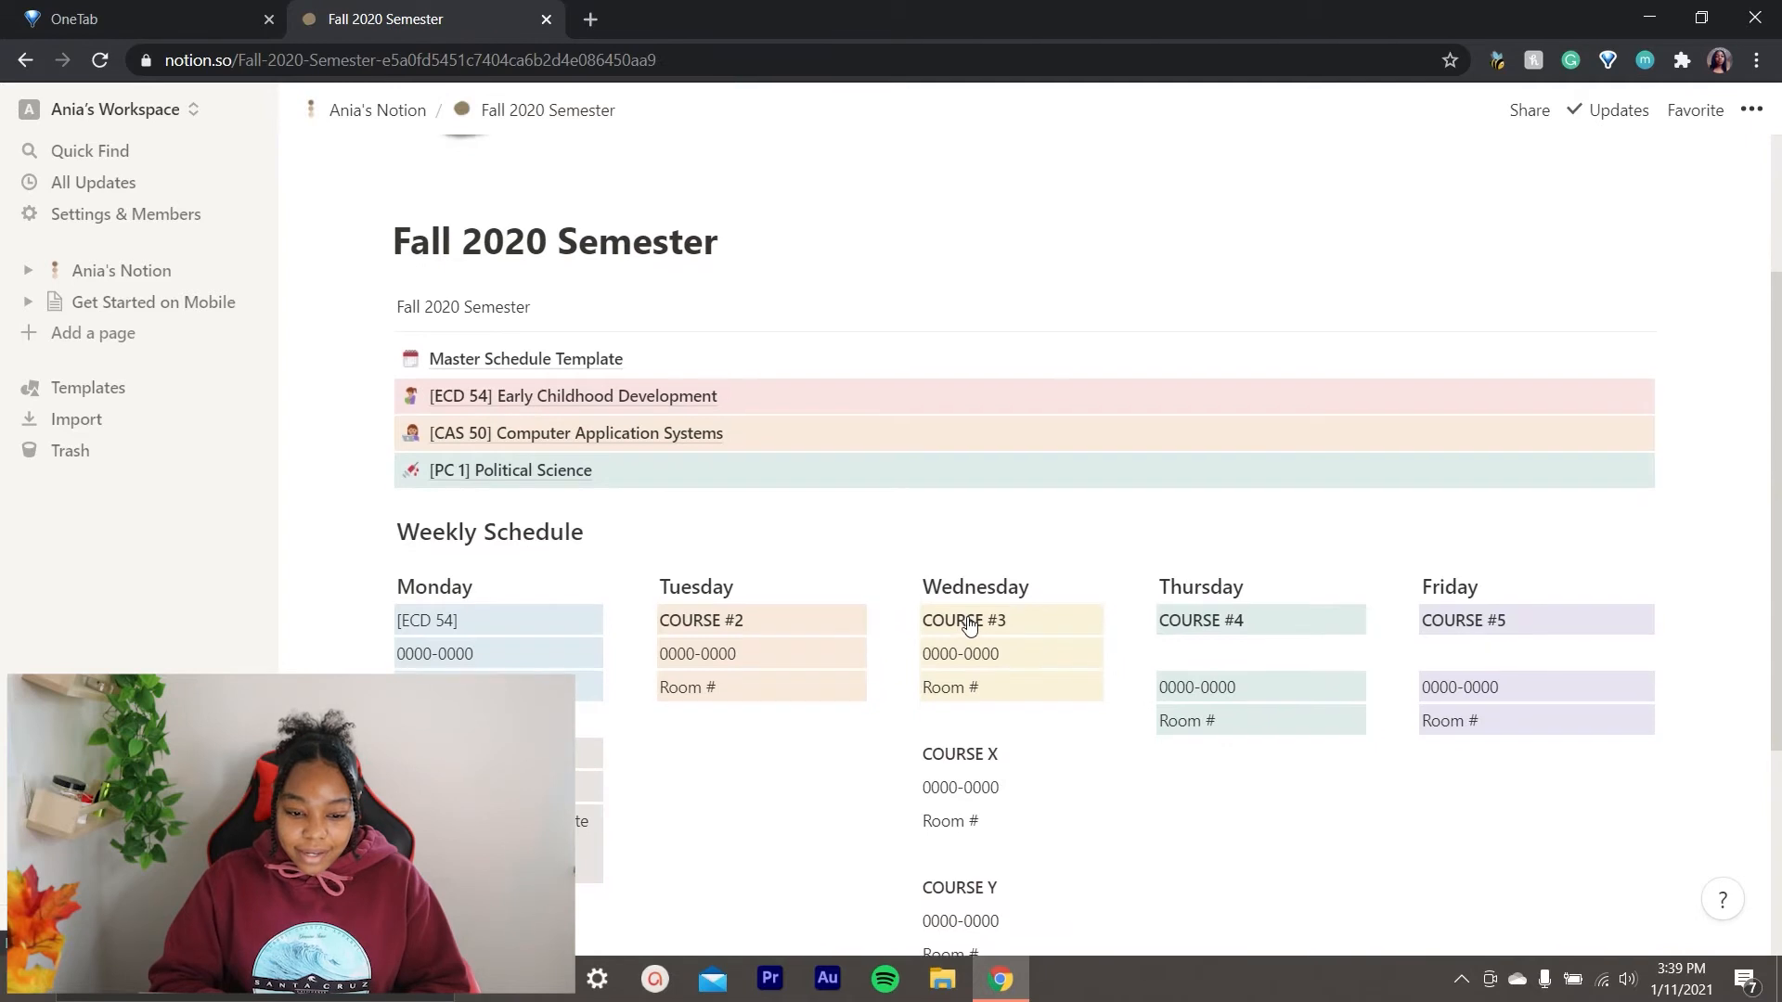
click(666, 393)
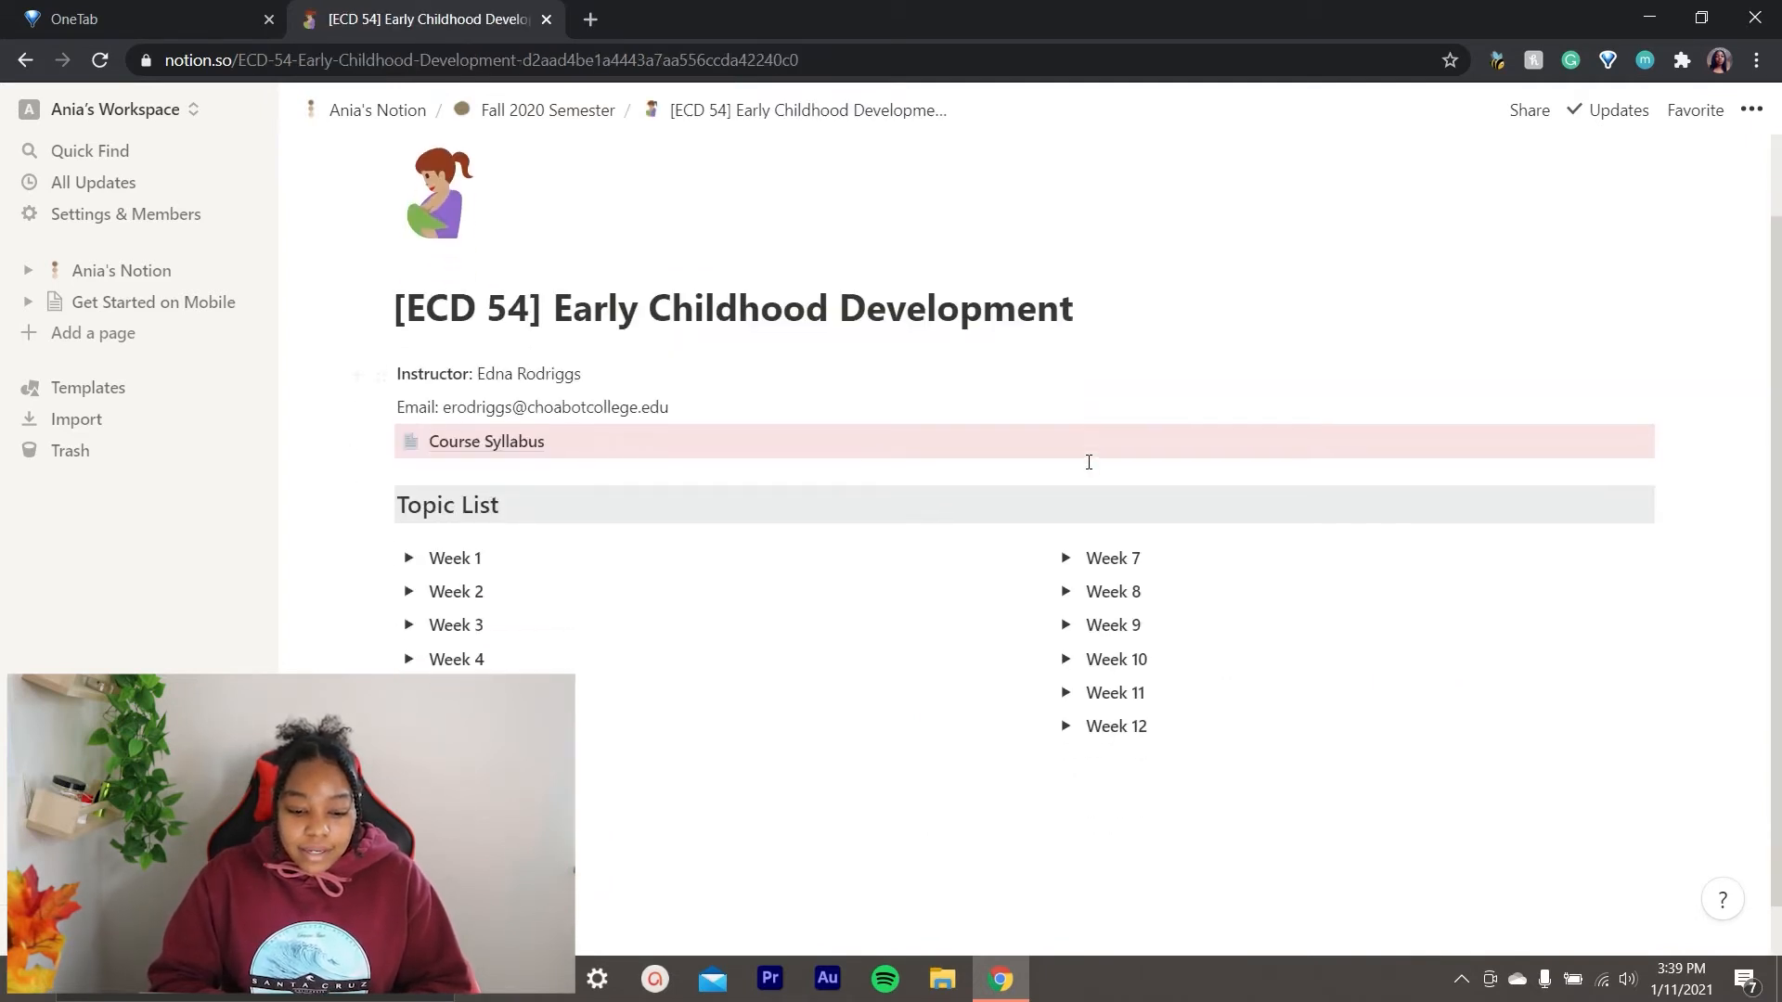
scroll(783, 426, down, 1)
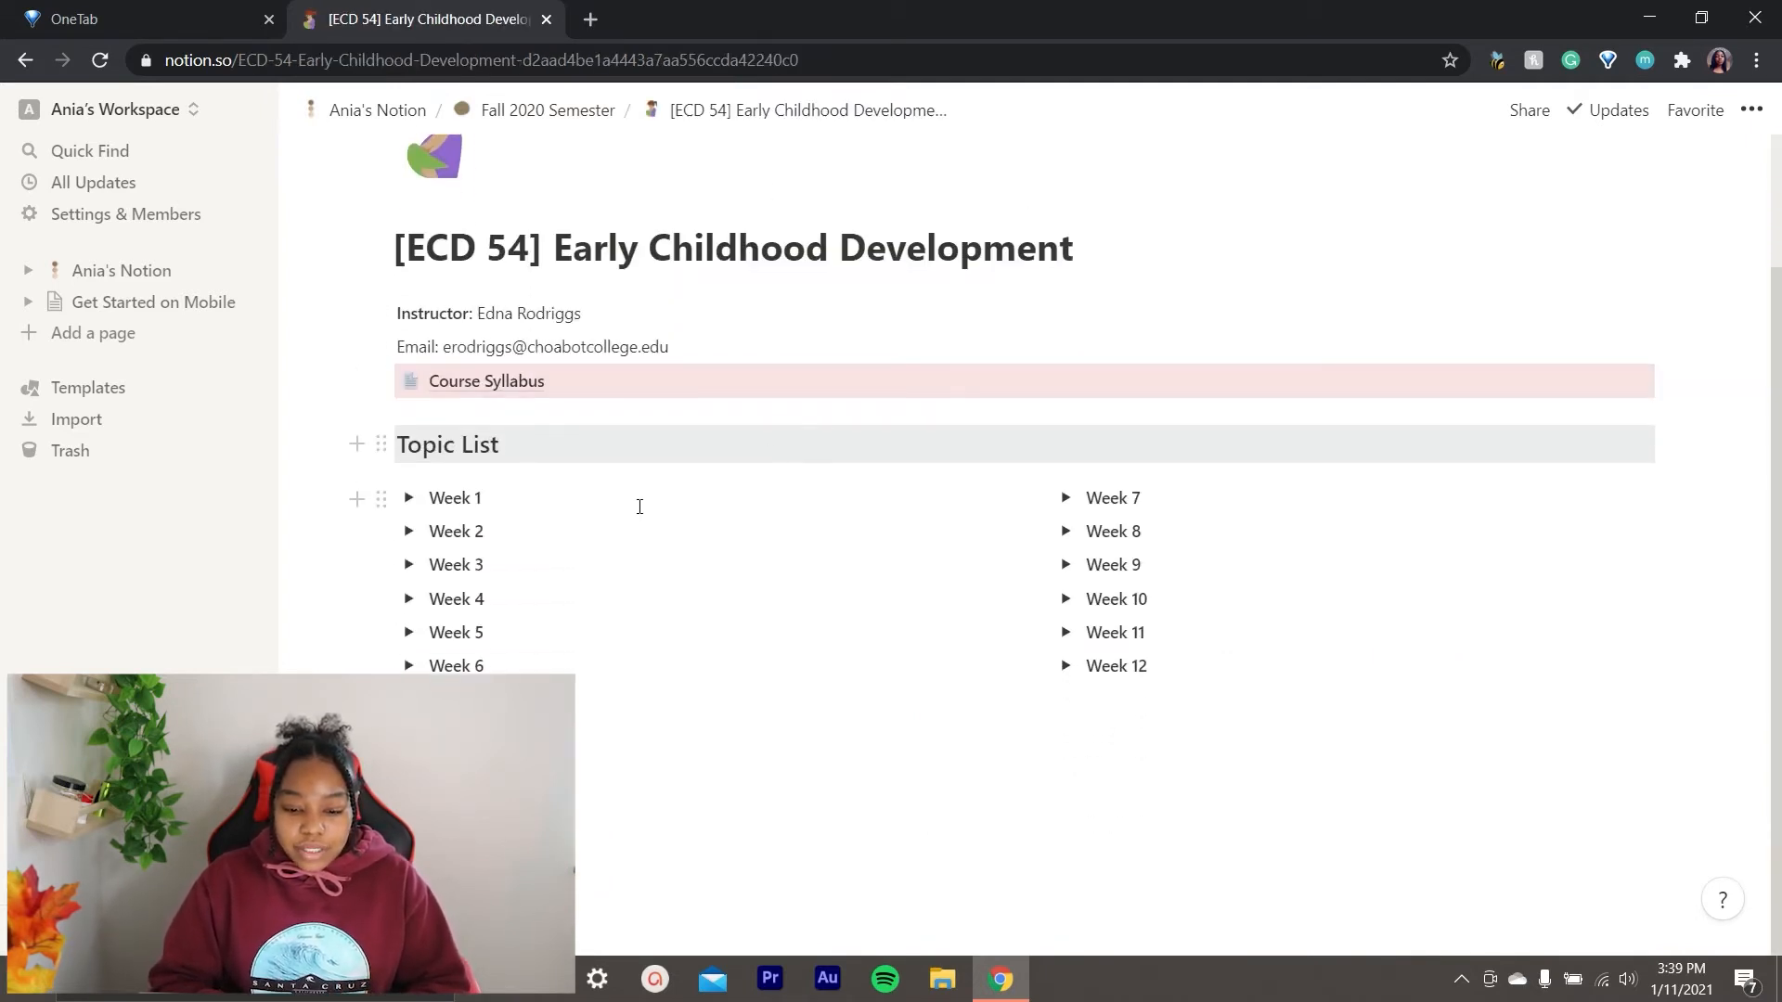
Expand and collapse Week 1 in the Topic List, and expand Week 2 to view its topics.
click(410, 498)
click(410, 499)
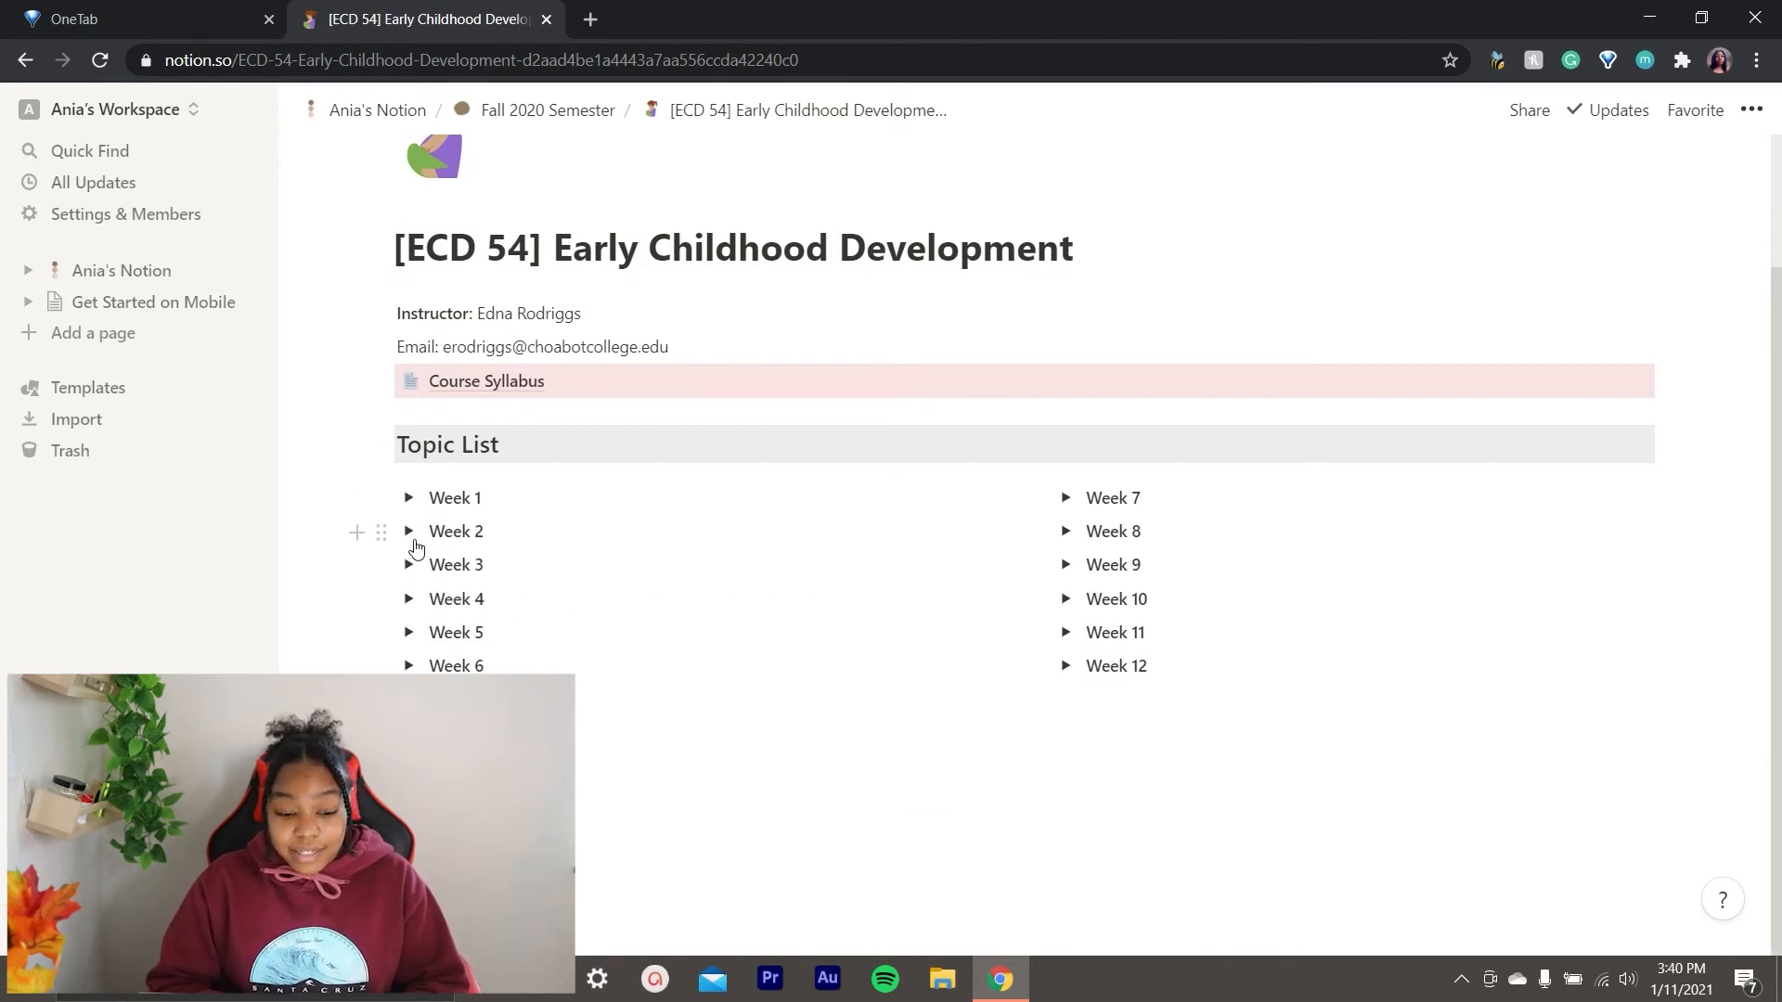
click(414, 546)
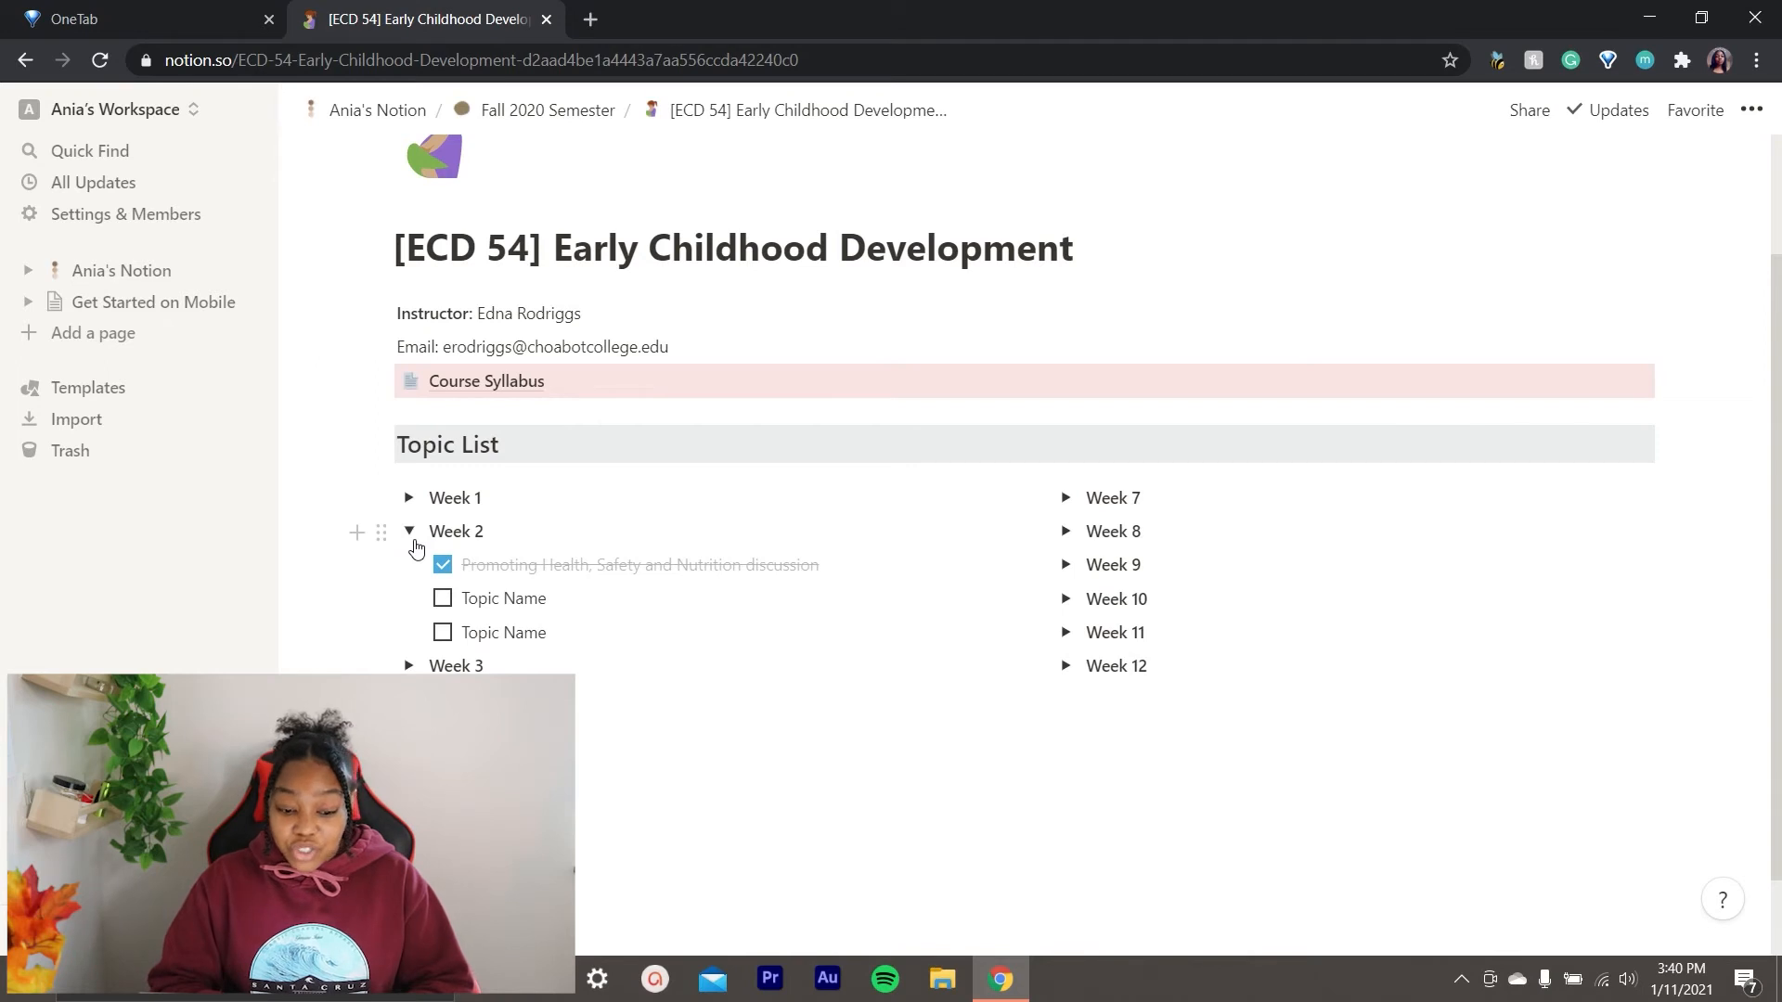
Collapse Week 2 in the Topic List, then expand and collapse Week 3 and Week 4 to view their topics.
click(414, 546)
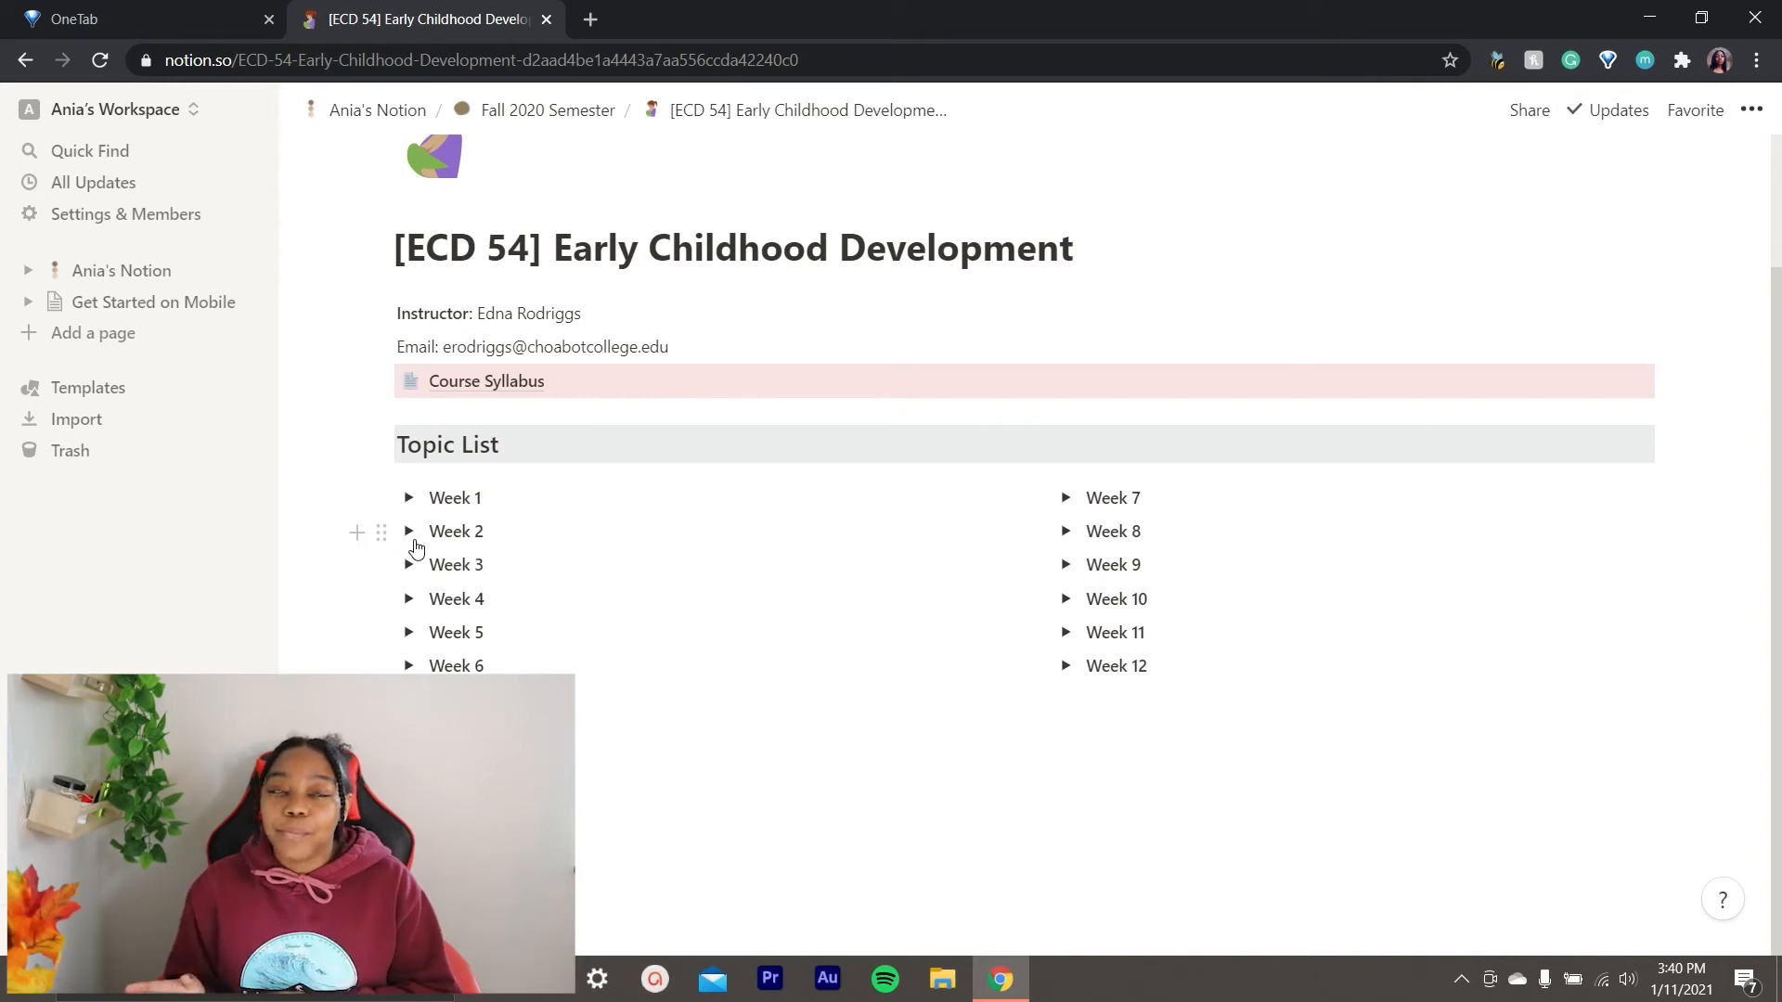
click(411, 566)
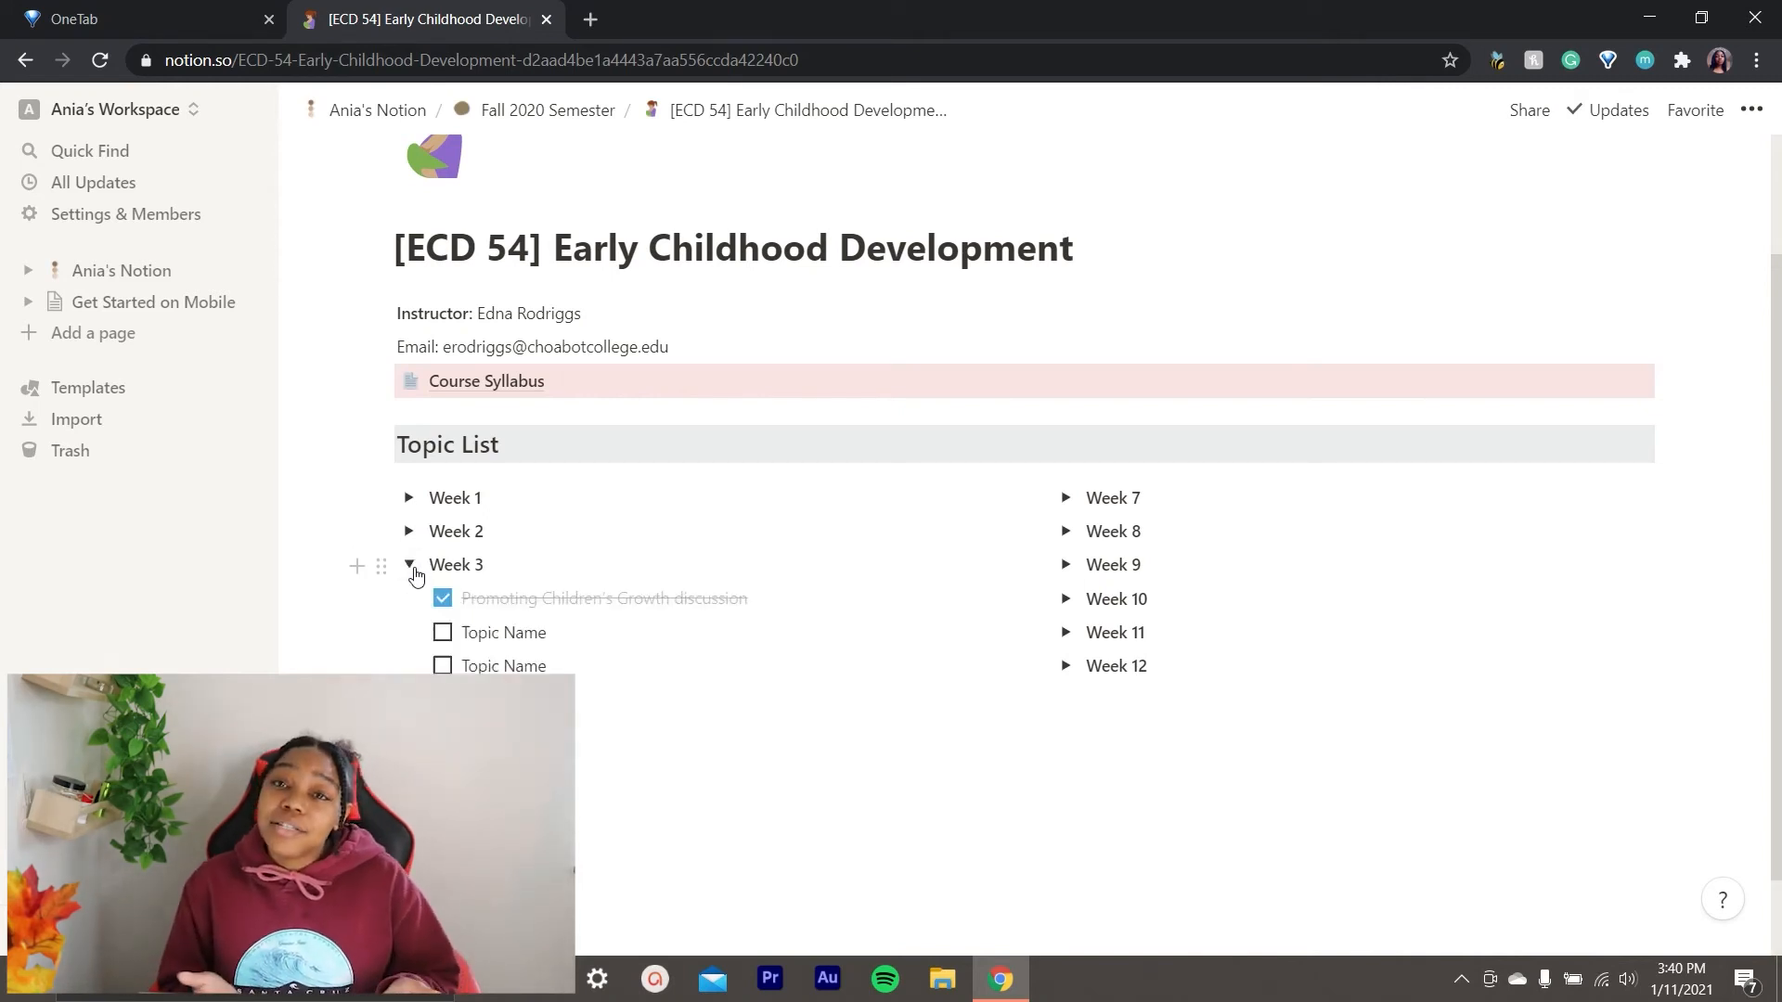
click(411, 566)
click(410, 599)
click(409, 599)
scroll(446, 327, up, 2)
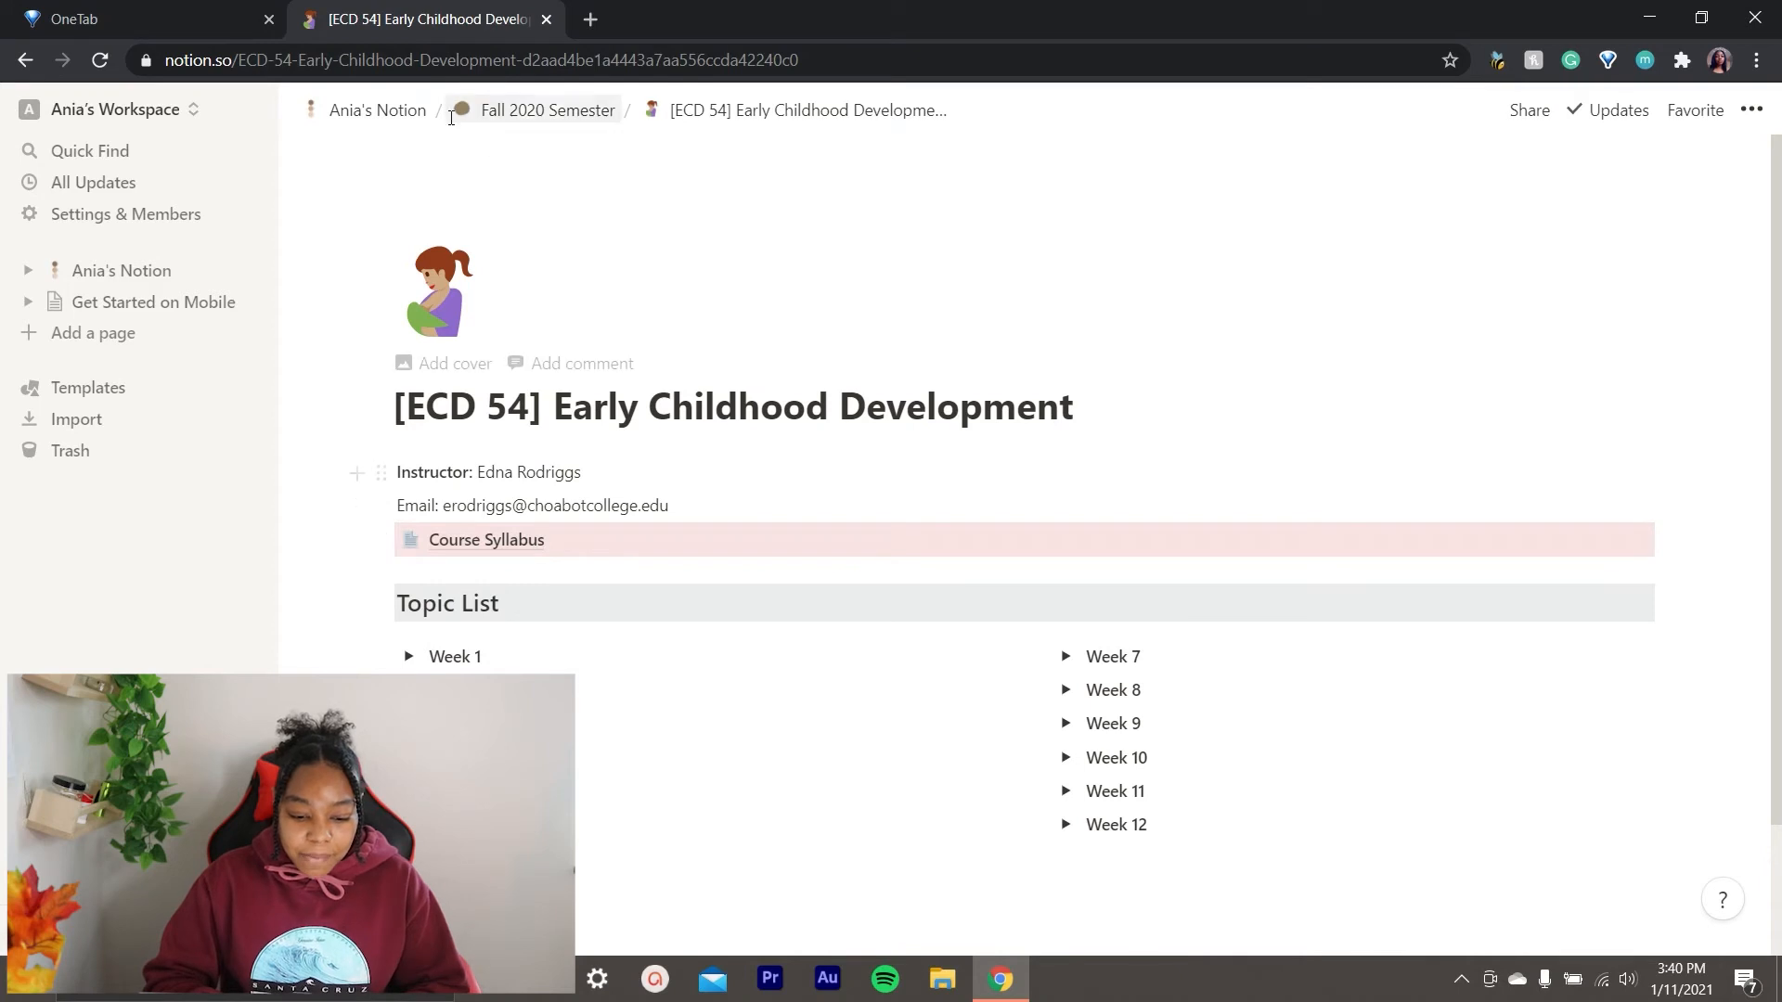
Return to the Fall 2020 Semester page and open the [CAS 50] Computer Application Systems course page to view its layout.
click(557, 111)
scroll(884, 482, down, 3)
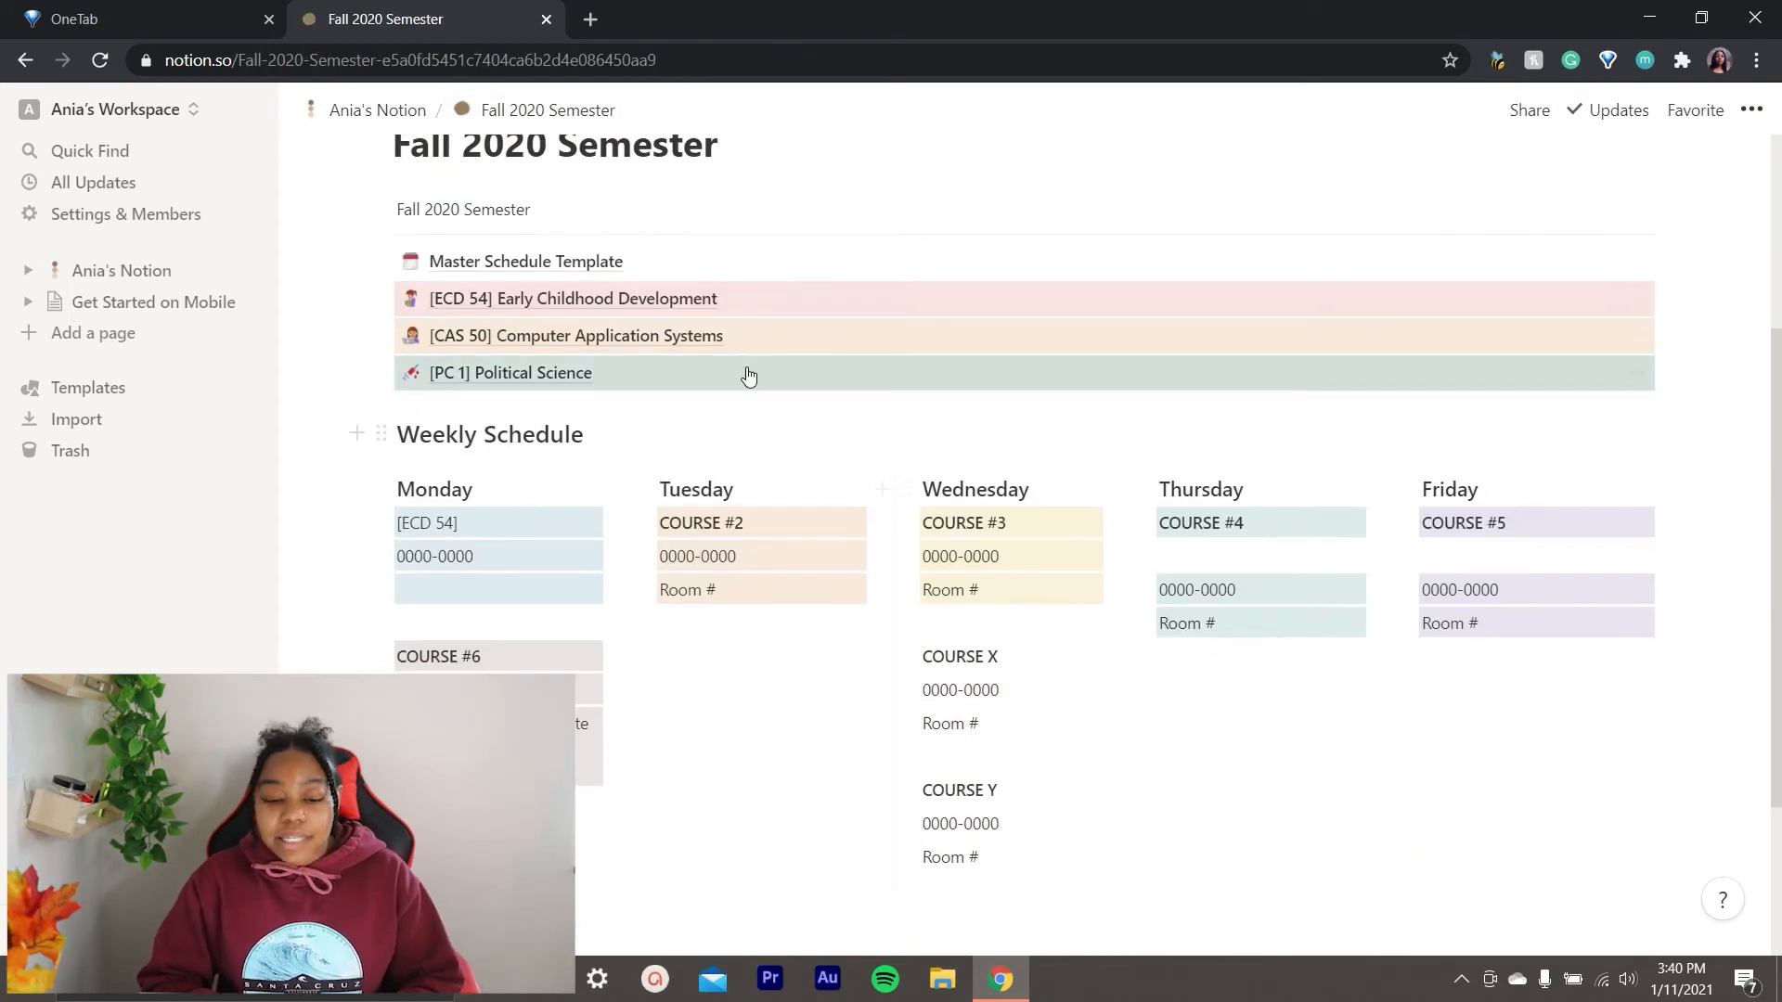
click(717, 356)
scroll(897, 435, down, 2)
scroll(896, 436, up, 2)
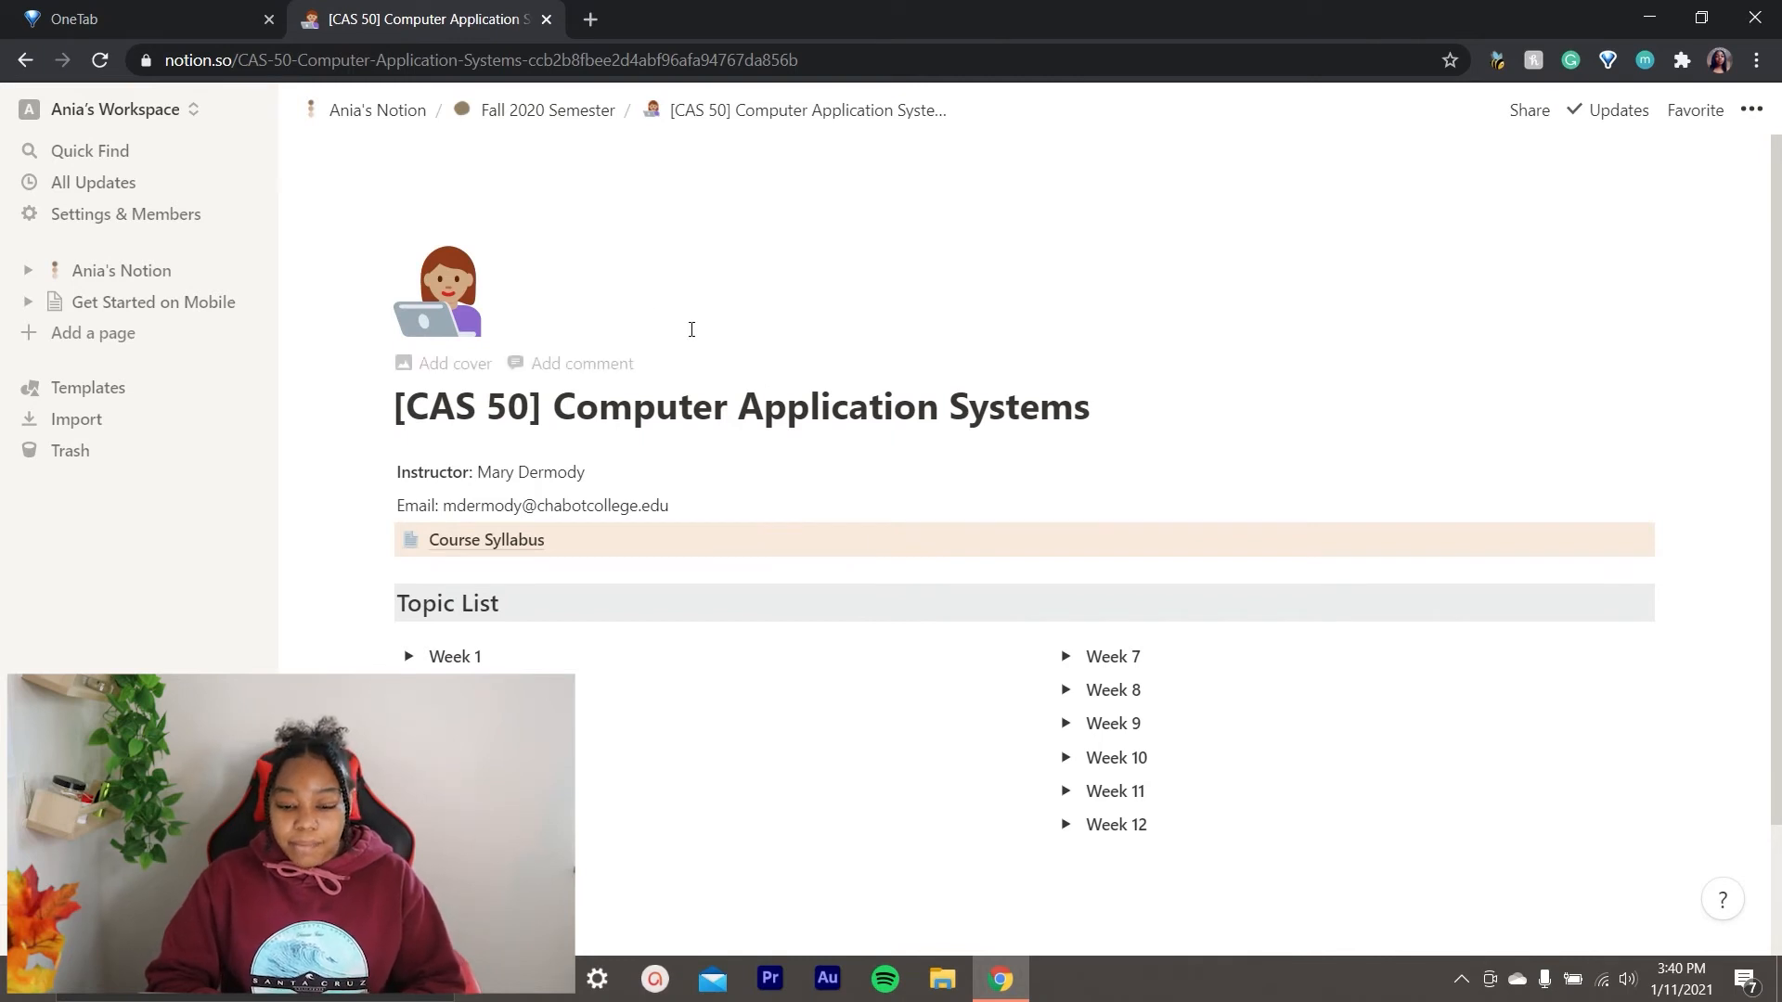
Go back to the Fall 2020 Semester page and open the [PC 1] Political Science course page to view its contents.
click(576, 110)
scroll(668, 473, down, 3)
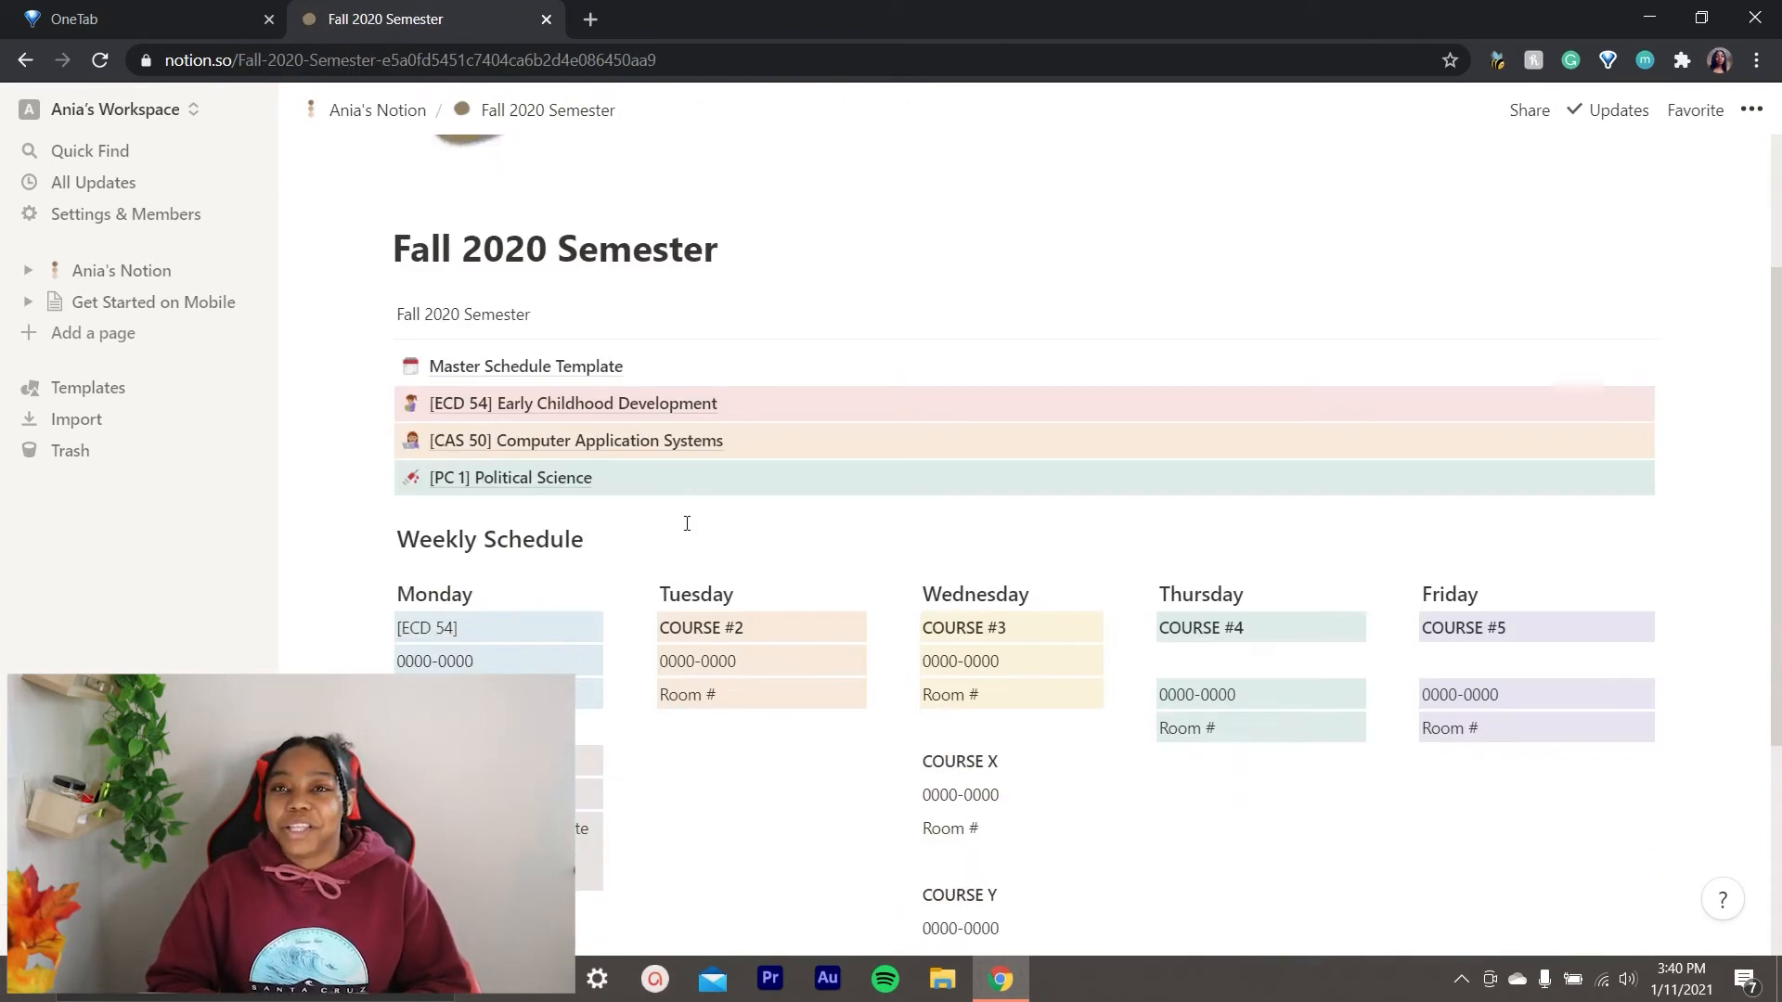
click(522, 477)
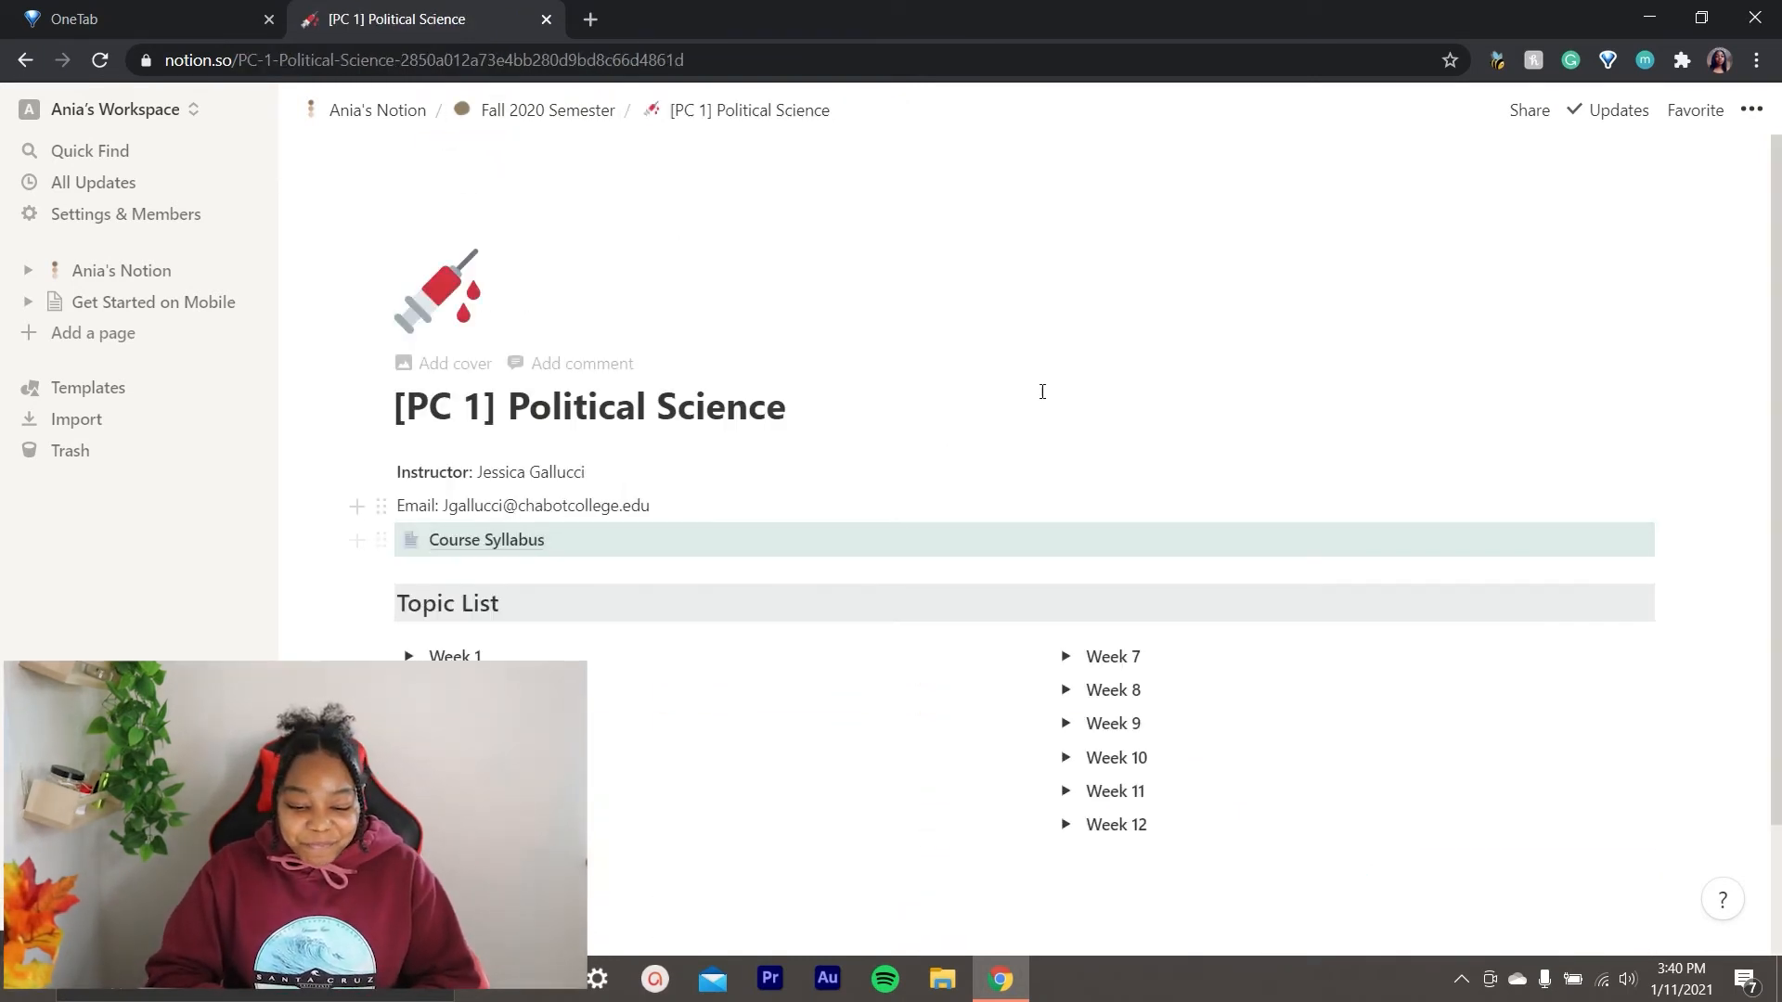
scroll(1042, 390, down, 1)
scroll(1042, 389, up, 1)
Return to the Fall 2020 Semester page and look over its Weekly Schedule from Monday to Friday.
click(512, 110)
scroll(898, 529, down, 5)
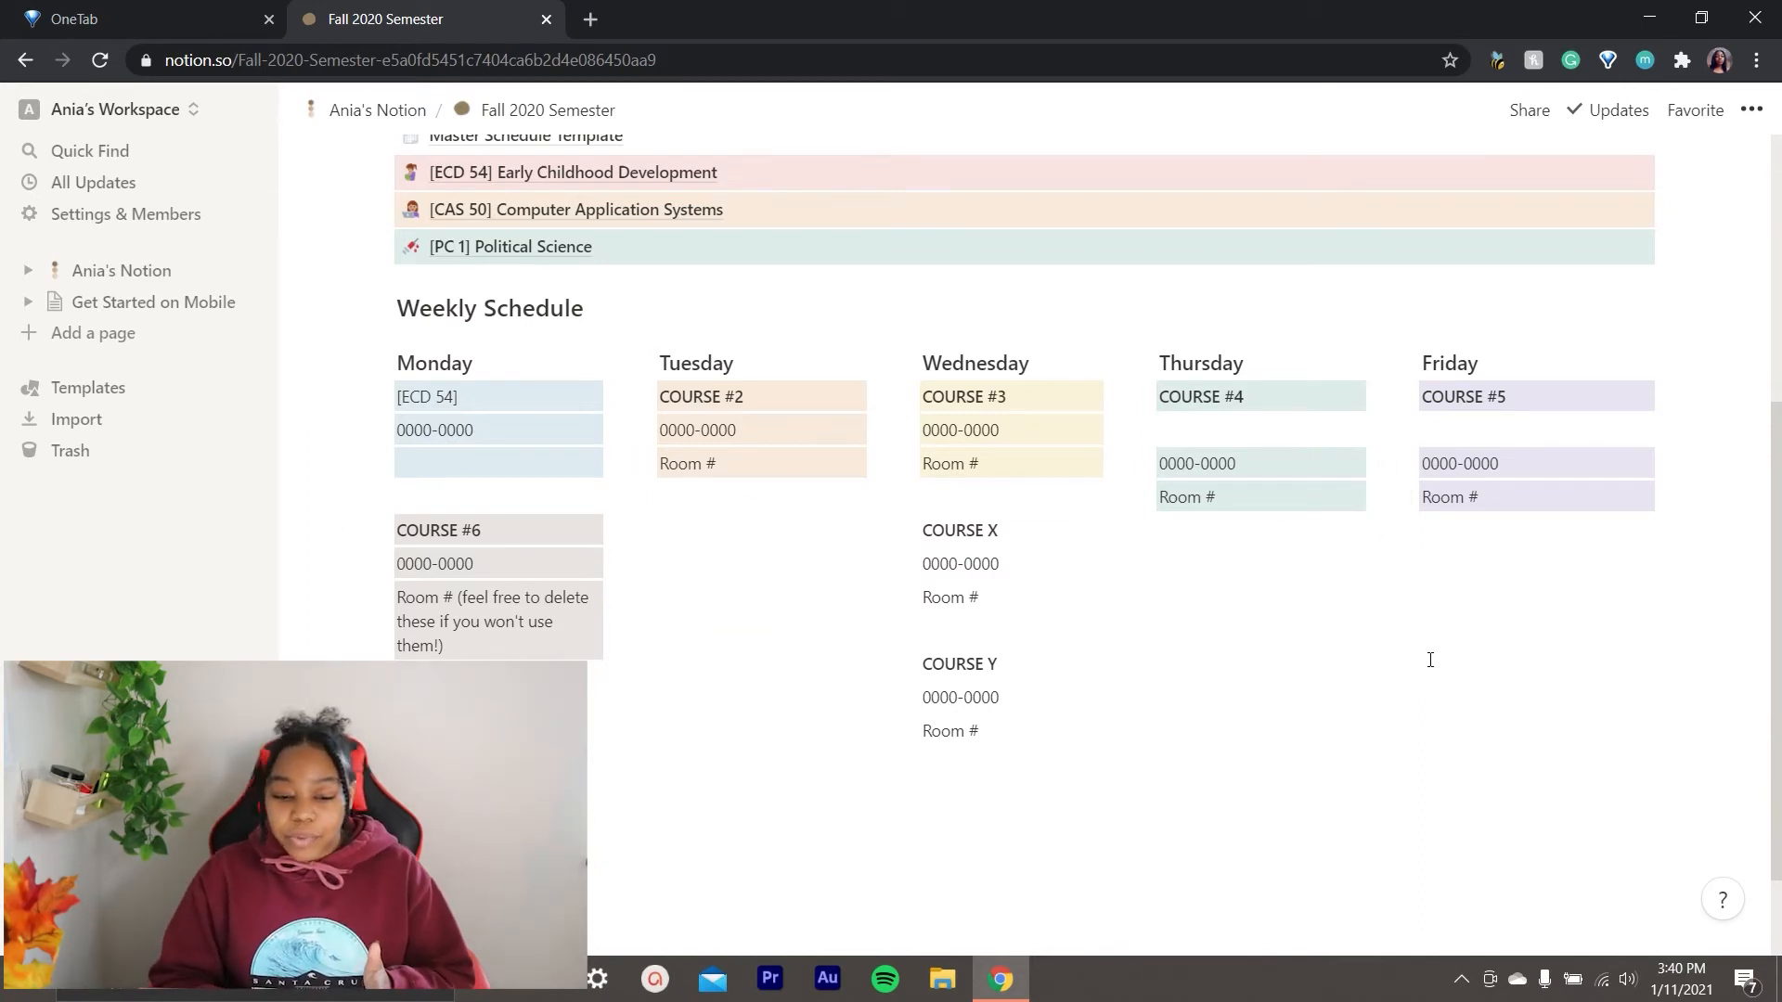
scroll(1430, 660, down, 2)
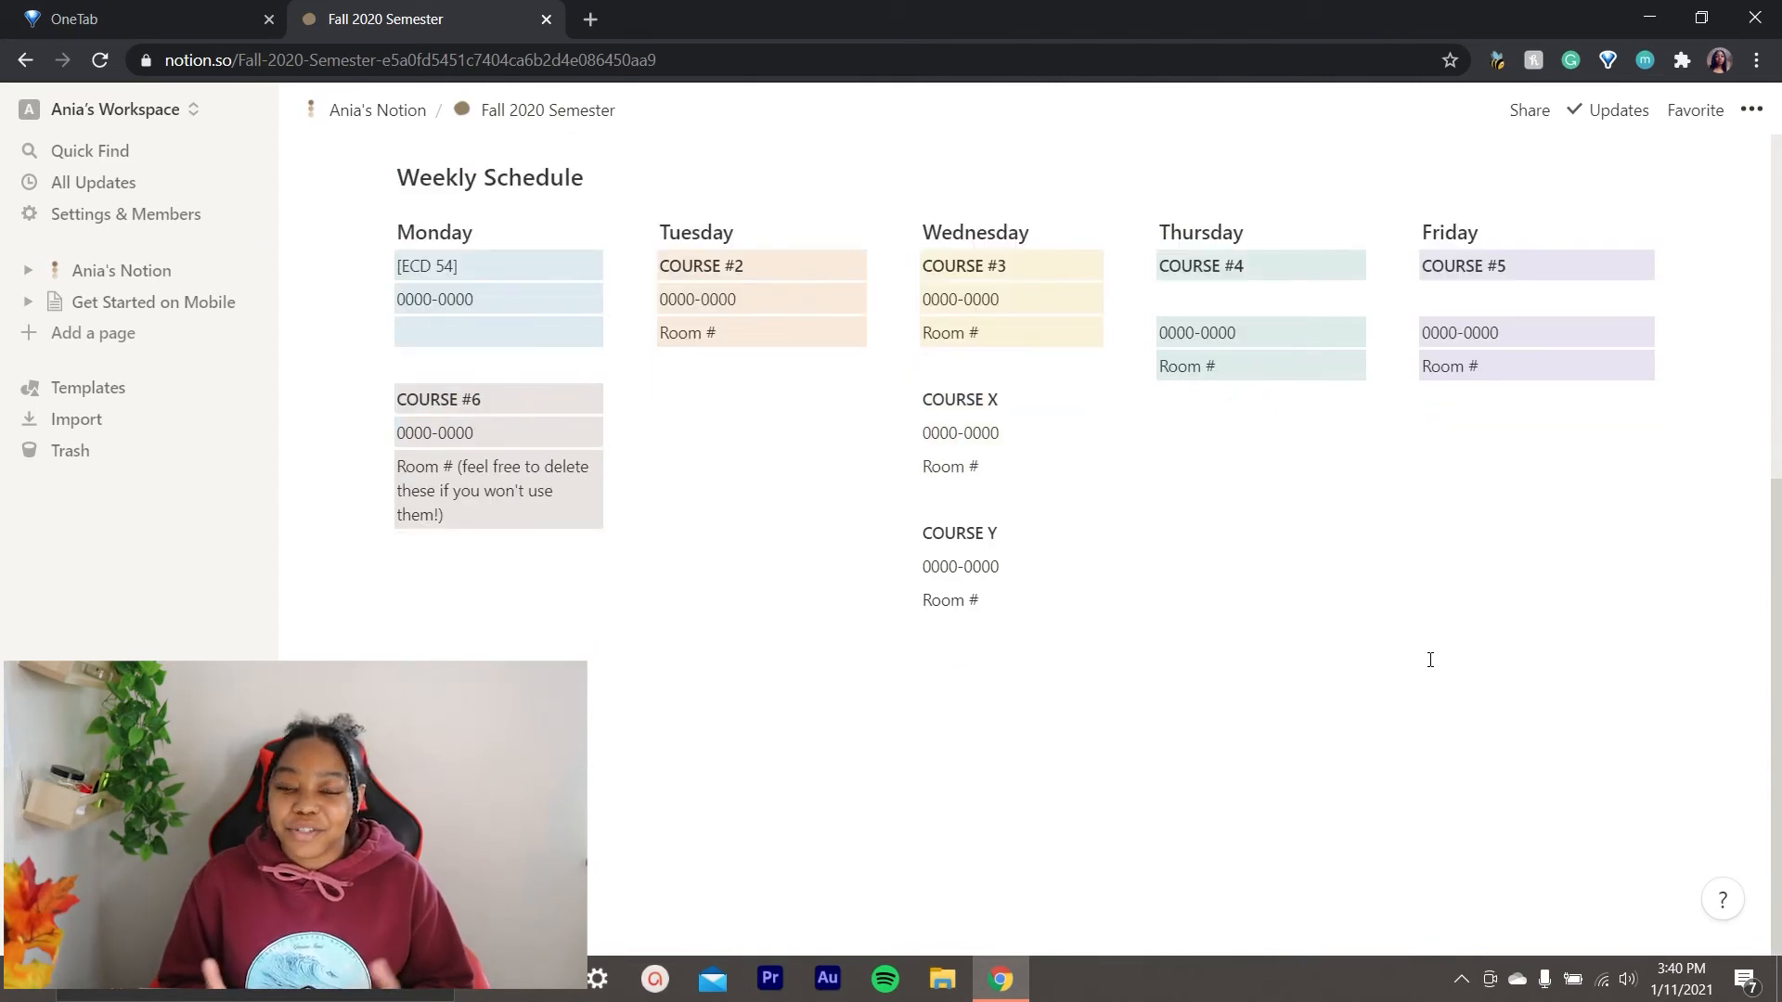
scroll(1430, 660, up, 6)
scroll(1430, 660, down, 2)
scroll(1430, 660, up, 2)
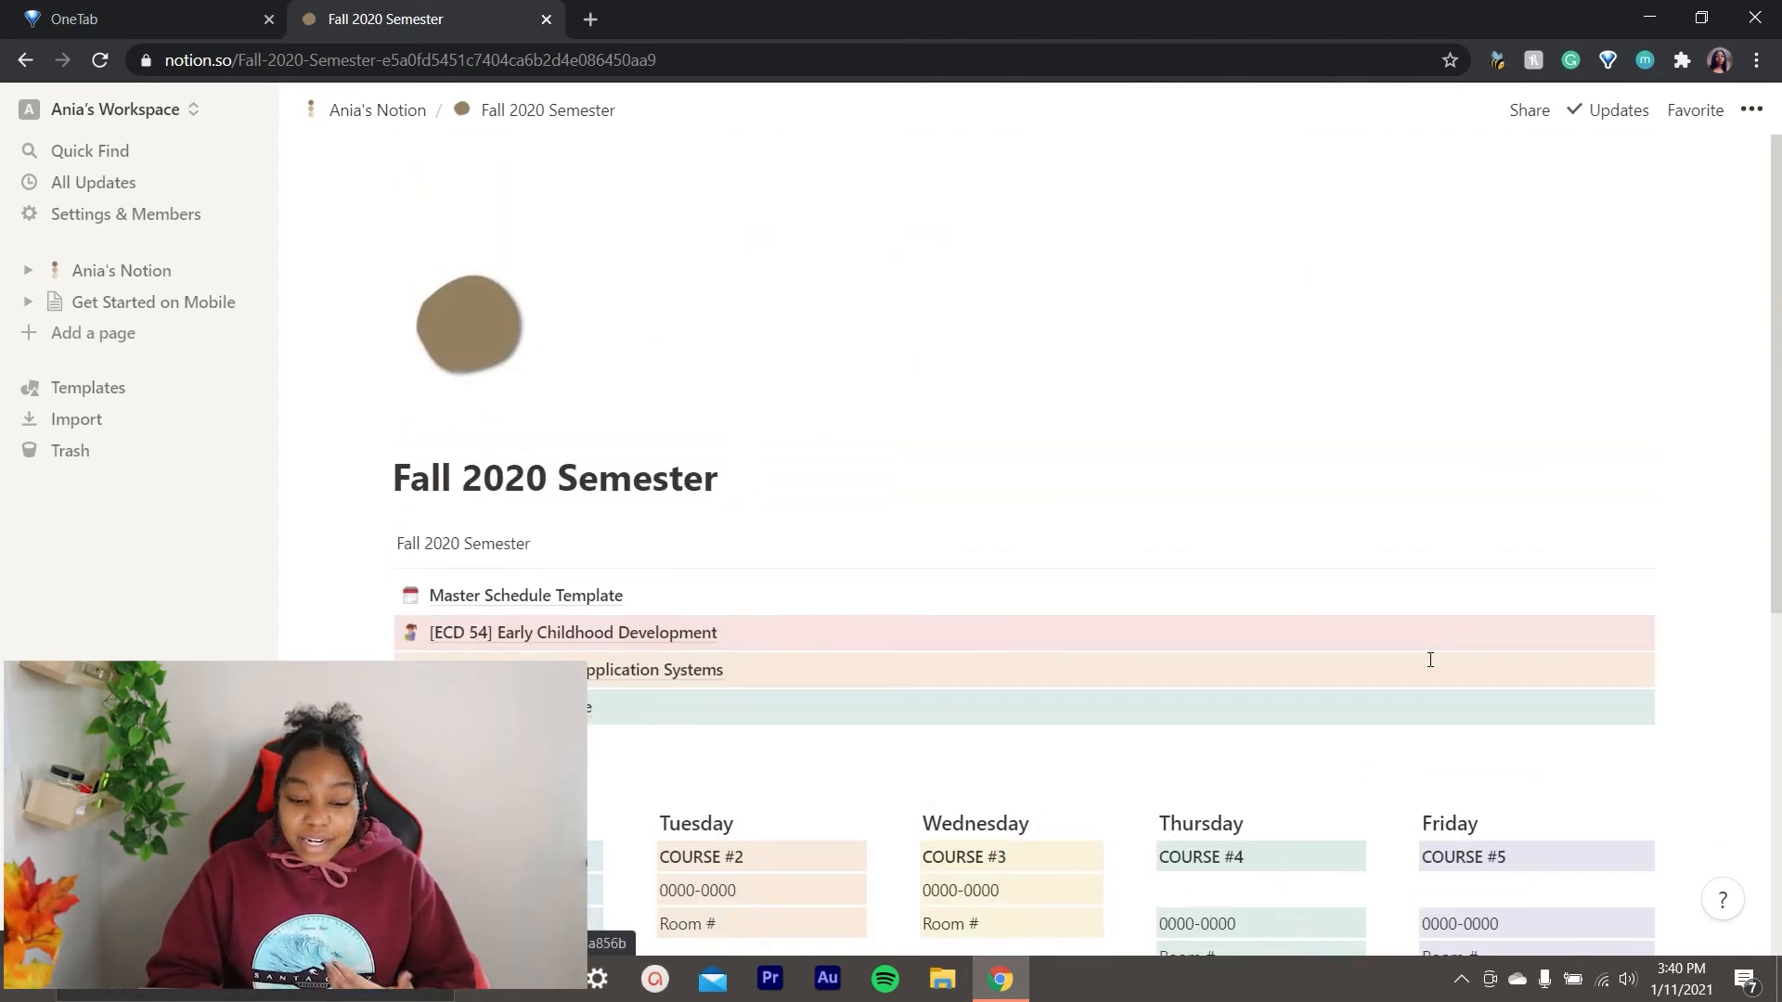
Return to the main dashboard page and look over its College, Daily, Inspo and Playlist sections.
click(403, 119)
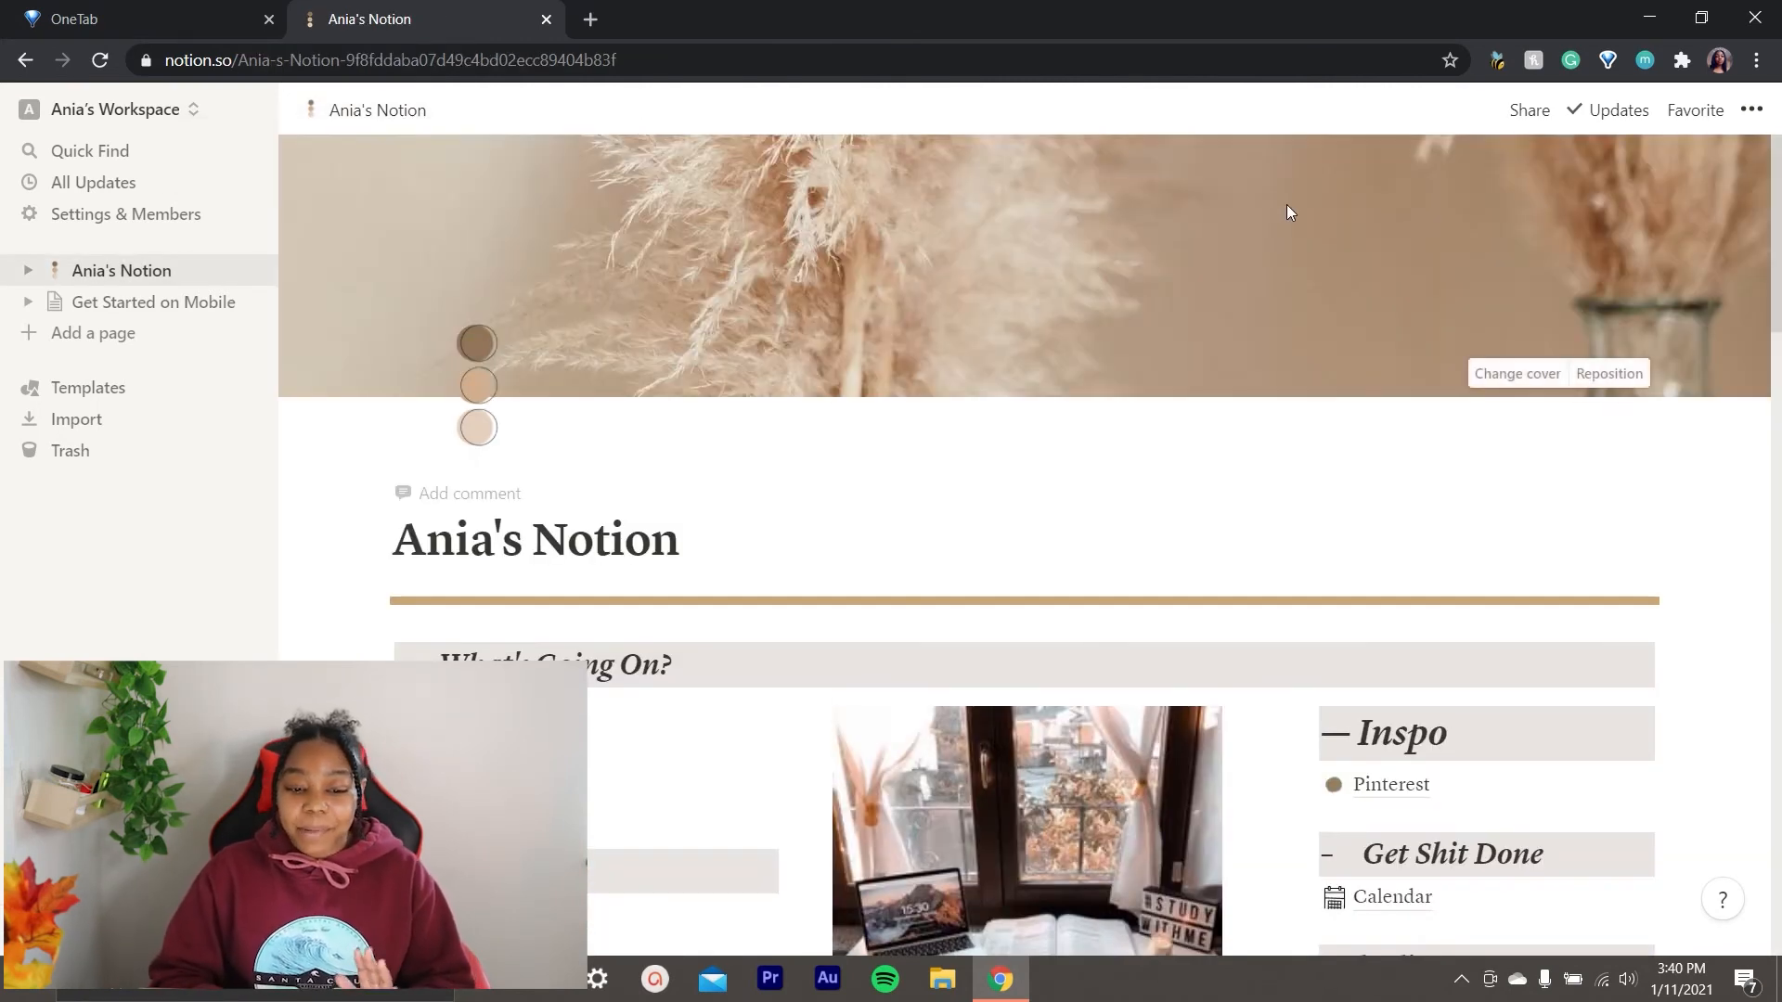
scroll(1305, 448, down, 10)
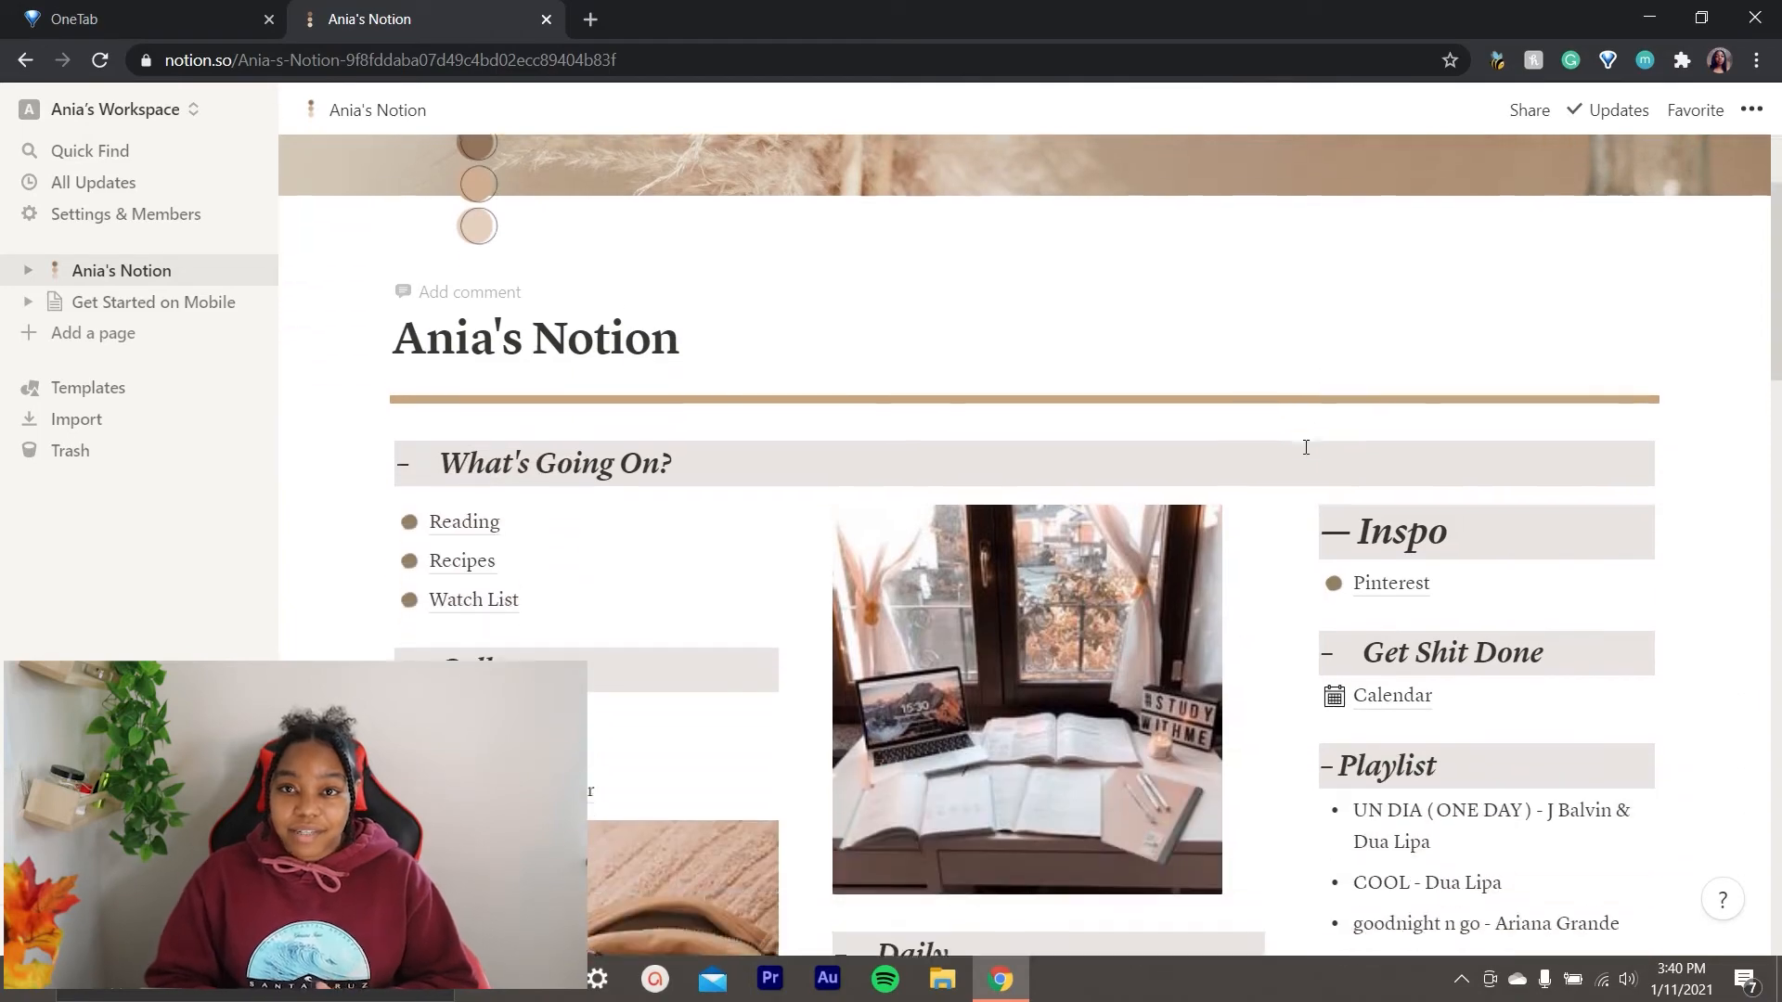
scroll(1306, 448, up, 10)
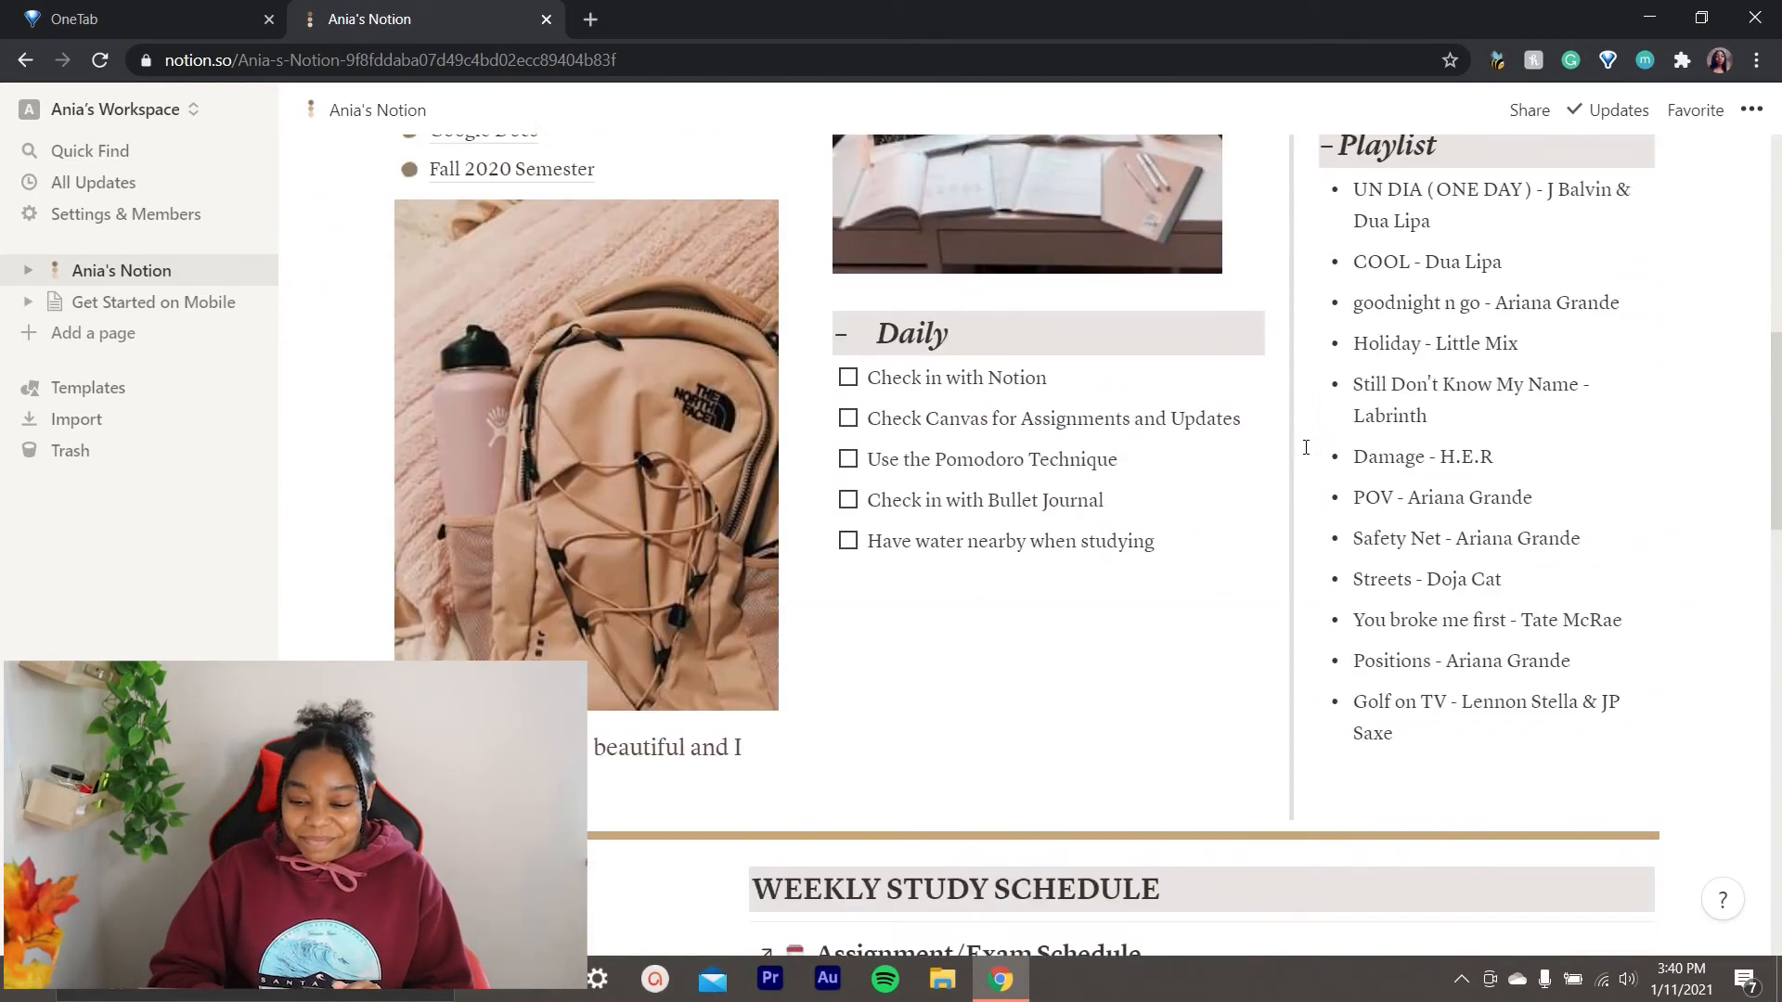
scroll(1289, 640, down, 5)
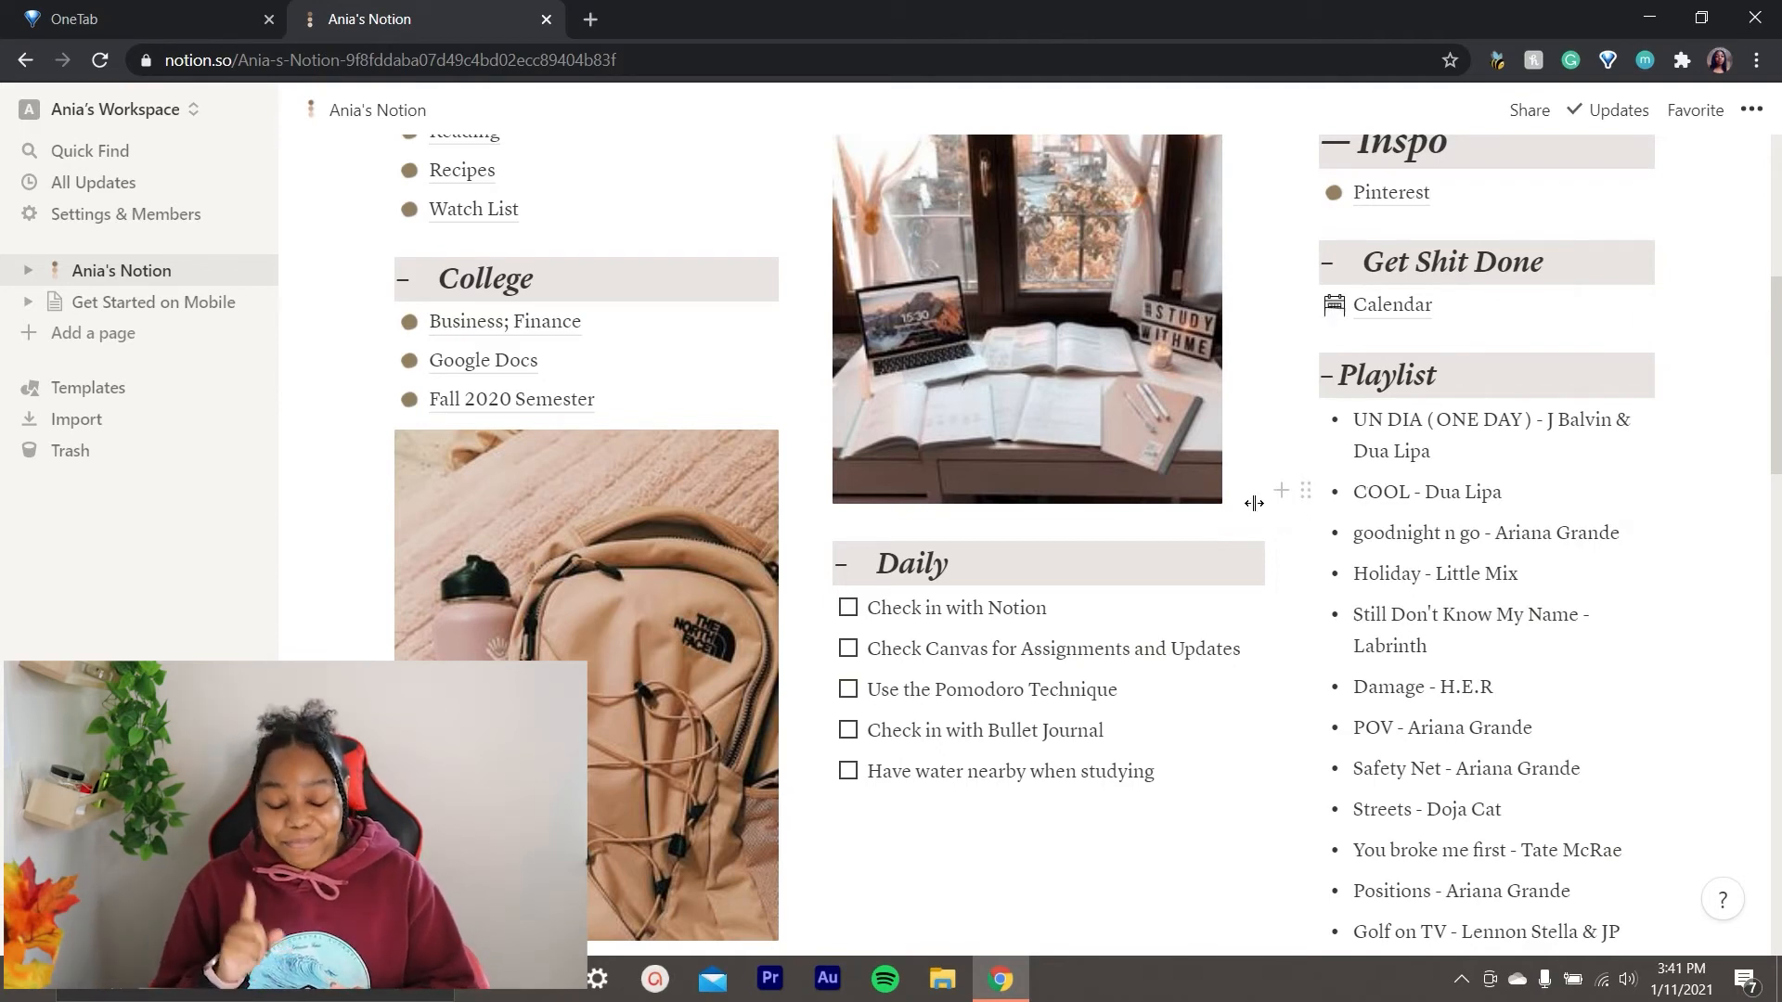
scroll(1253, 501, up, 3)
scroll(1732, 443, down, 2)
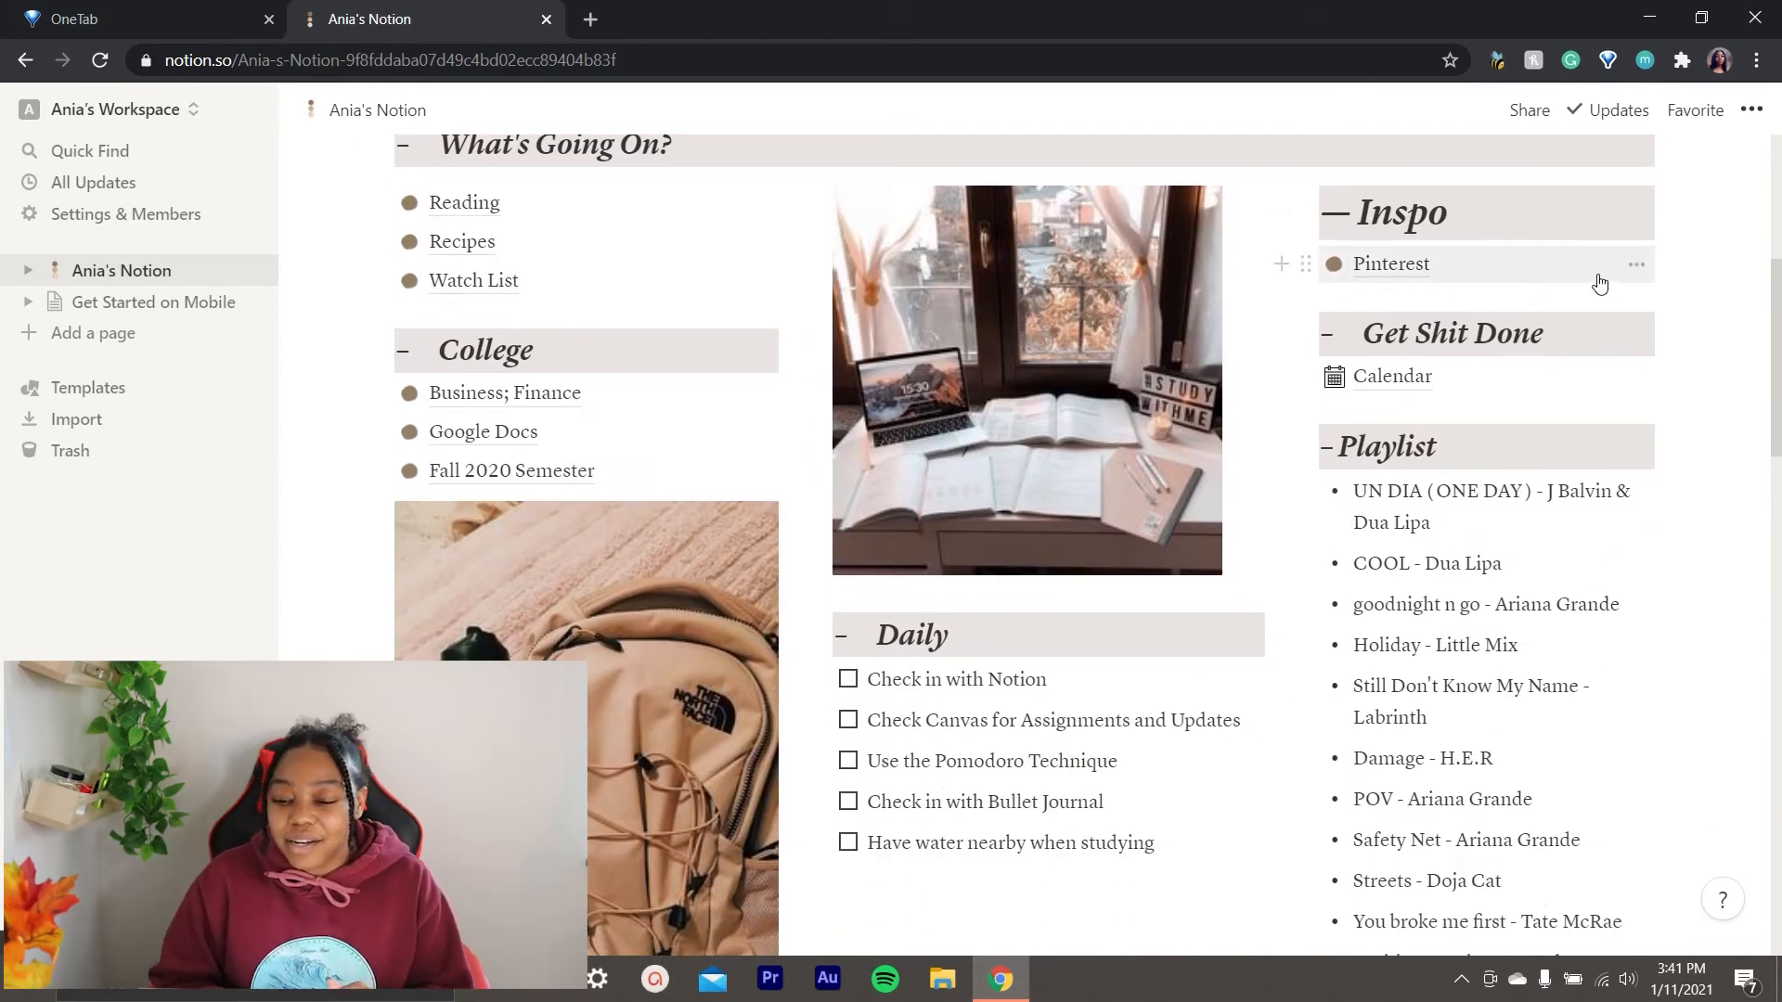
Open the Pinterest page under Inspo to view its saved link, and return to the main dashboard.
click(1506, 264)
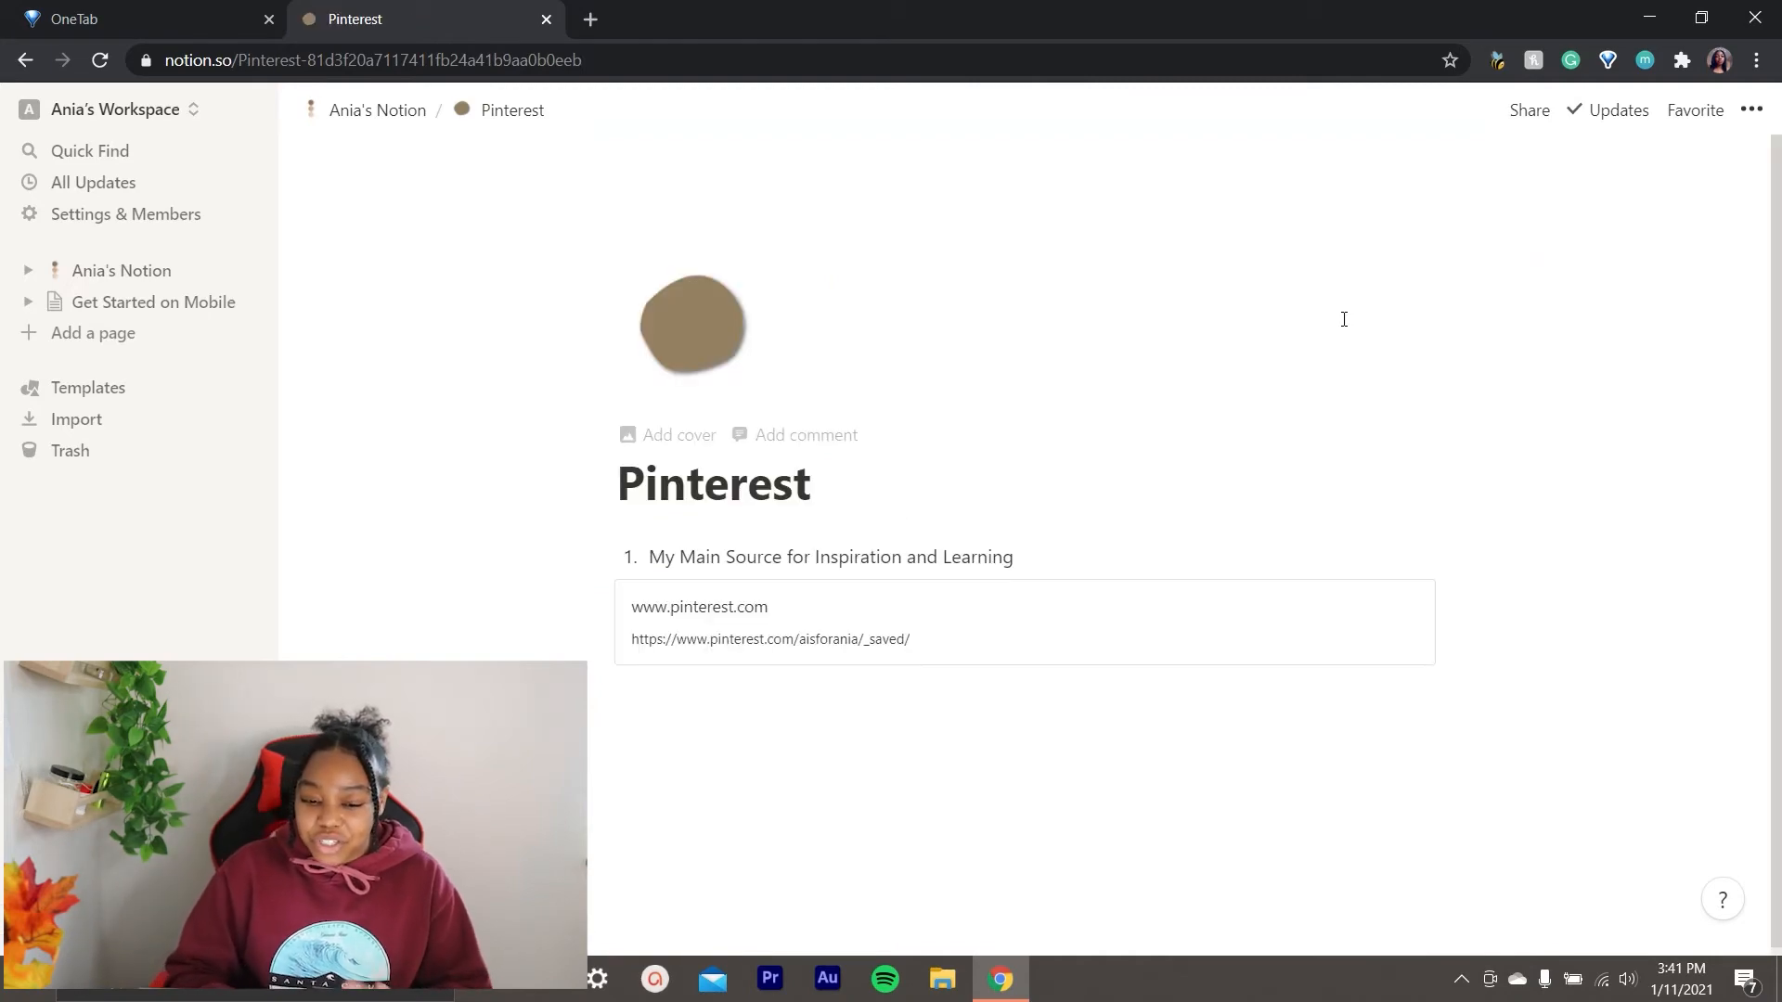
click(394, 111)
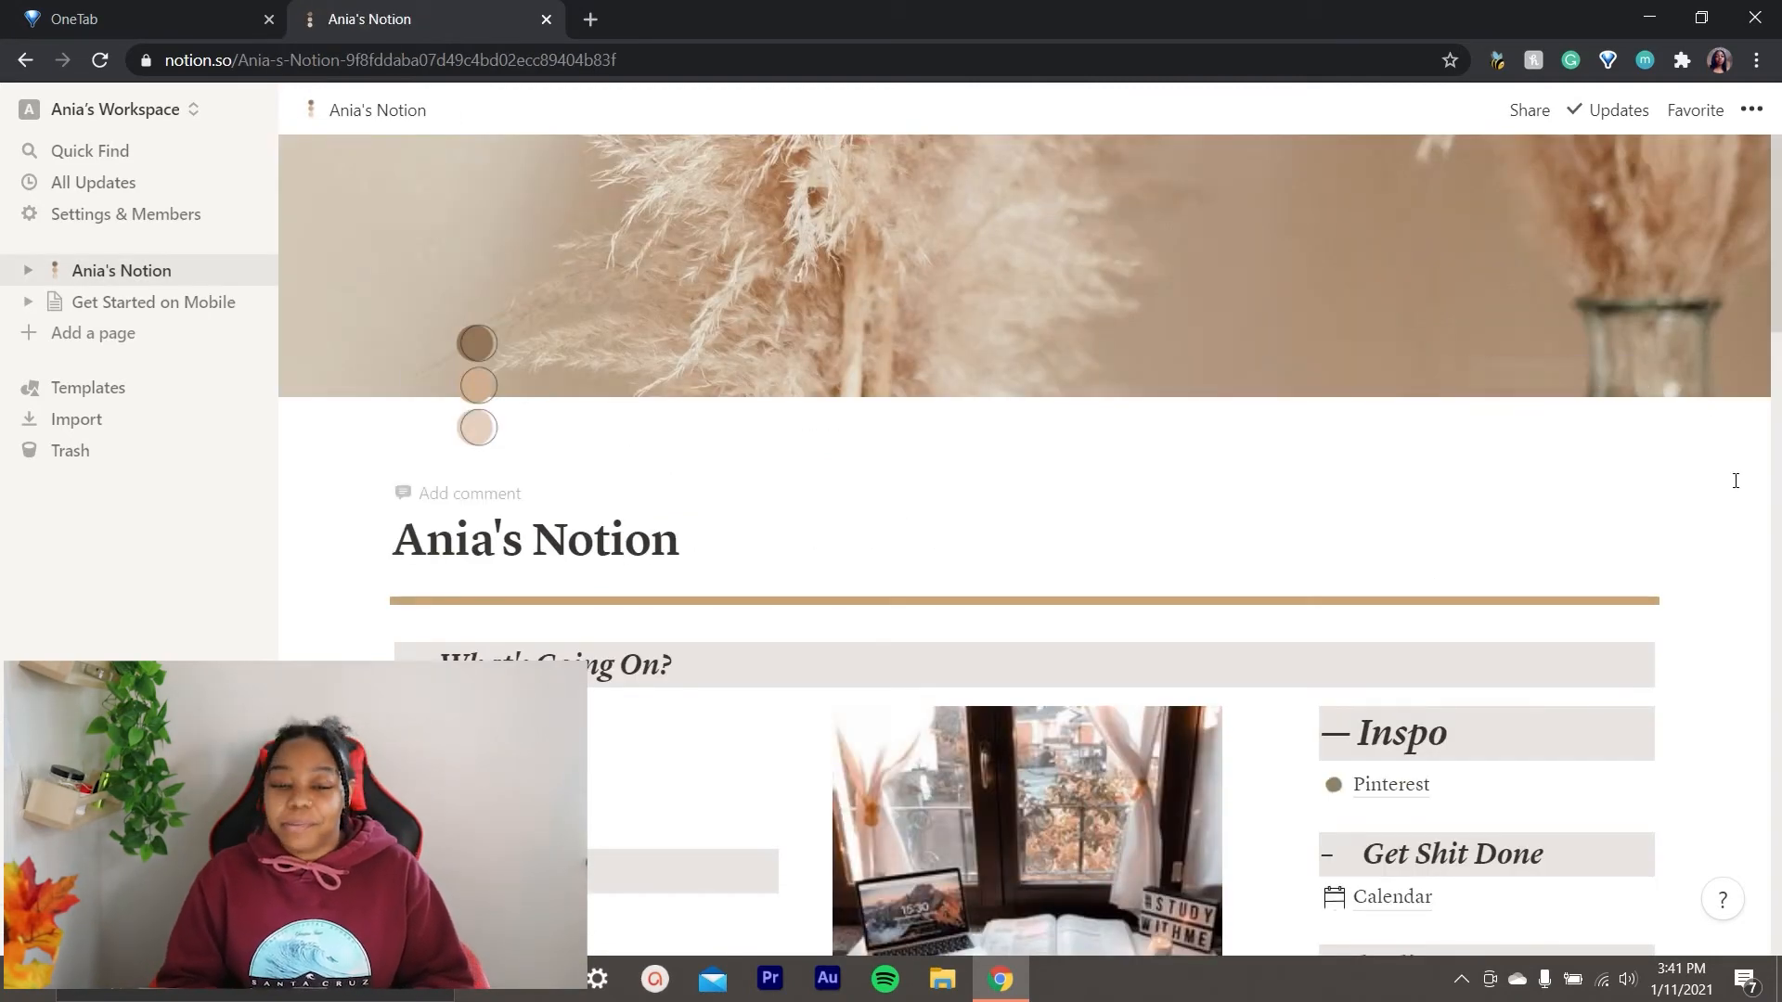
Open the Calendar under the Get Shit Done heading and view the January 2021 entries for the first weeks.
scroll(1735, 480, down, 4)
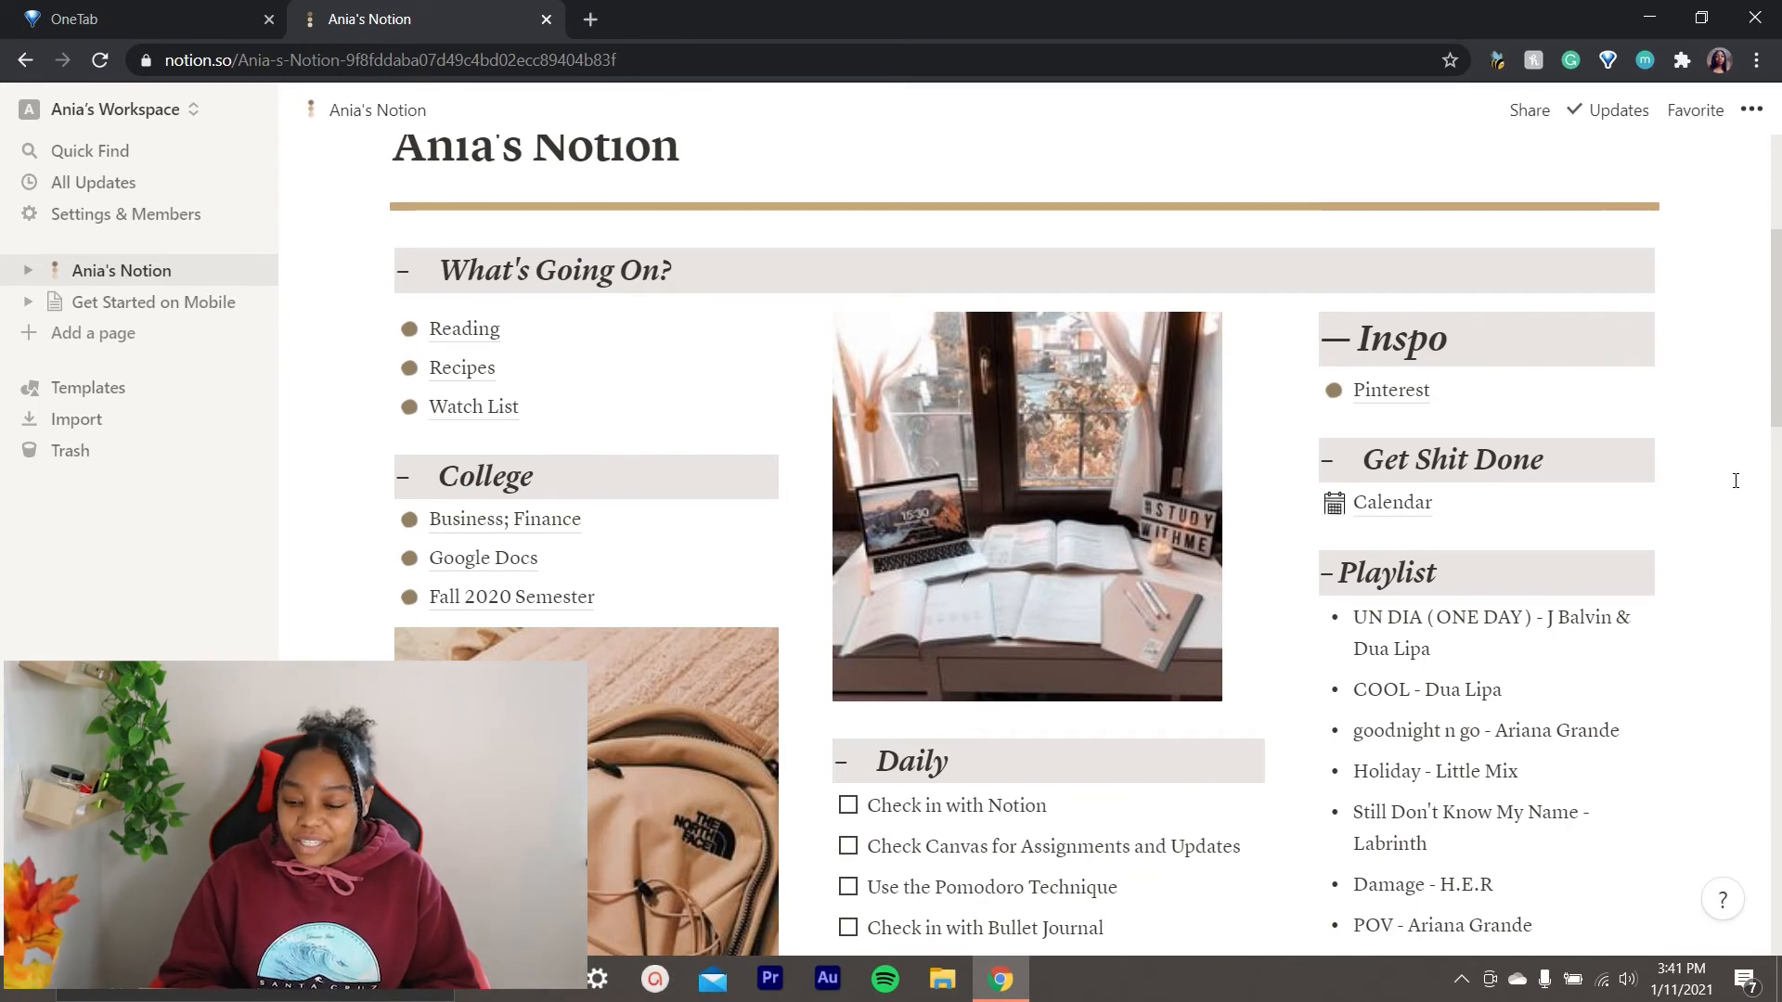
scroll(1735, 480, down, 1)
scroll(1735, 480, down, 3)
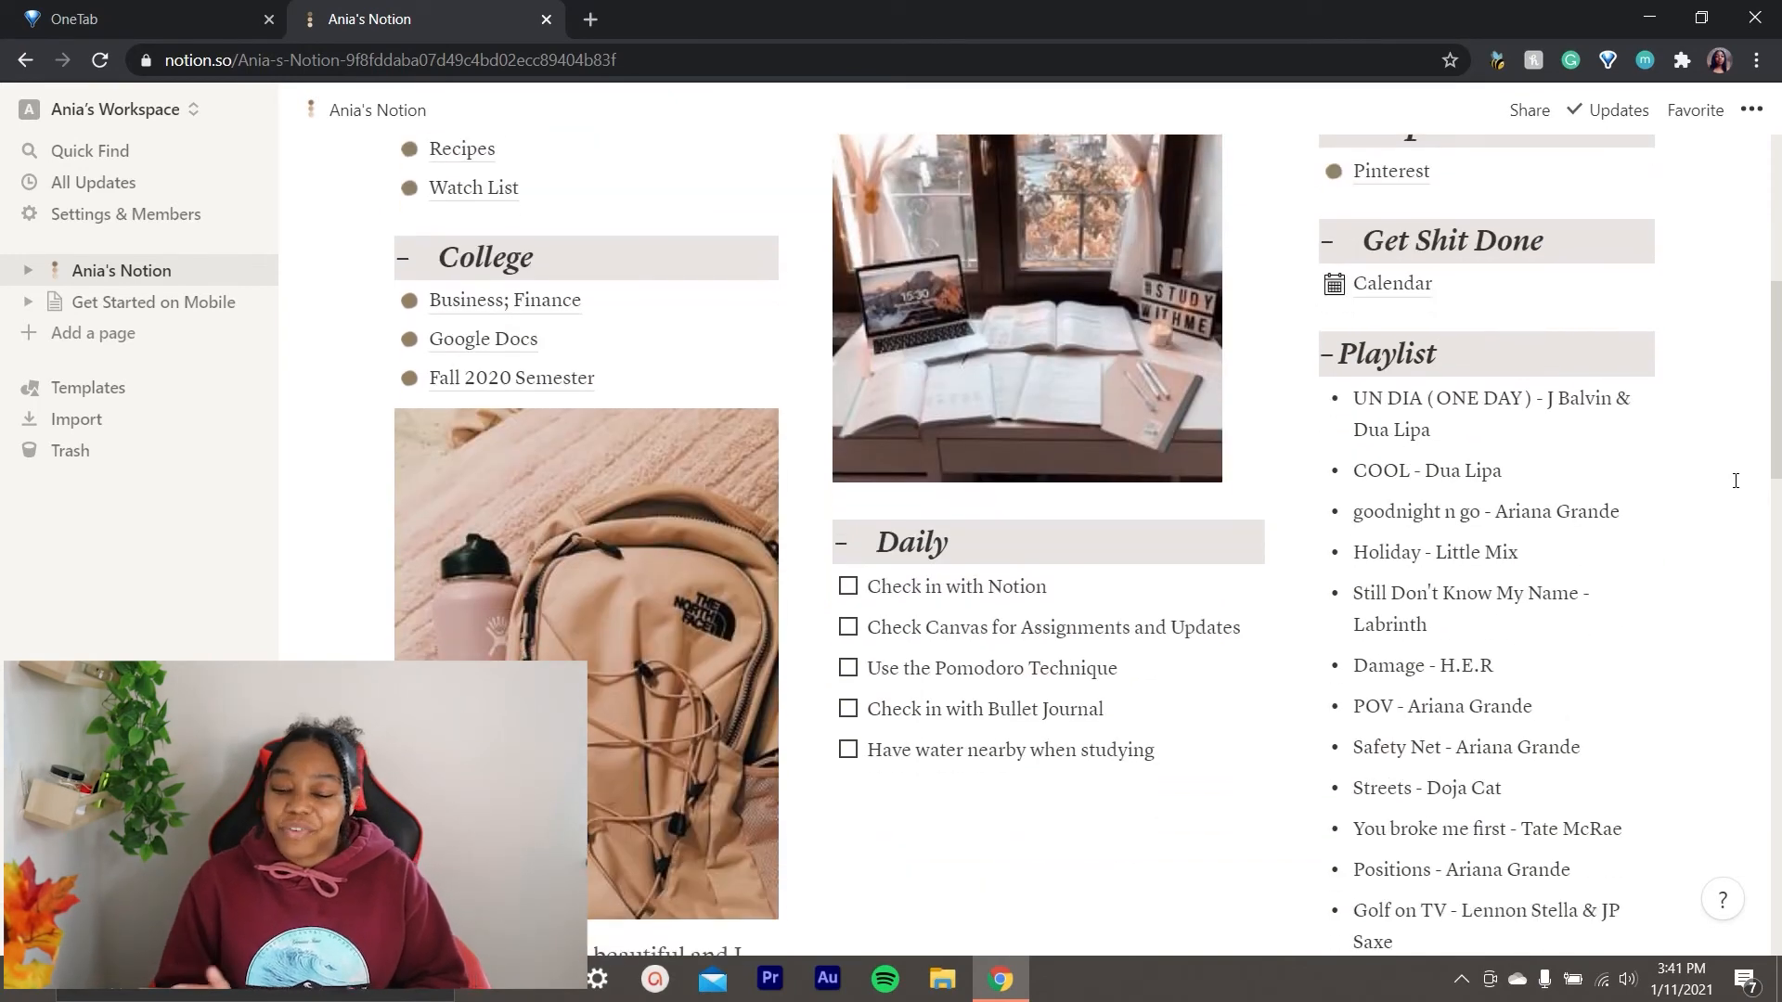
click(1415, 289)
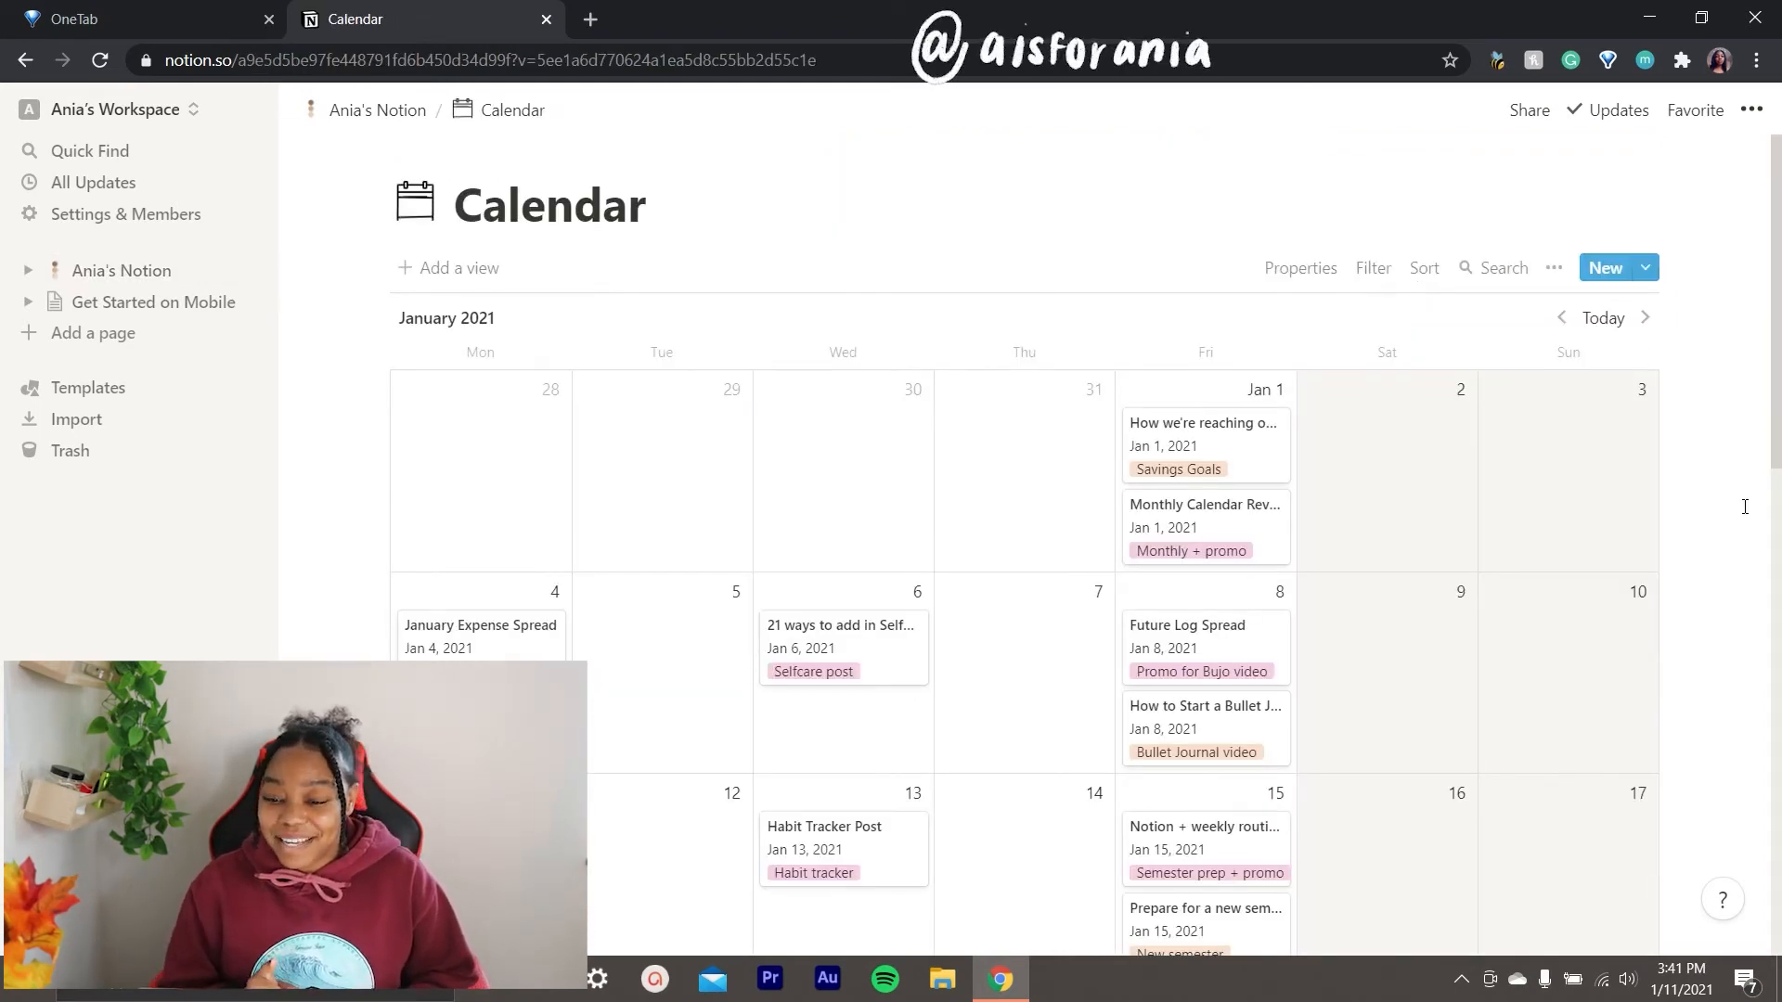
scroll(1745, 507, down, 3)
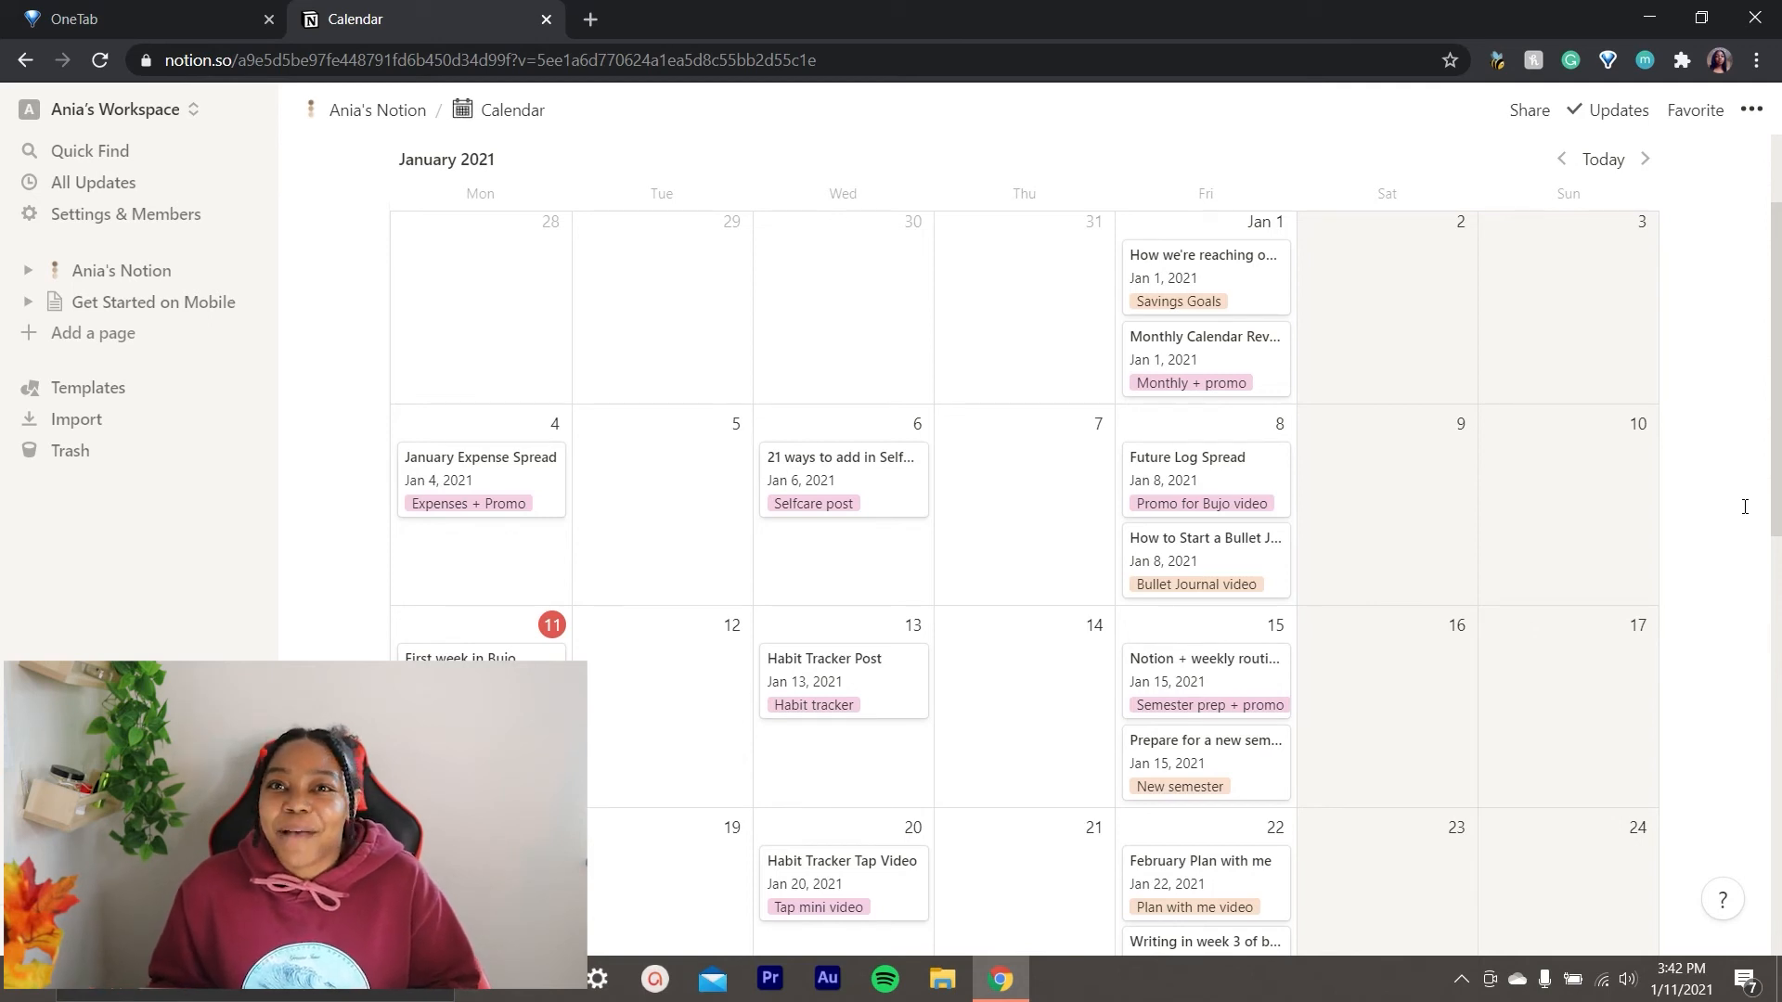
scroll(1744, 505, up, 2)
scroll(1745, 506, down, 2)
scroll(1745, 506, down, 1)
scroll(1745, 506, down, 2)
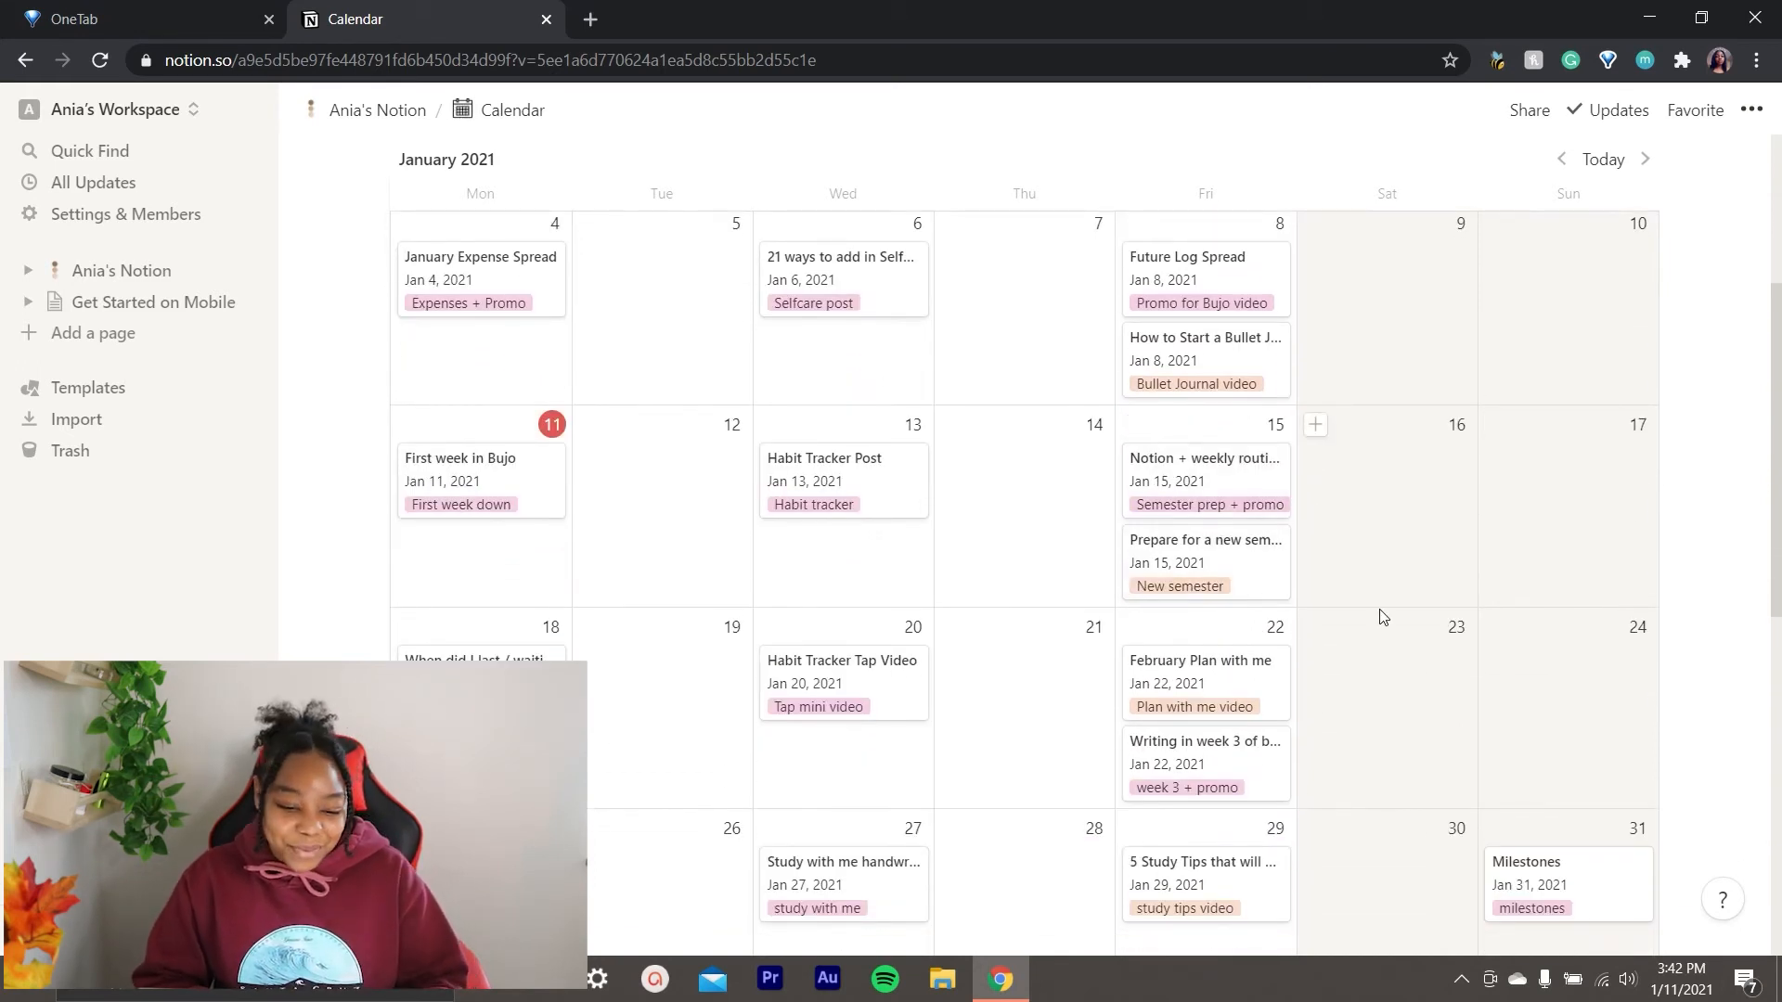
Examine the calendar's late January and February 2021 entries, and go back to the start of the calendar.
scroll(1380, 616, down, 3)
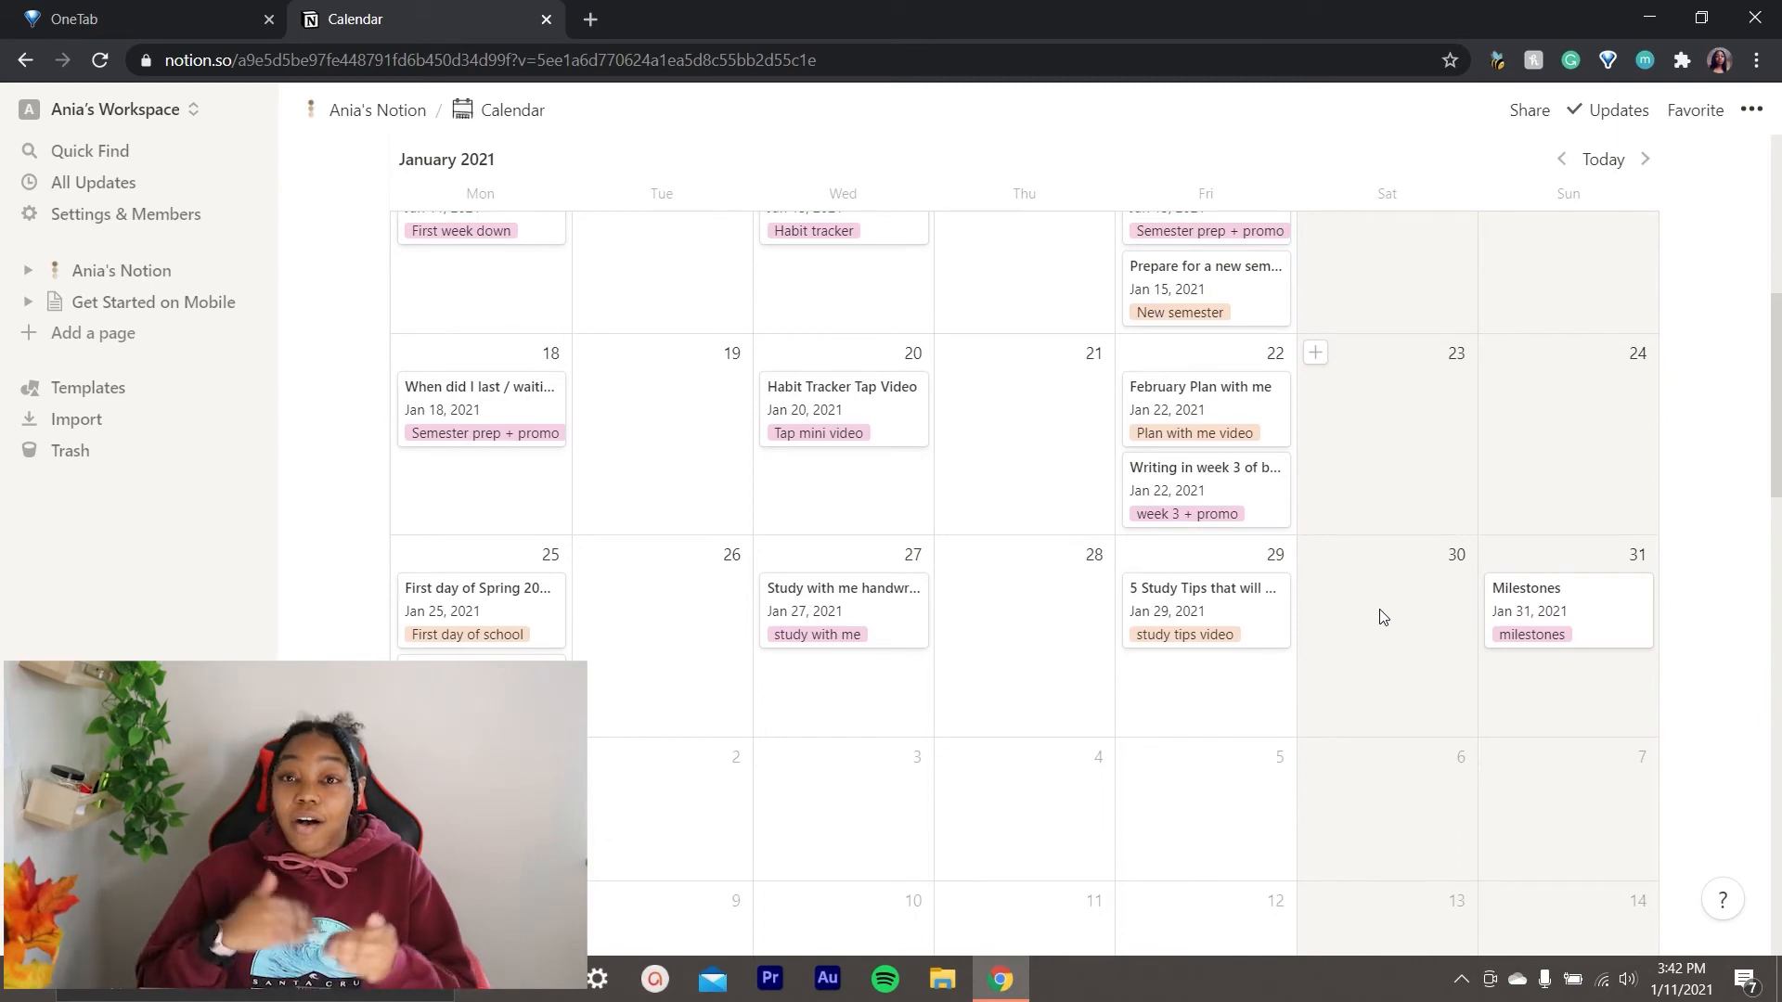
scroll(1380, 617, down, 3)
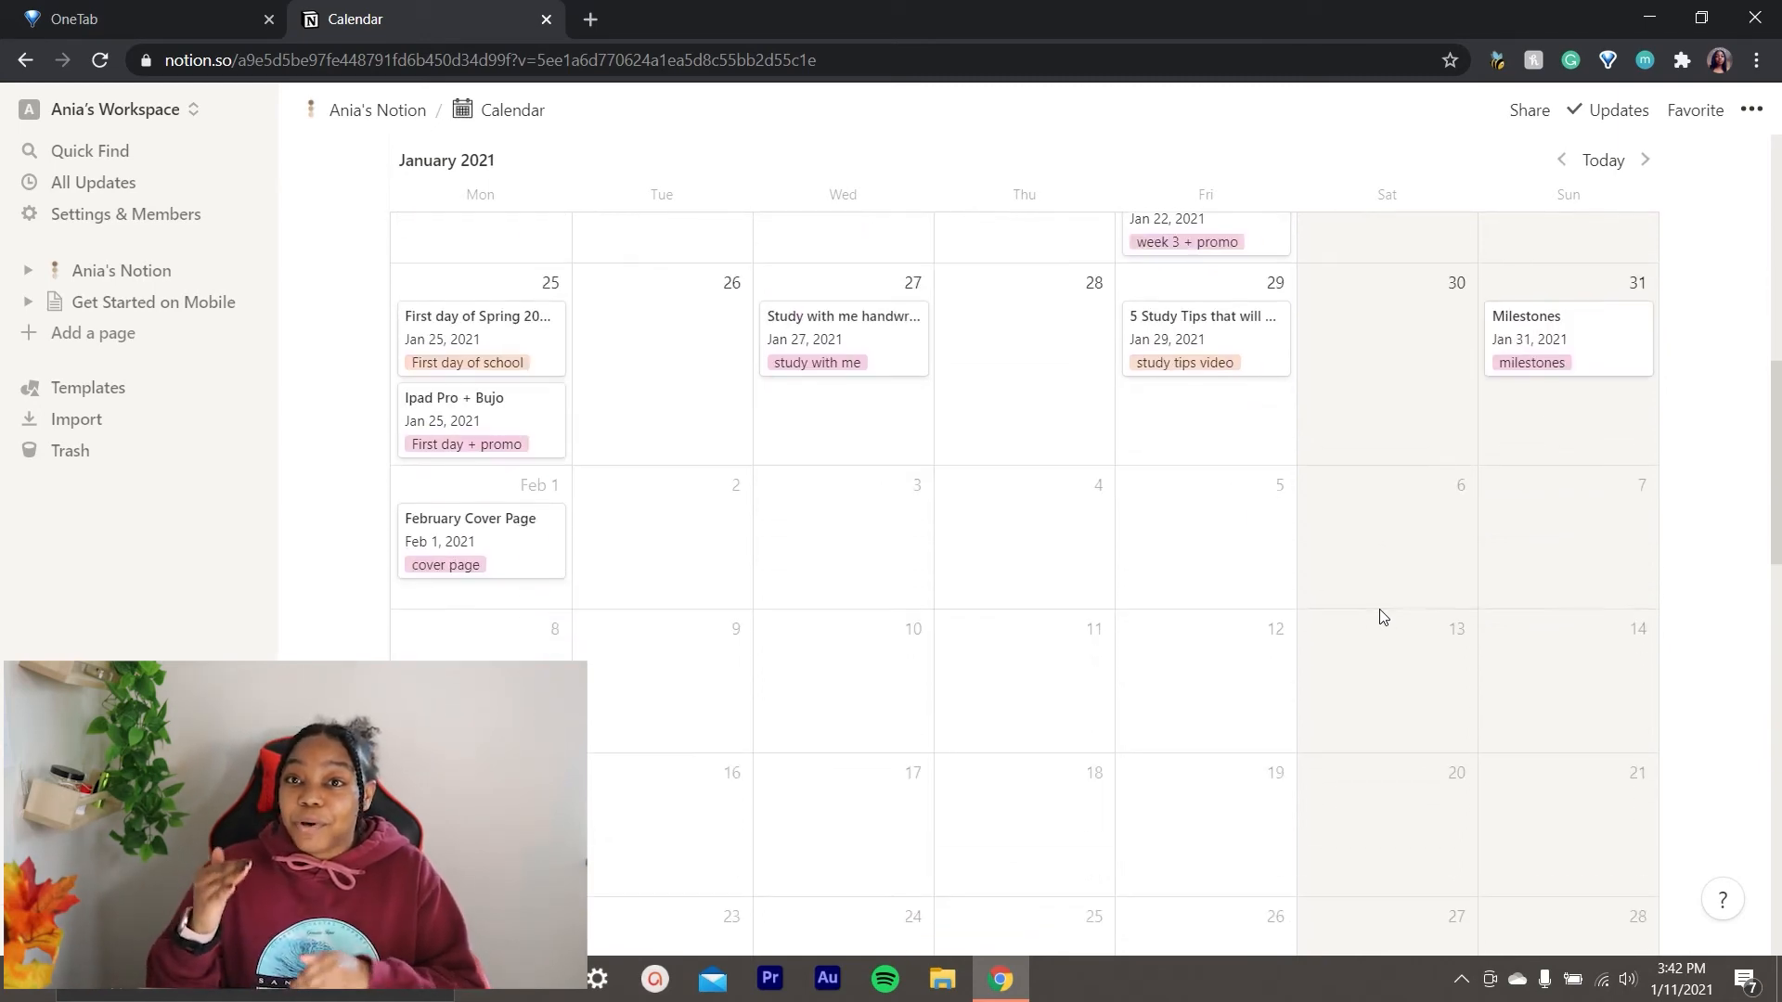
scroll(1380, 617, up, 2)
scroll(1382, 616, up, 5)
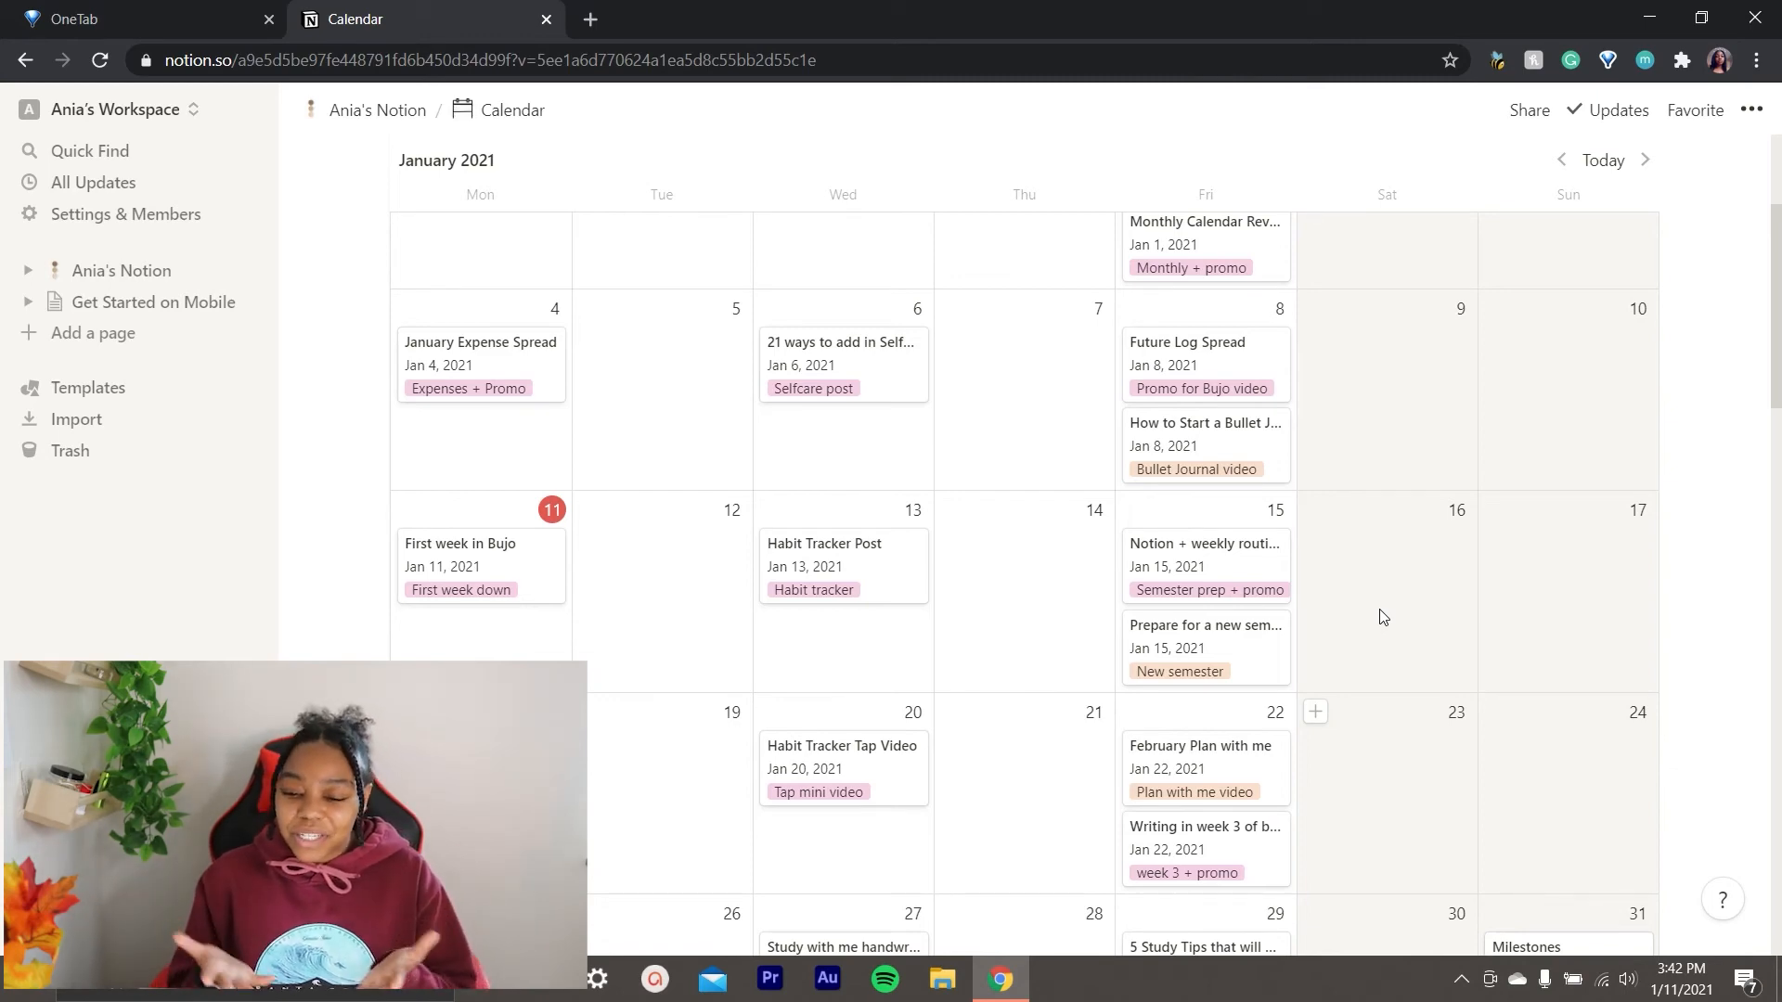
scroll(1383, 617, up, 3)
Return to the main dashboard and look through the Playlist and Daily sections down to the Weekly Study Schedule.
click(409, 111)
scroll(1434, 546, down, 4)
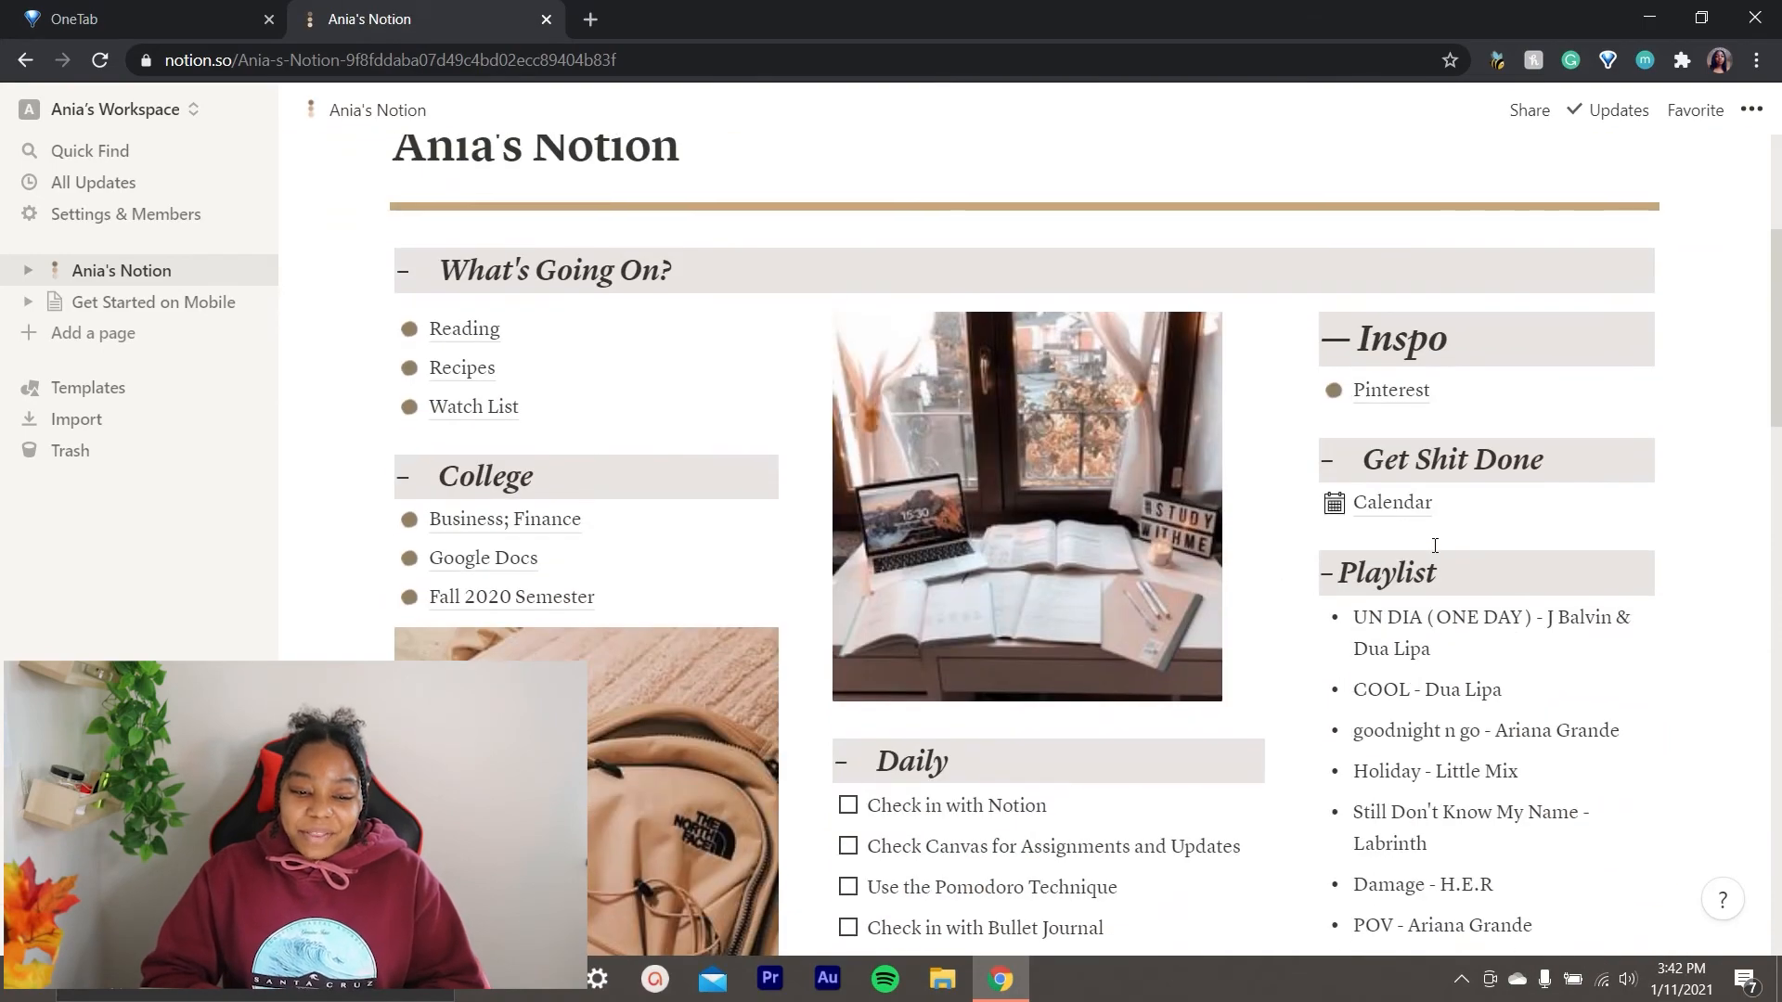
scroll(1435, 546, down, 3)
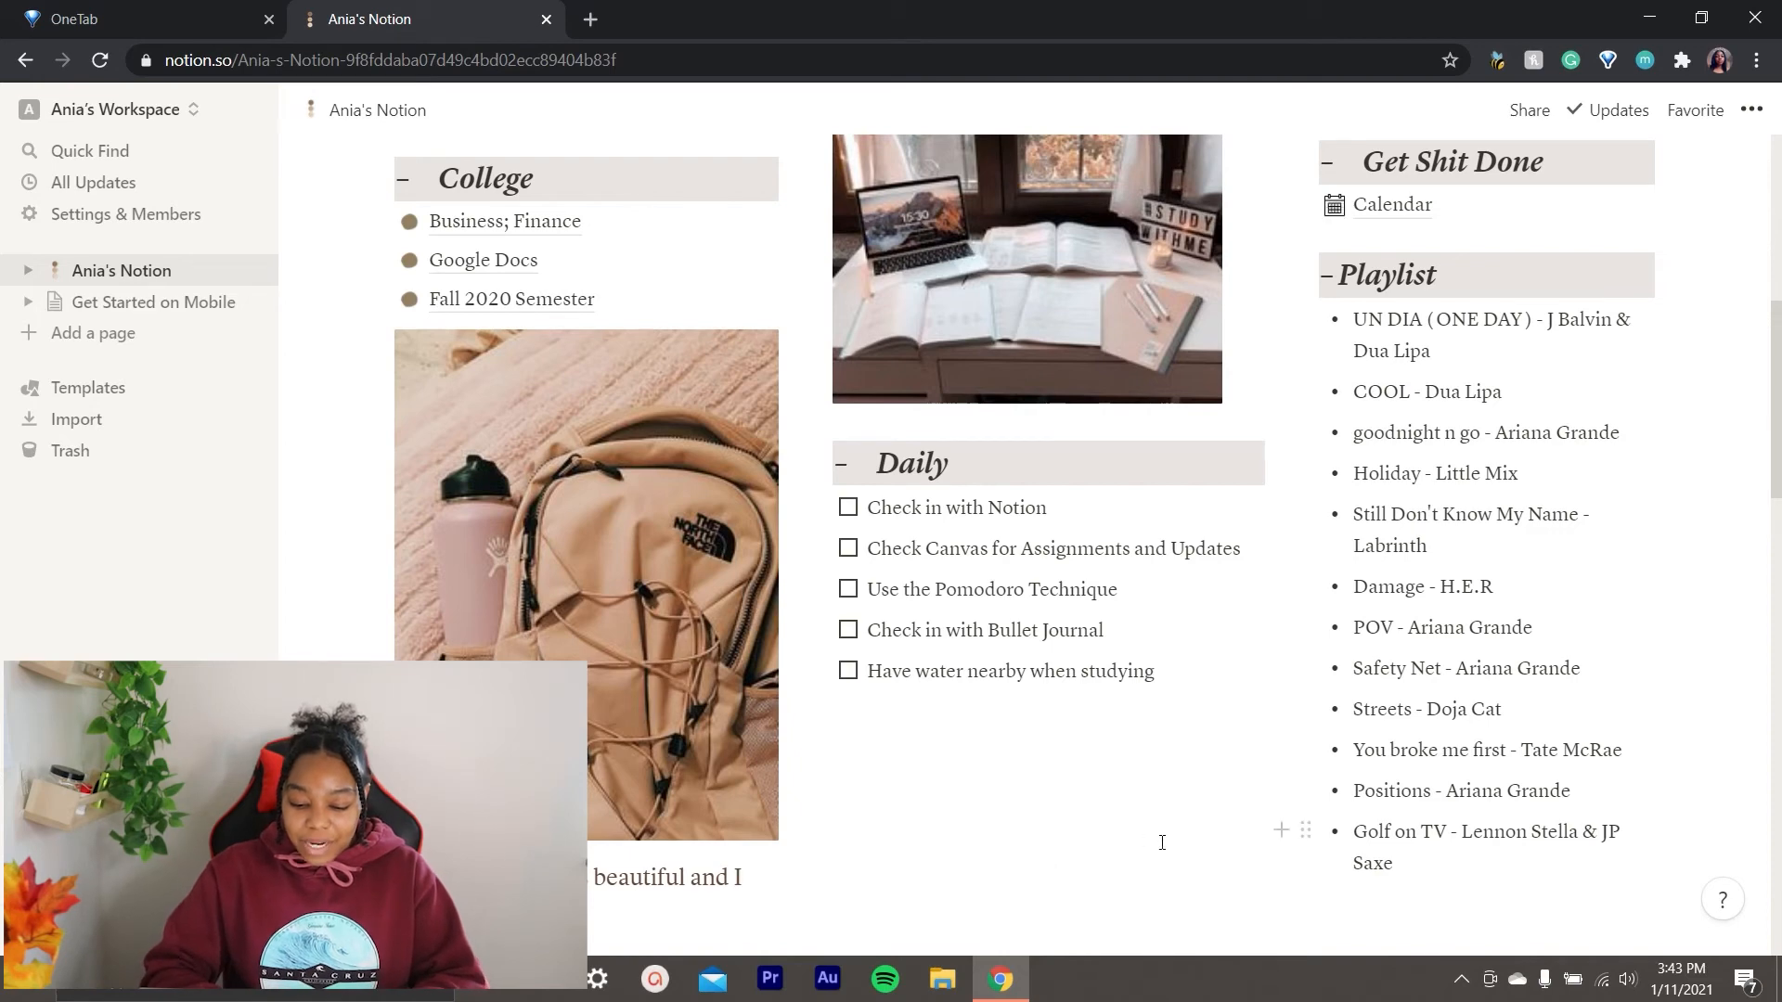
scroll(1292, 715, down, 7)
scroll(1280, 566, down, 1)
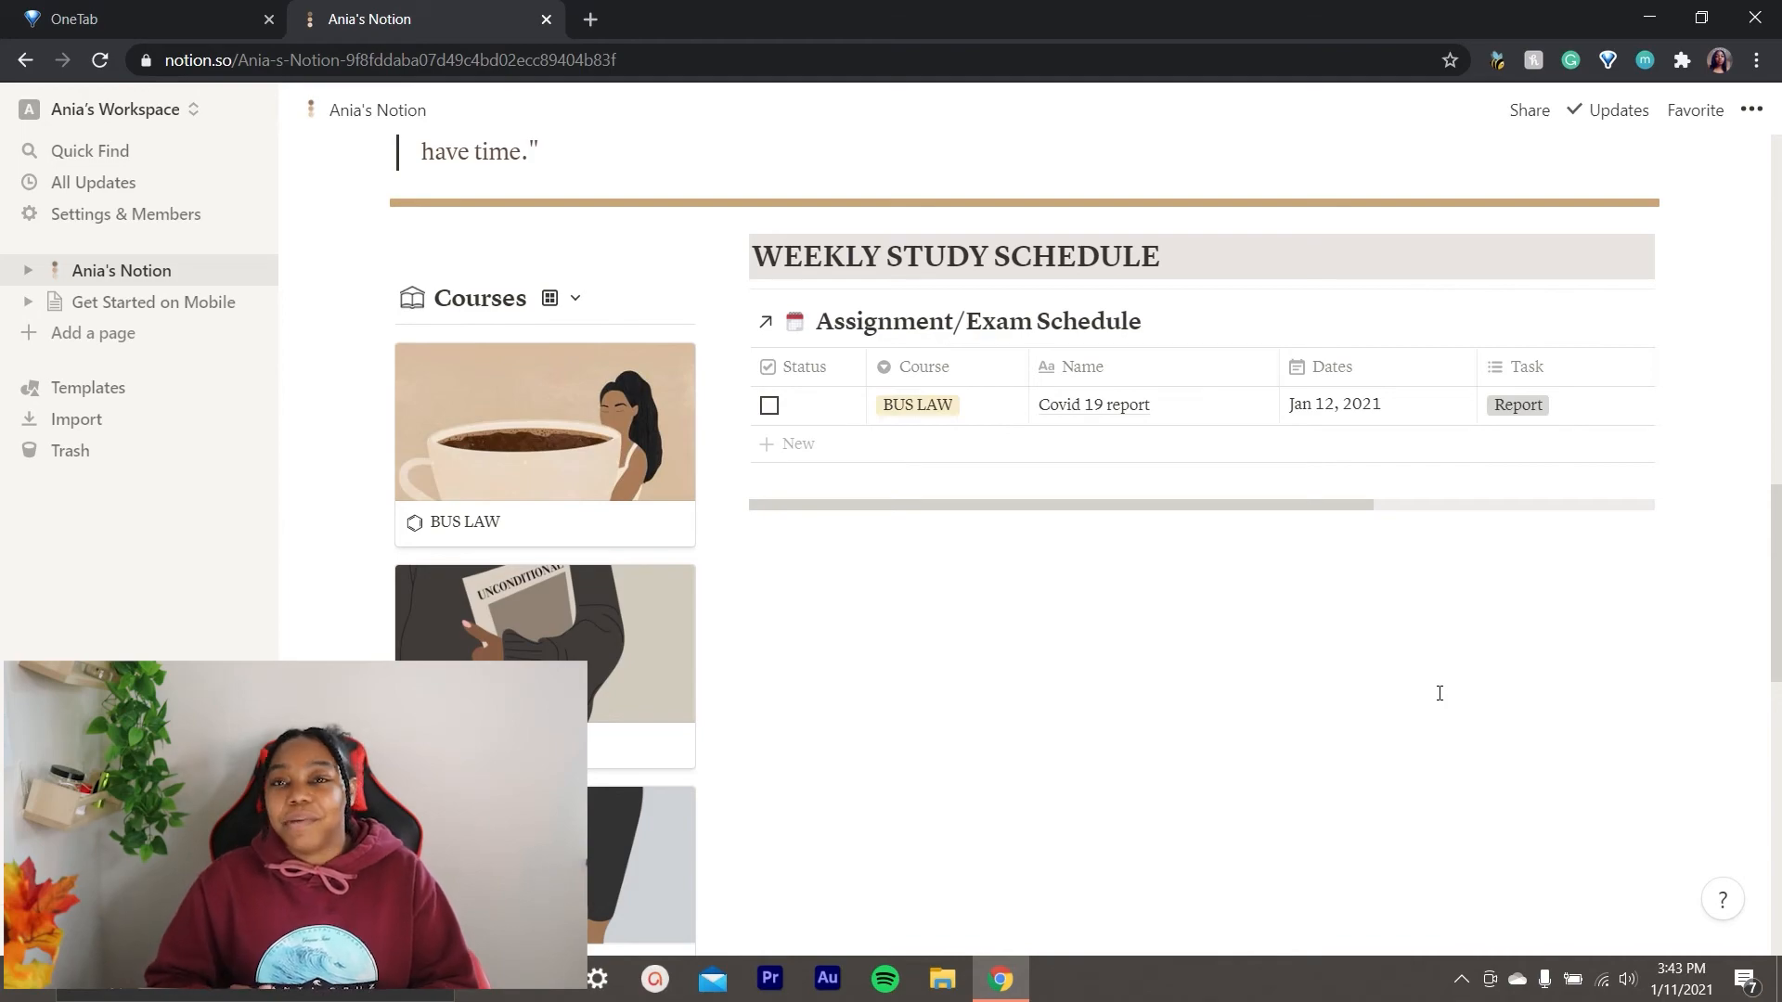
Examine the Covid 19 report entry in the Assignment/Exam Schedule, leave it unedited, and view the table's remaining columns.
scroll(1439, 693, up, 15)
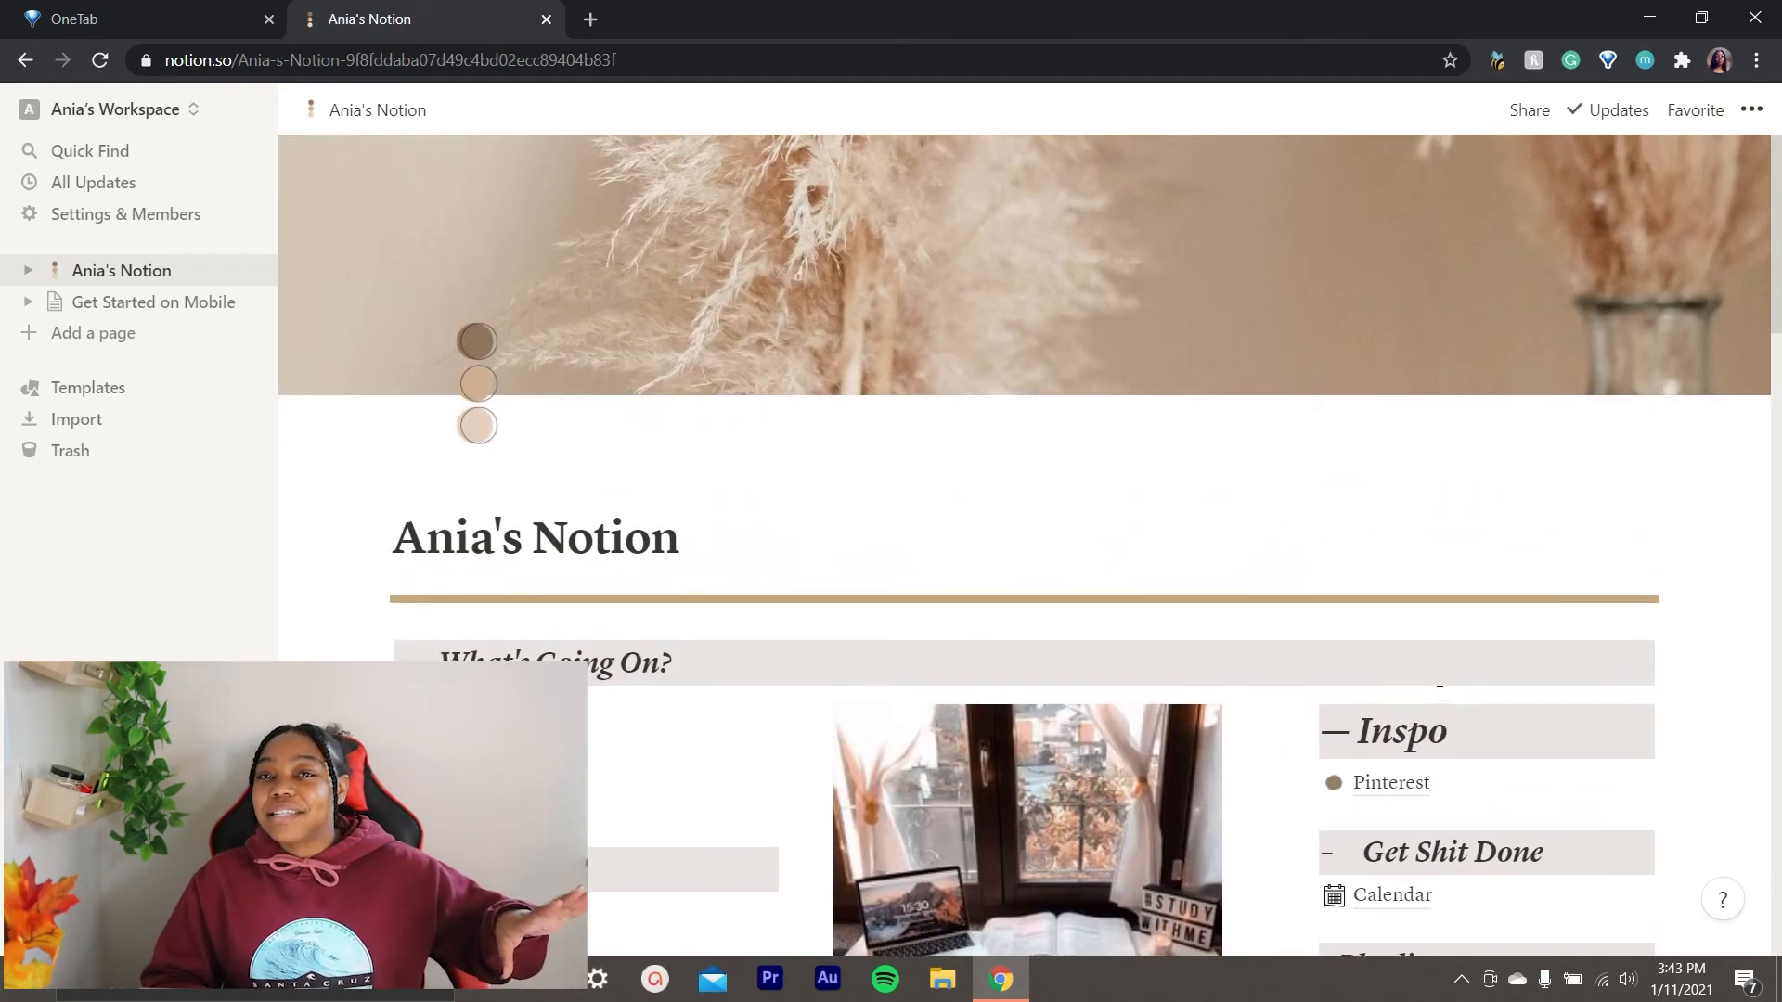
scroll(1440, 693, down, 10)
scroll(1439, 694, down, 6)
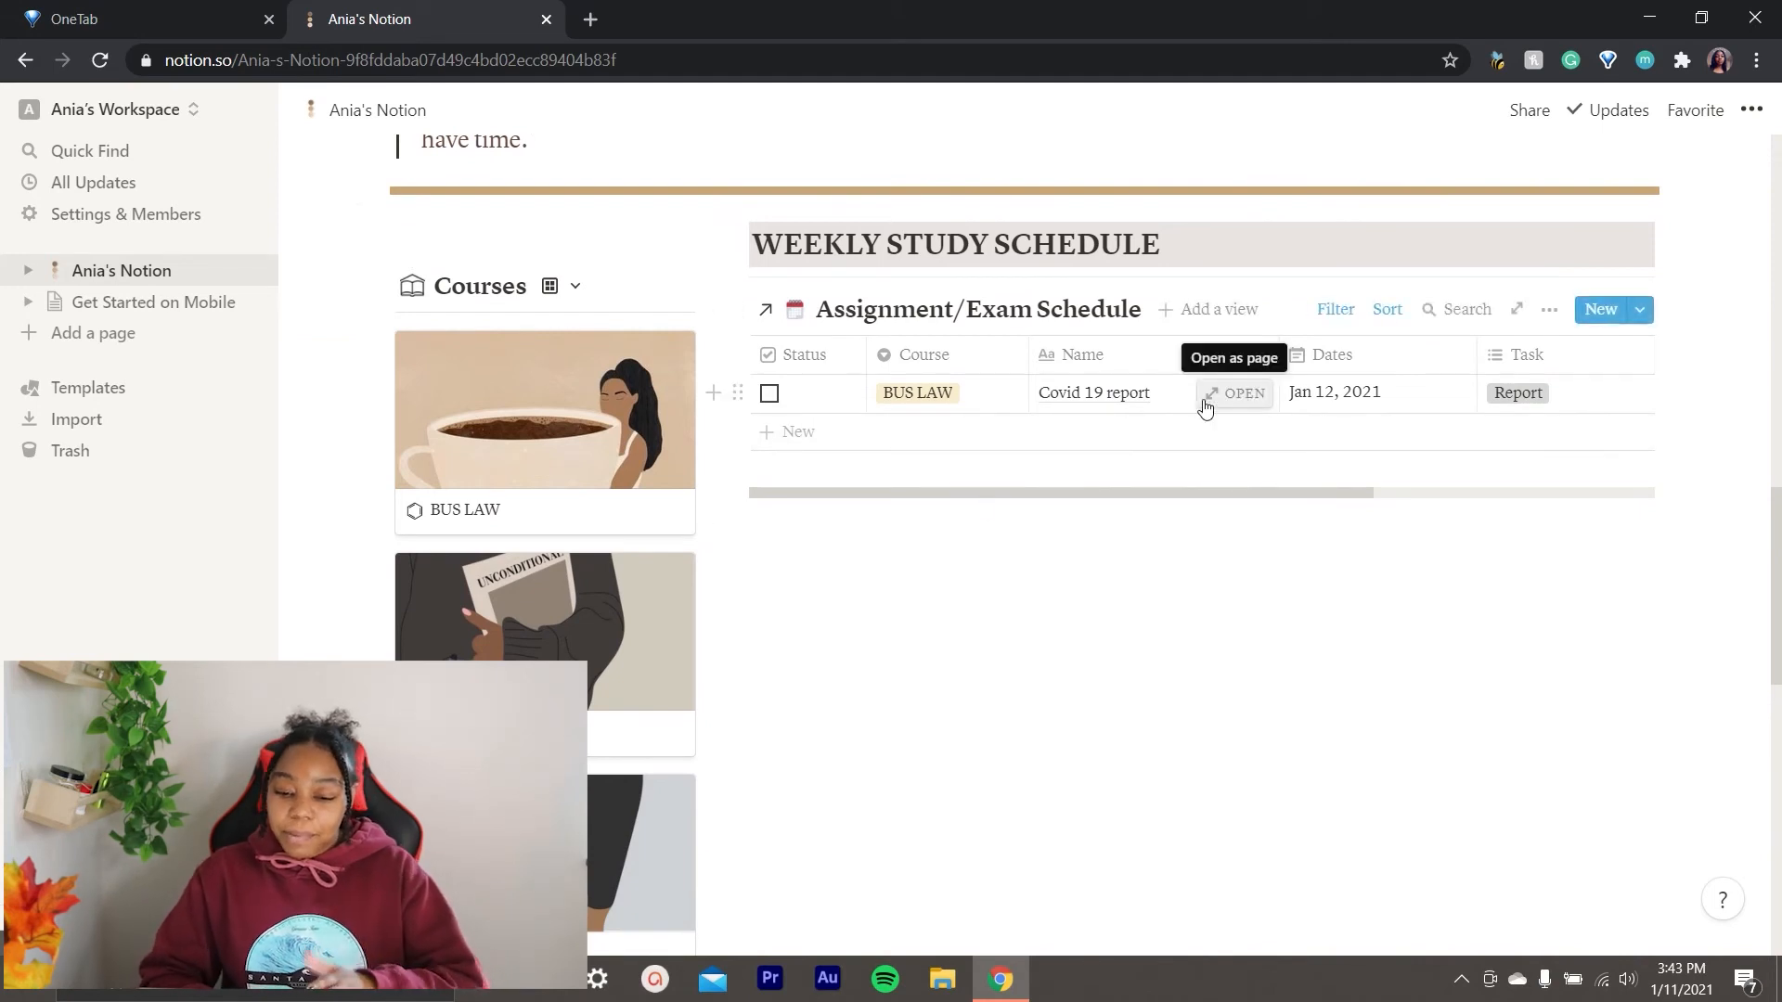
click(1160, 399)
key(Escape)
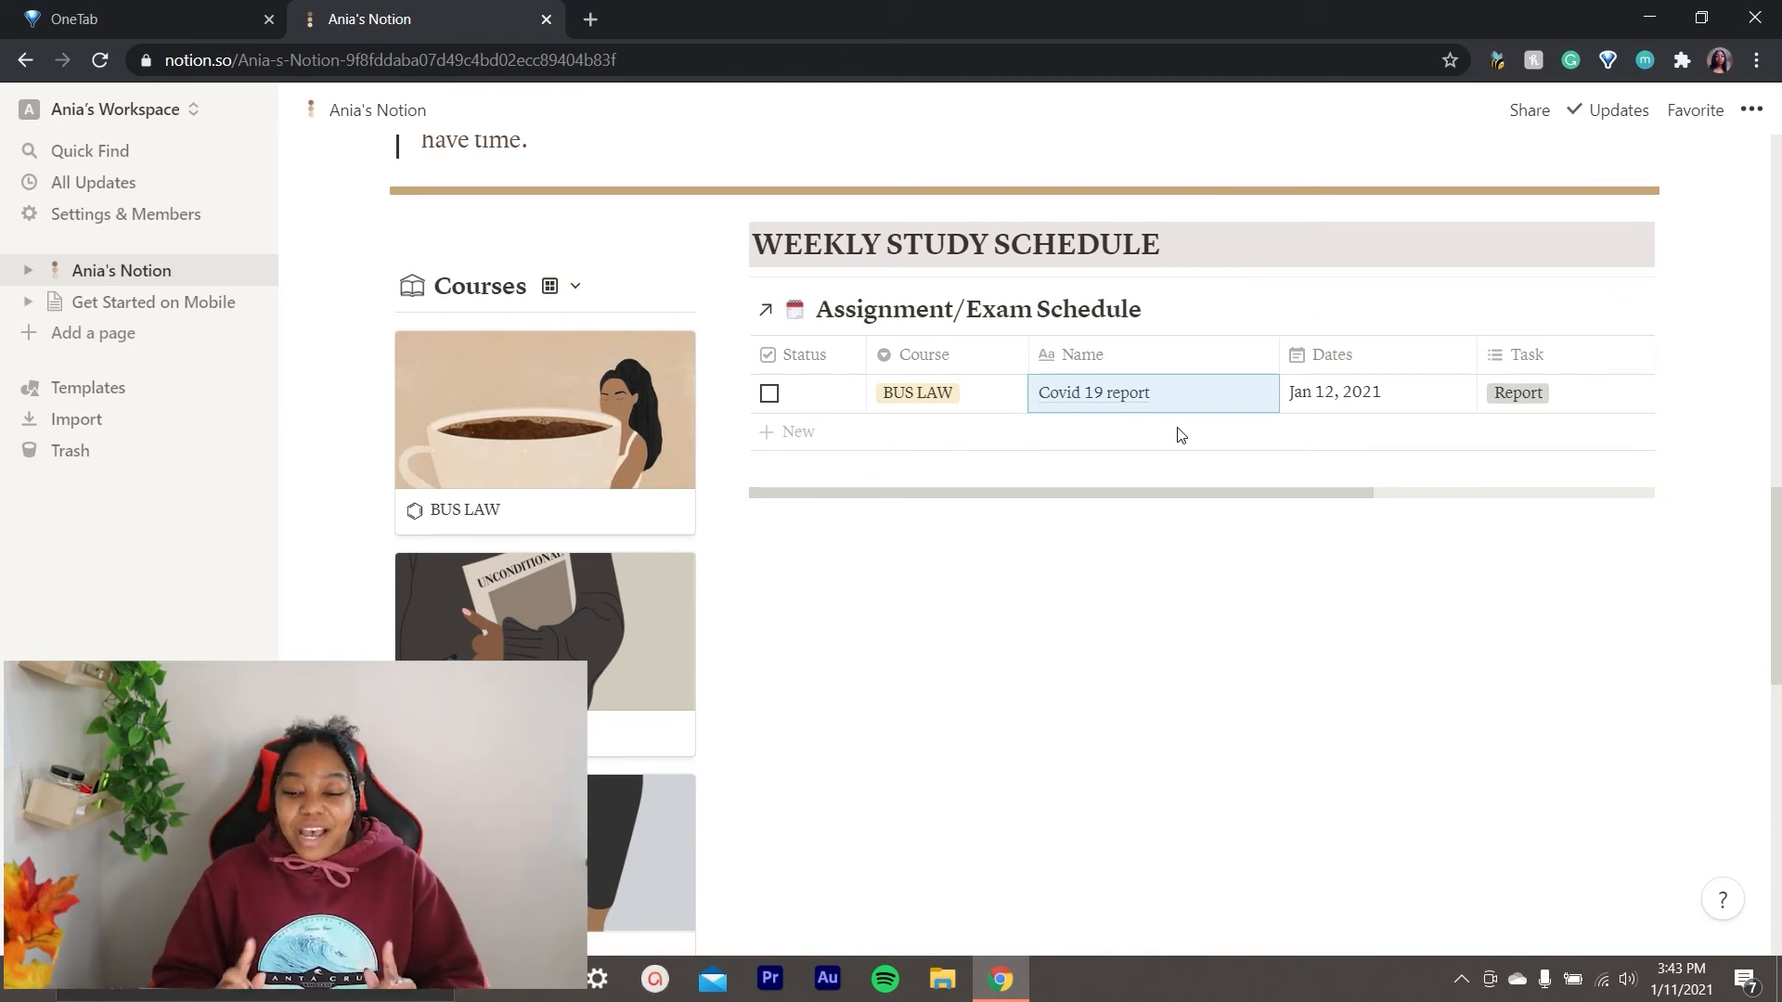
scroll(1180, 434, right, 5)
scroll(1180, 434, left, 5)
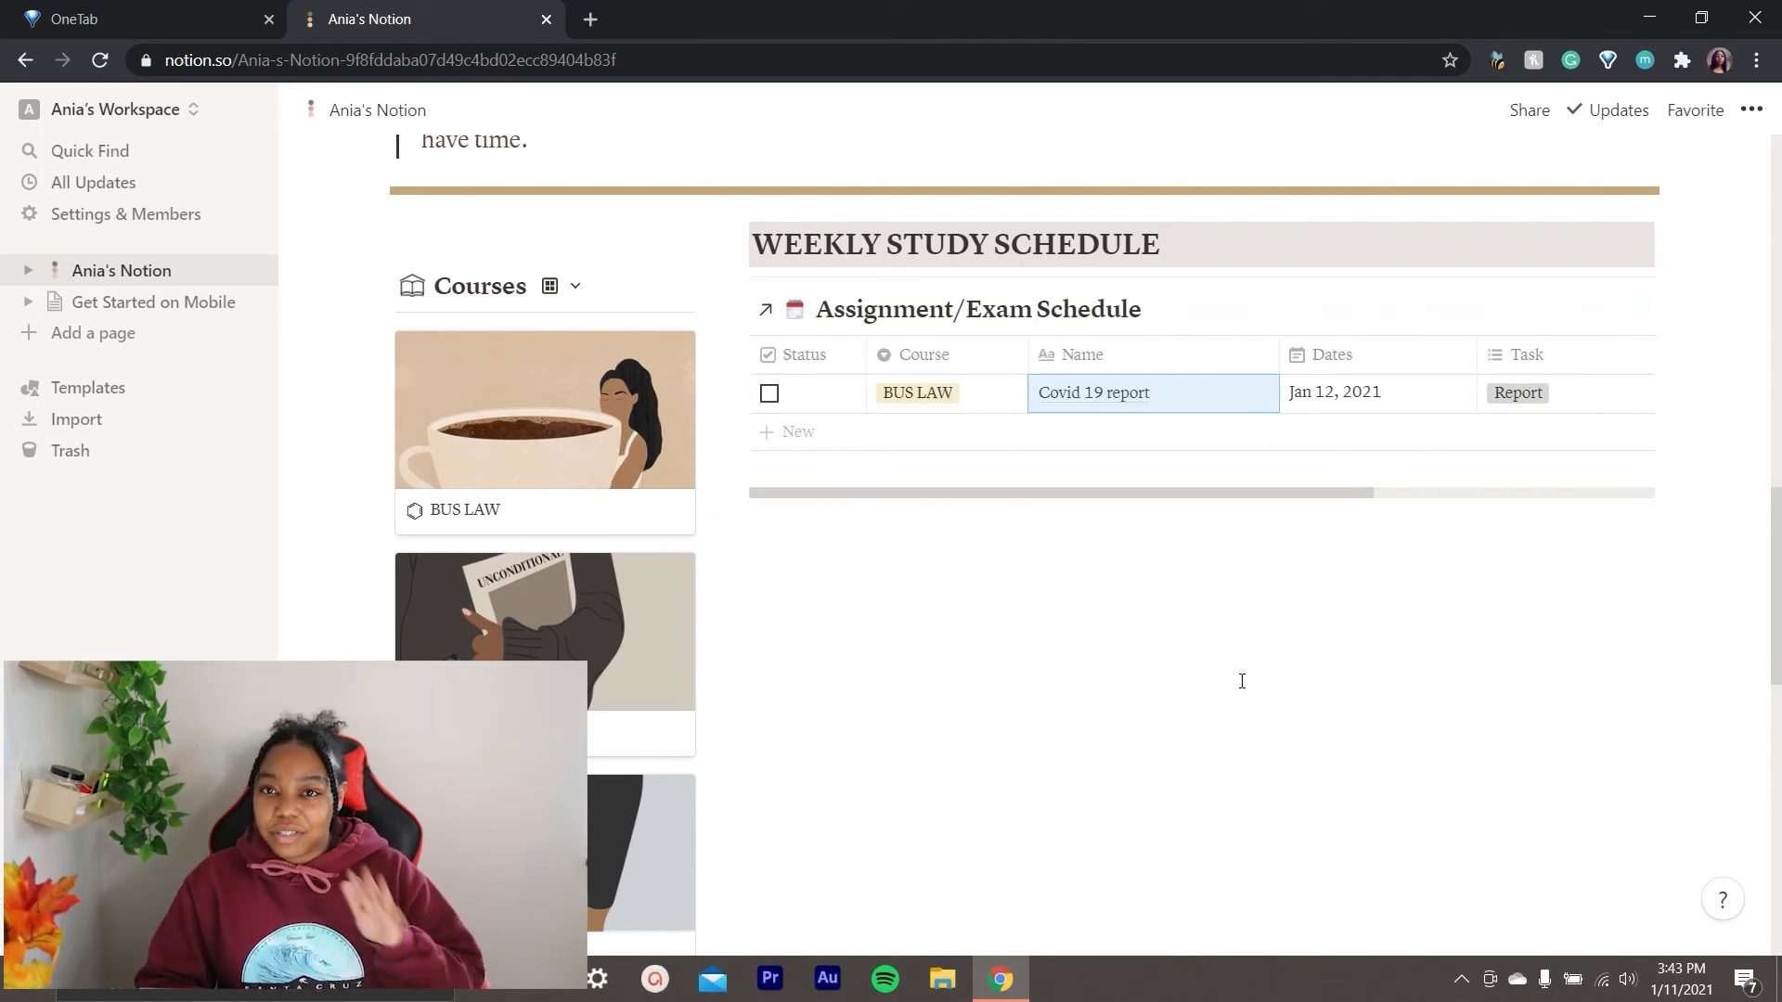
Look through the Courses gallery beside the Weekly Study Schedule, and bring up and dismiss the BUS LAW card's options.
scroll(1241, 681, down, 3)
scroll(1242, 681, up, 3)
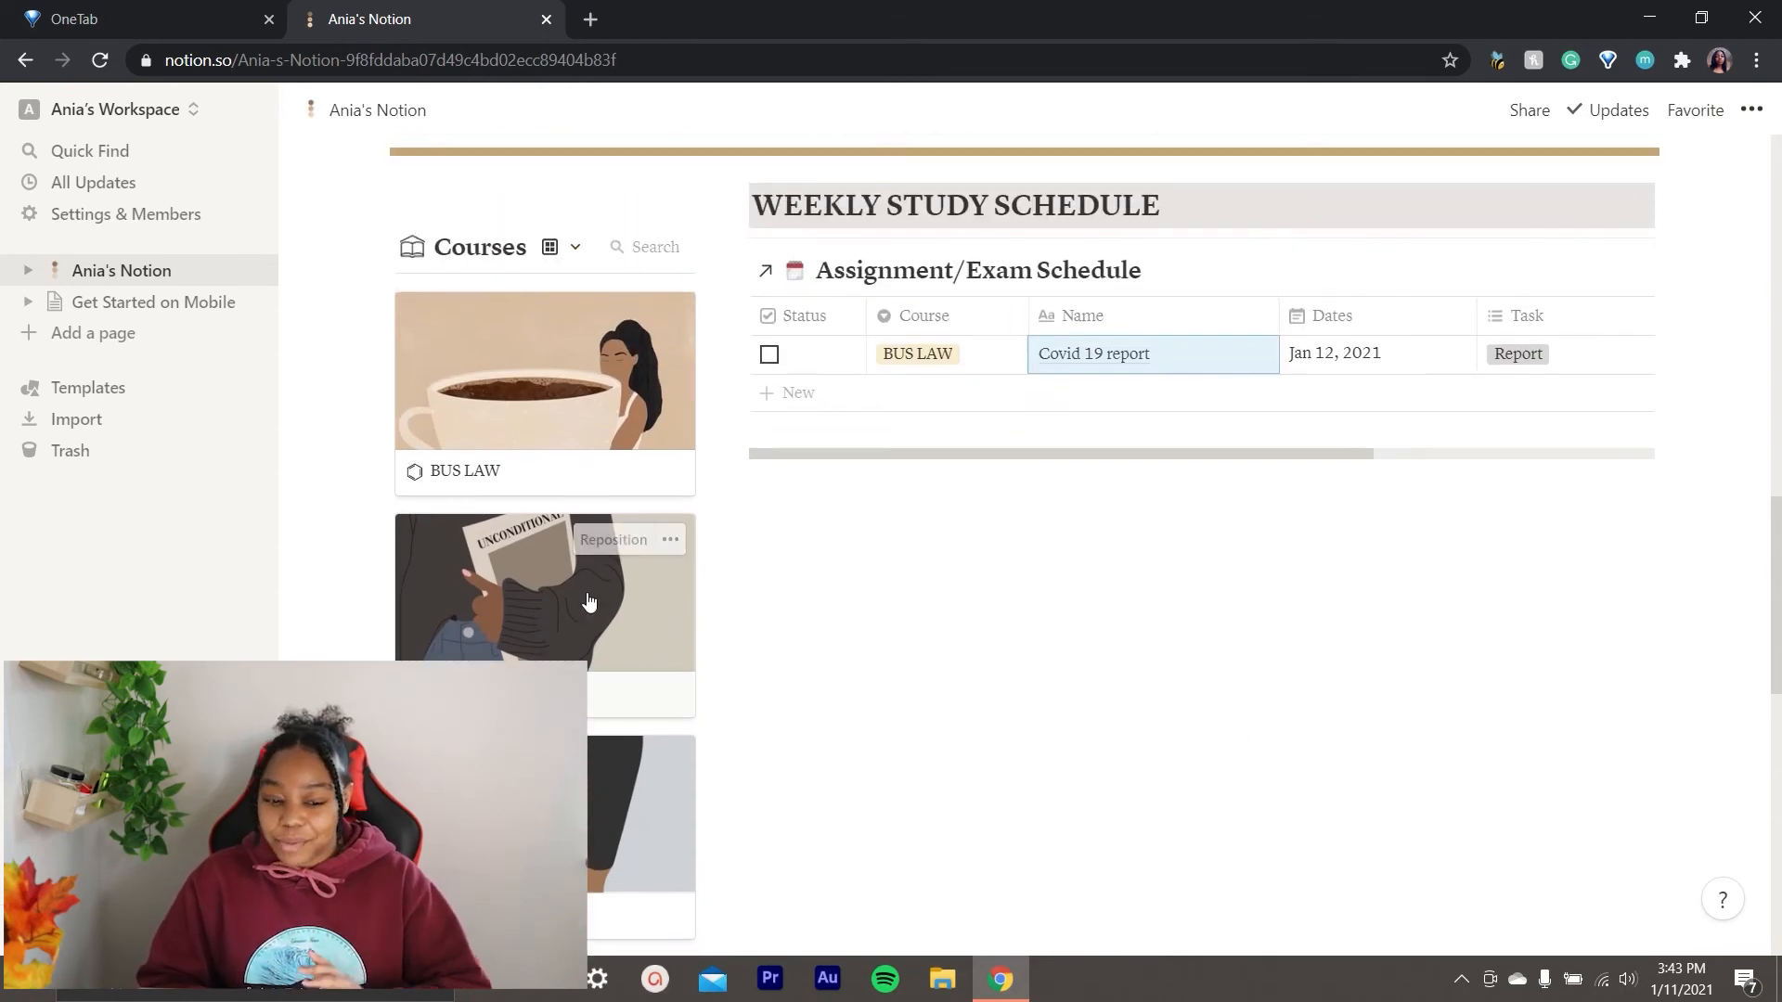
scroll(569, 465, down, 10)
scroll(569, 465, up, 10)
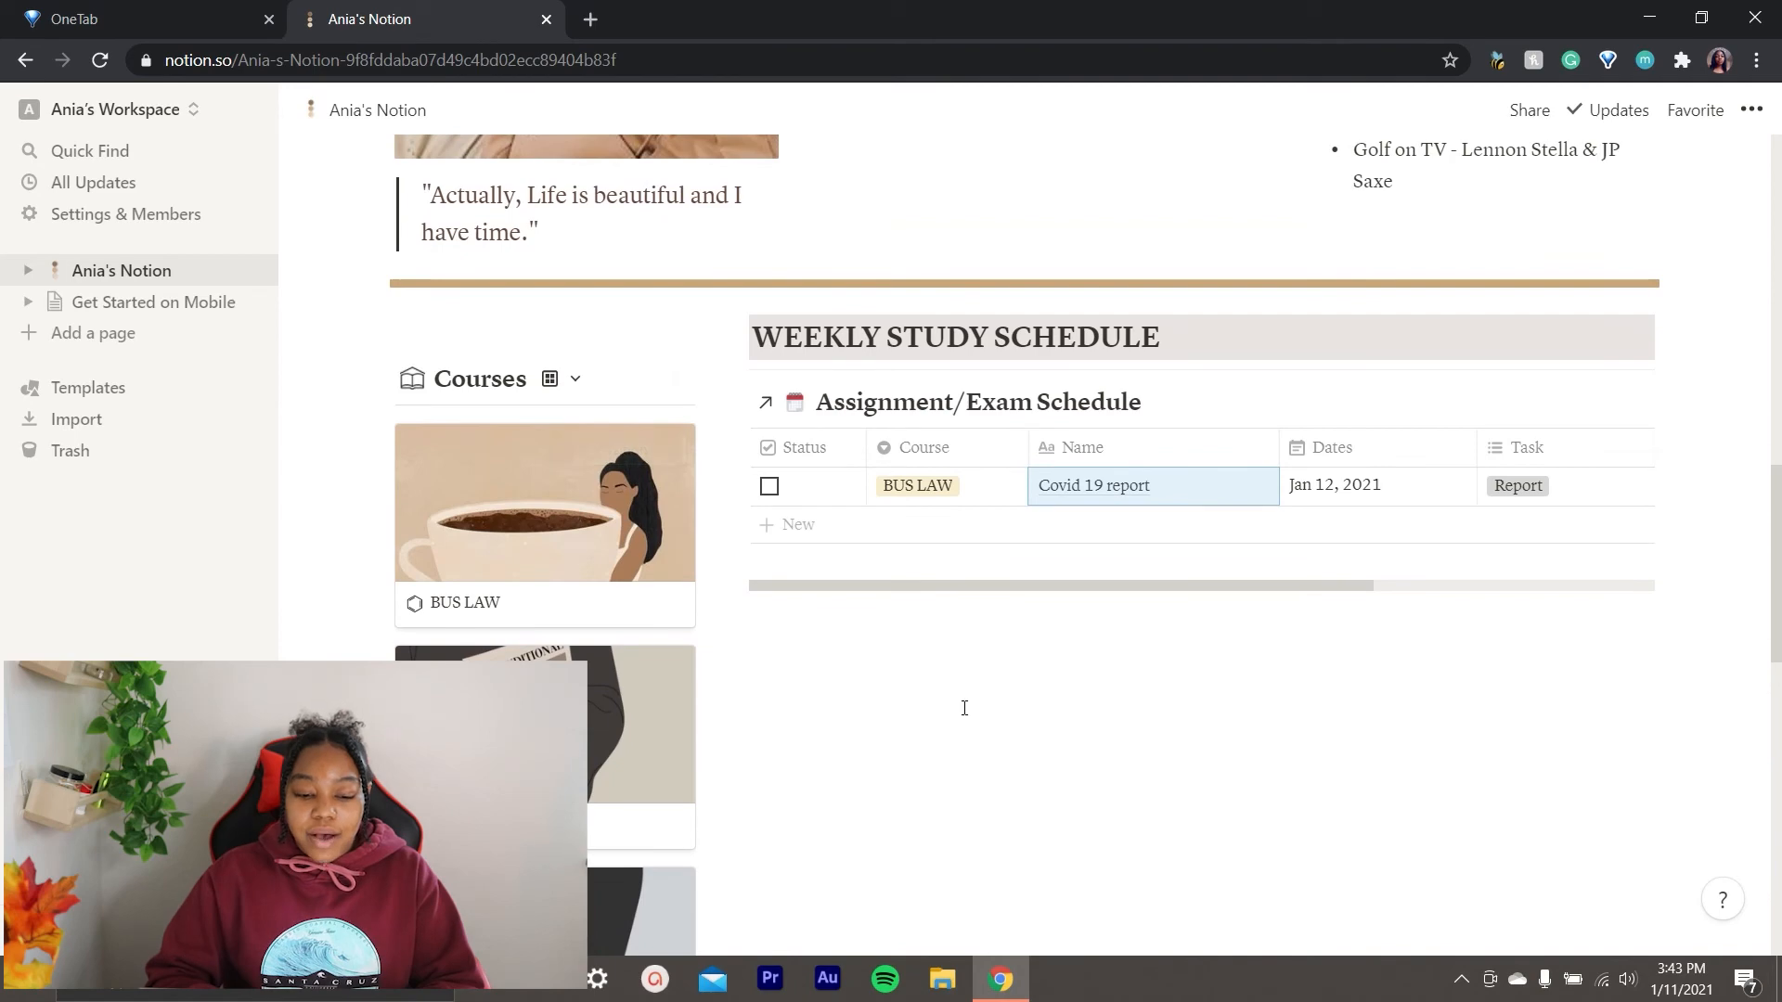
scroll(964, 708, down, 3)
scroll(509, 302, up, 1)
right_click(509, 303)
key(Escape)
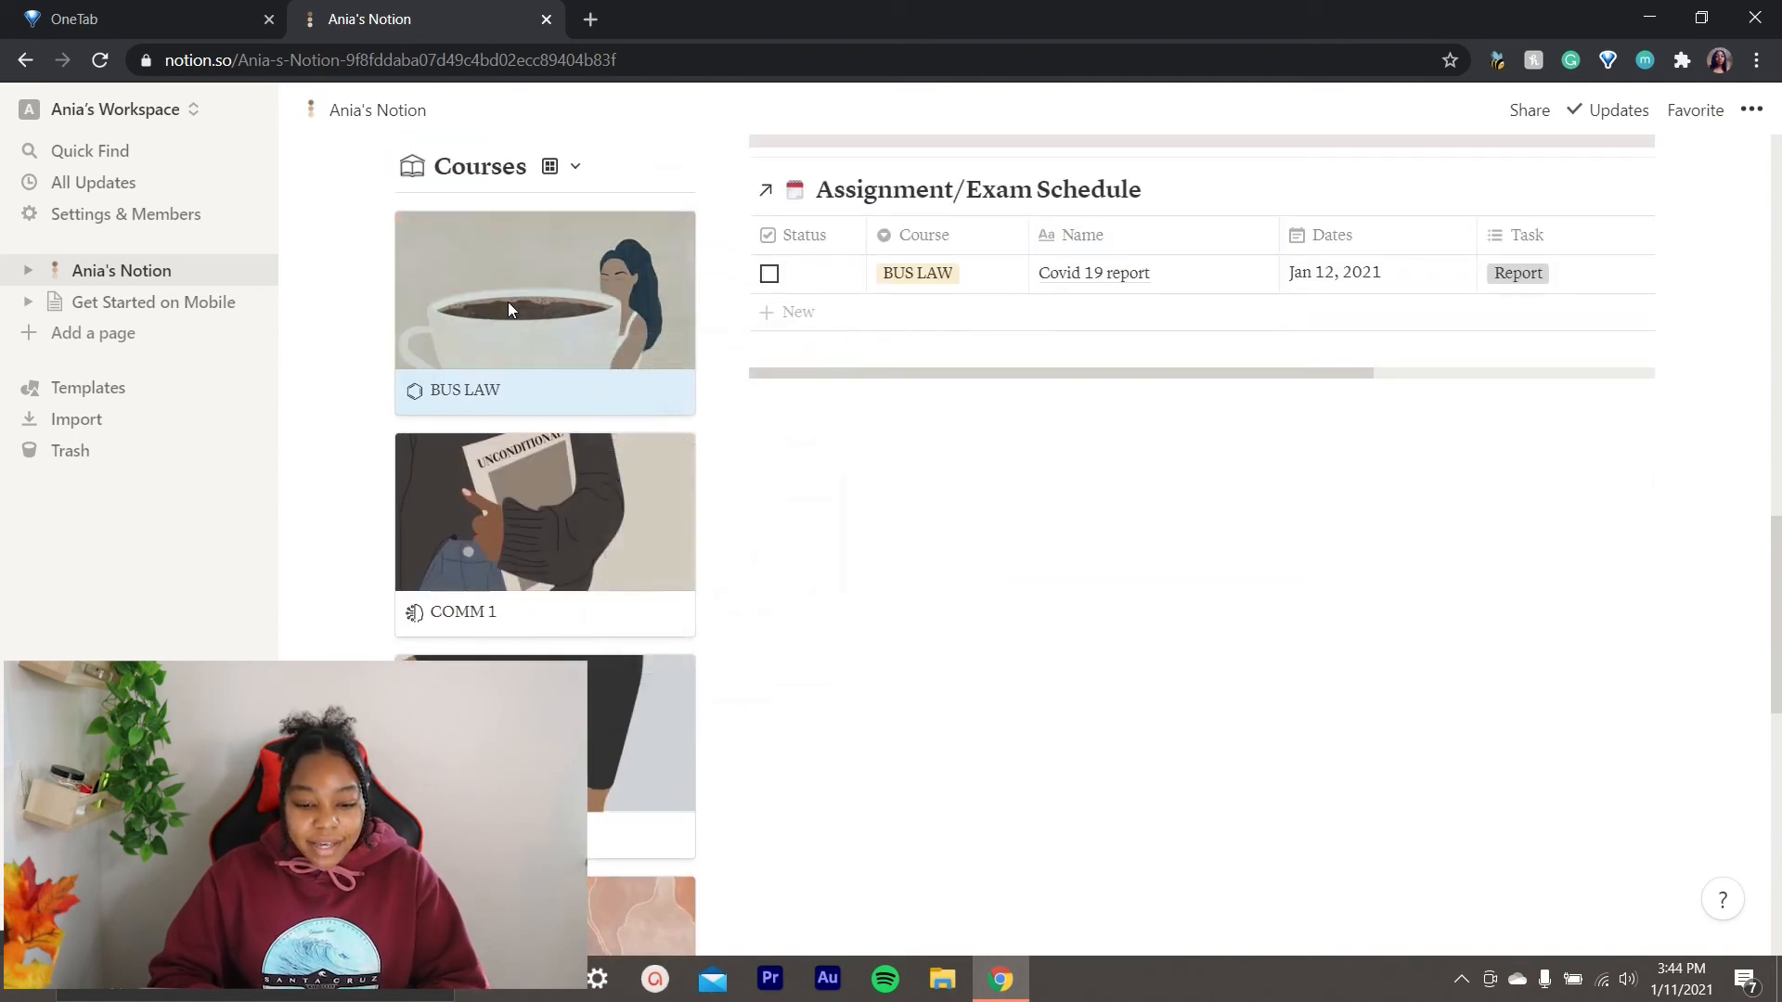
Open the BUS LAW course page from the Courses gallery and look through its properties from Semester to Zoom.
click(541, 310)
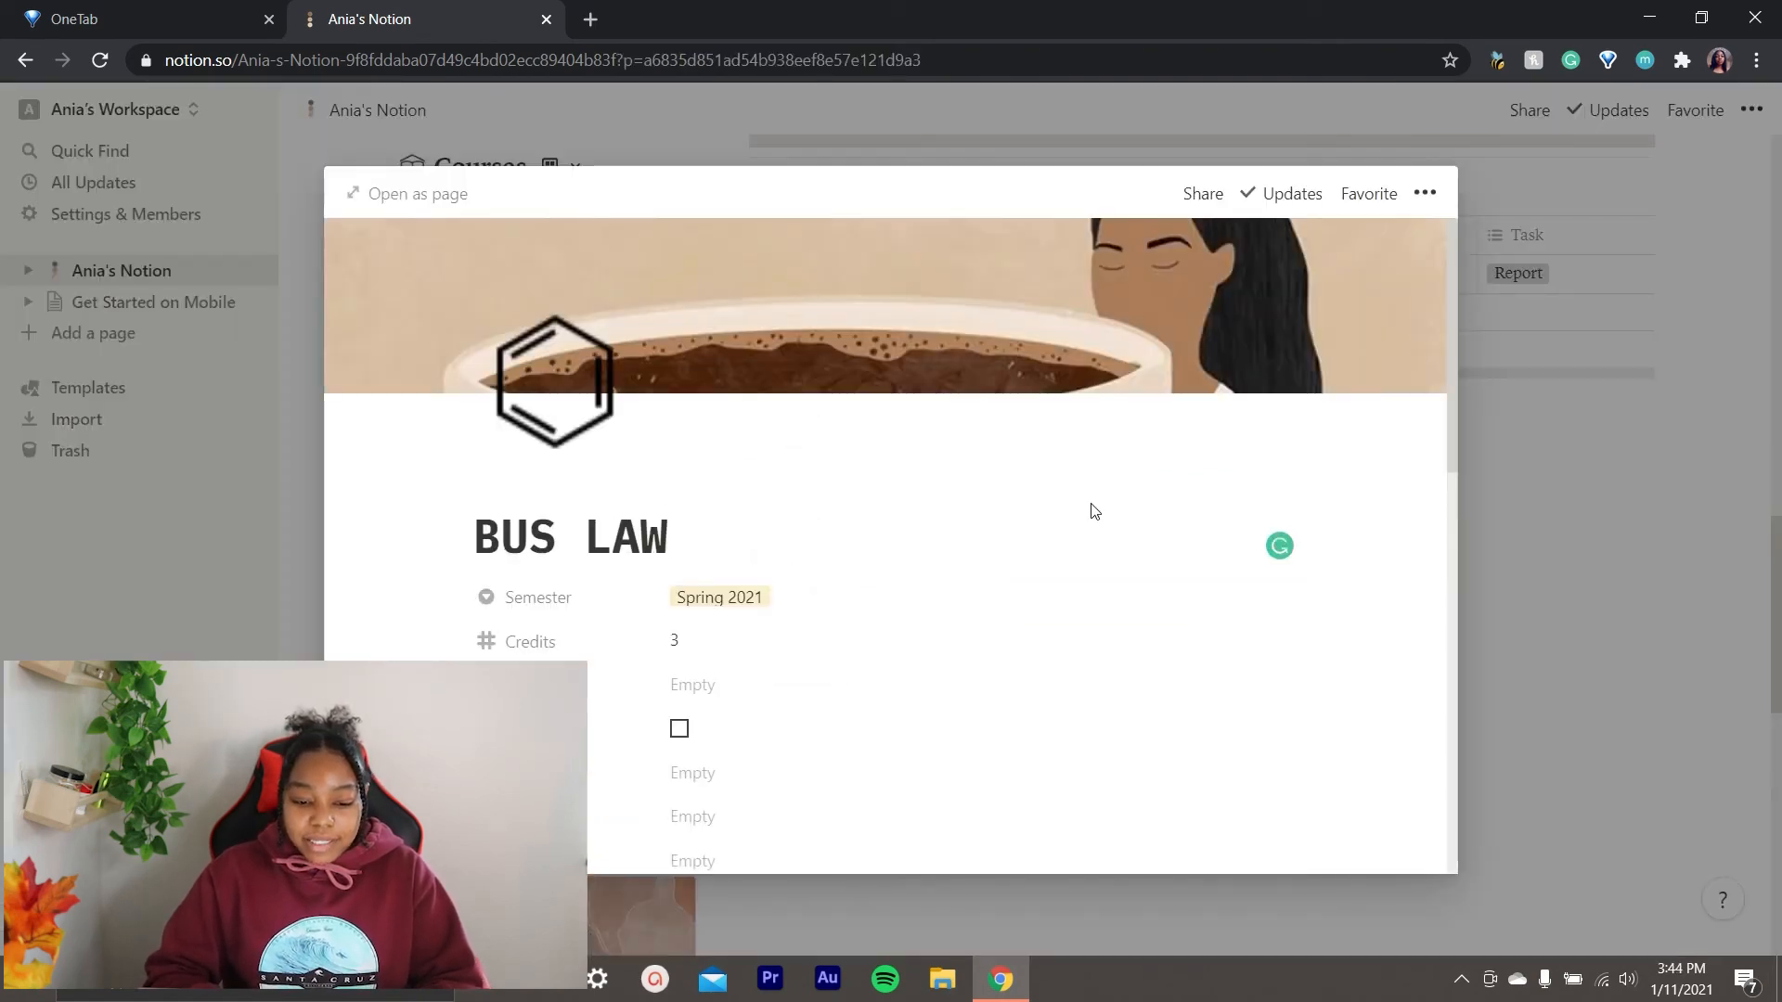
scroll(856, 632, down, 3)
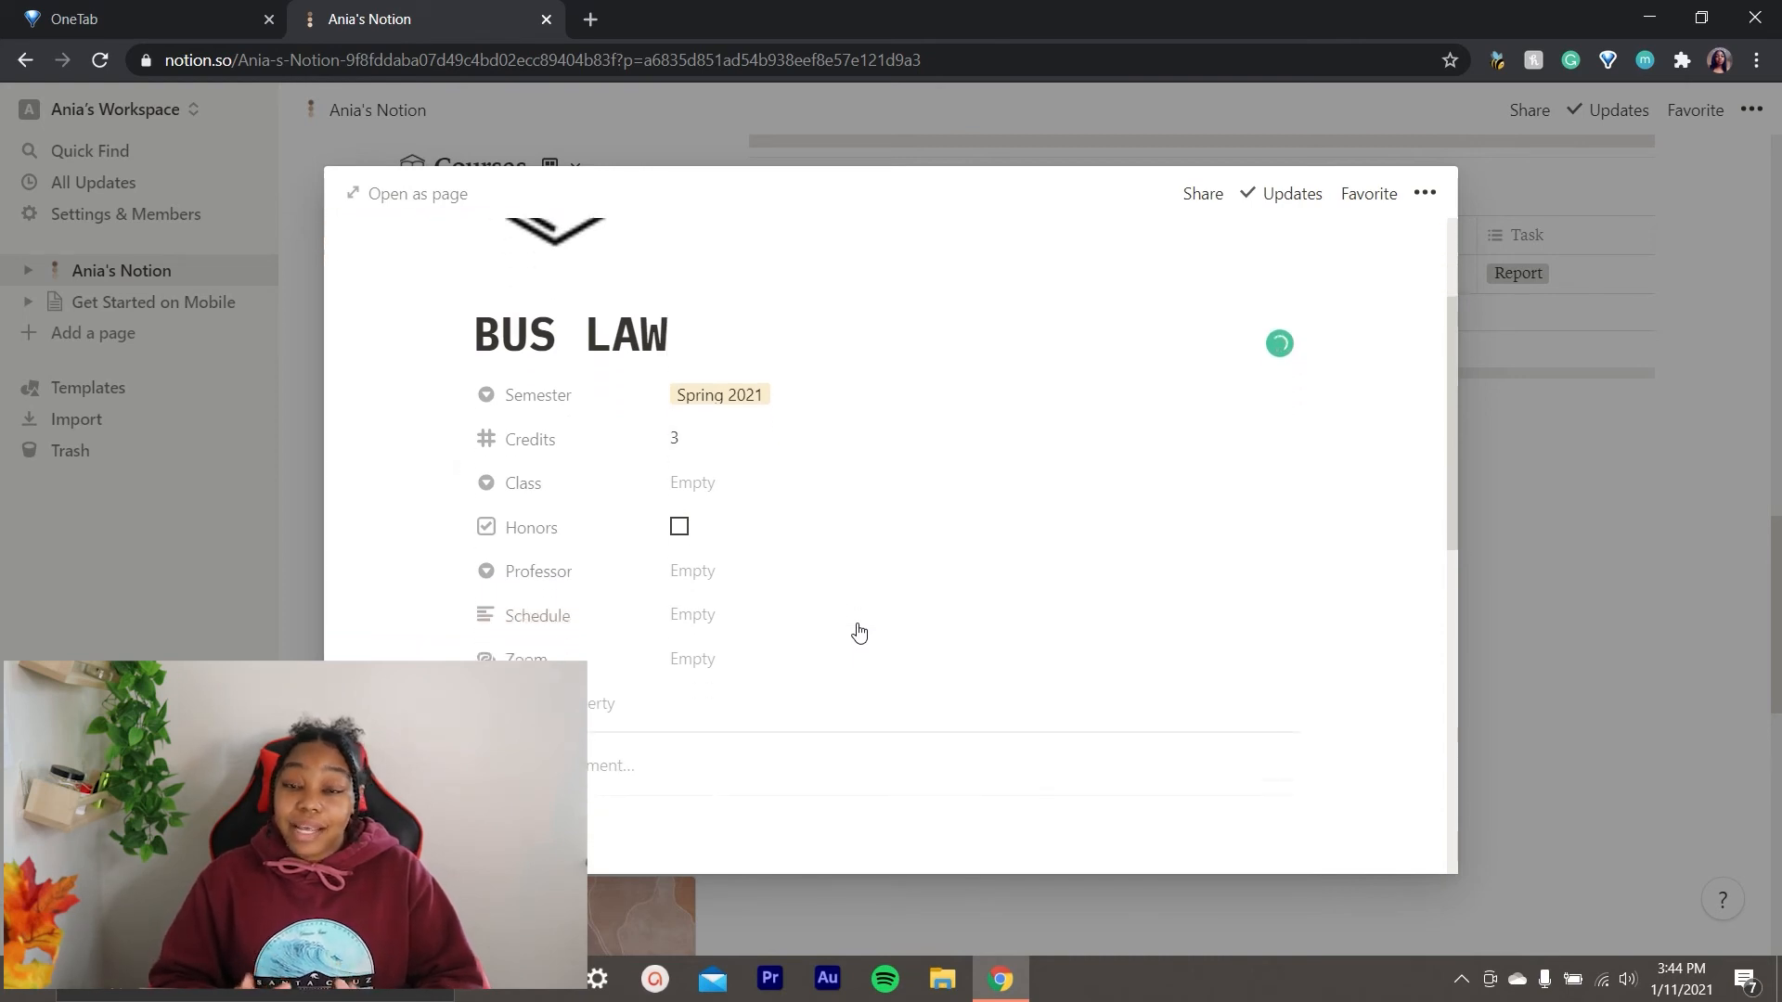
scroll(857, 630, up, 1)
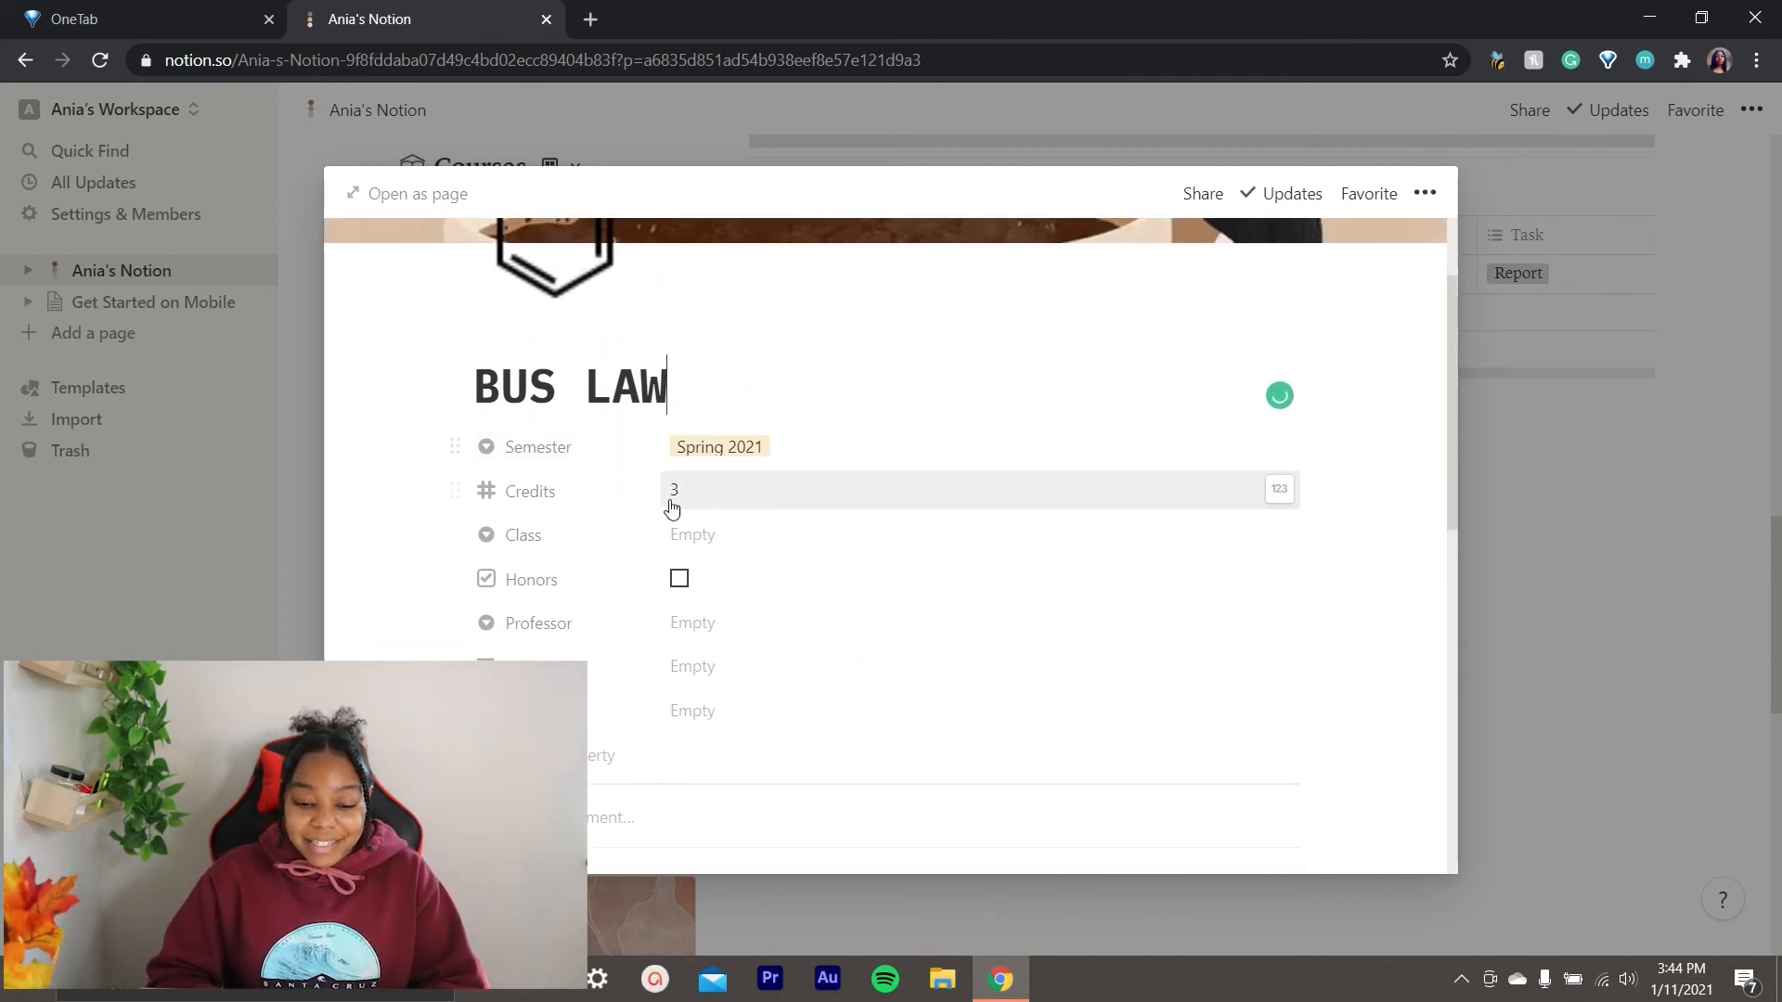
scroll(835, 507, down, 2)
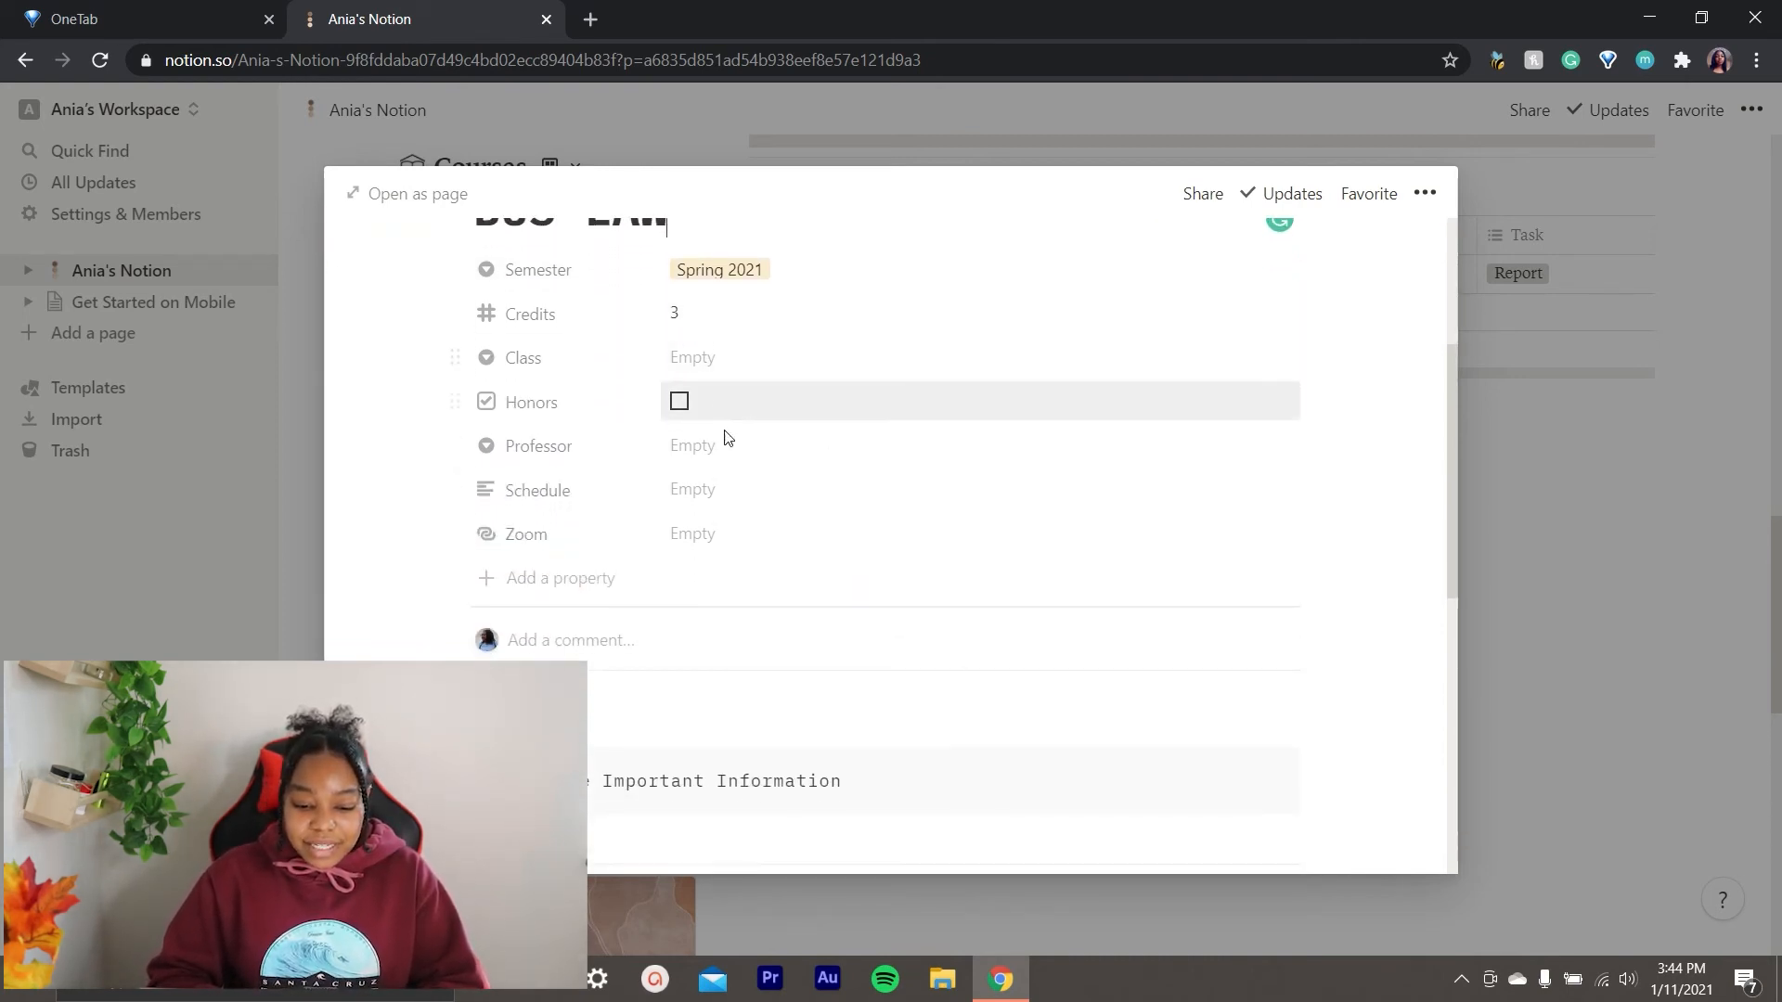
scroll(842, 546, down, 2)
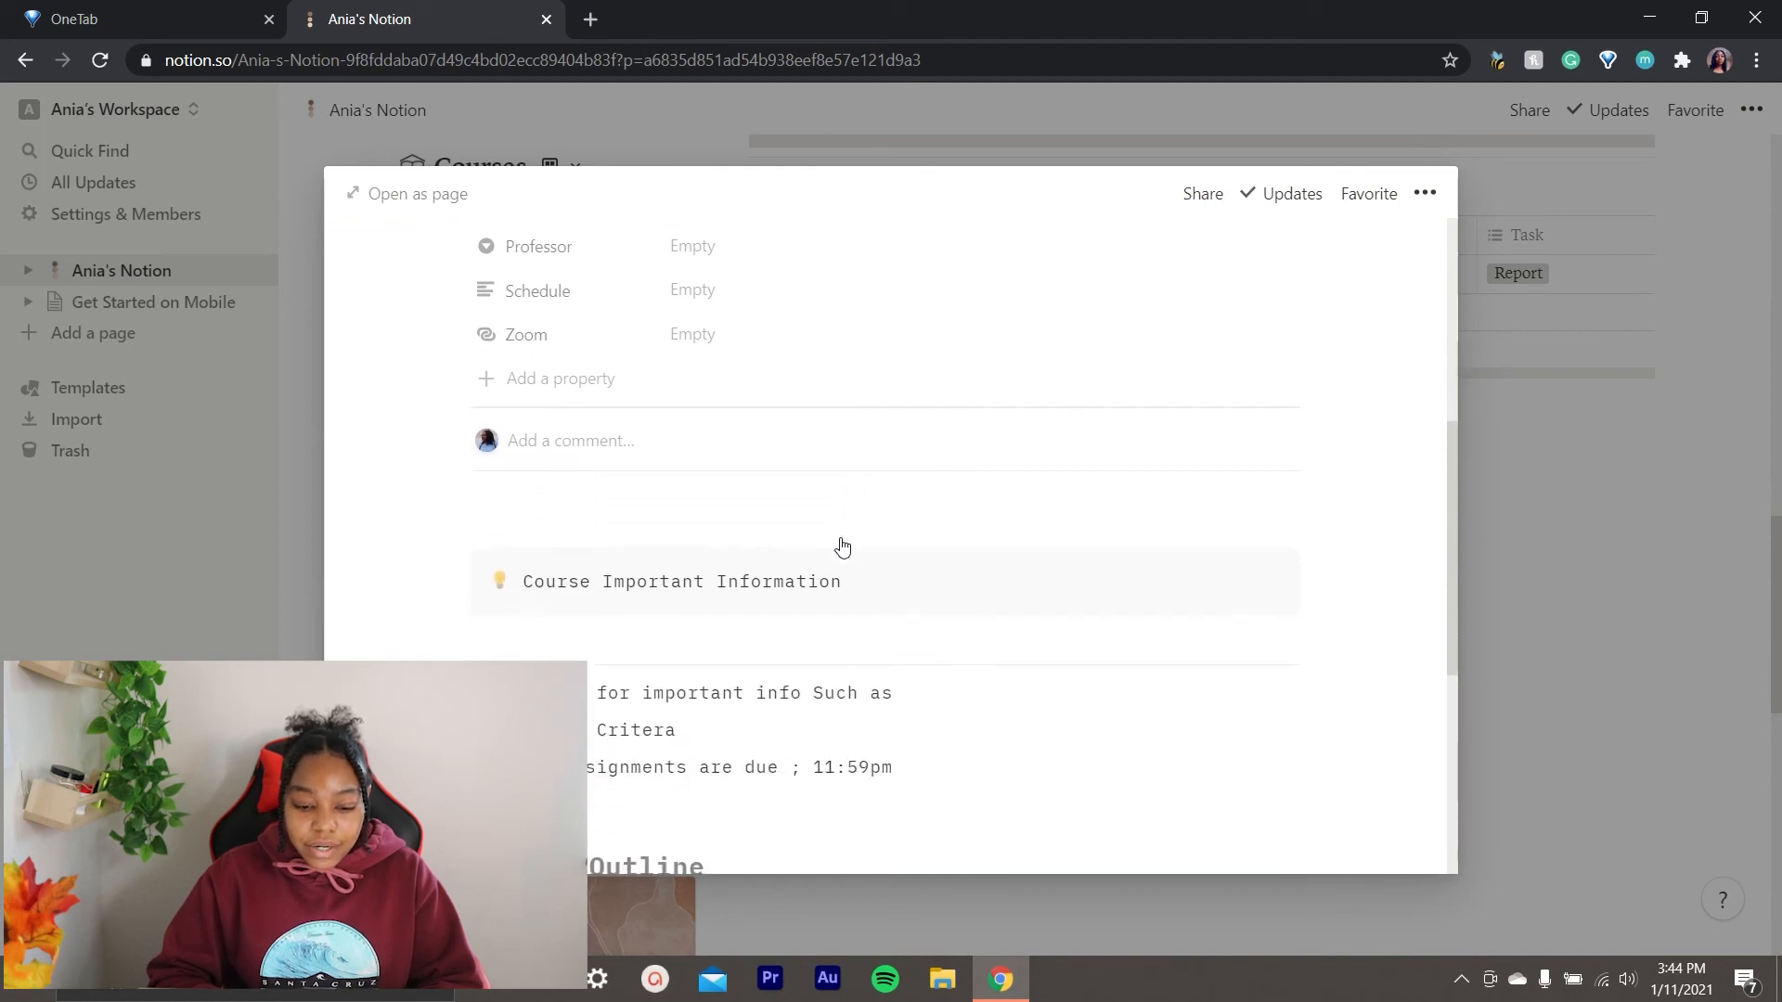
Examine the BUS LAW page's Course Important Information list and Overview for Important Dates table, and close the page.
scroll(842, 545, down, 3)
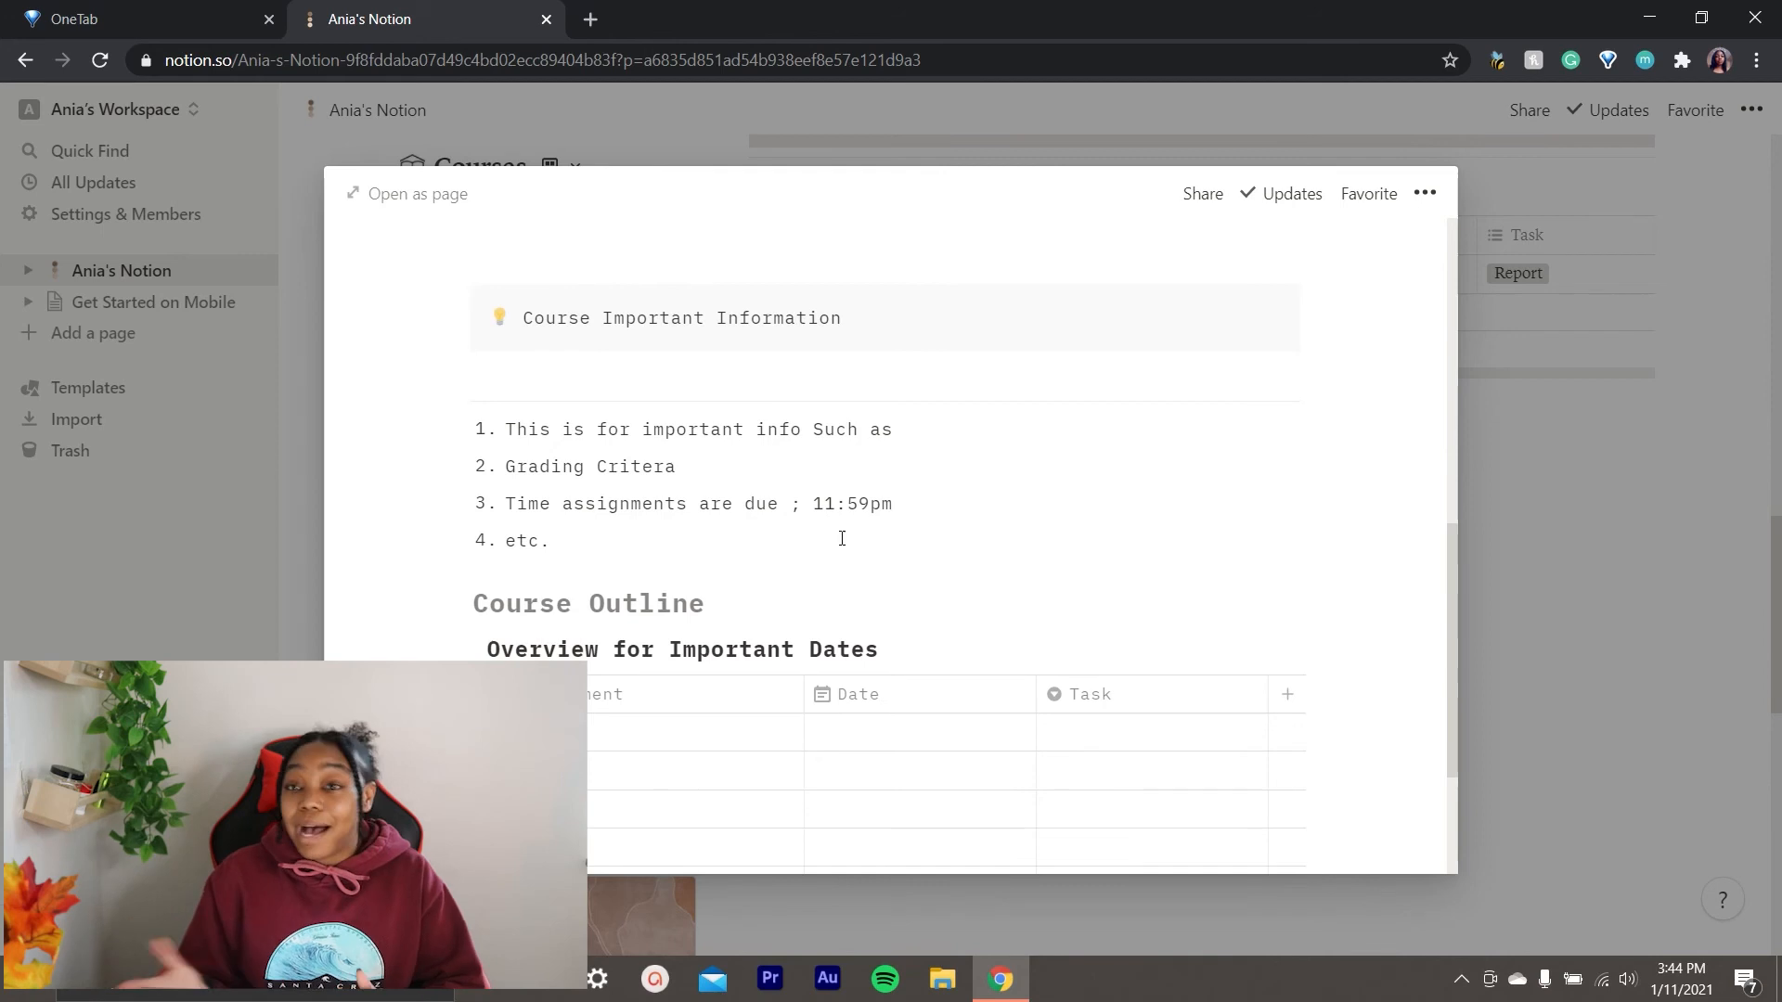
scroll(883, 473, down, 2)
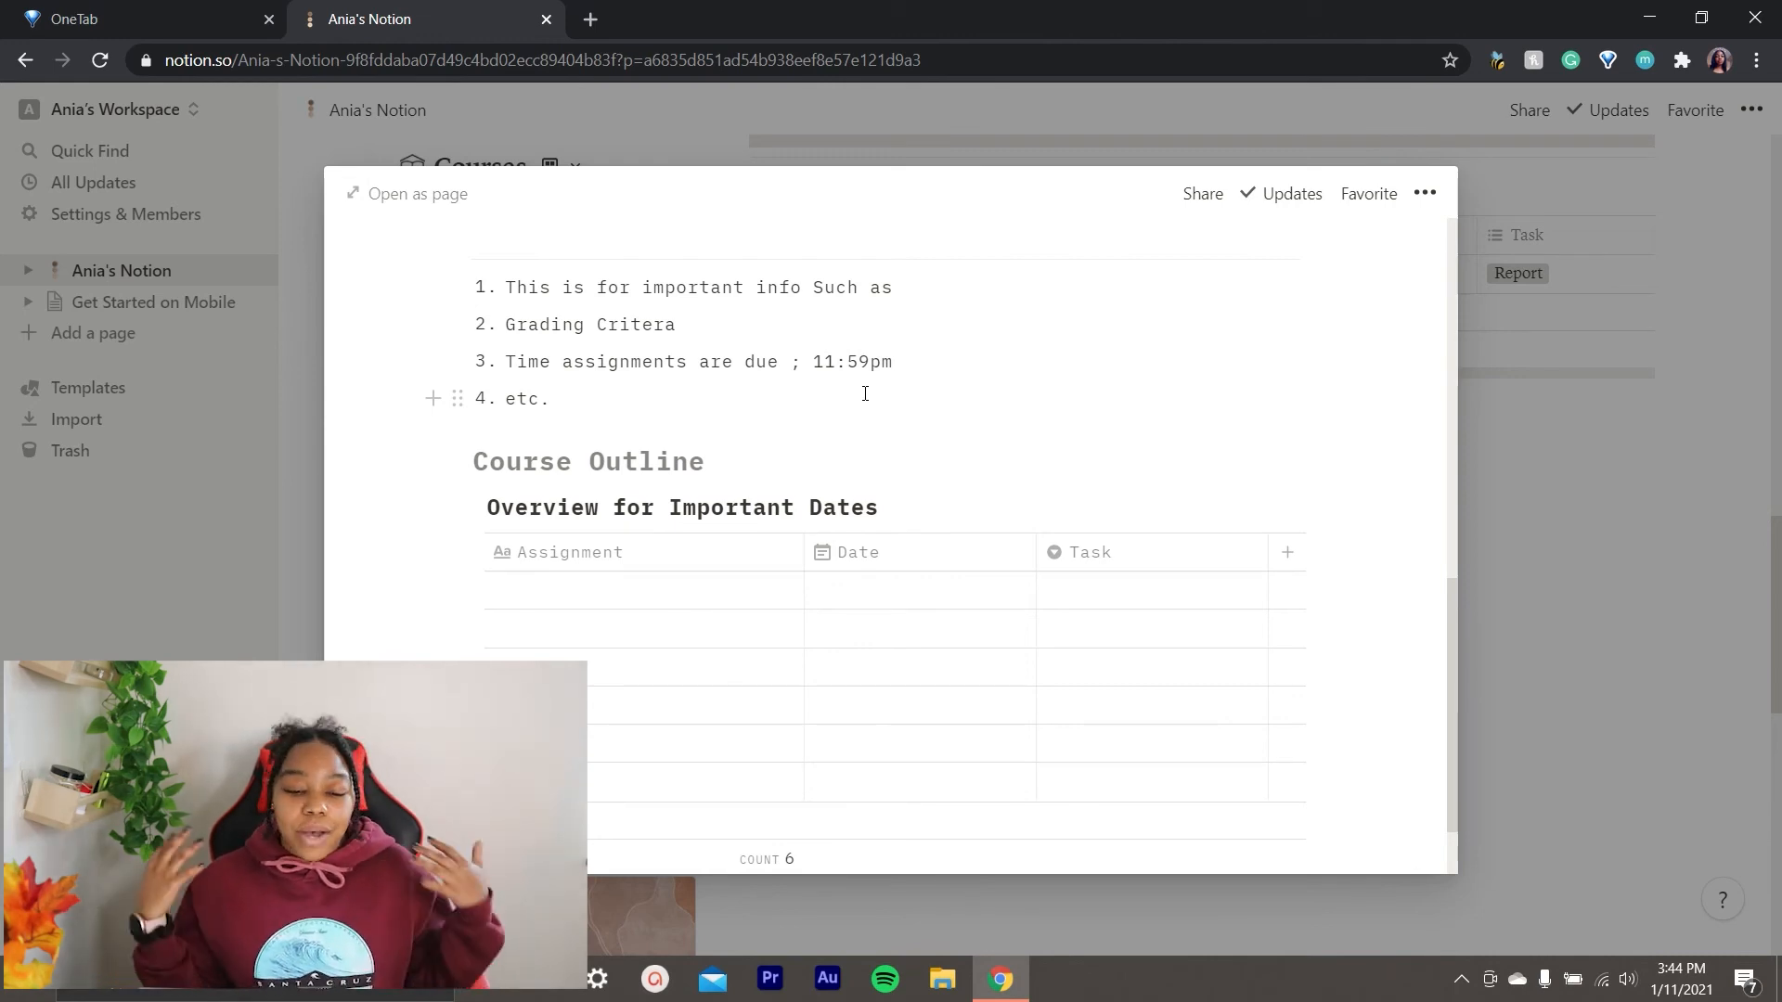
scroll(865, 394, down, 1)
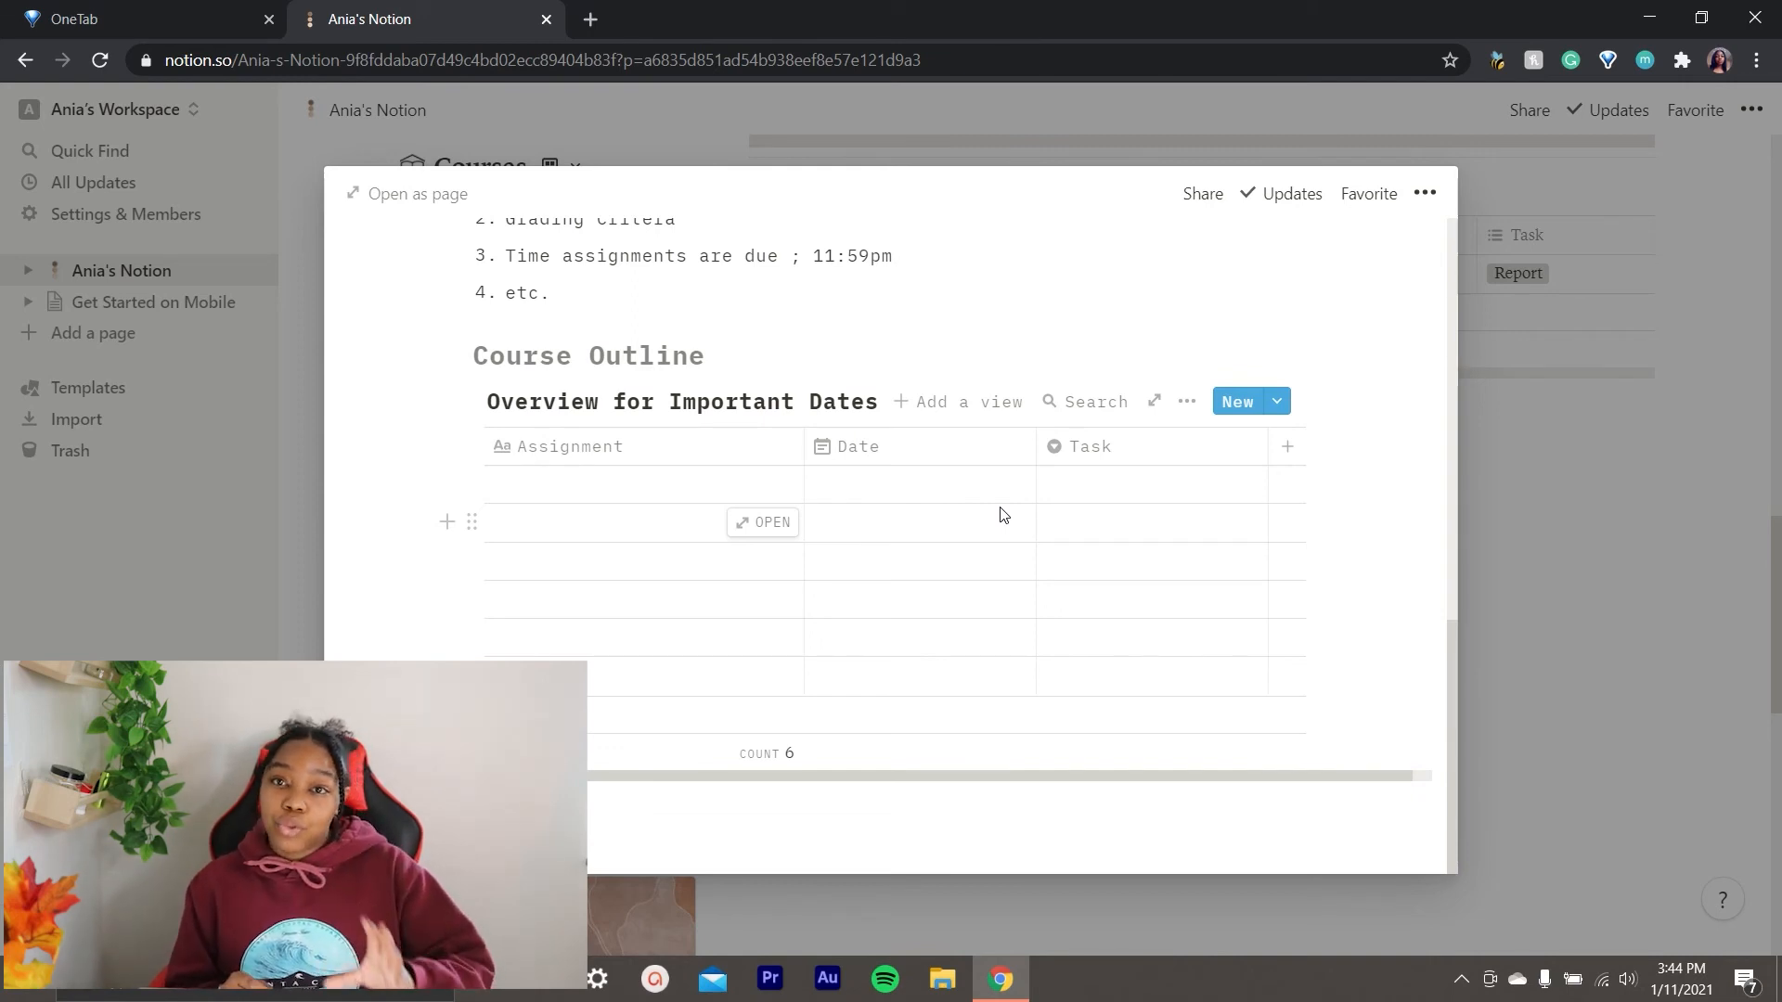
scroll(1002, 515, up, 10)
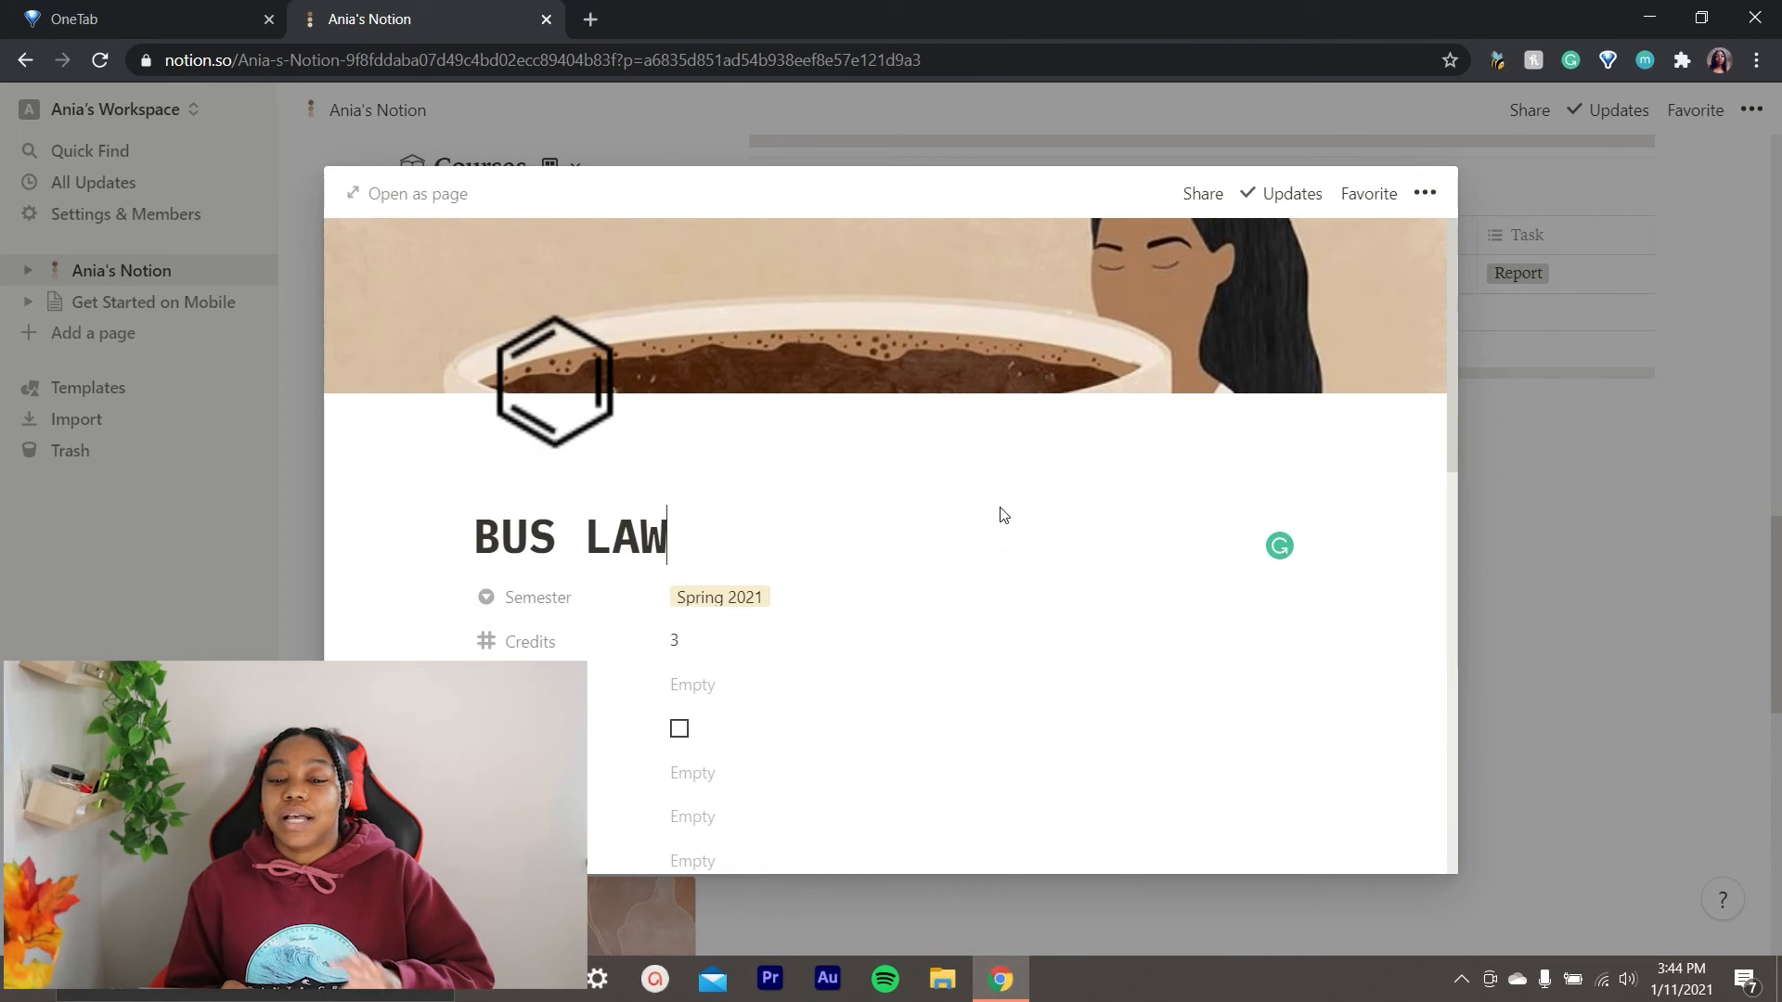
click(1602, 541)
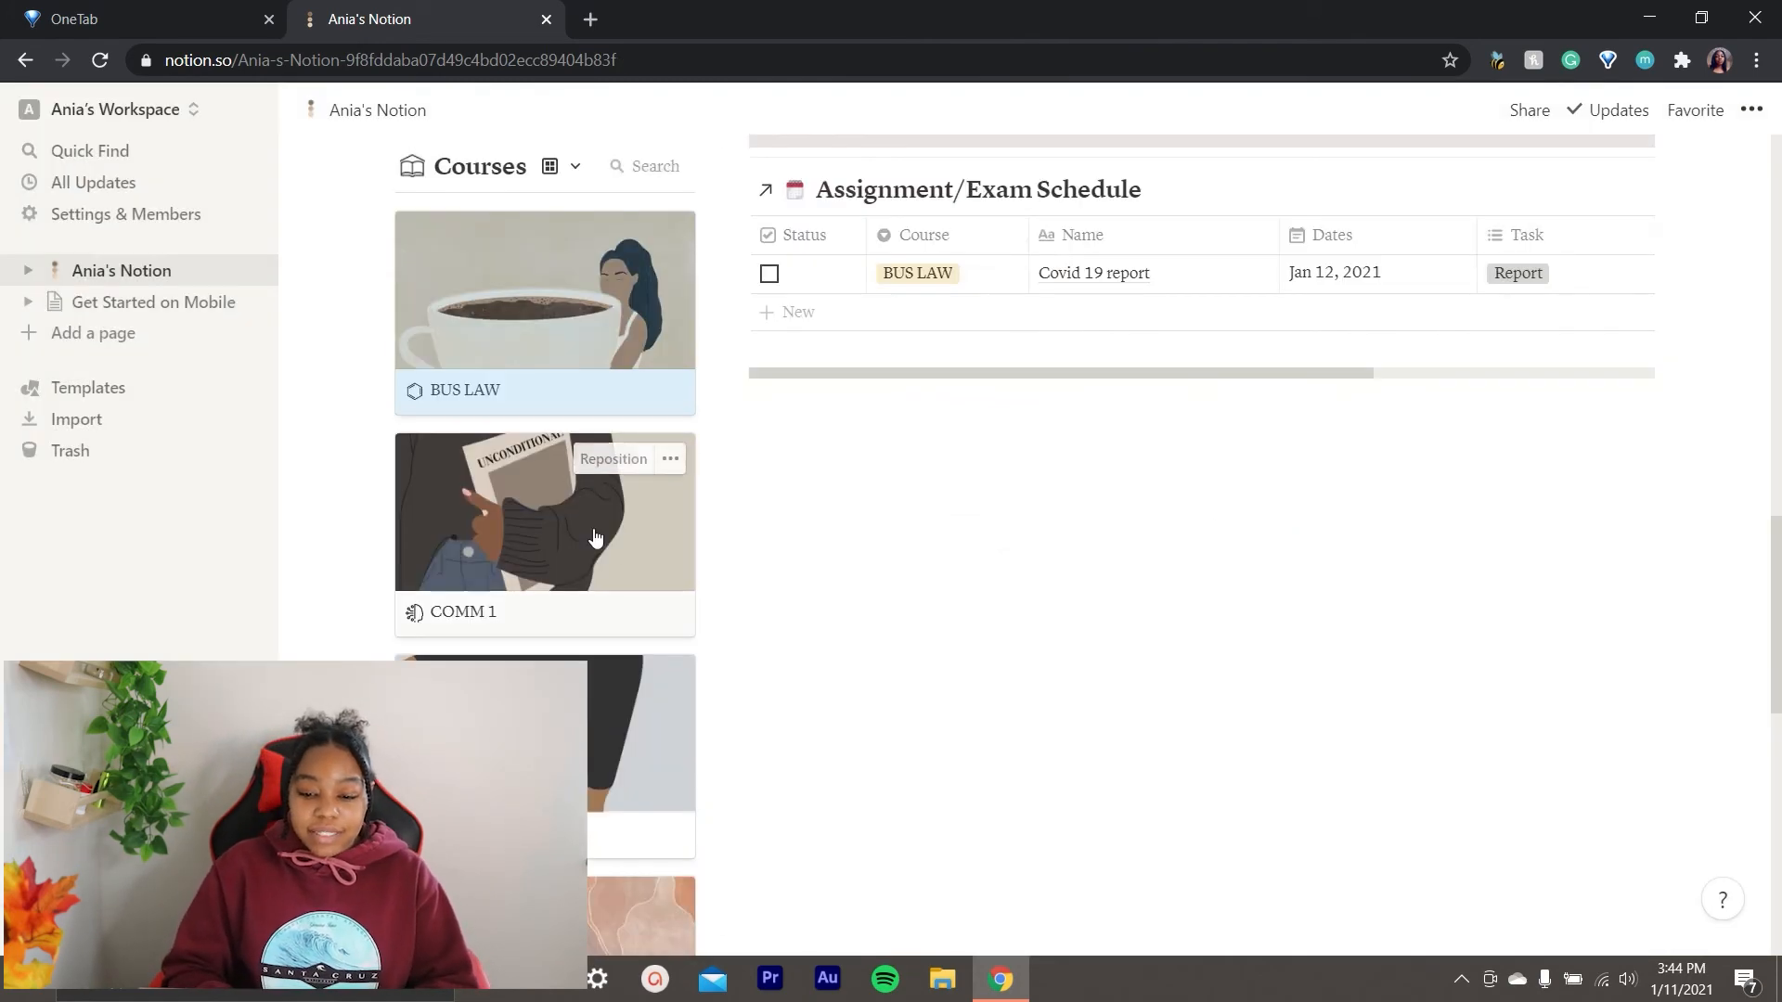
Open the COMM 1 course page, look through its properties and course information, and close it.
click(544, 539)
scroll(1249, 594, down, 9)
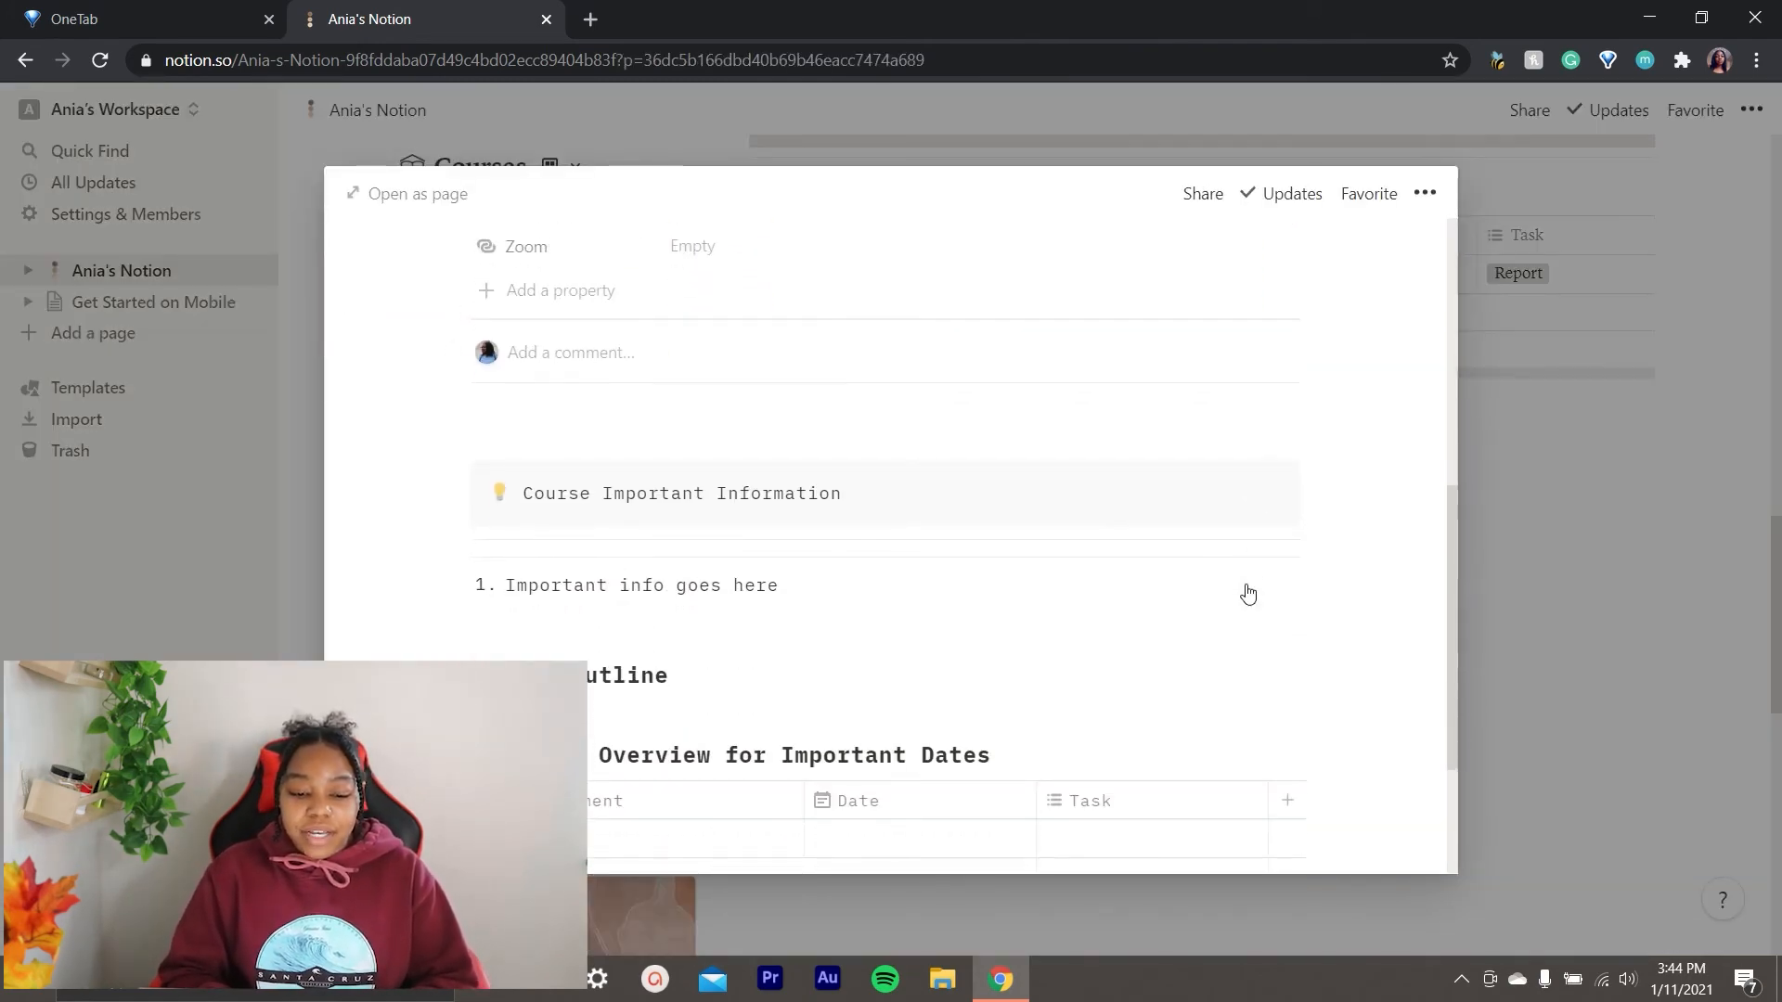
scroll(1248, 594, up, 9)
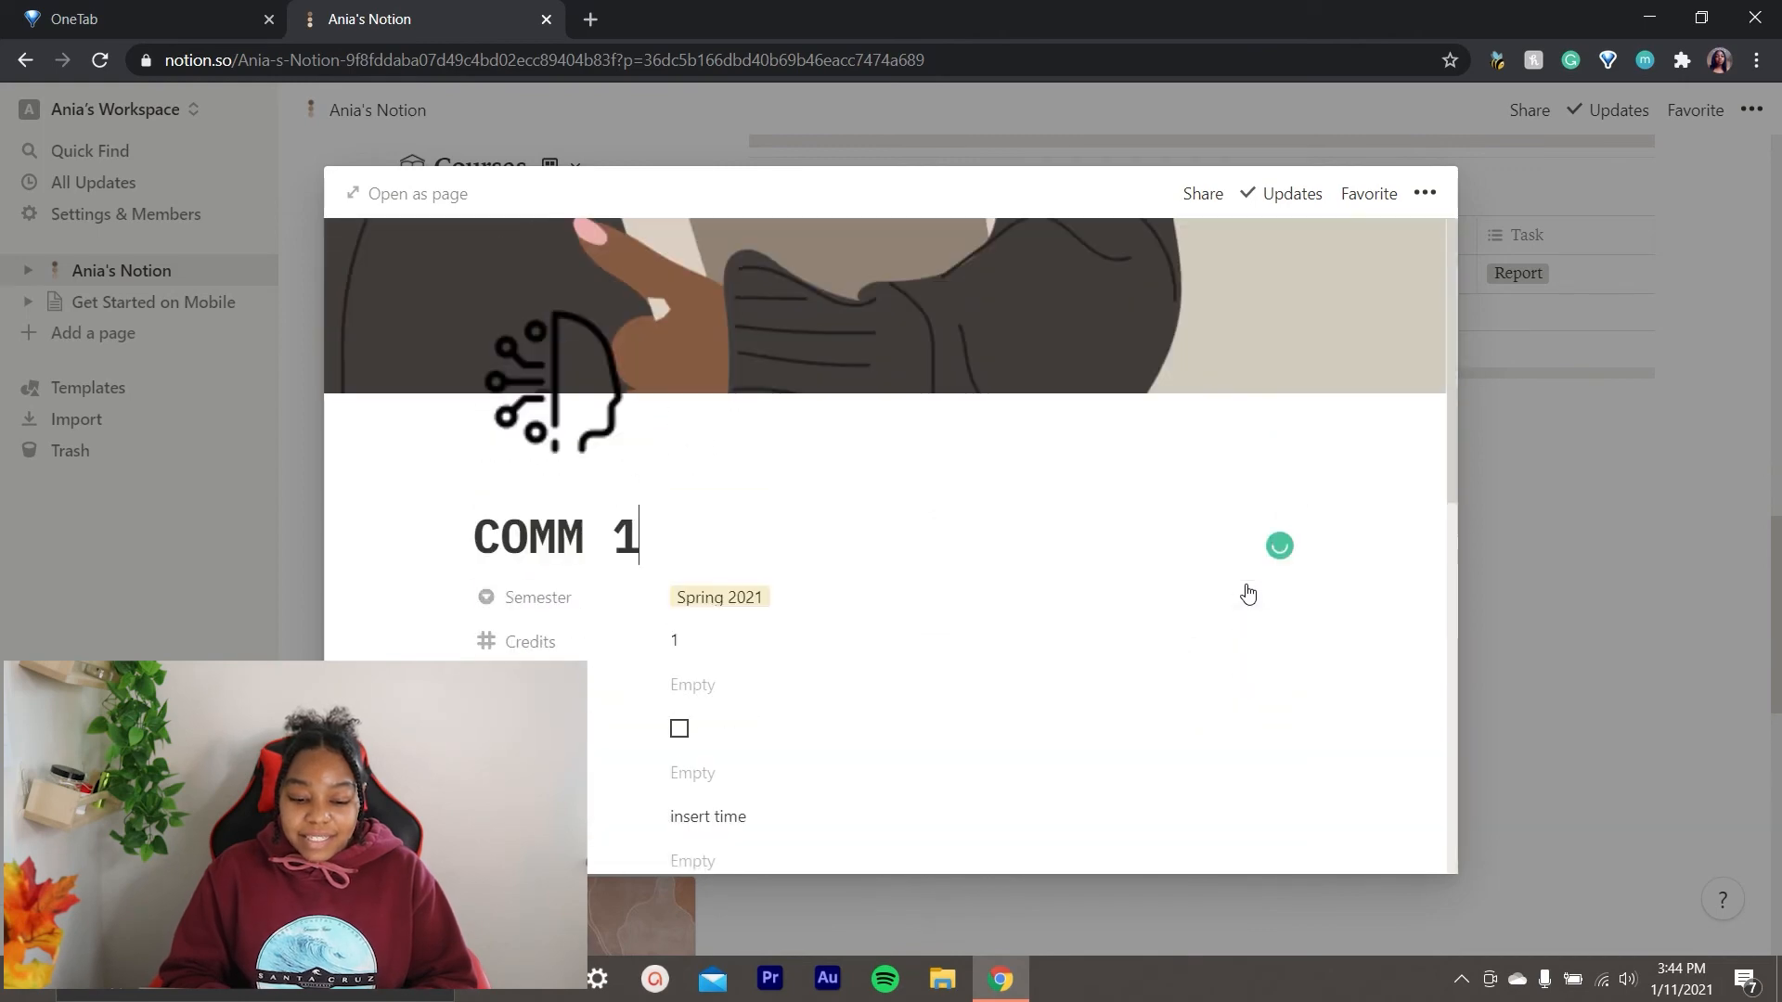
click(1572, 622)
Open the ENGLISH 4 course page, look through its contents, and close it.
scroll(650, 557, down, 4)
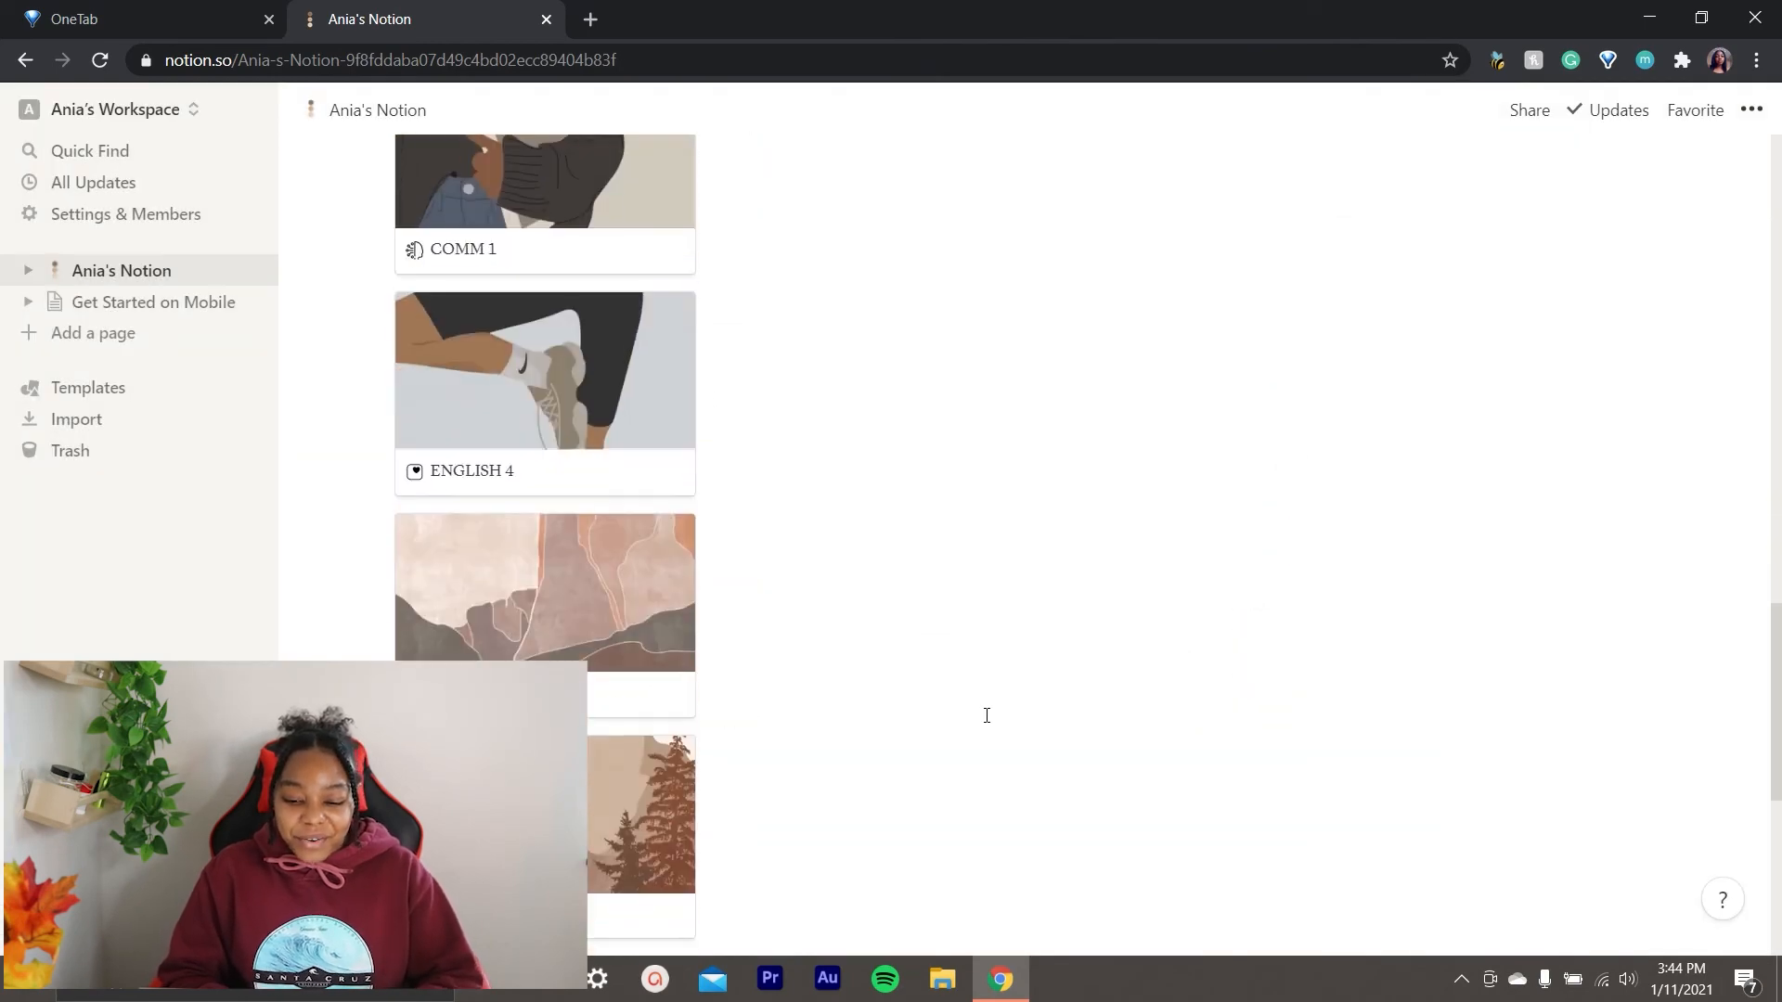
click(575, 408)
scroll(1109, 641, down, 4)
scroll(1110, 640, up, 4)
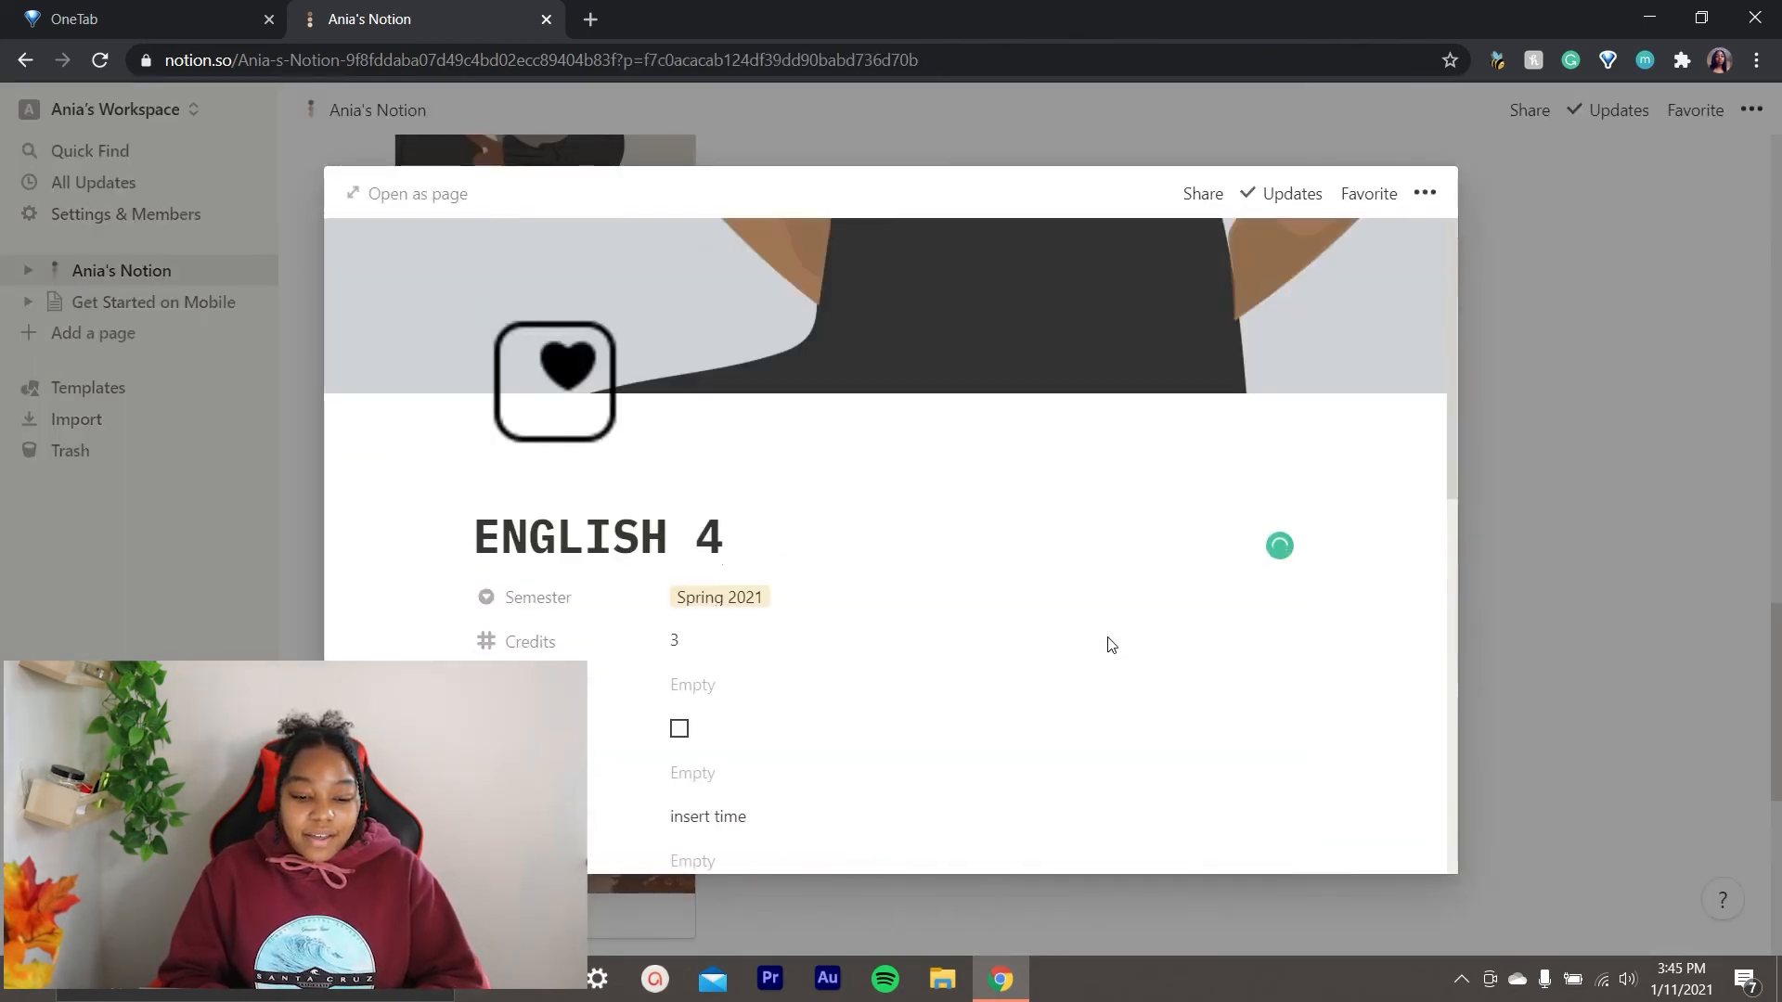
click(1518, 548)
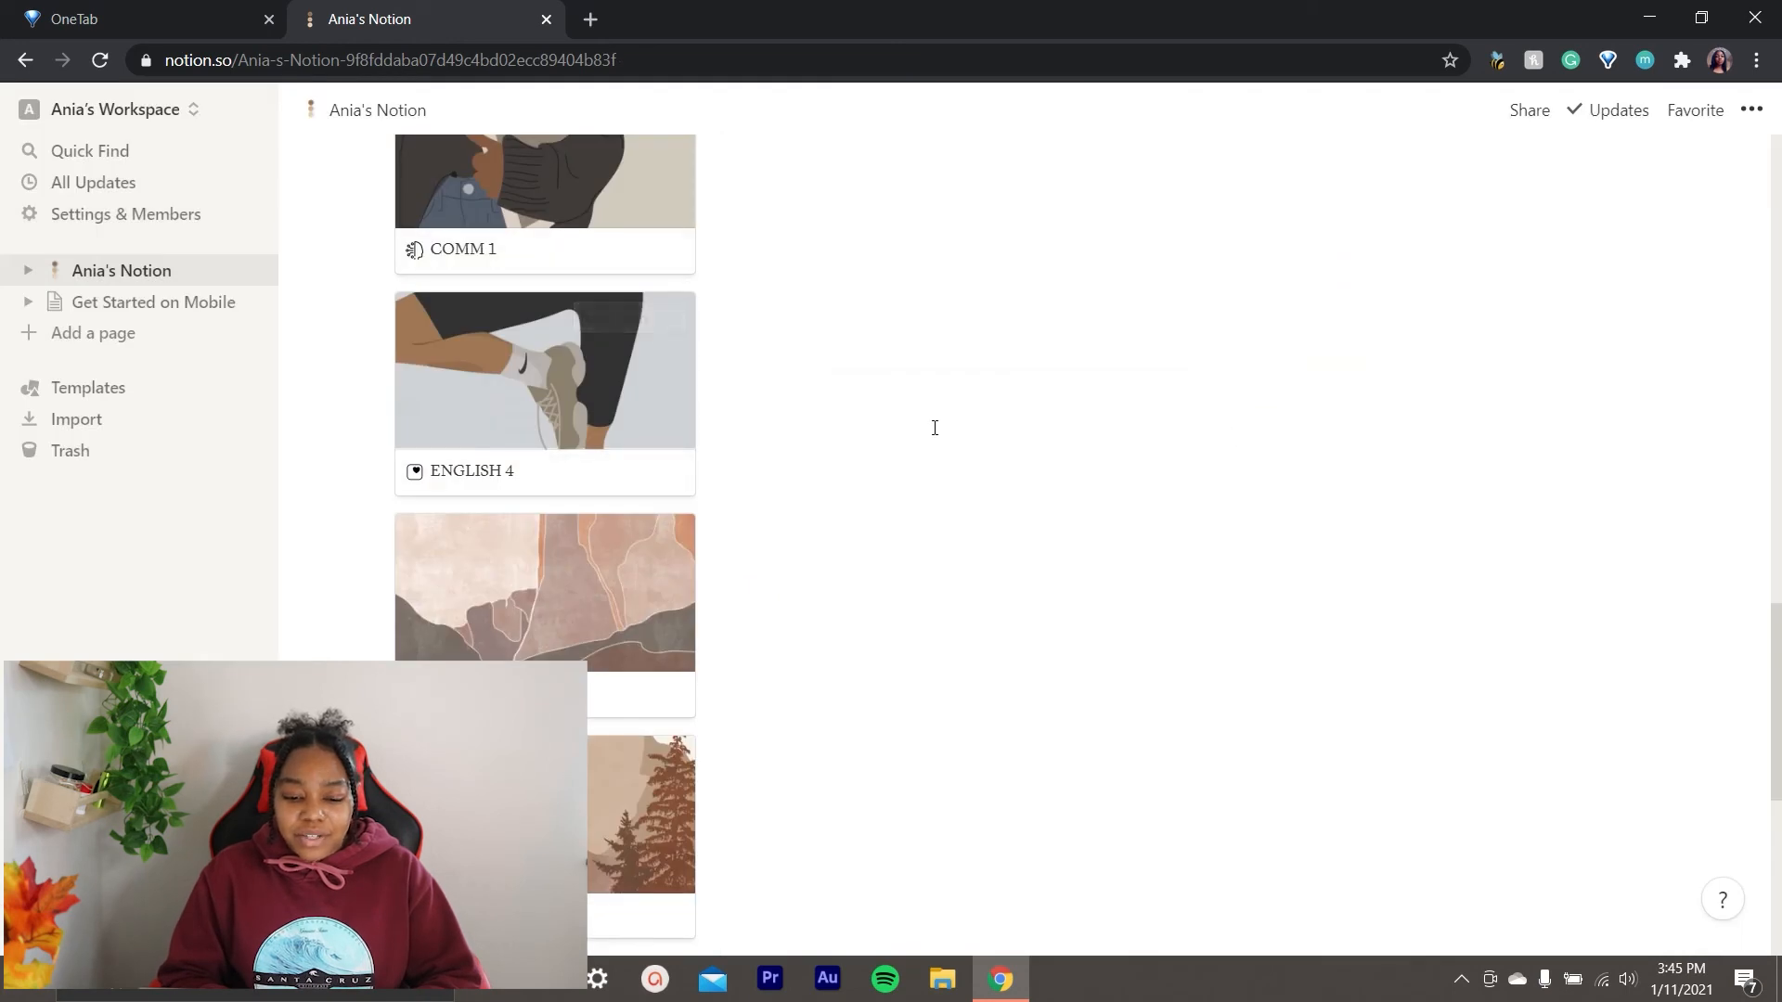
View the ECON 1 and FIN ACC course pages one after the other, closing each.
scroll(719, 388, down, 2)
click(529, 386)
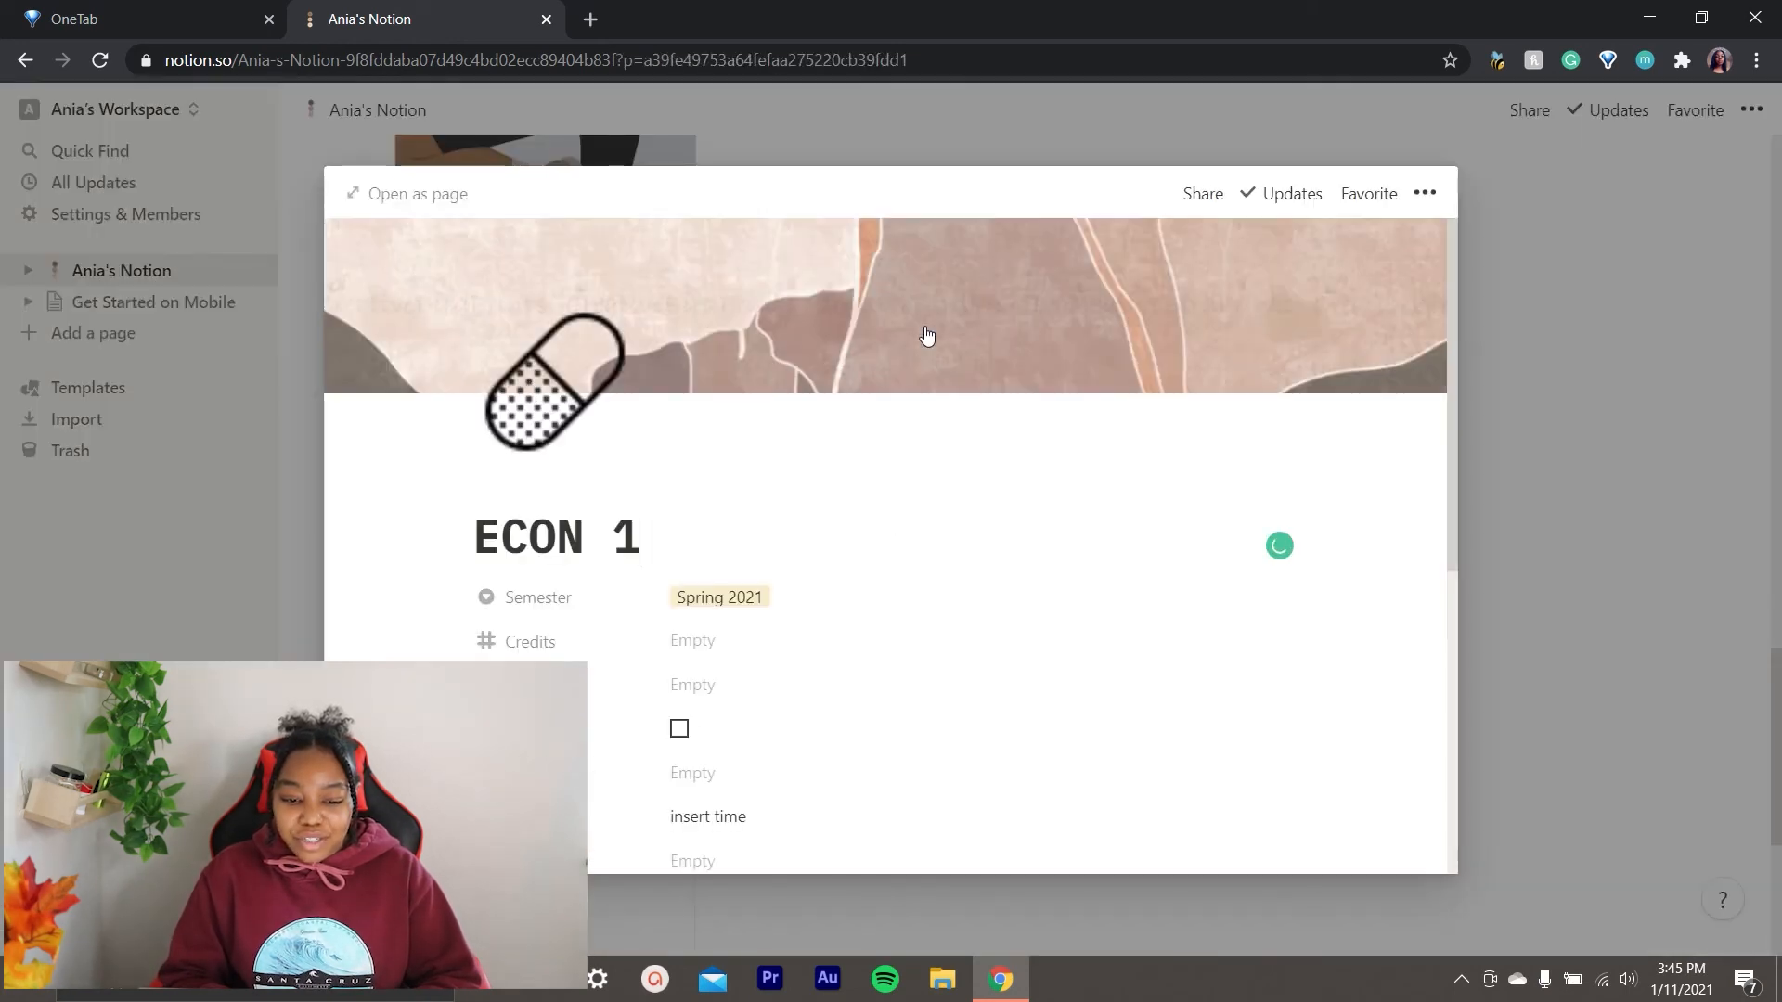
click(1684, 389)
scroll(1141, 581, down, 3)
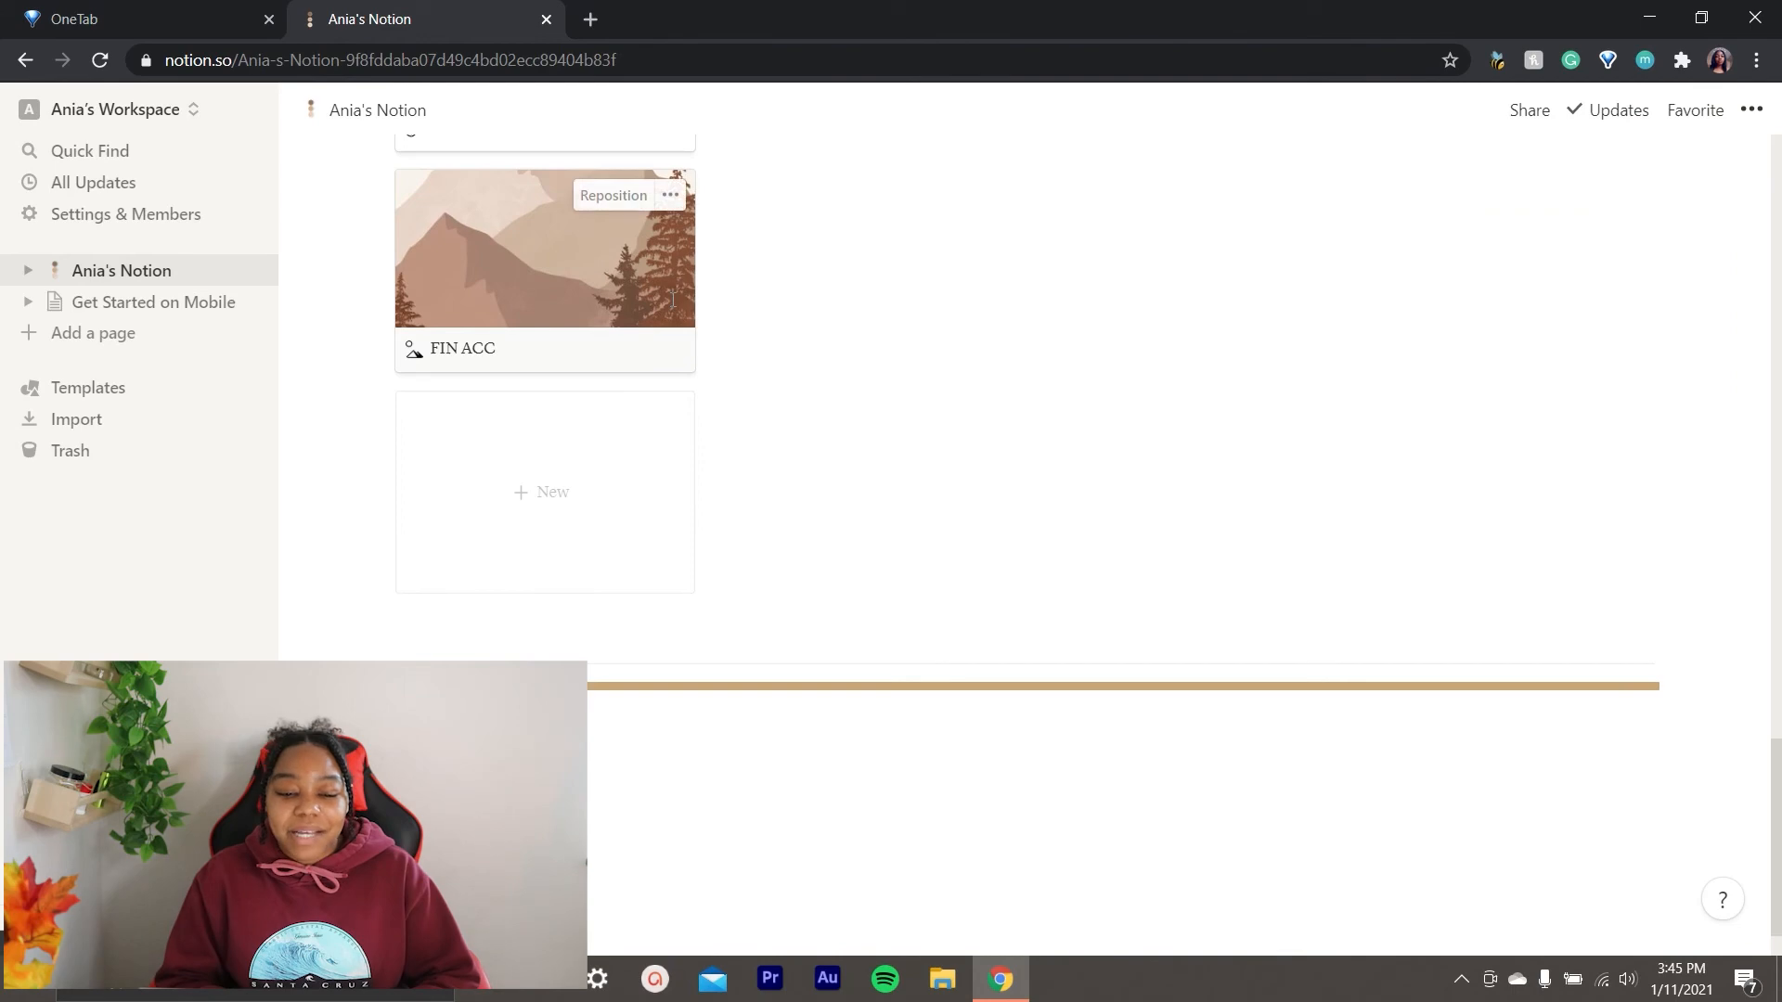
click(673, 309)
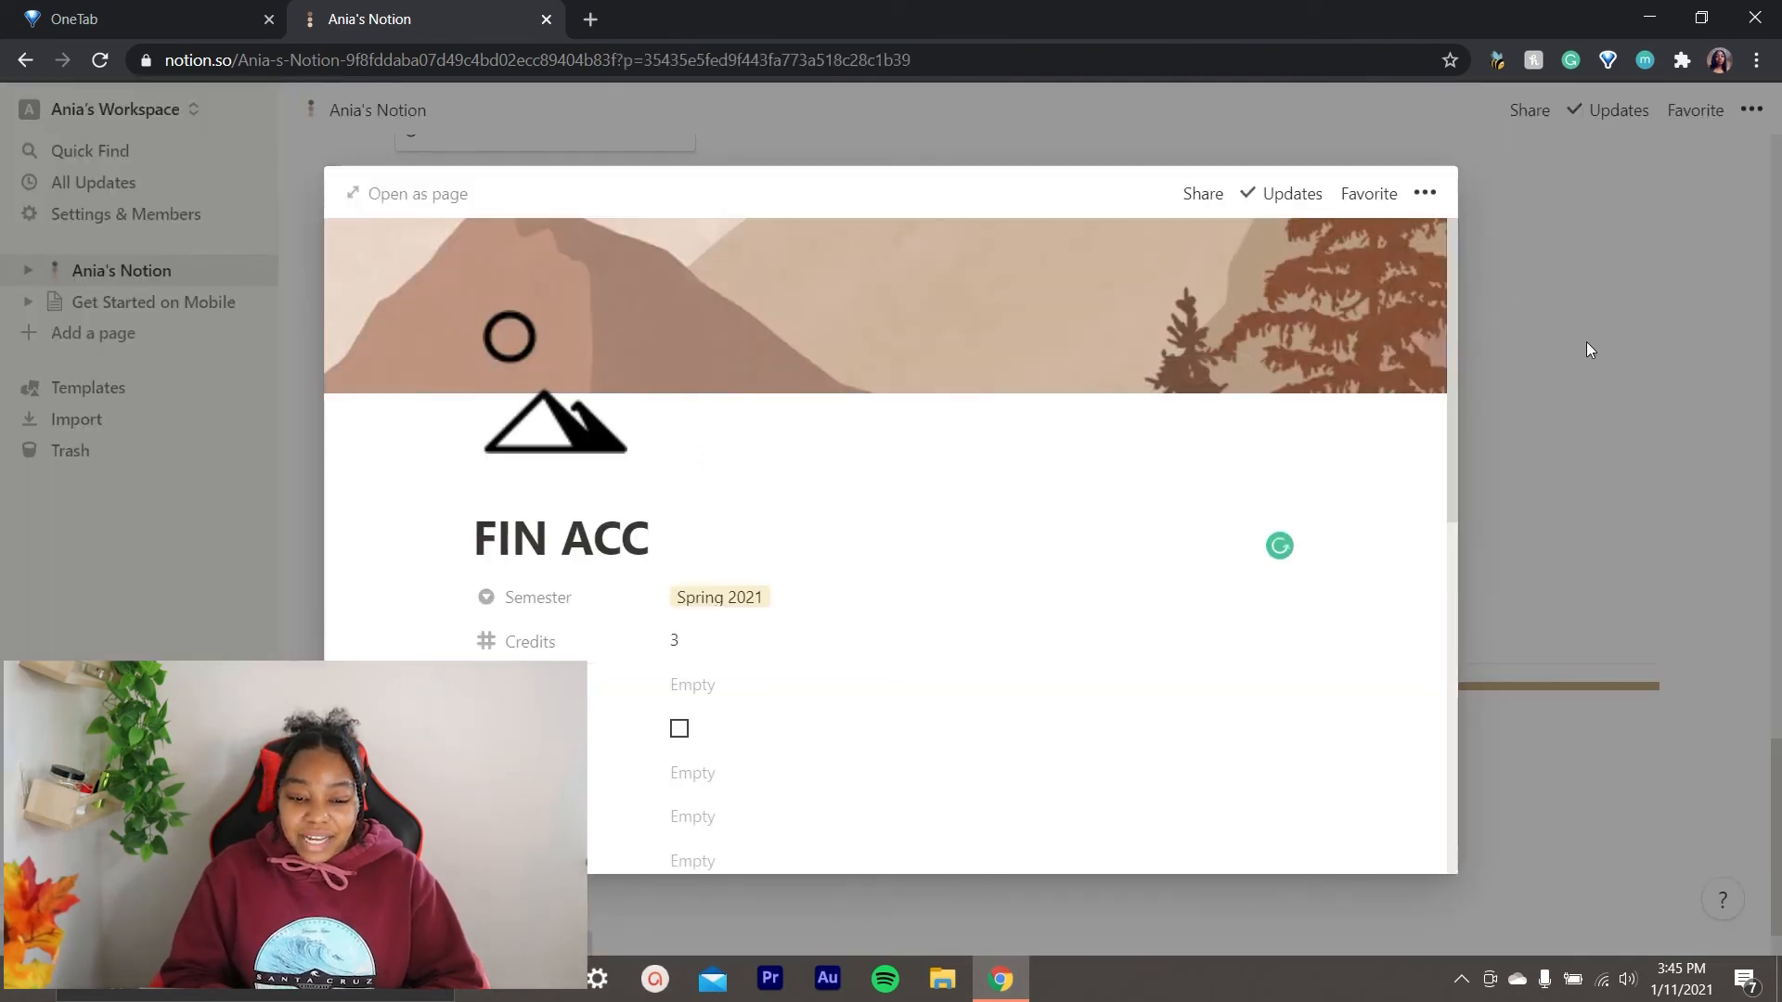
click(1585, 344)
Go back to the top of the dashboard and look over its sections down to the Courses gallery.
scroll(1154, 310, up, 15)
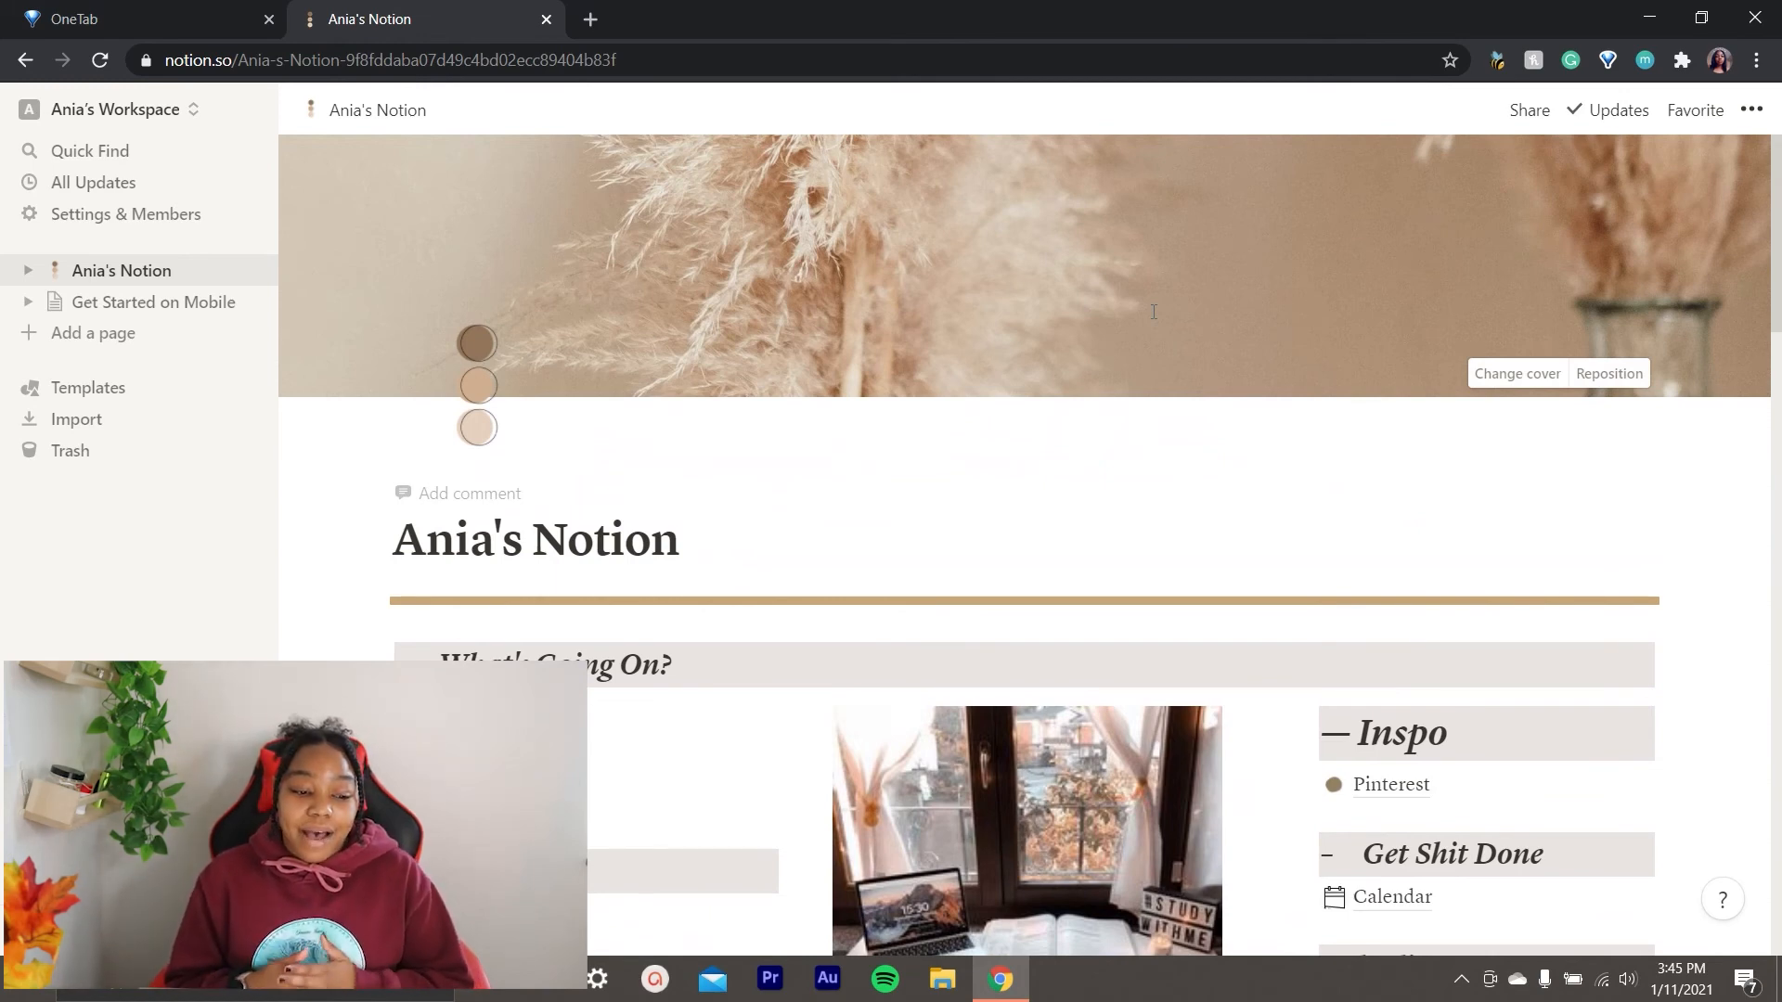
scroll(1314, 660, down, 1)
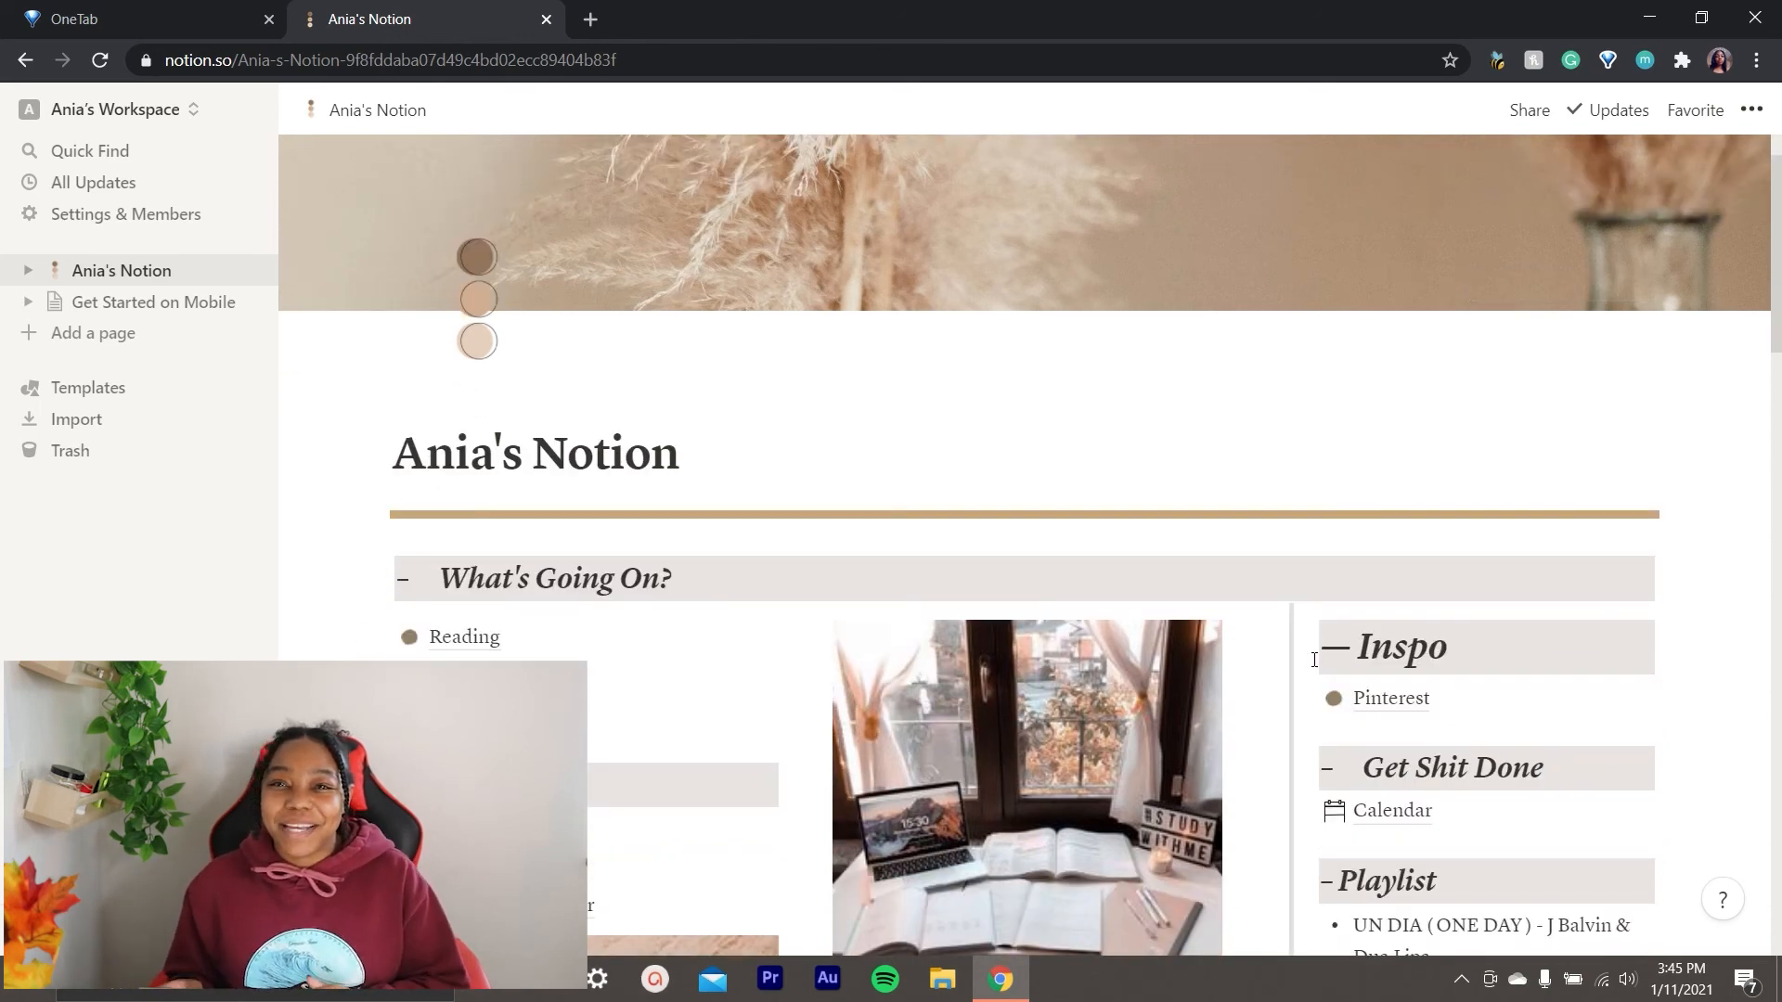
scroll(1699, 605, down, 4)
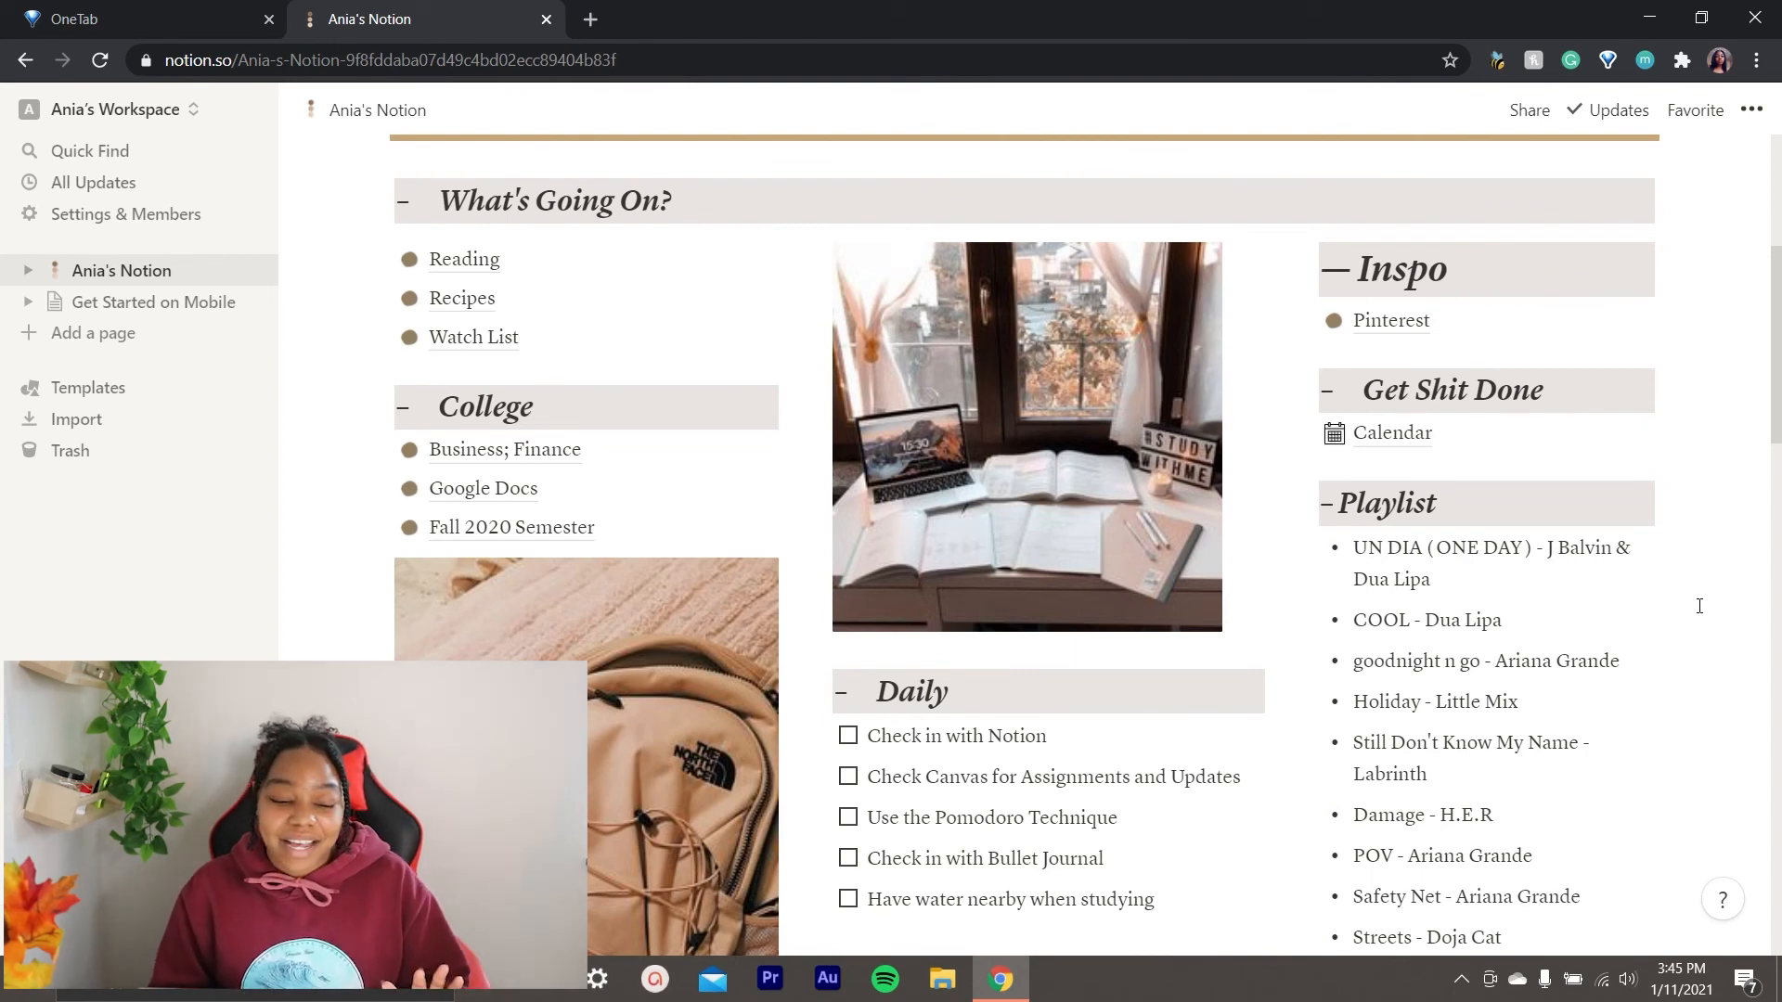
scroll(1699, 606, down, 13)
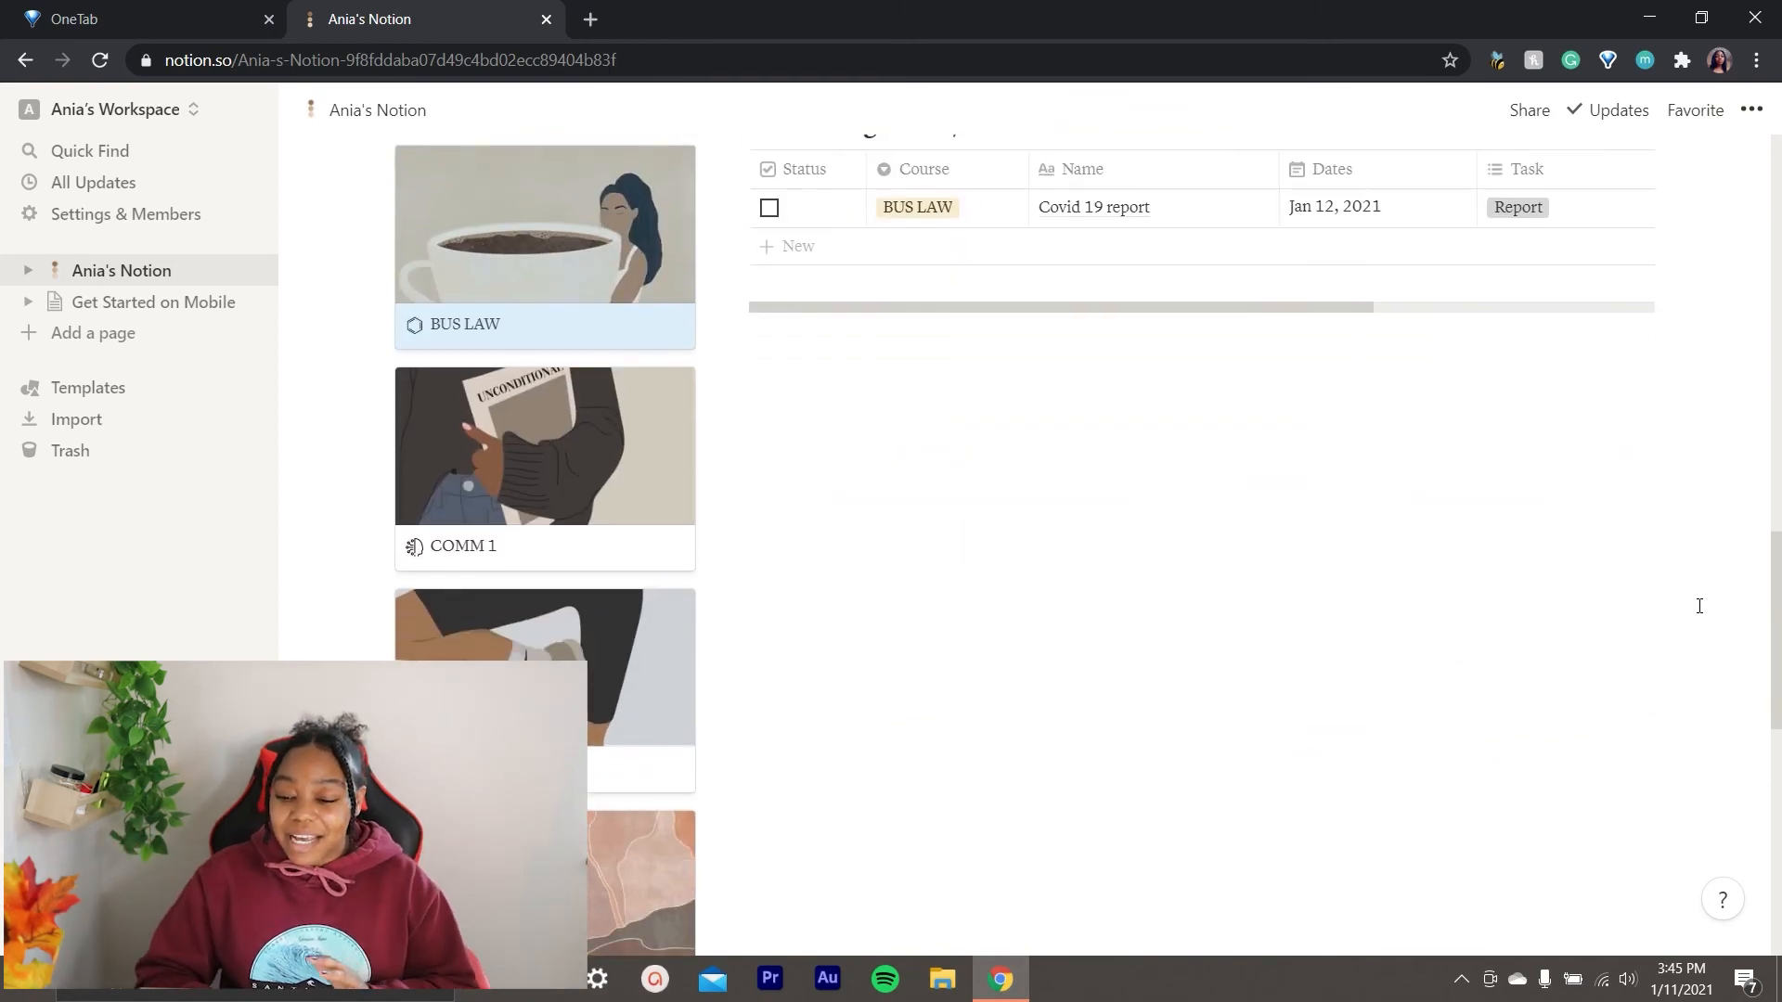
scroll(1699, 606, up, 15)
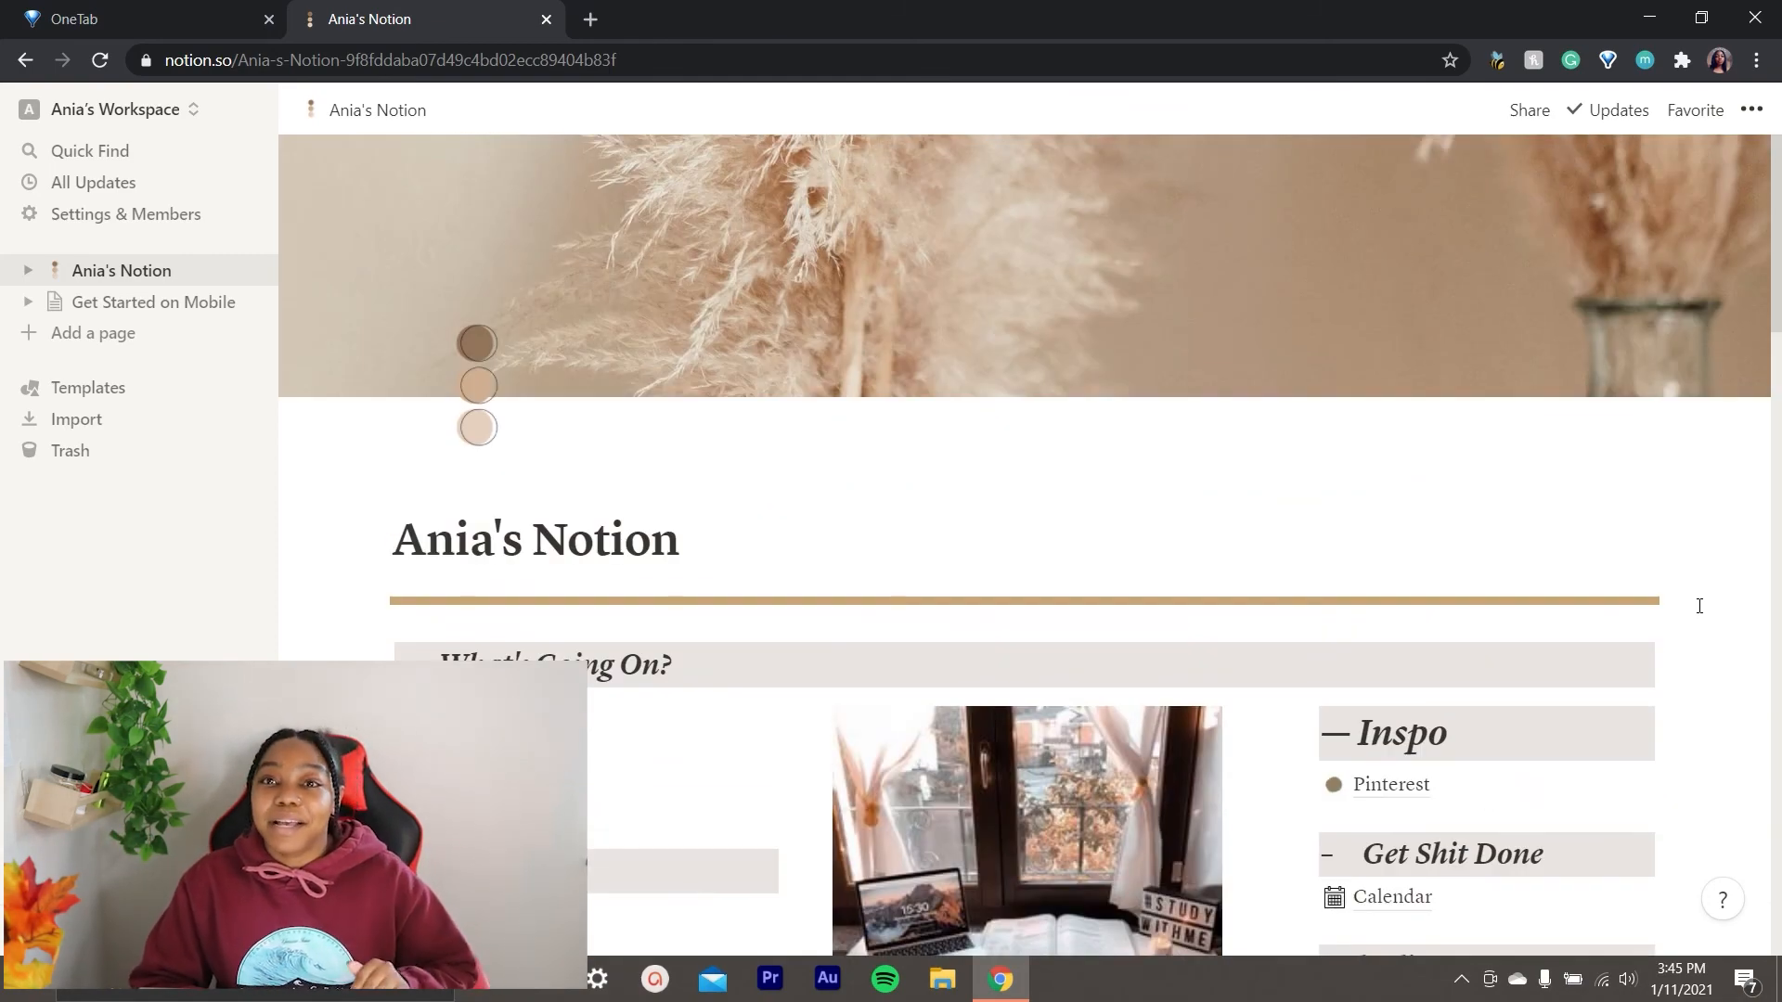
scroll(1699, 606, down, 2)
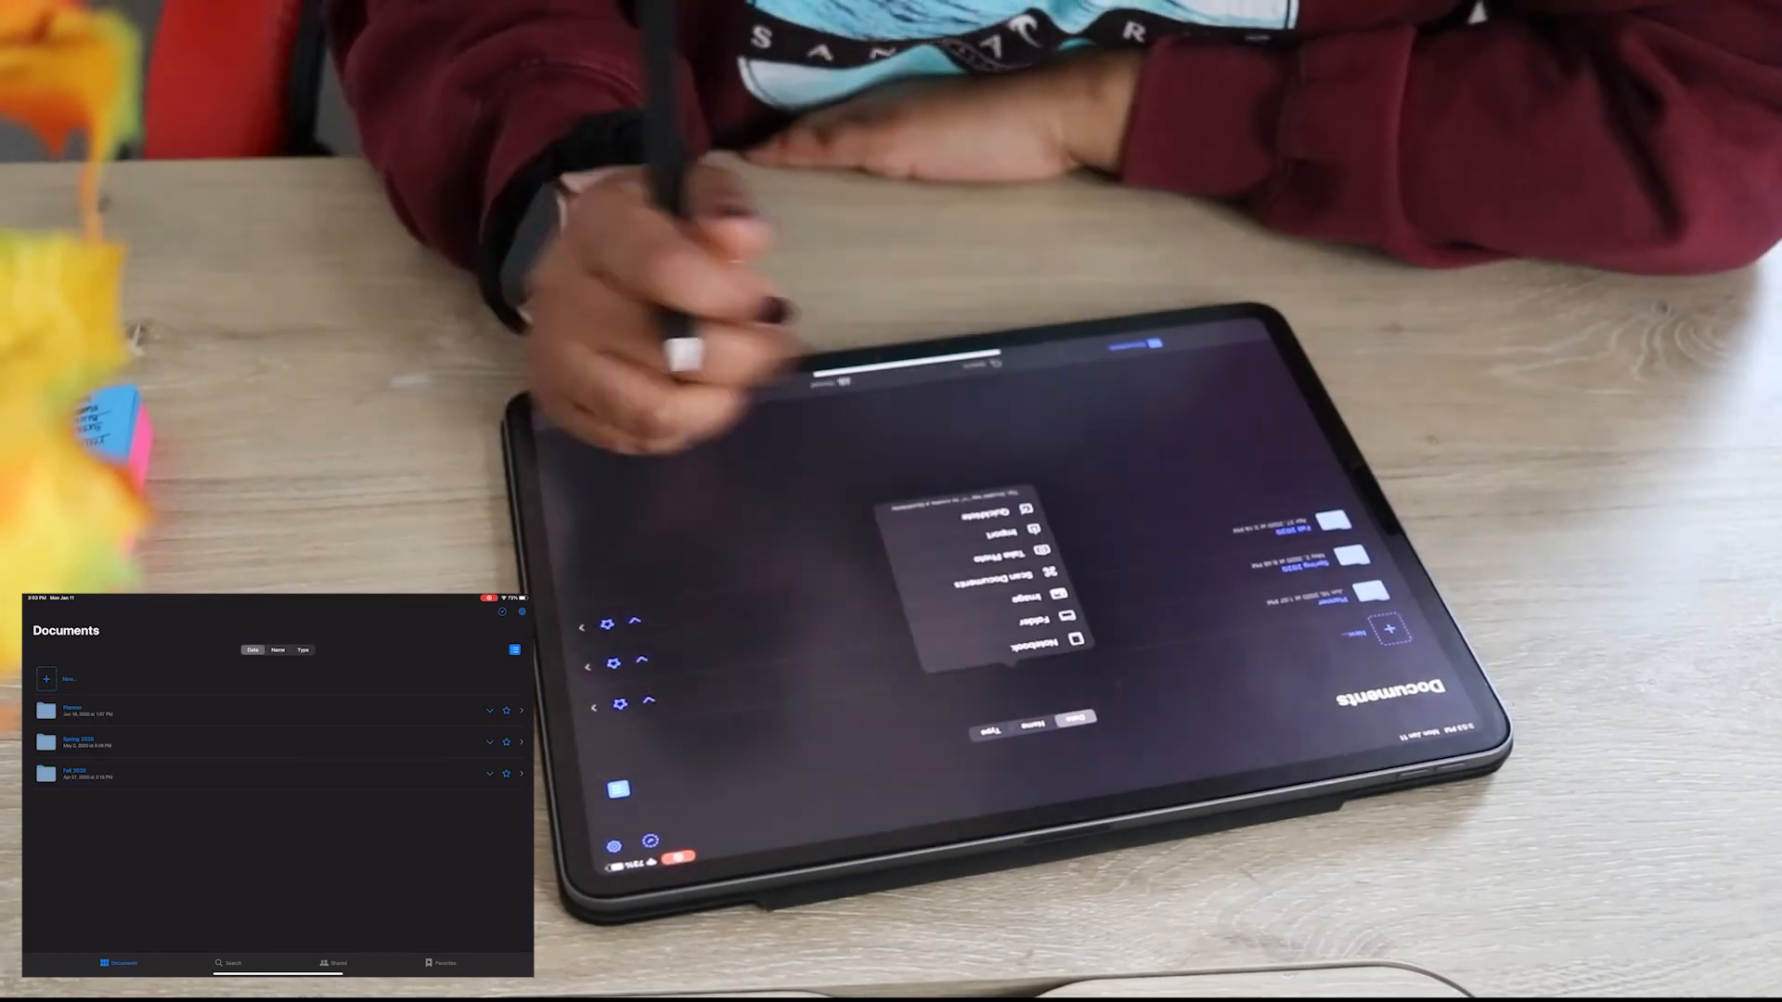
Switch to GoodNotes on the iPad and create a folder named "Spring 2021" with a red emoji after the name.
click(1036, 620)
text(Spring 2021)
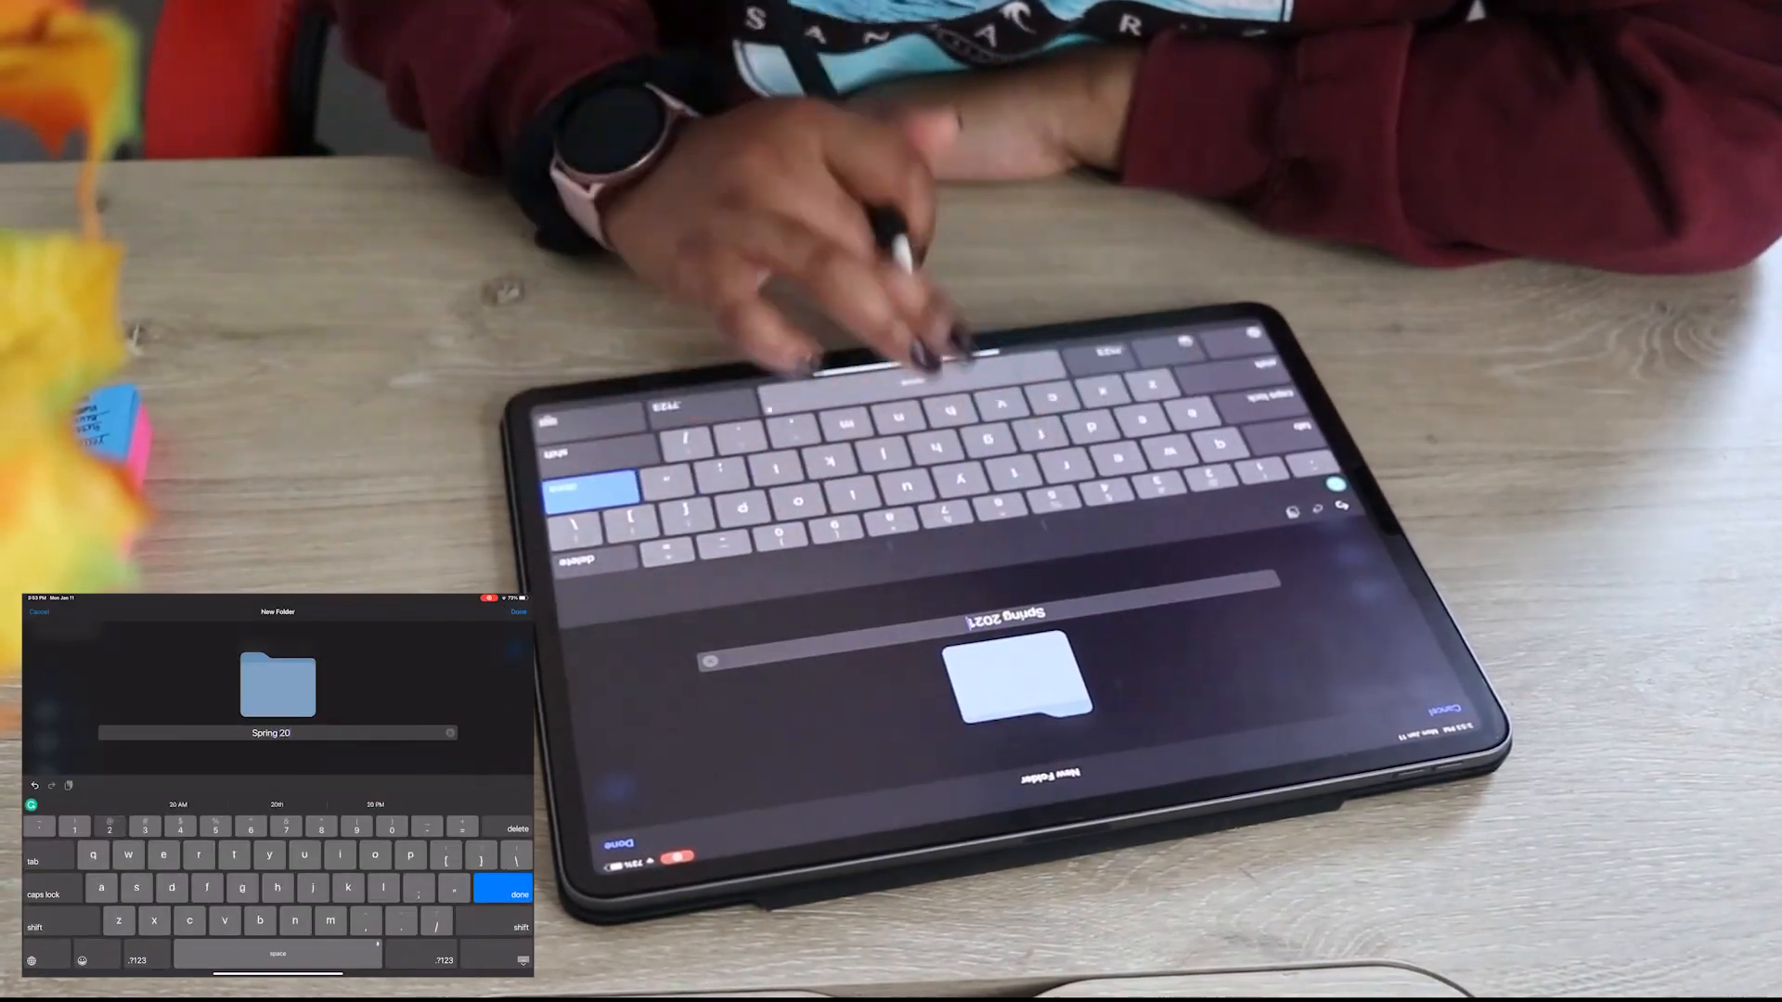
click(1237, 337)
scroll(278, 877, right, 10)
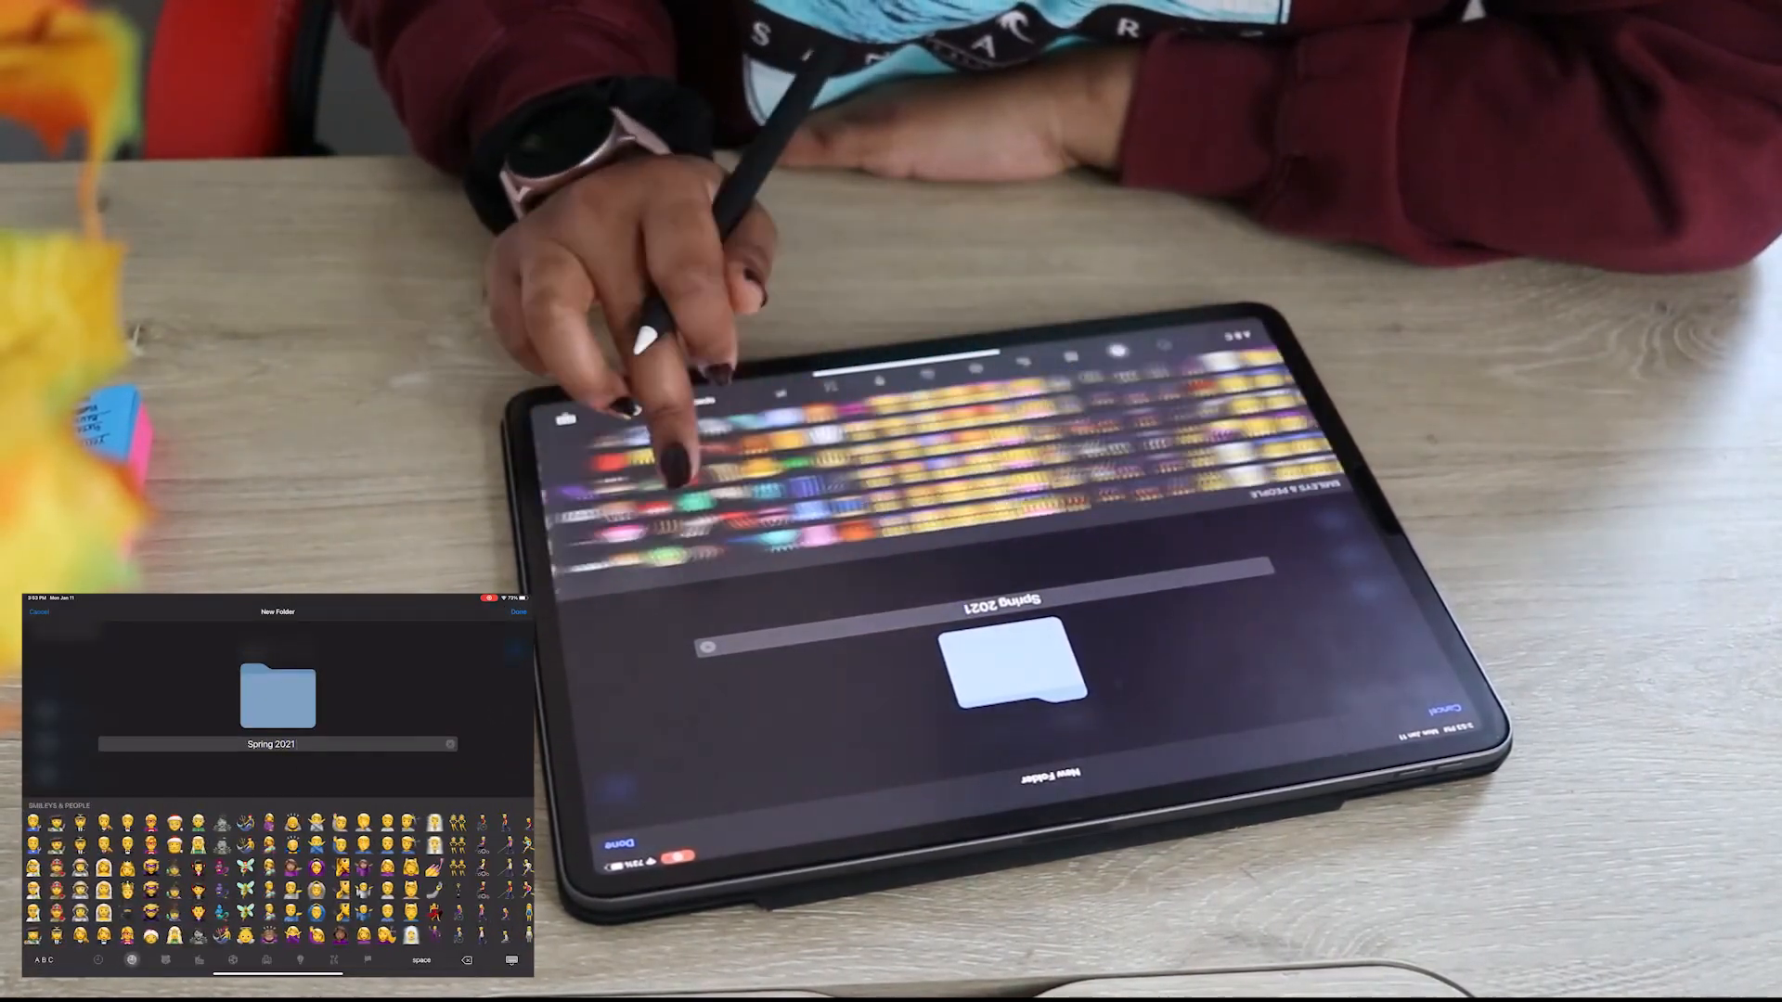
scroll(777, 468, right, 10)
click(766, 460)
click(565, 418)
click(619, 844)
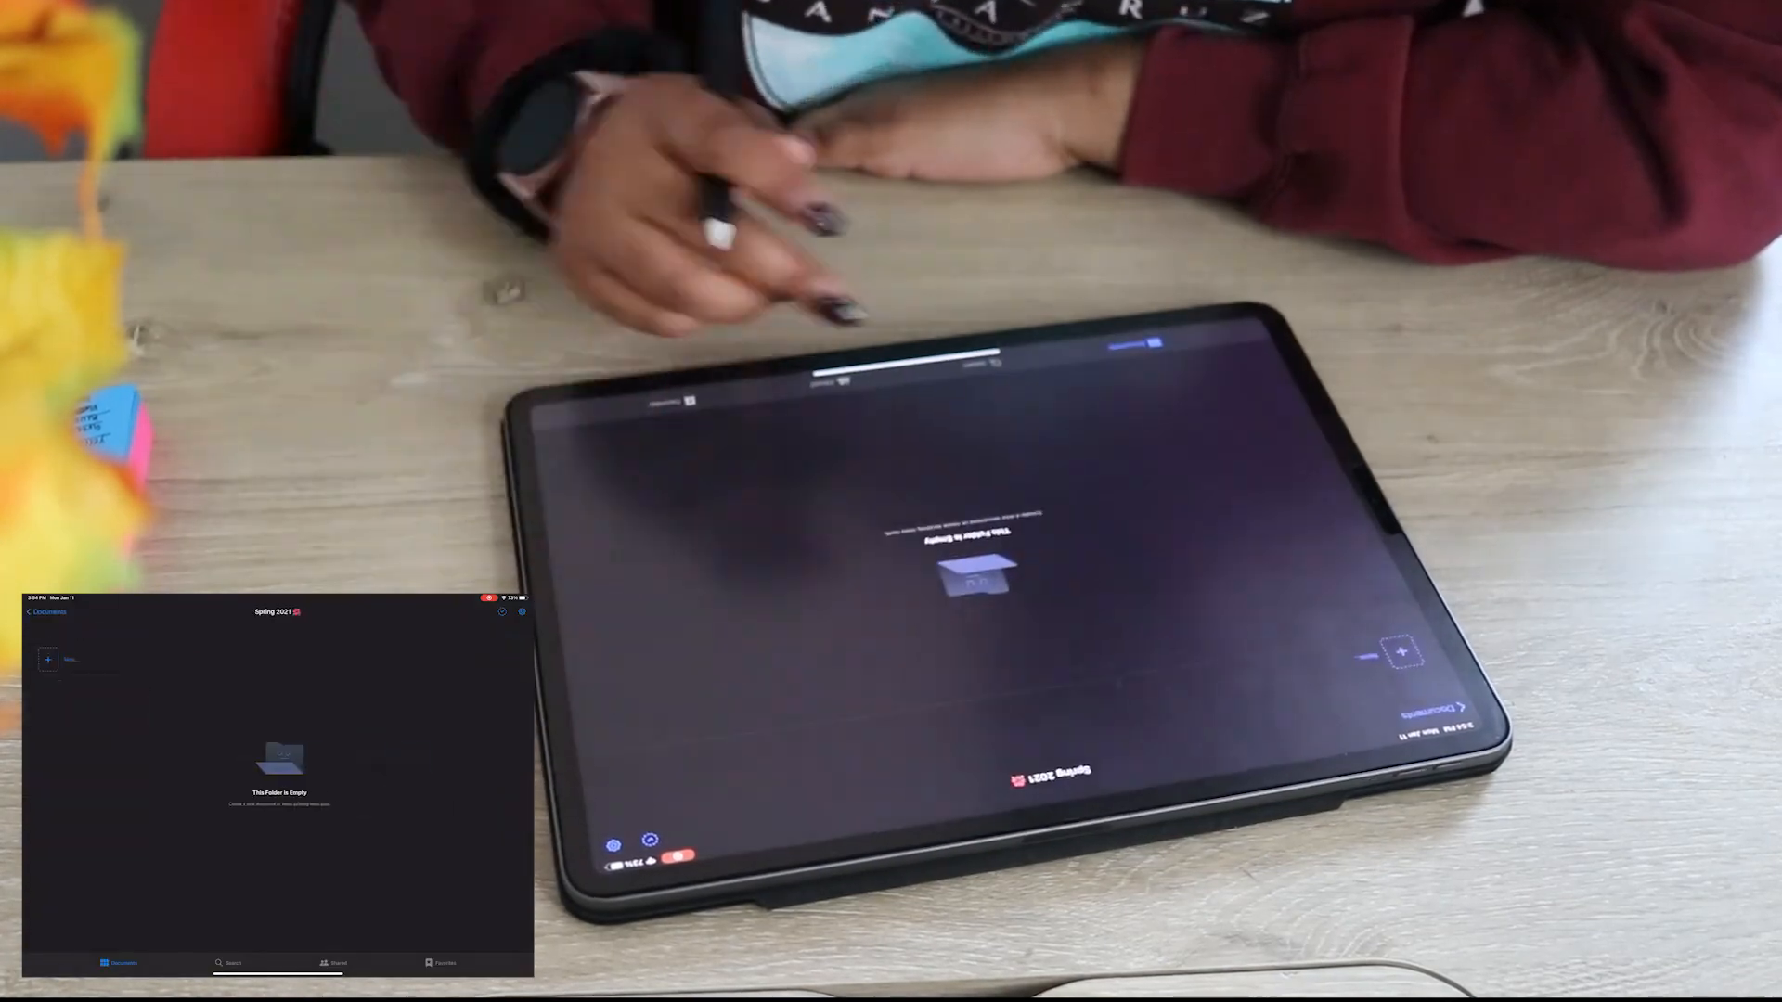
Start a new notebook in the Spring 2021 folder and choose the Solid White cover for it.
click(1401, 651)
click(1036, 641)
click(1434, 710)
click(1401, 652)
click(1041, 663)
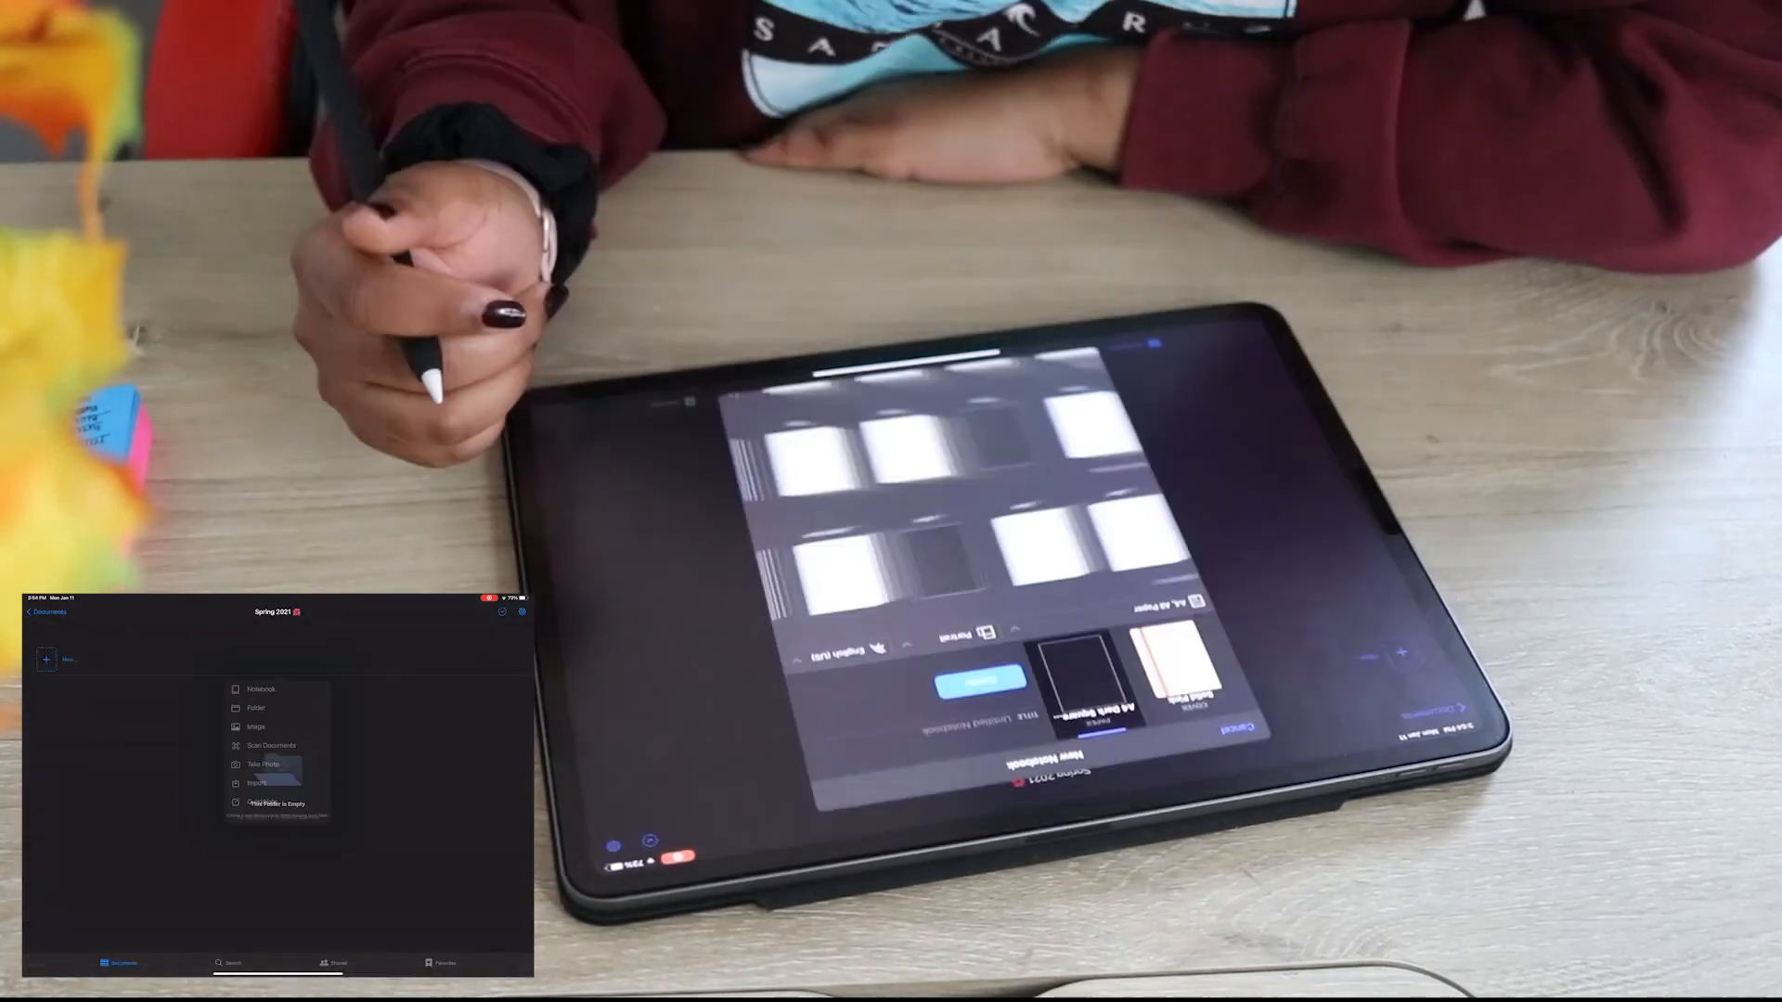
click(1177, 663)
scroll(891, 501, down, 5)
scroll(835, 468, right, 5)
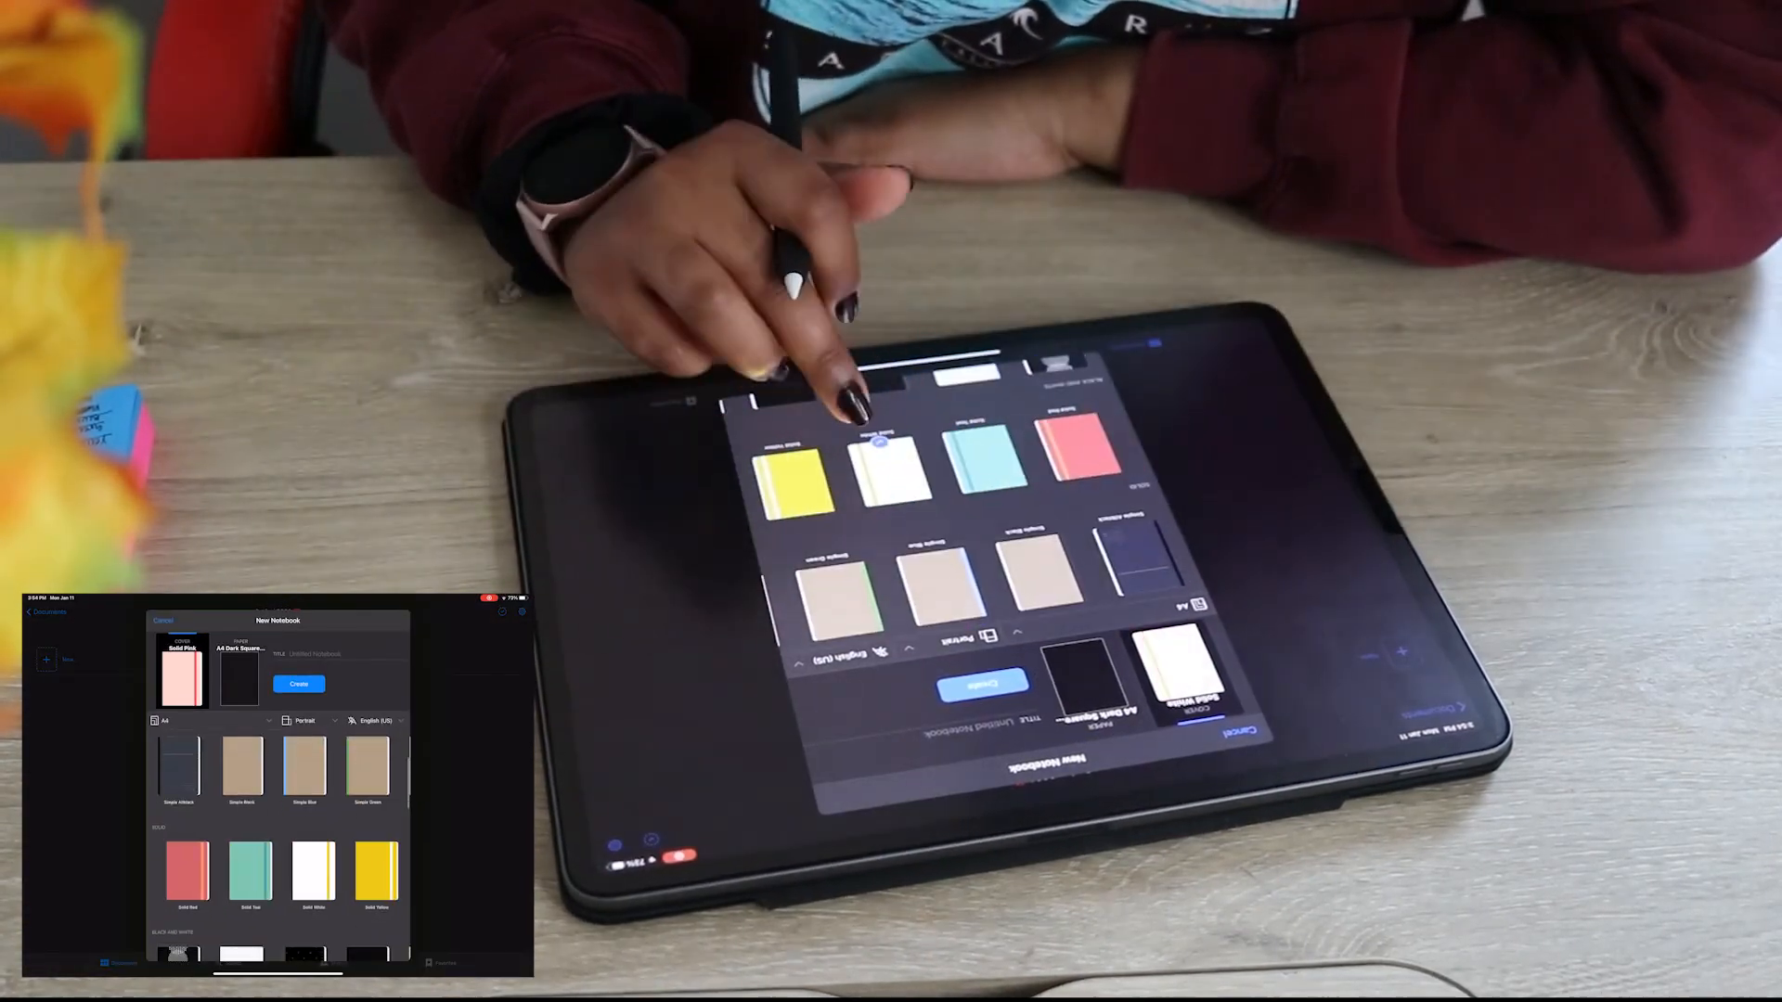
click(887, 470)
Title the notebook "Business Law", create it, and return to the Spring 2021 folder.
click(982, 729)
text(Busin)
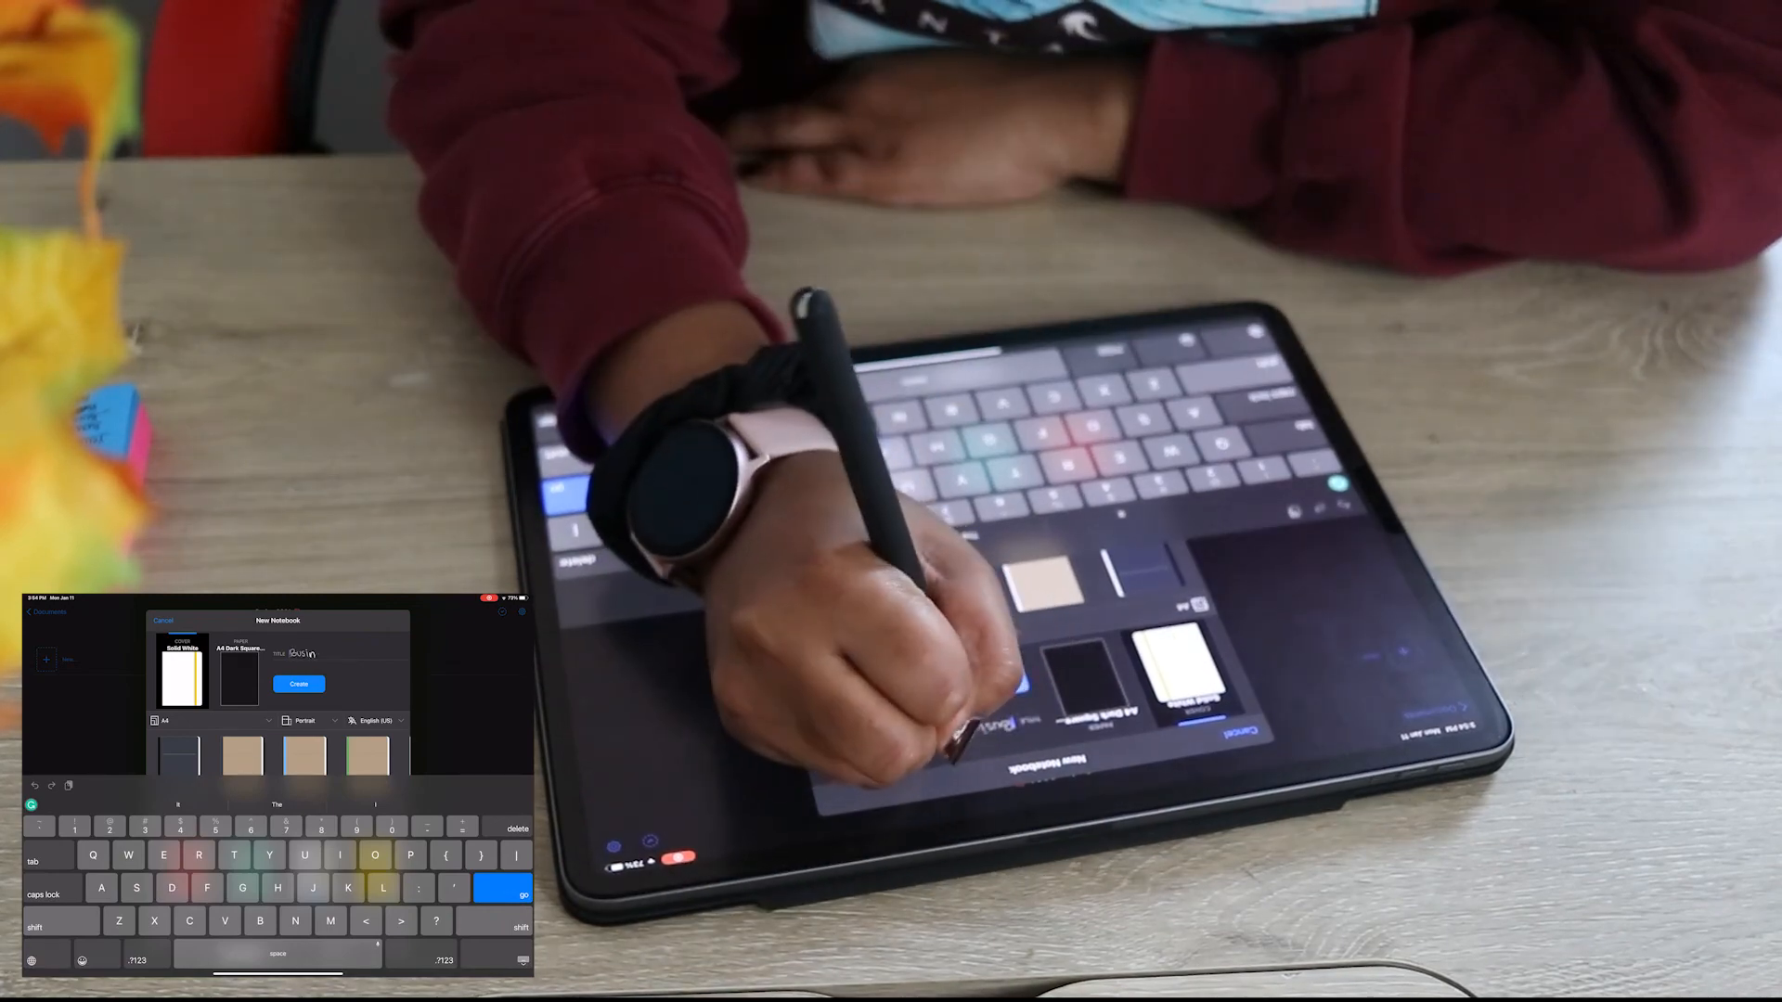
text(ess Law)
click(546, 421)
click(984, 684)
click(1464, 709)
click(1404, 651)
click(1035, 666)
click(1229, 734)
Create a notebook titled "Communications 1" with the Solid Green cover, and return to the Spring 2021 folder.
click(1403, 652)
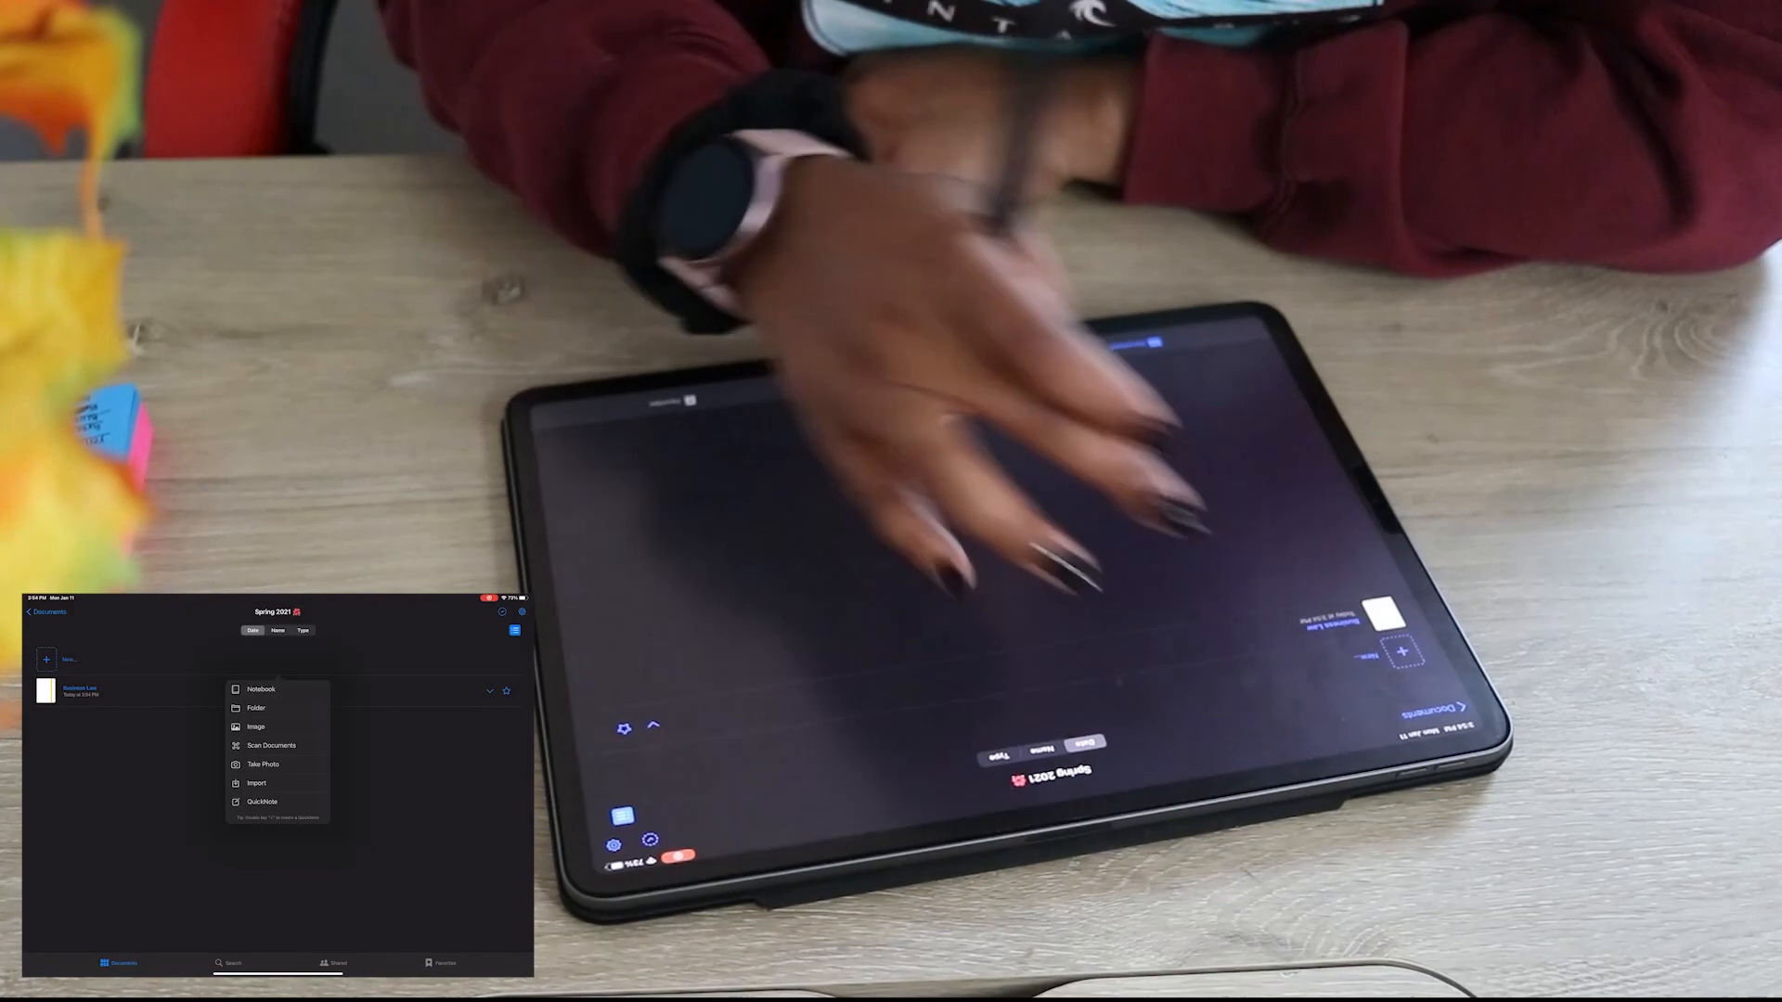
click(1034, 666)
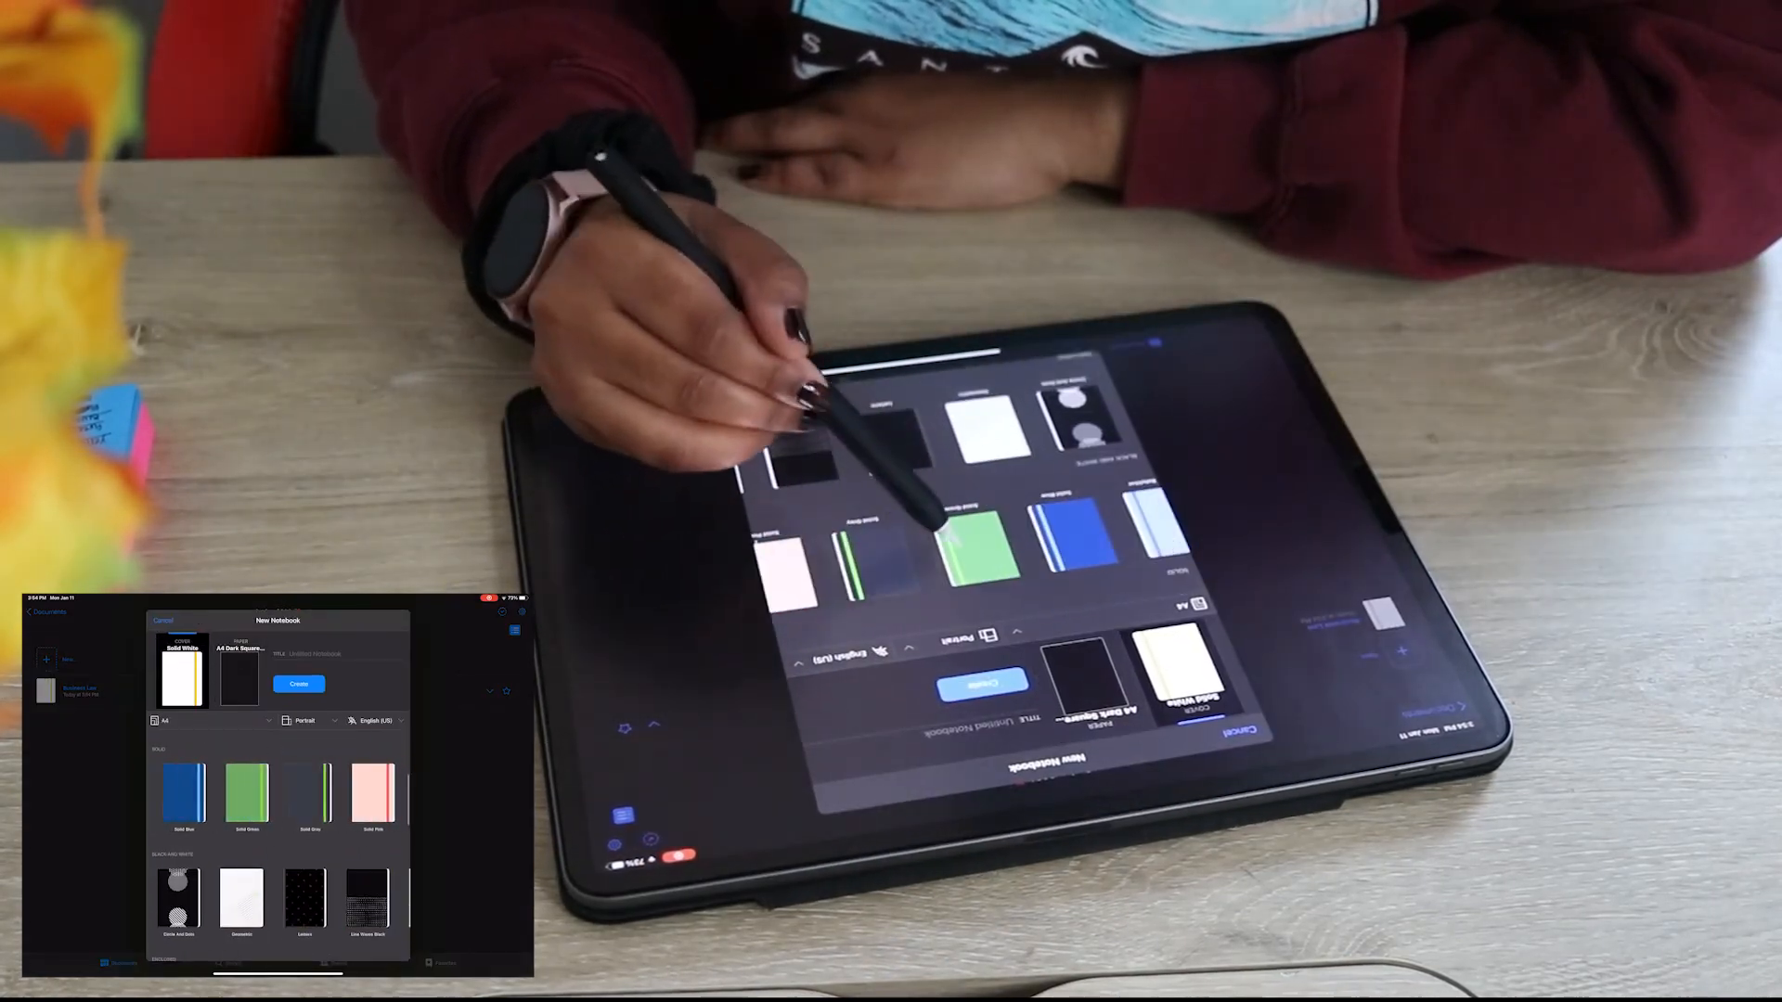
click(945, 519)
text(Comm)
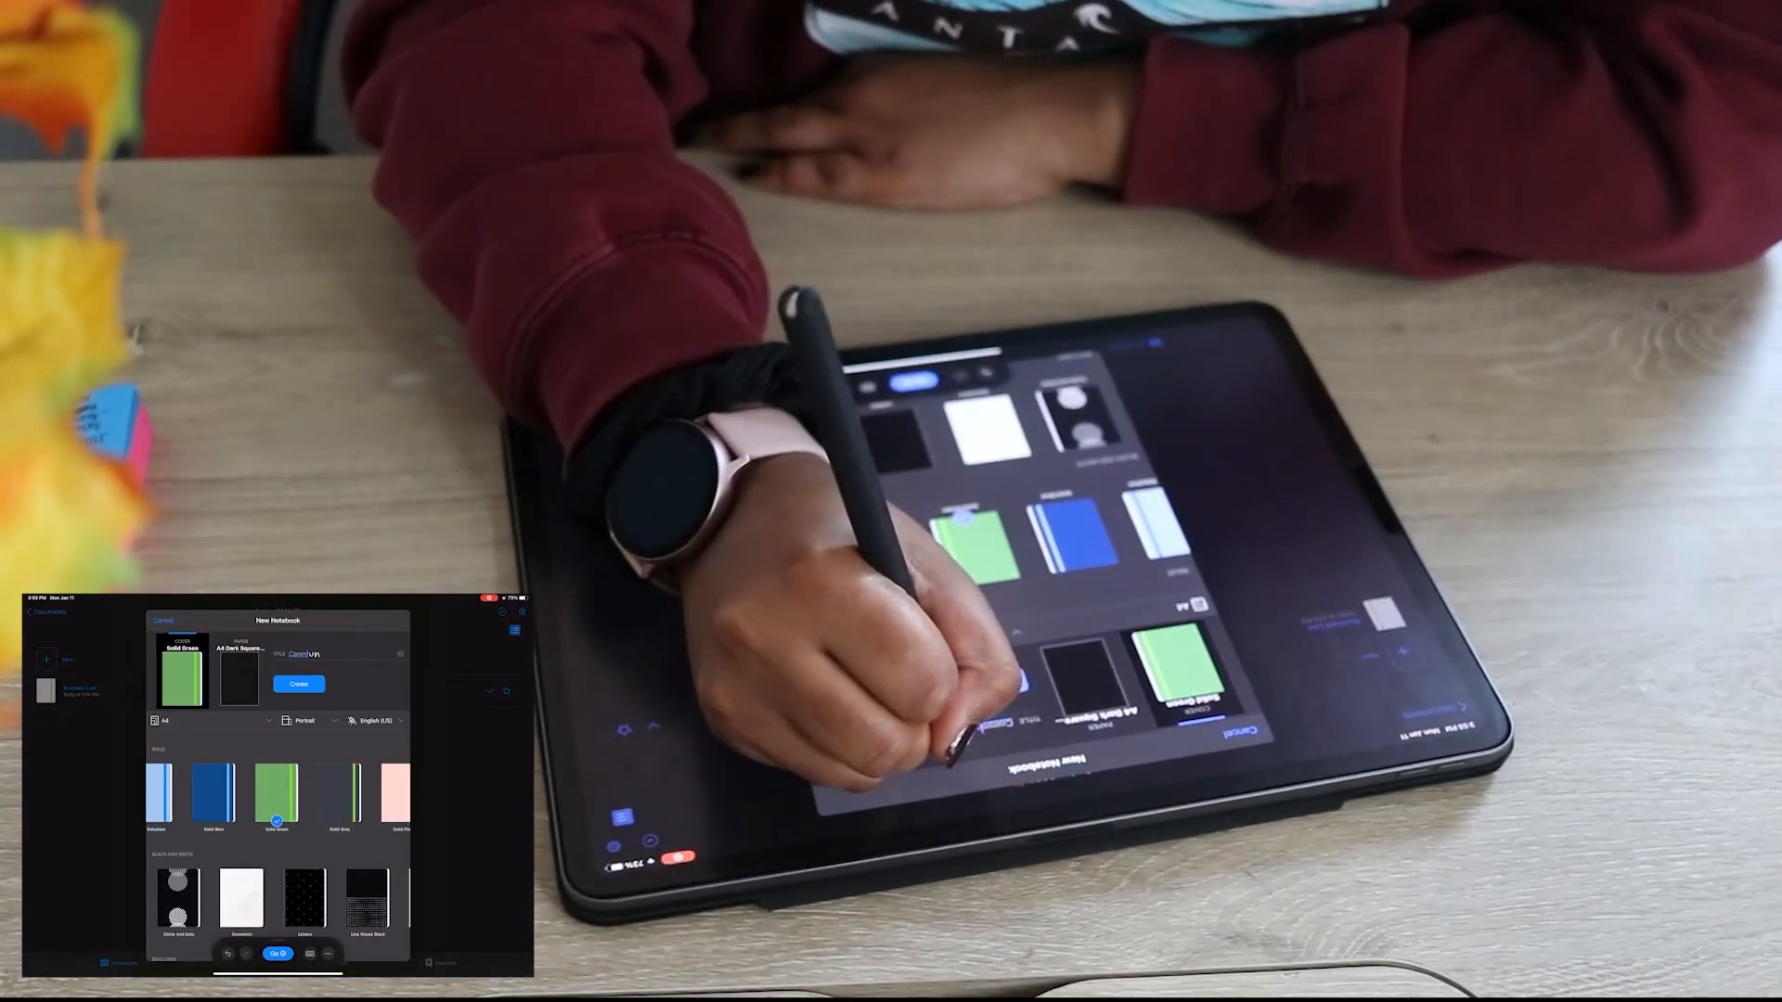
text(unications 1)
click(983, 687)
click(1457, 707)
Start a new notebook in the Spring 2021 folder with the Solid Babyblue cover and title it "English 4".
click(1399, 650)
click(1035, 666)
scroll(891, 501, down, 3)
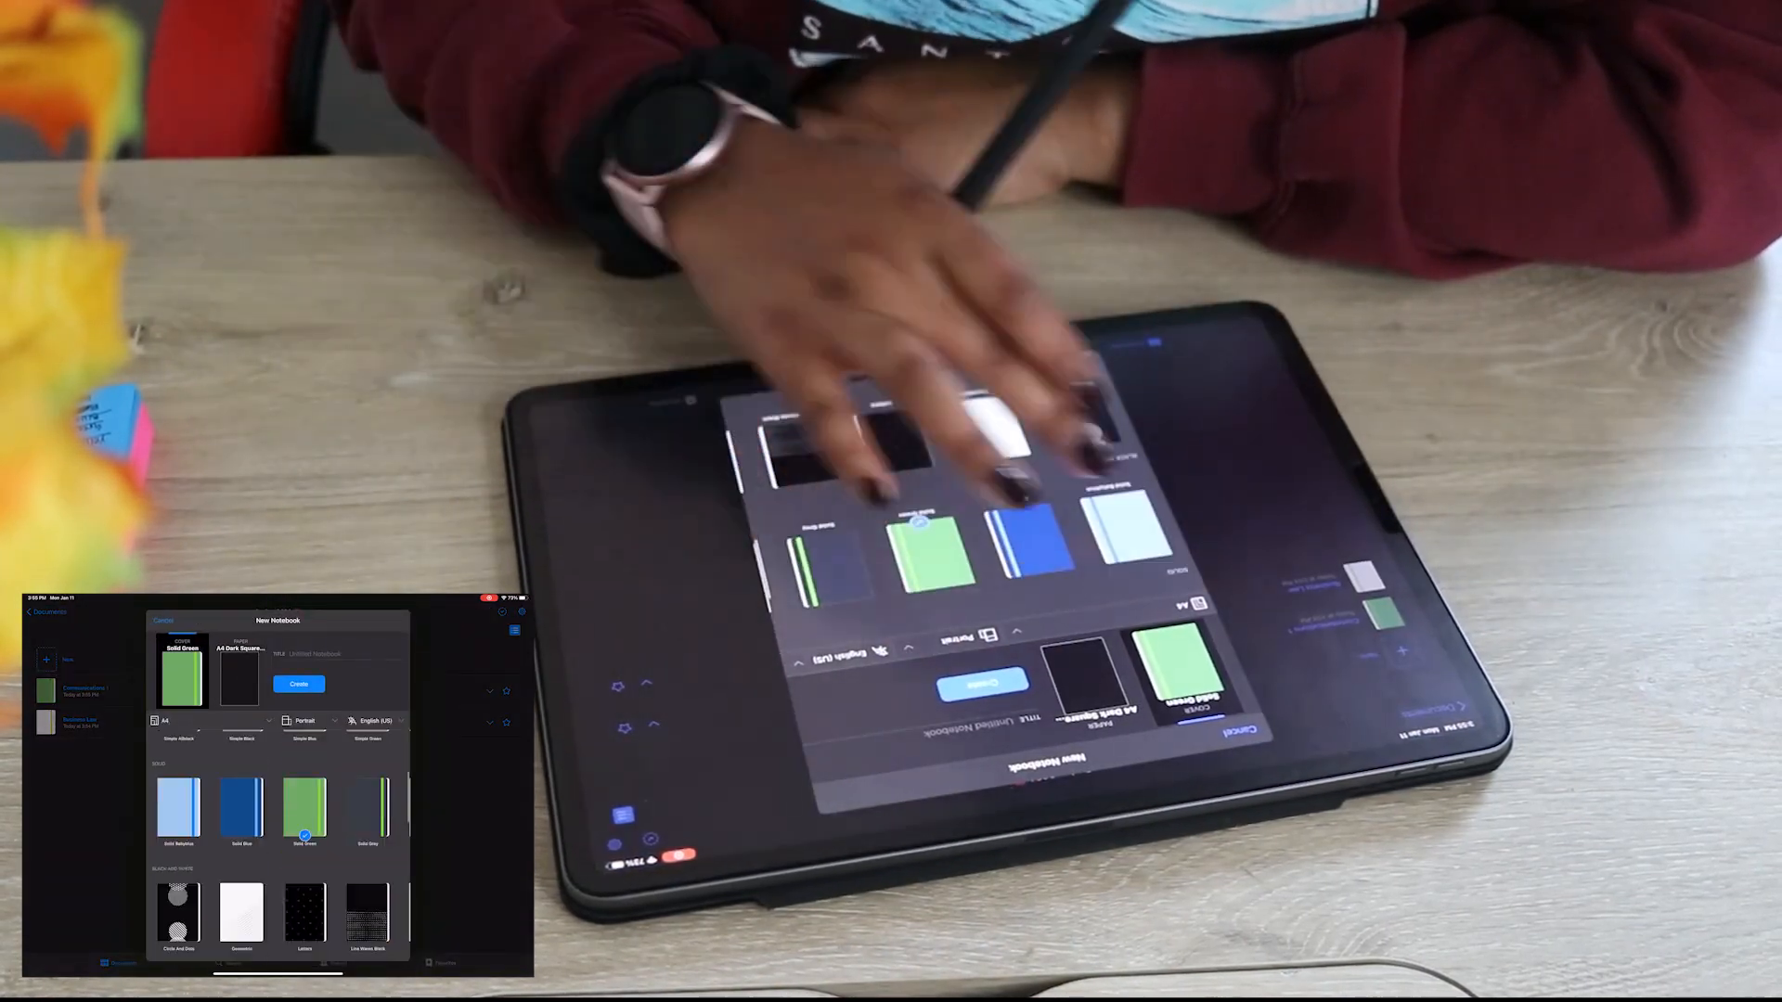
click(1125, 527)
click(969, 728)
text(C)
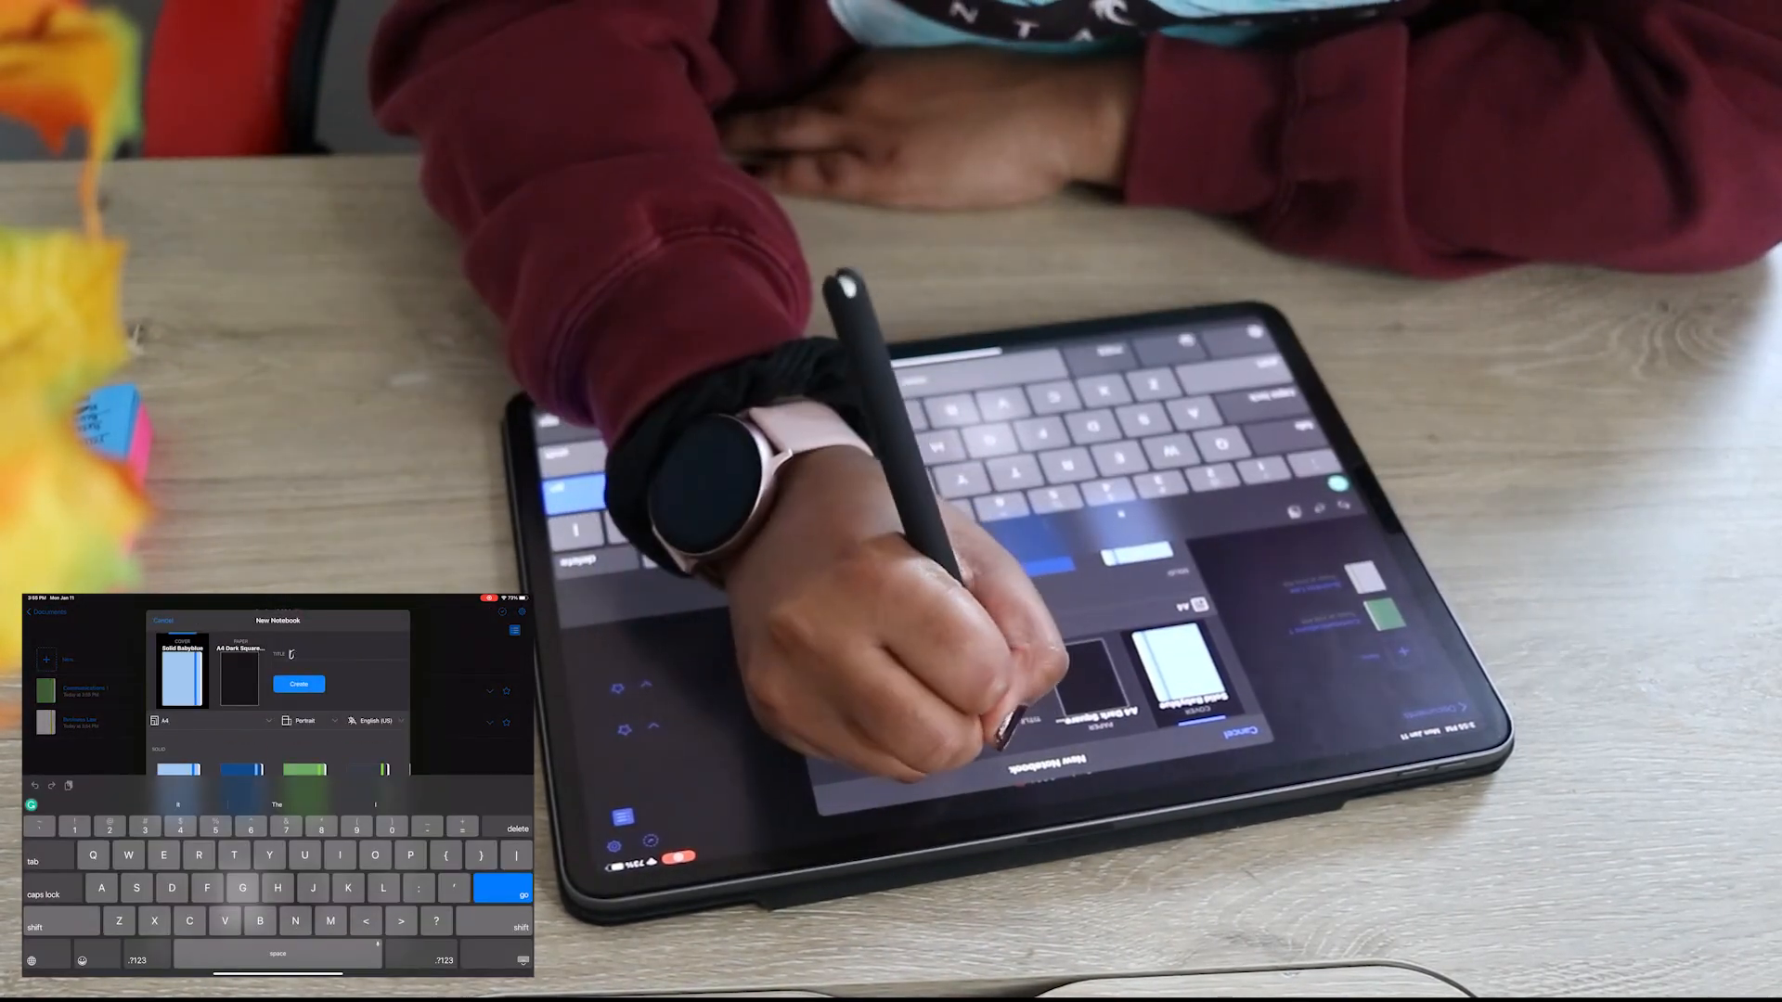
text(nglish 4)
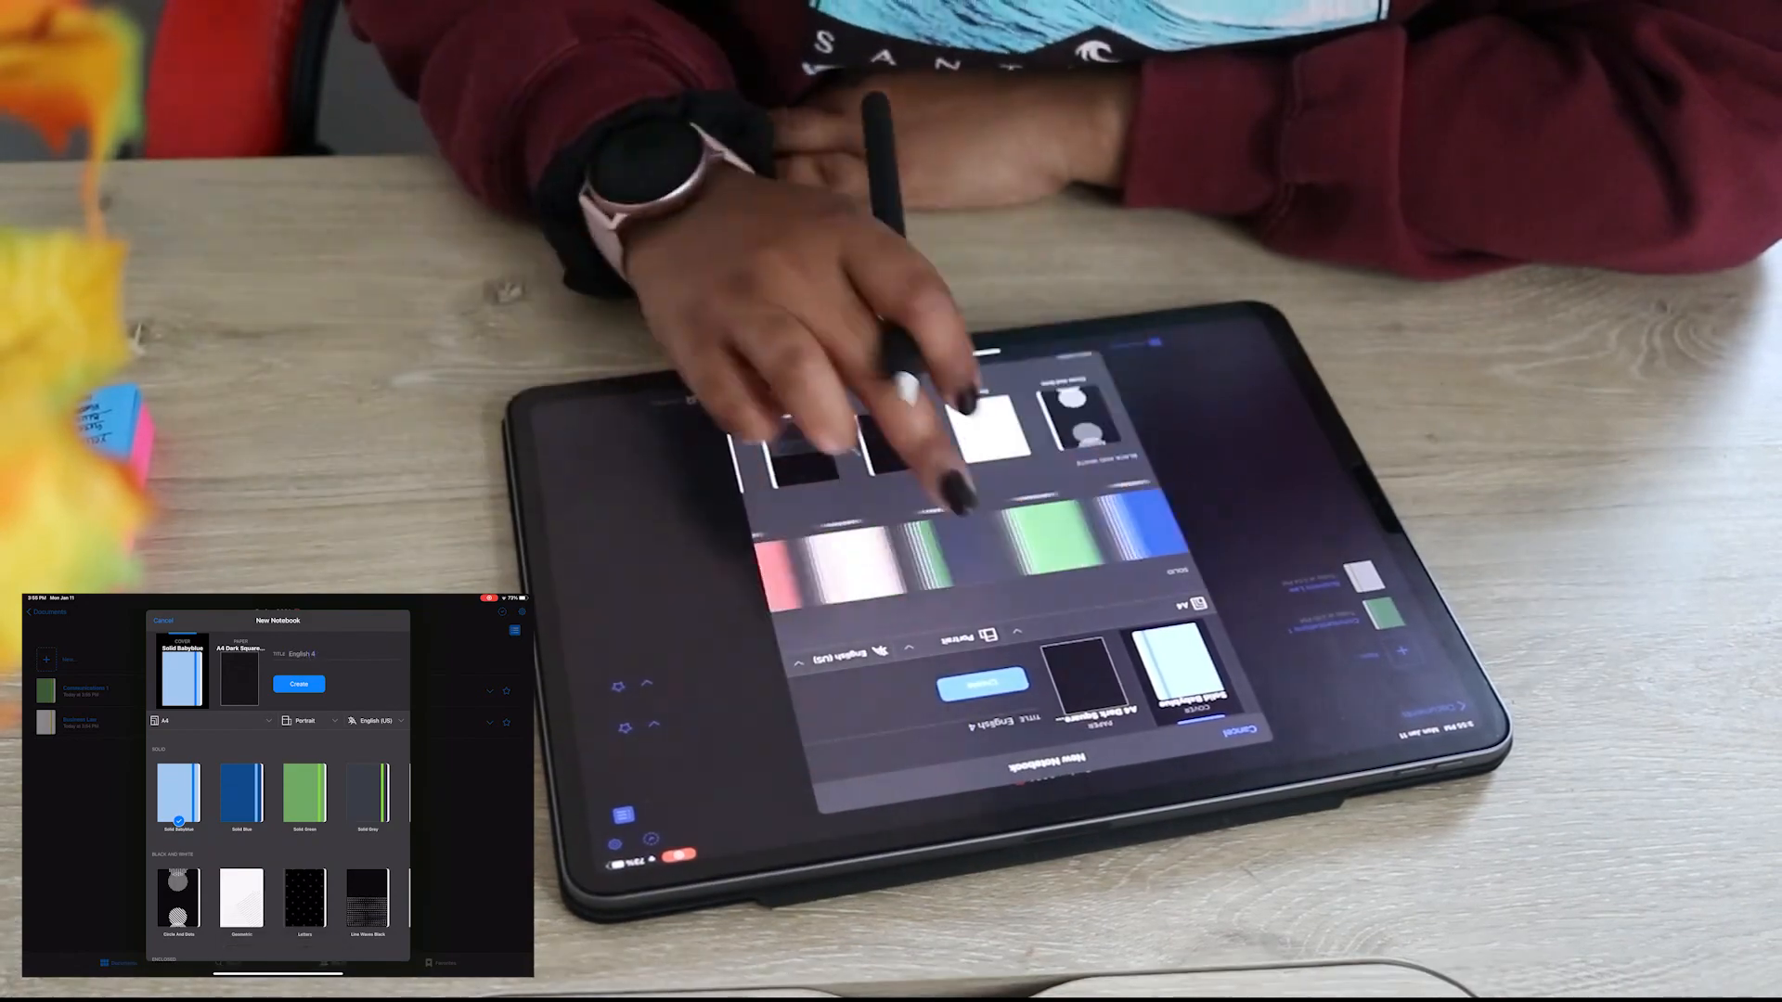
Switch the English 4 notebook's cover to Solid Pink, create it, and return to the Spring 2021 folder.
scroll(961, 519, right, 3)
click(983, 541)
click(982, 685)
click(1456, 707)
Create a notebook titled "Econ 1" with the Solid Babyblue cover, and return to the Spring 2021 folder.
click(1399, 650)
click(1039, 666)
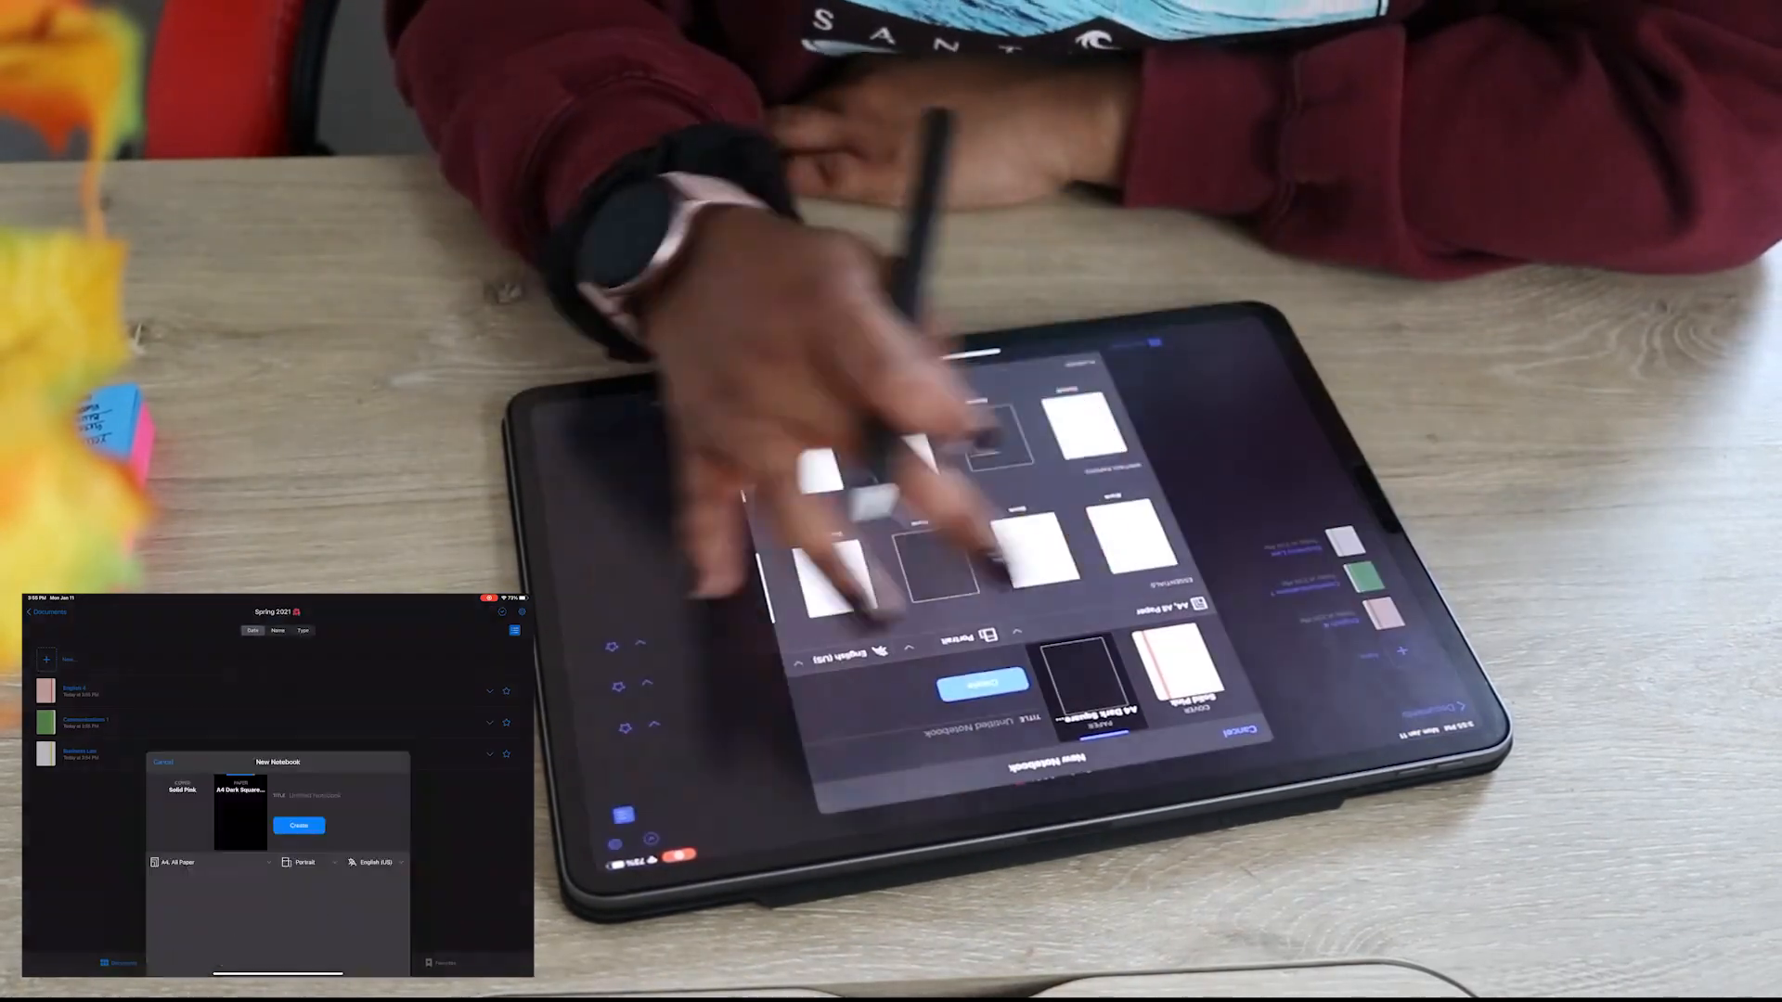
click(1176, 663)
scroll(961, 519, down, 5)
click(1128, 533)
click(970, 729)
text(Econ 1)
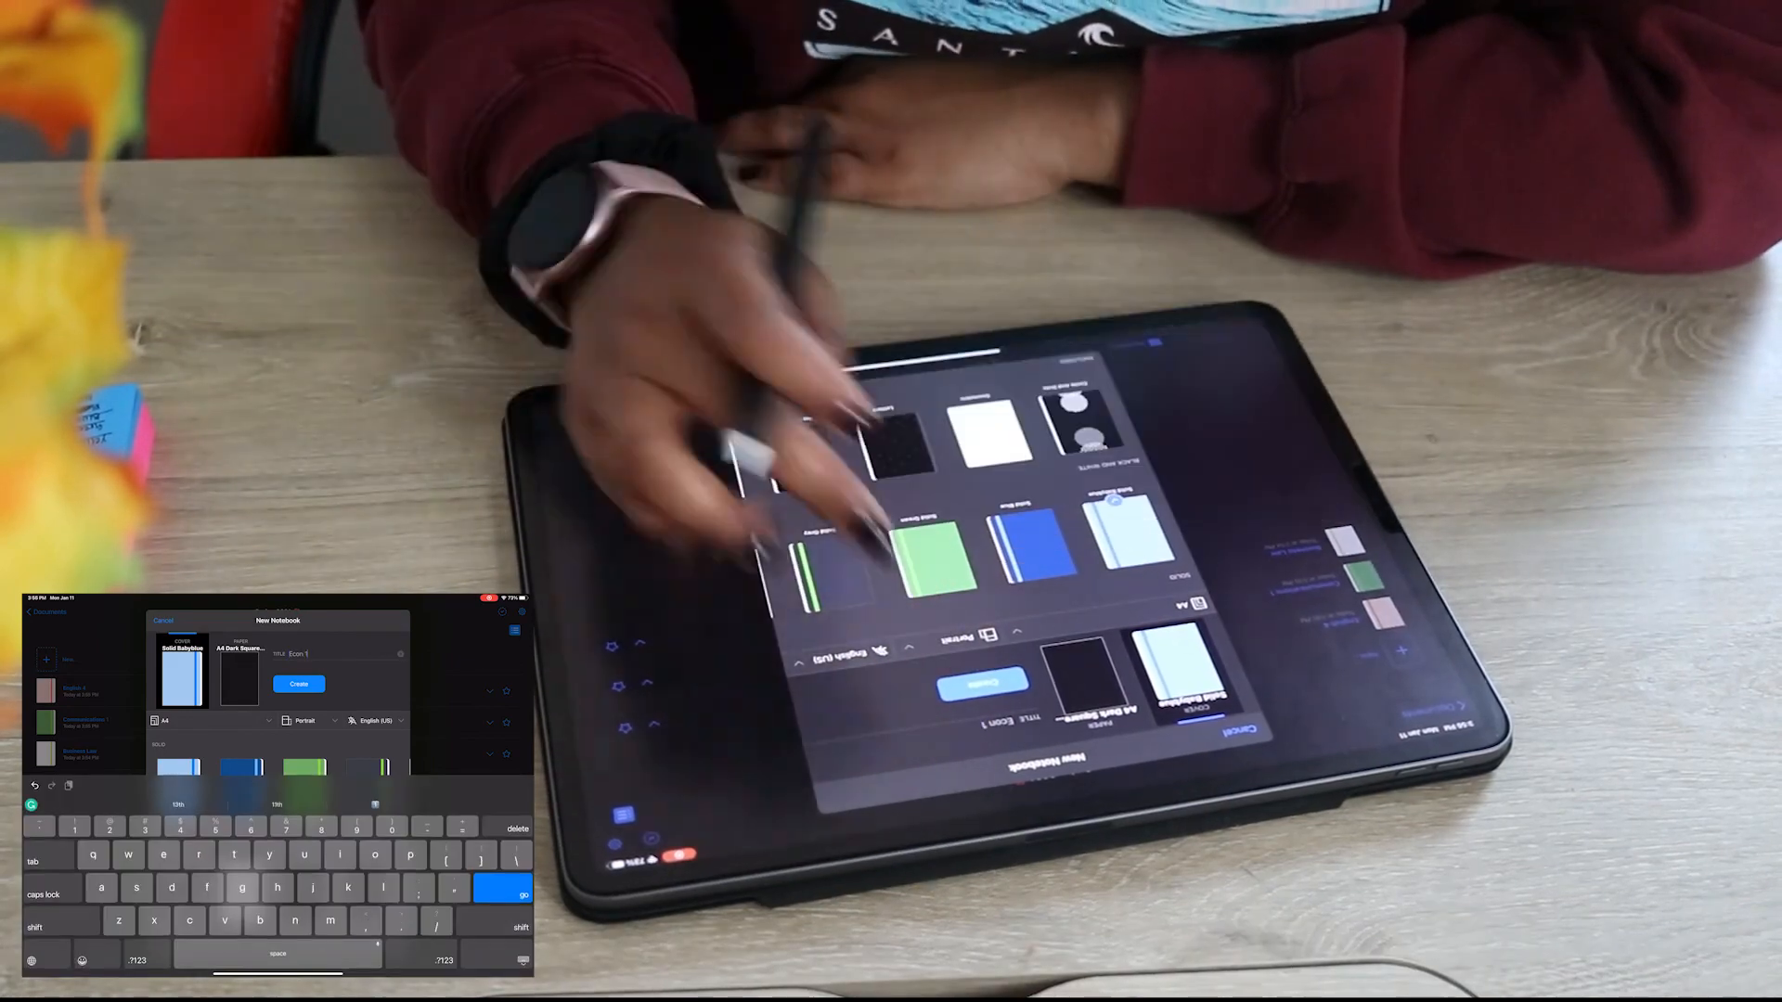
click(982, 684)
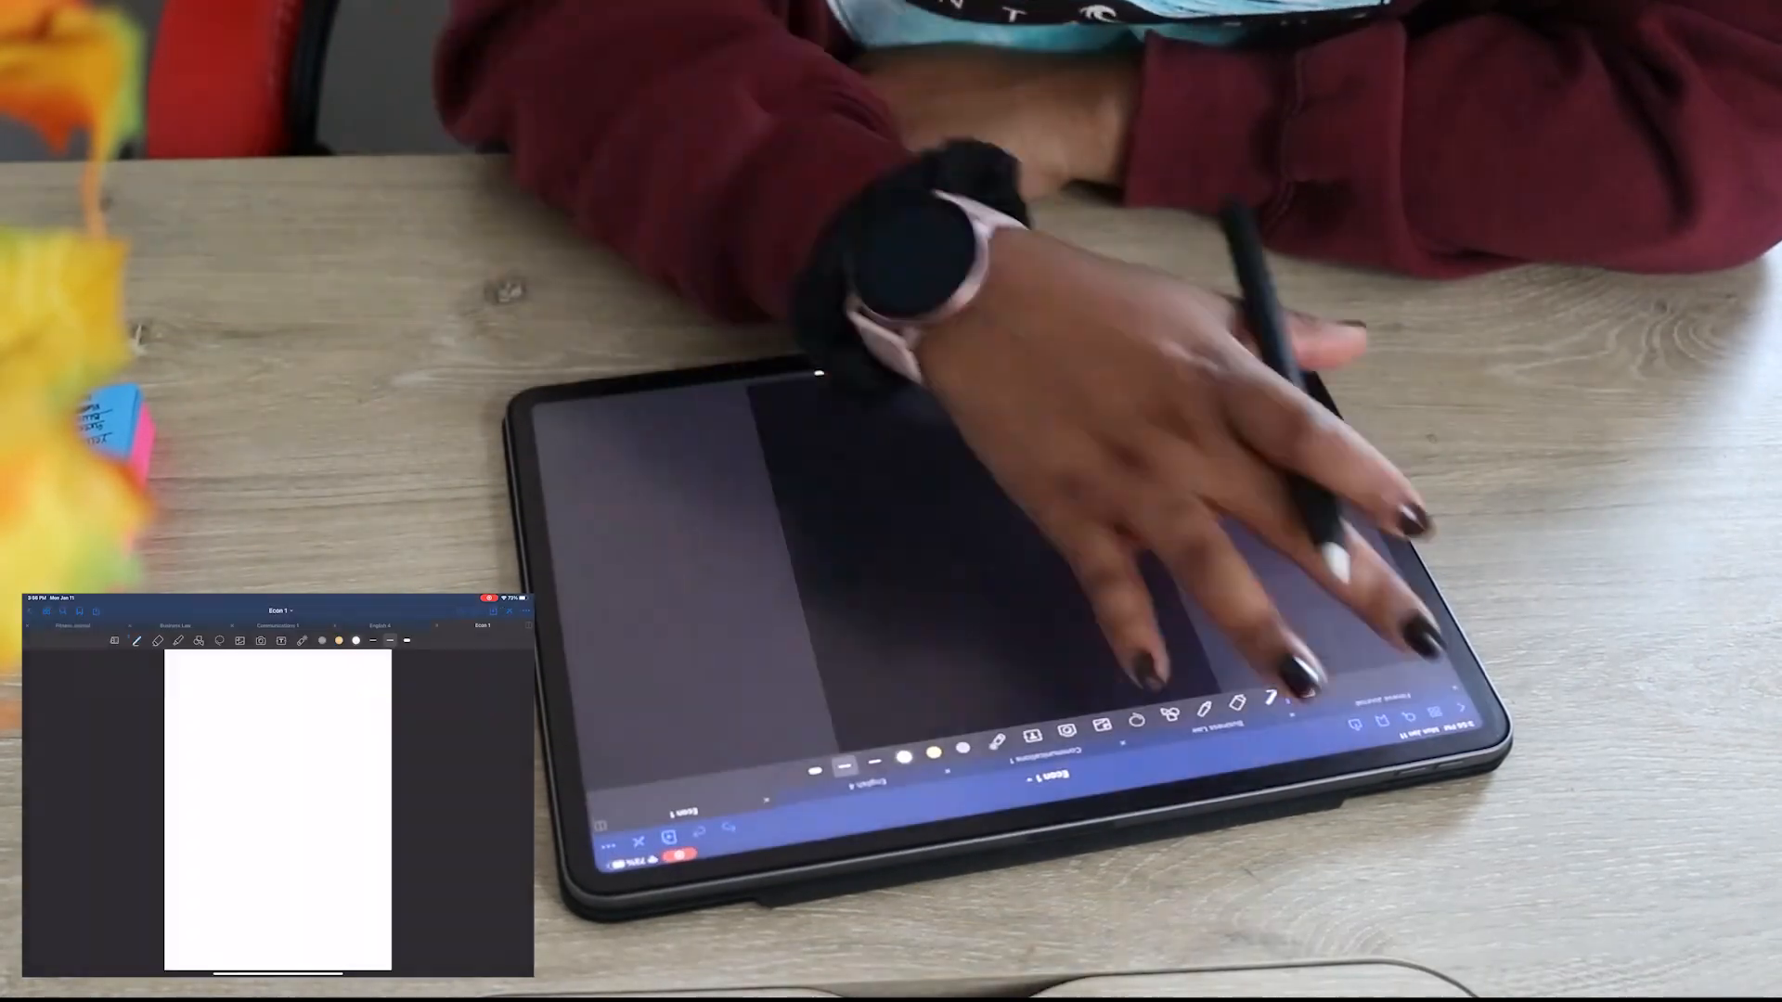
click(1457, 707)
Start another notebook in the Spring 2021 folder and choose the Solid Teal cover for it.
click(1399, 650)
click(1043, 665)
click(1176, 664)
scroll(845, 418, down, 5)
scroll(826, 460, right, 3)
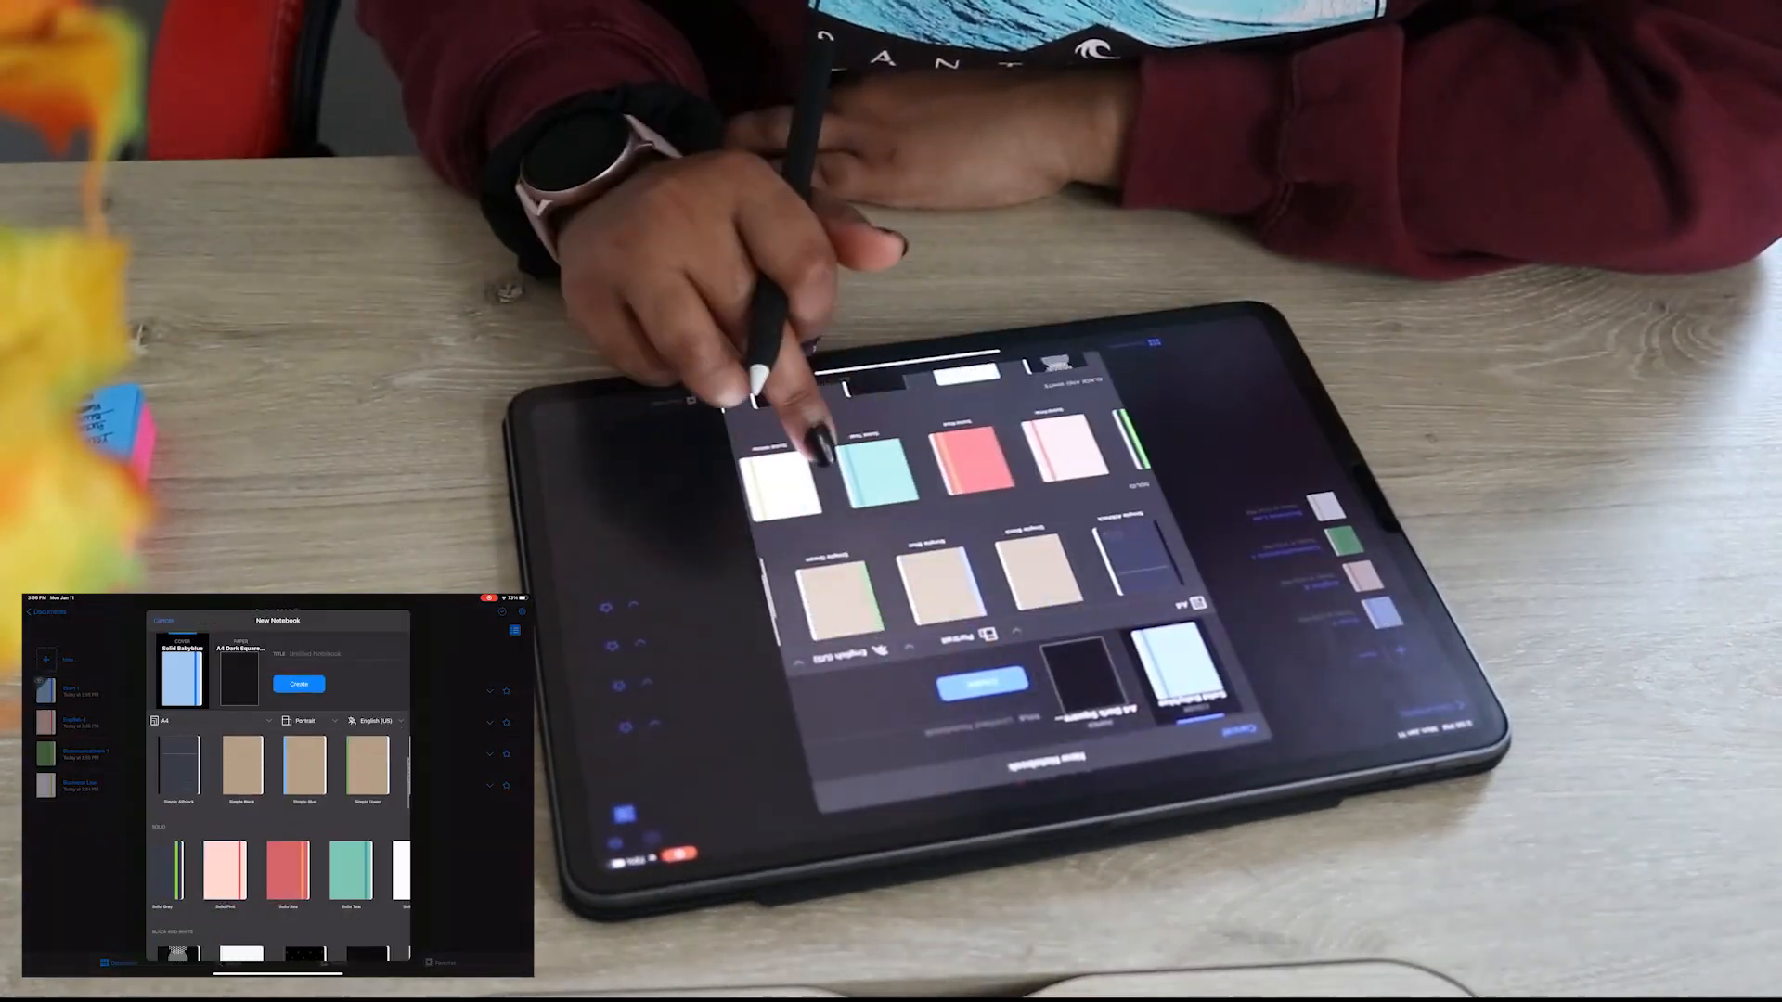
click(877, 473)
Title the notebook "Financial Accounting", create it, and return to the Spring 2021 folder.
click(969, 728)
text(Financial)
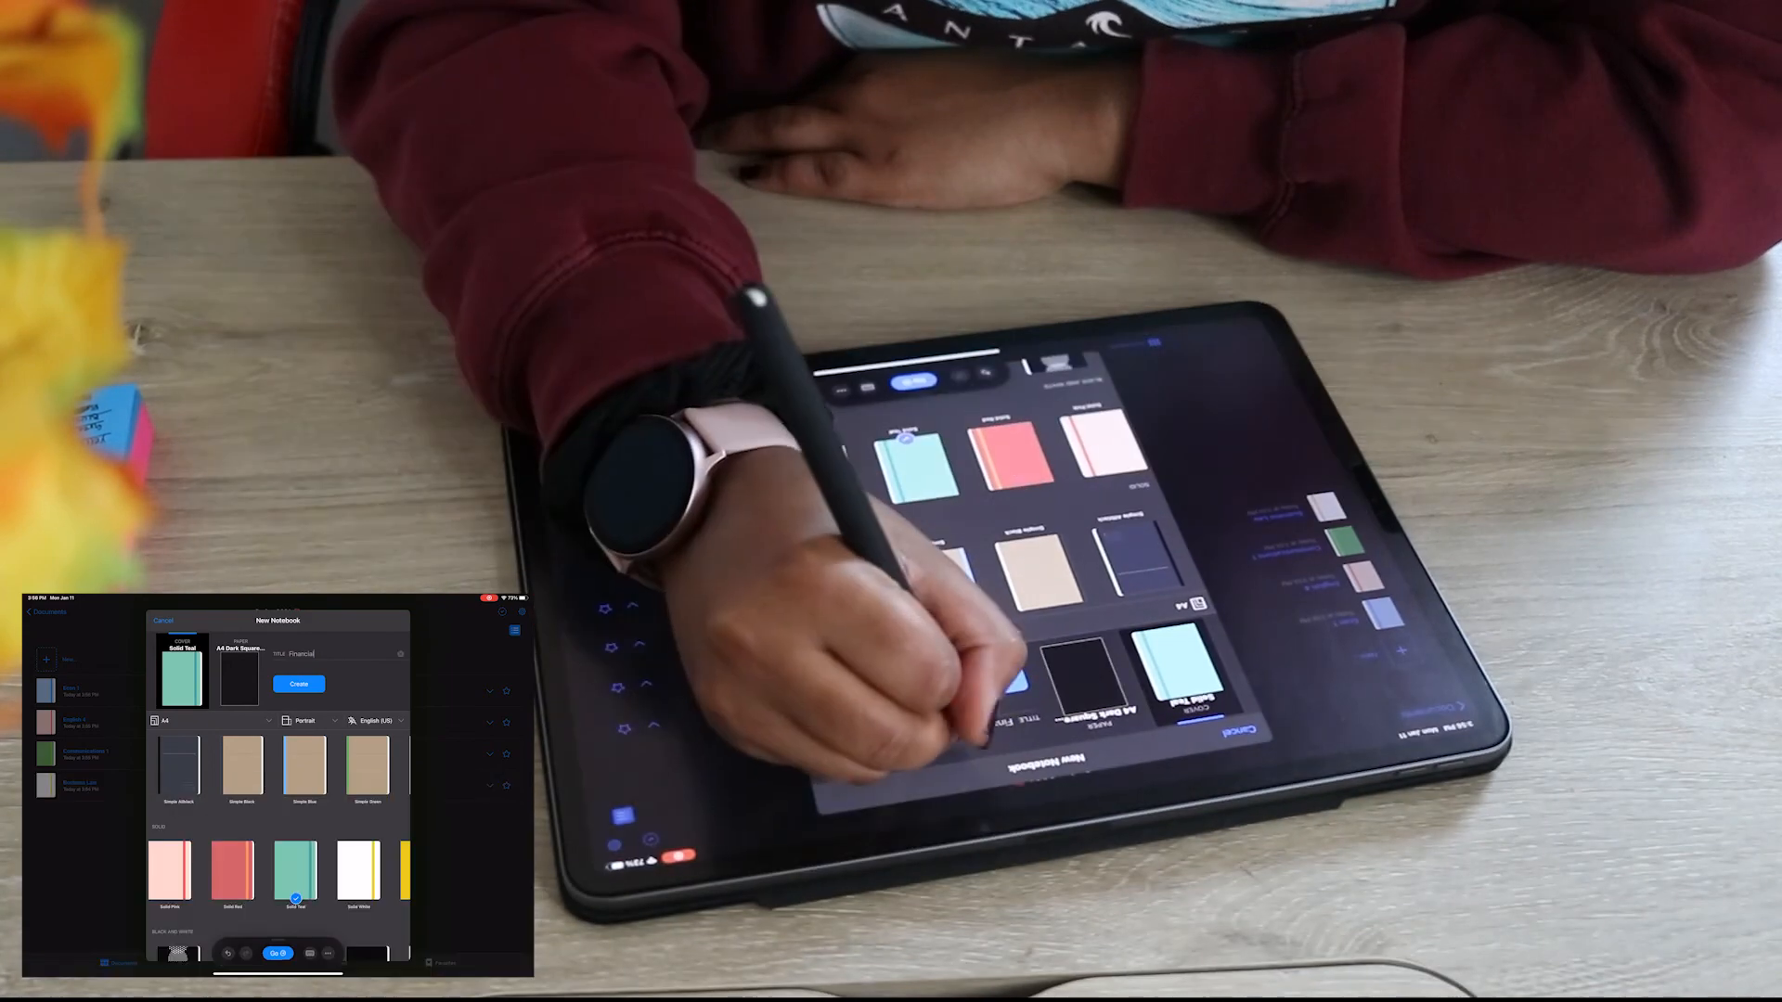
text( Accounting)
click(995, 684)
click(1457, 707)
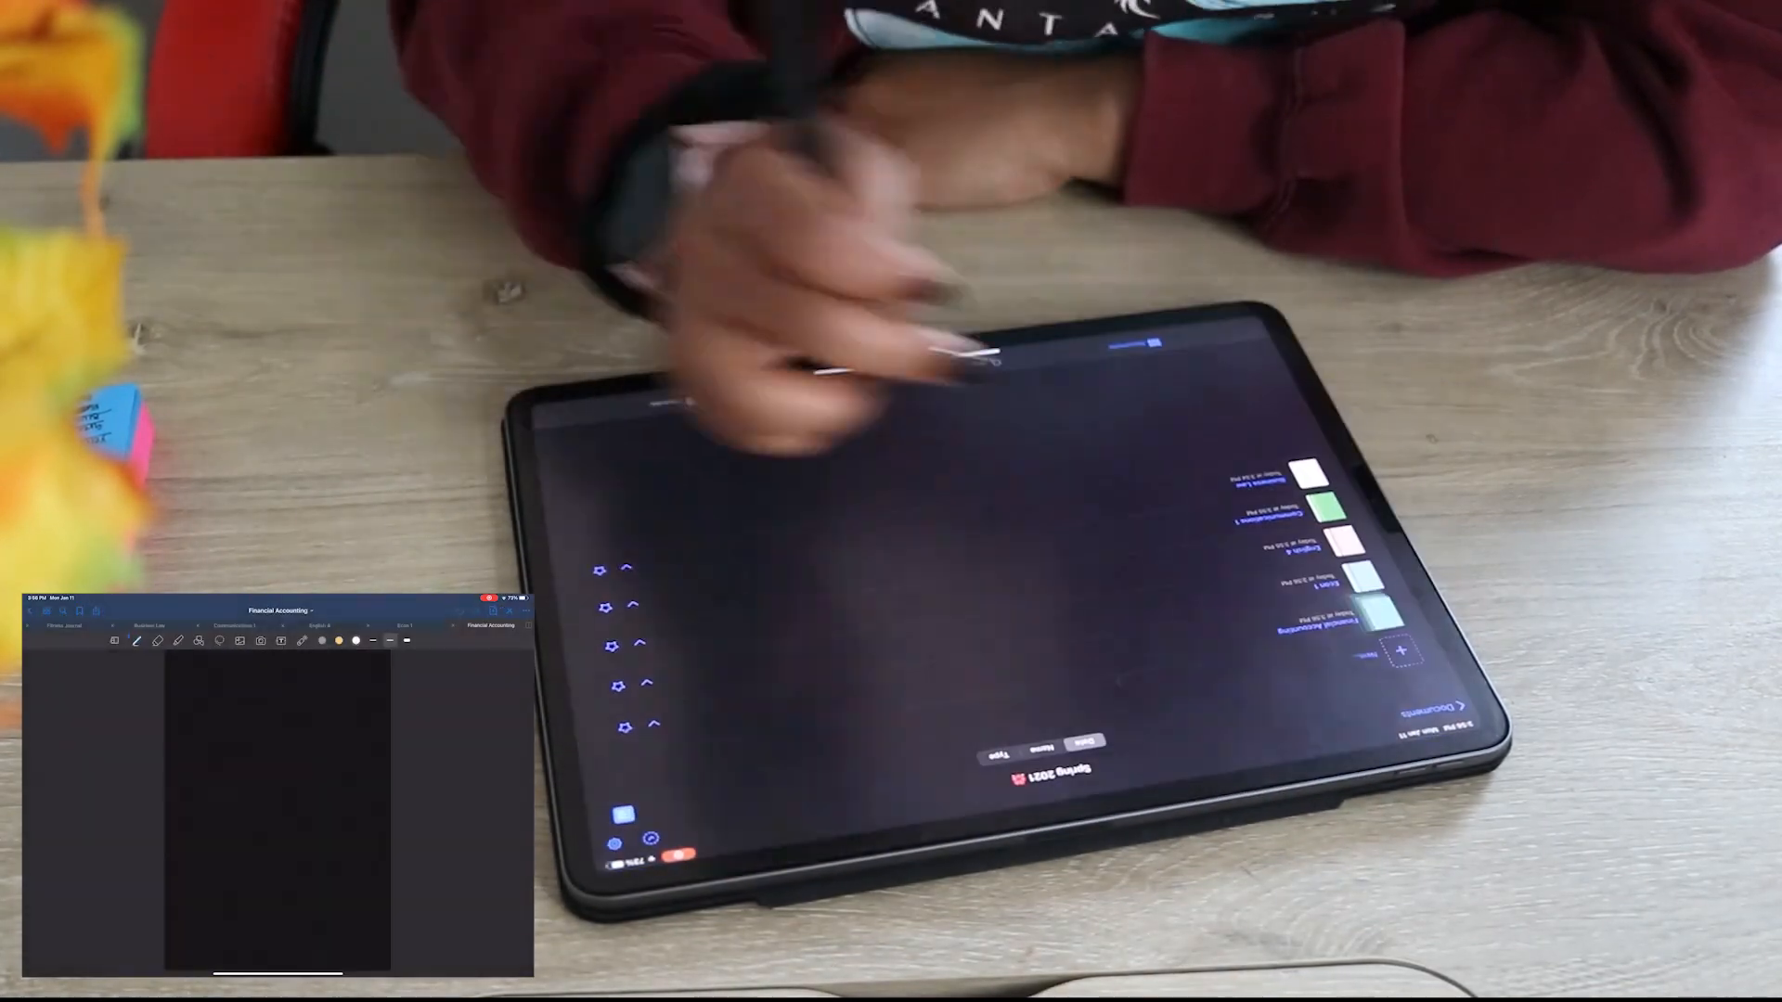
Mark all five notebooks in the Spring 2021 folder as favorites and open the favorites list.
click(625, 728)
click(618, 687)
click(612, 646)
click(605, 608)
click(599, 571)
click(687, 401)
Open a favorited notebook and try a few strokes on its page with different color and thickness settings.
click(892, 674)
click(1307, 694)
drag(924, 578, 937, 709)
click(932, 753)
click(814, 771)
drag(840, 464, 657, 475)
click(843, 766)
drag(826, 430, 716, 448)
click(568, 532)
Leave the notebook and go back to the top-level Documents list.
click(1460, 708)
click(1134, 345)
click(1427, 709)
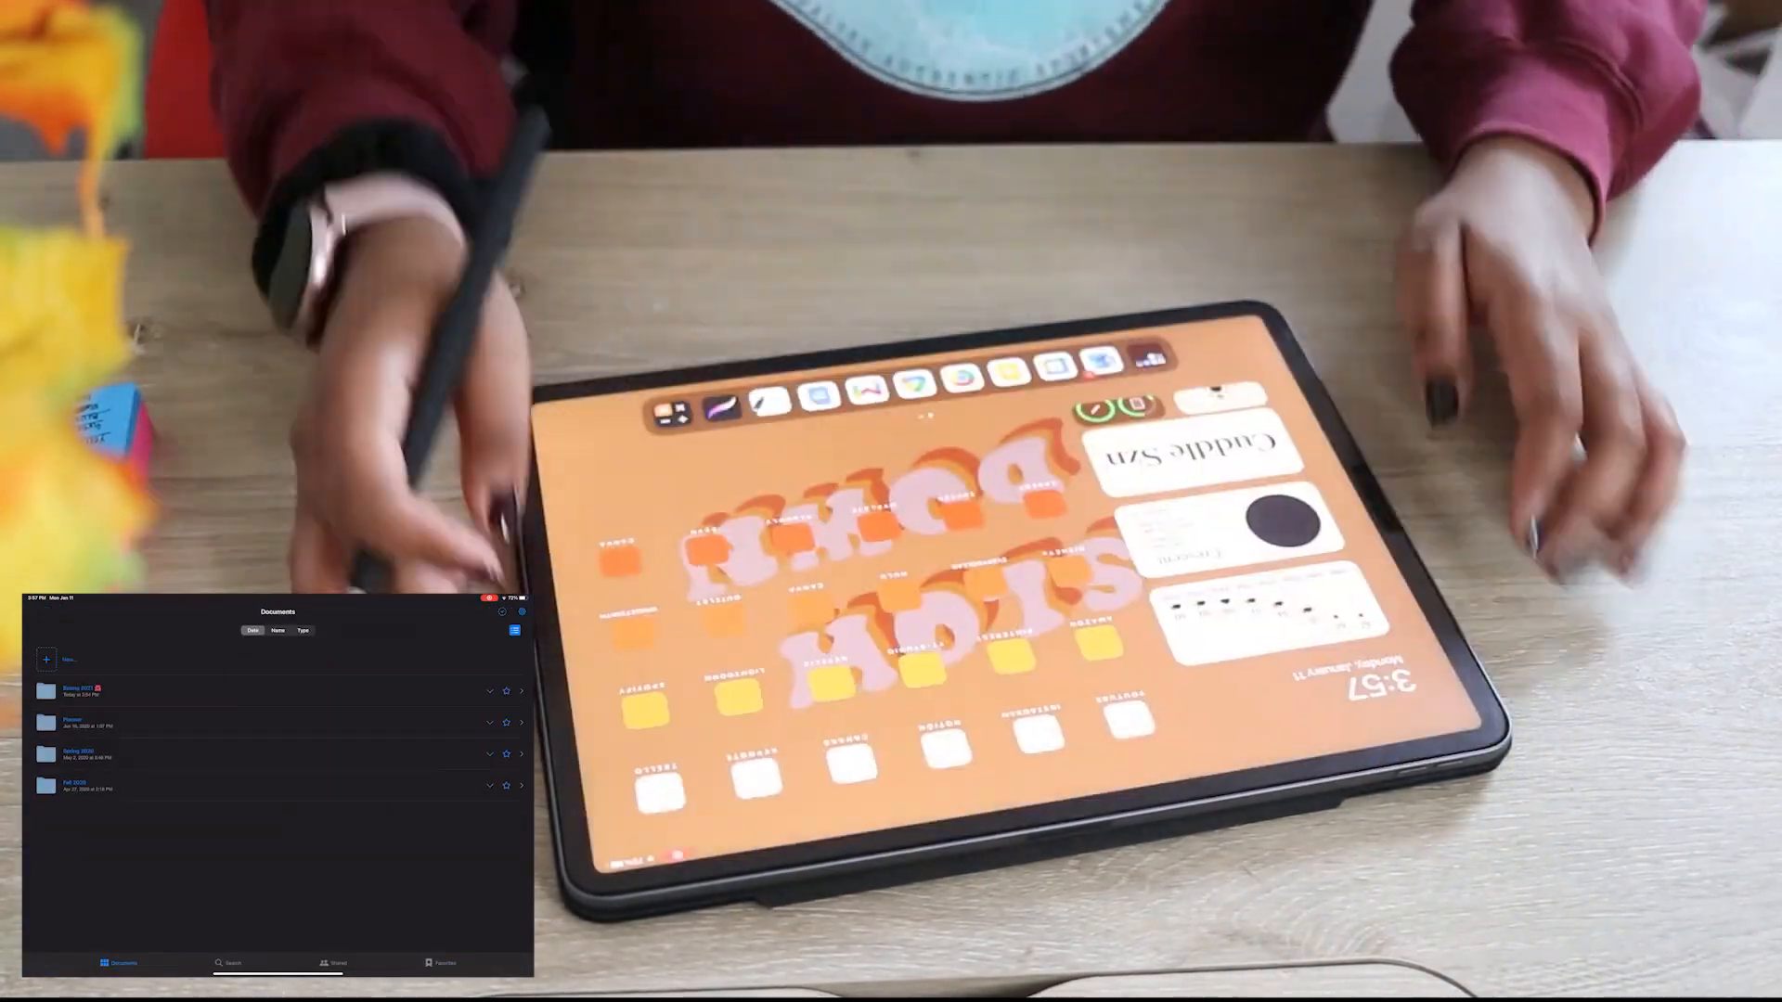